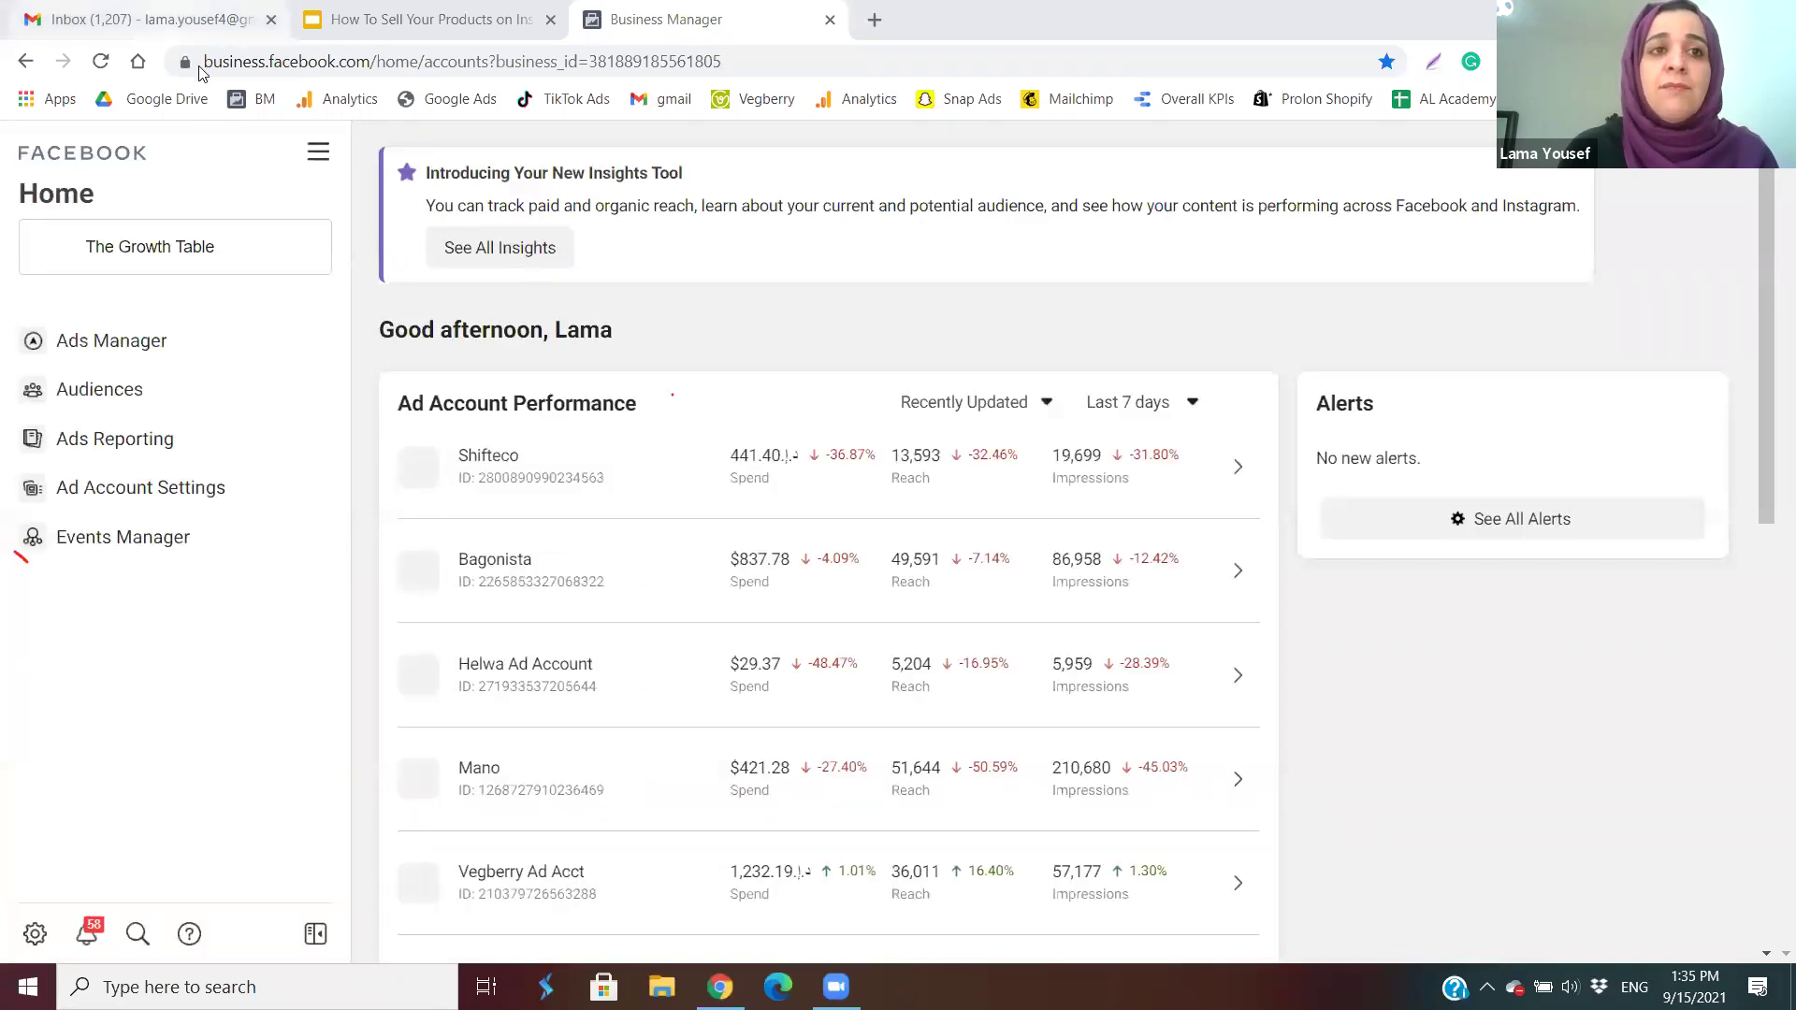
Switch the active business from The Growth Table to Talis Fashion.
{"action": "left_click_drag", "start_coordinate": [204, 62], "coordinate": [373, 82]}
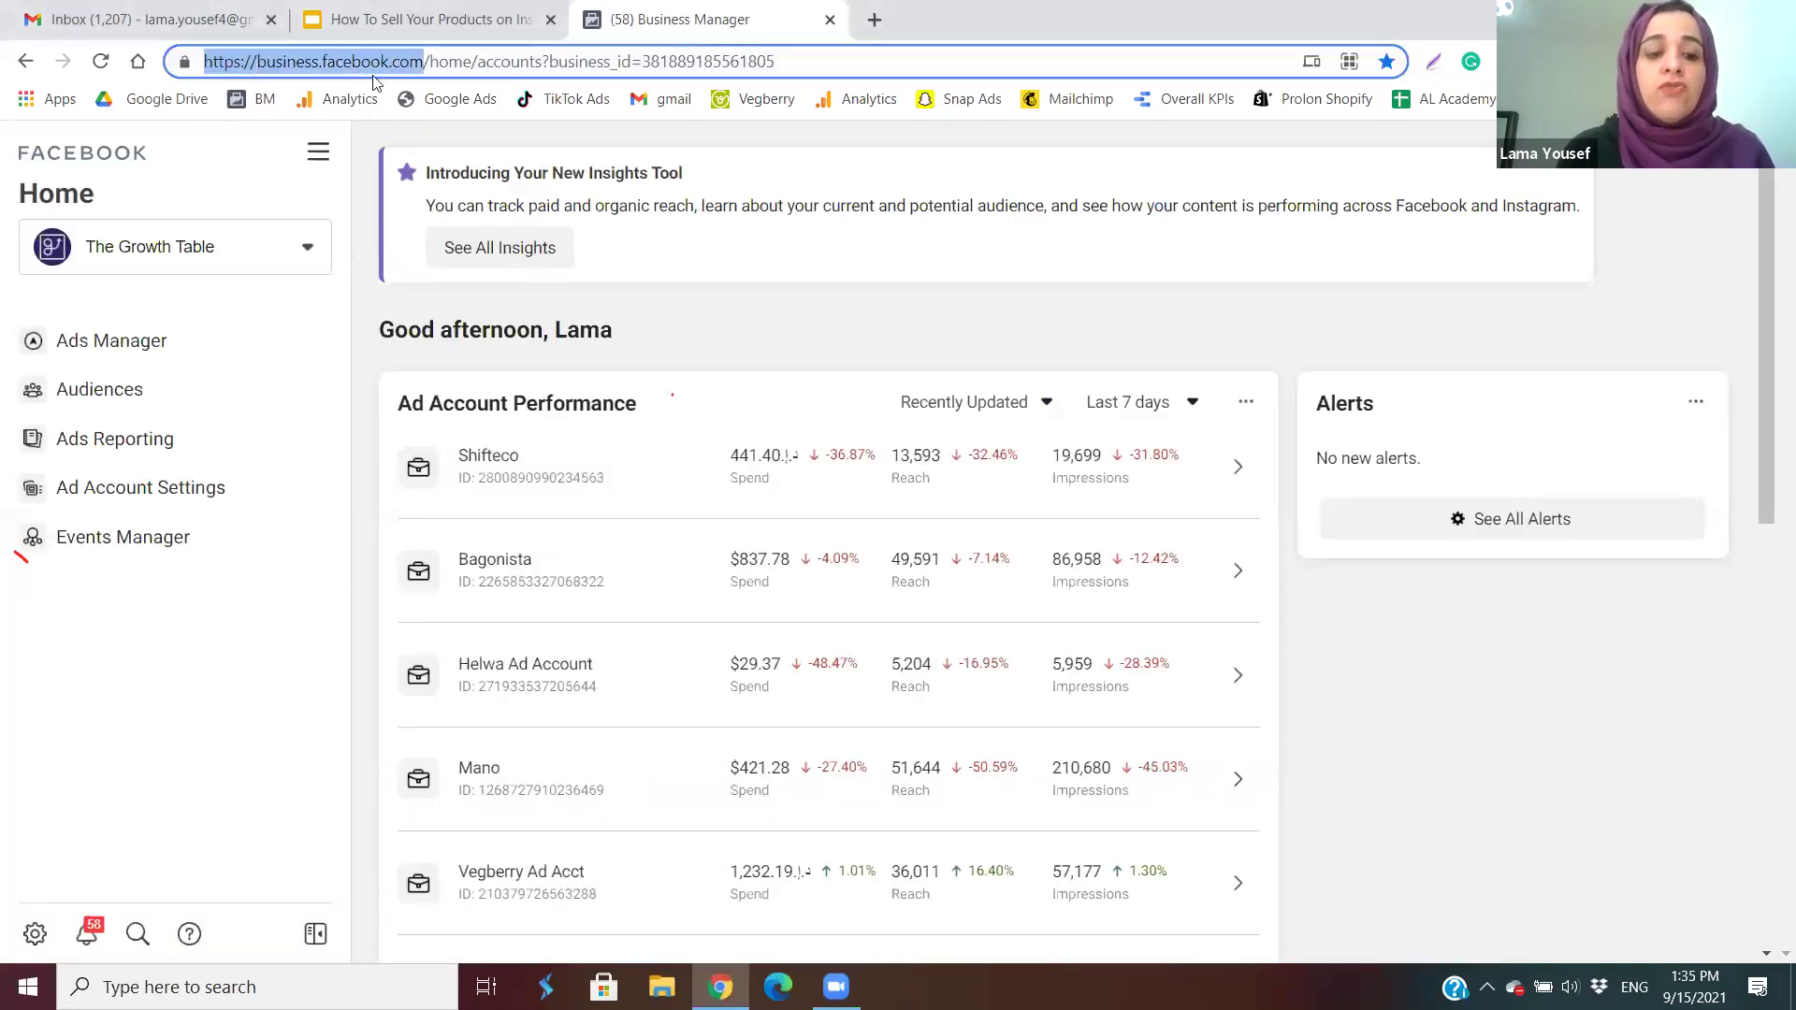
{"action": "left_click", "coordinate": [548, 165]}
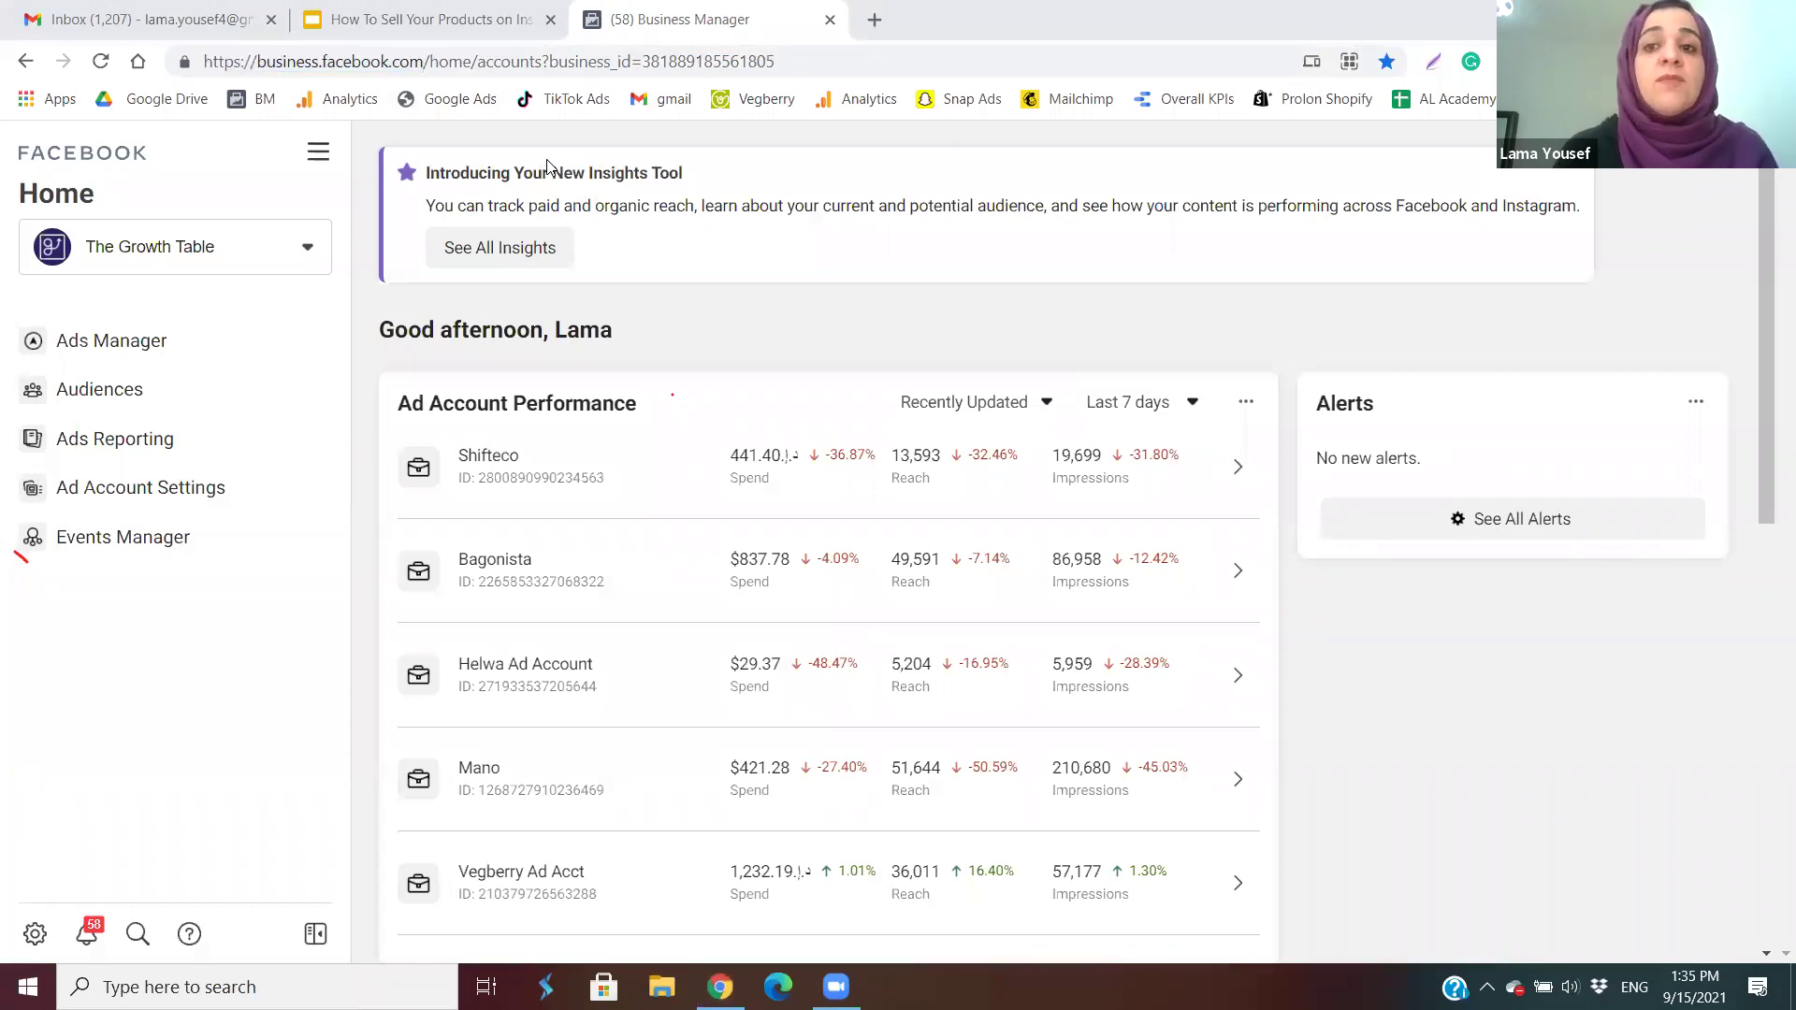
{"action": "left_click", "coordinate": [228, 256]}
{"action": "left_click", "coordinate": [148, 612]}
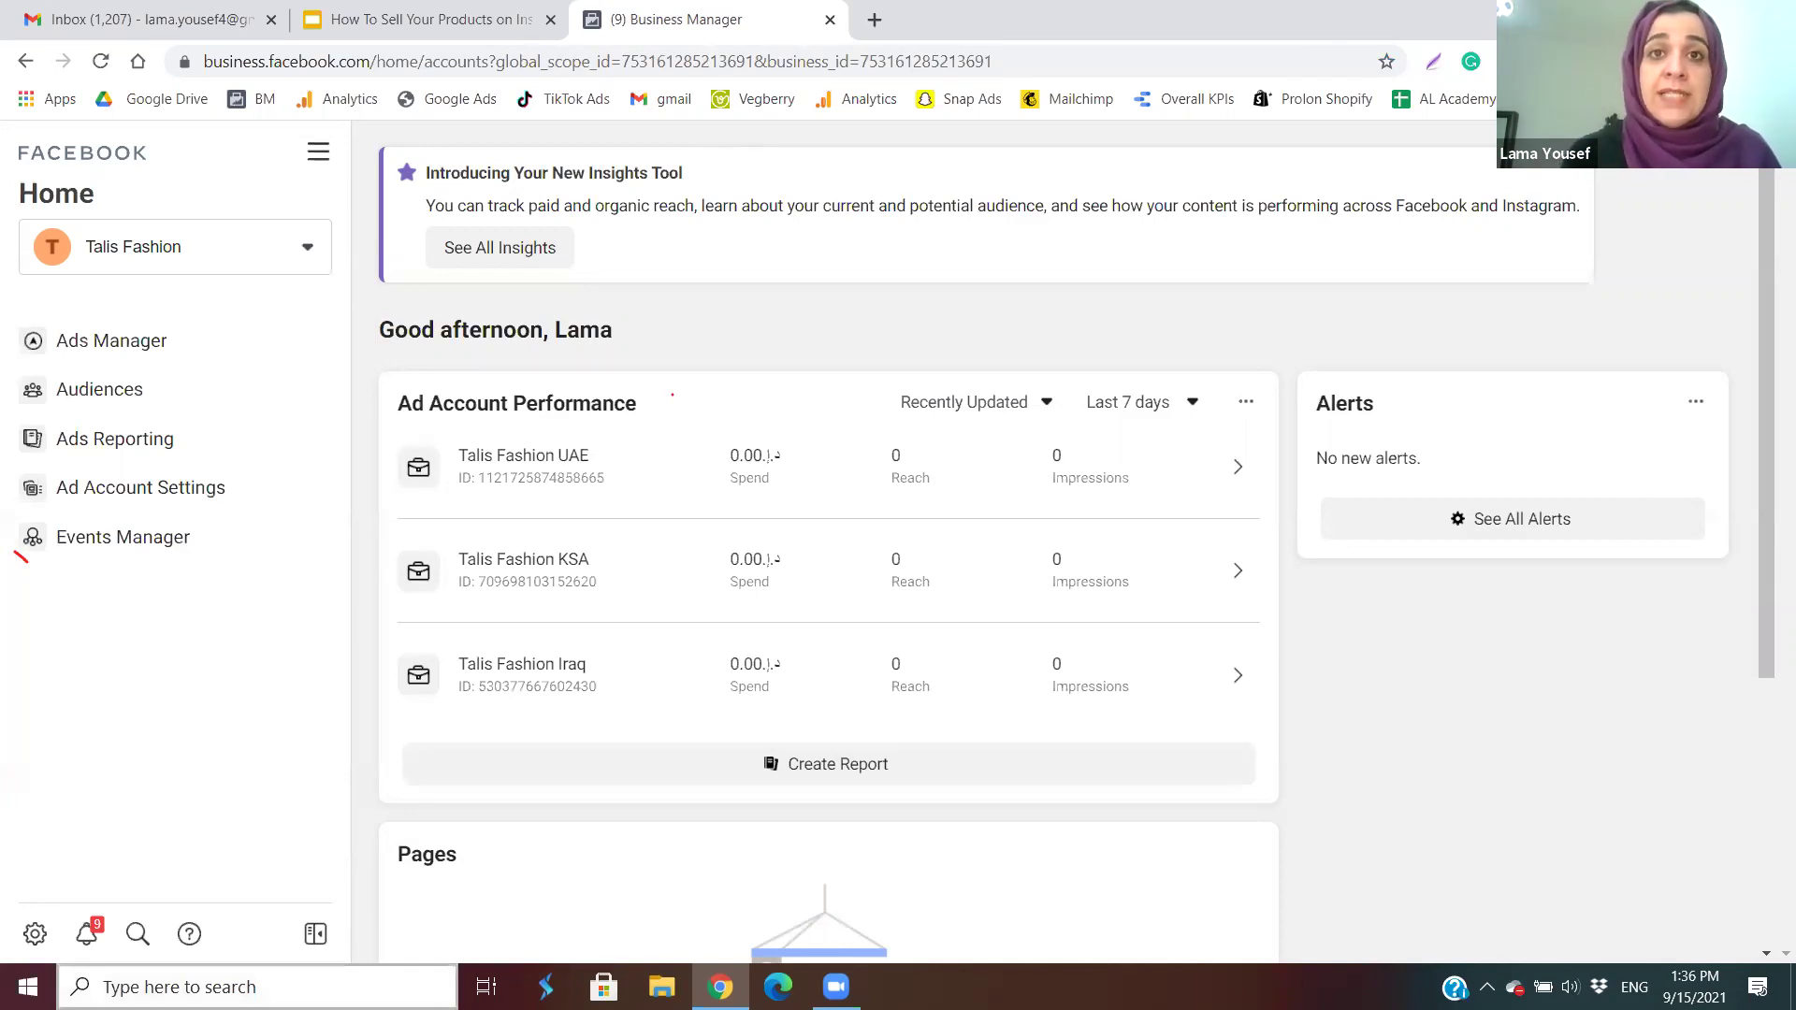
From All Tools, open Ads Manager and Audiences in background tabs and go to Events Manager.
{"action": "left_click", "coordinate": [330, 163]}
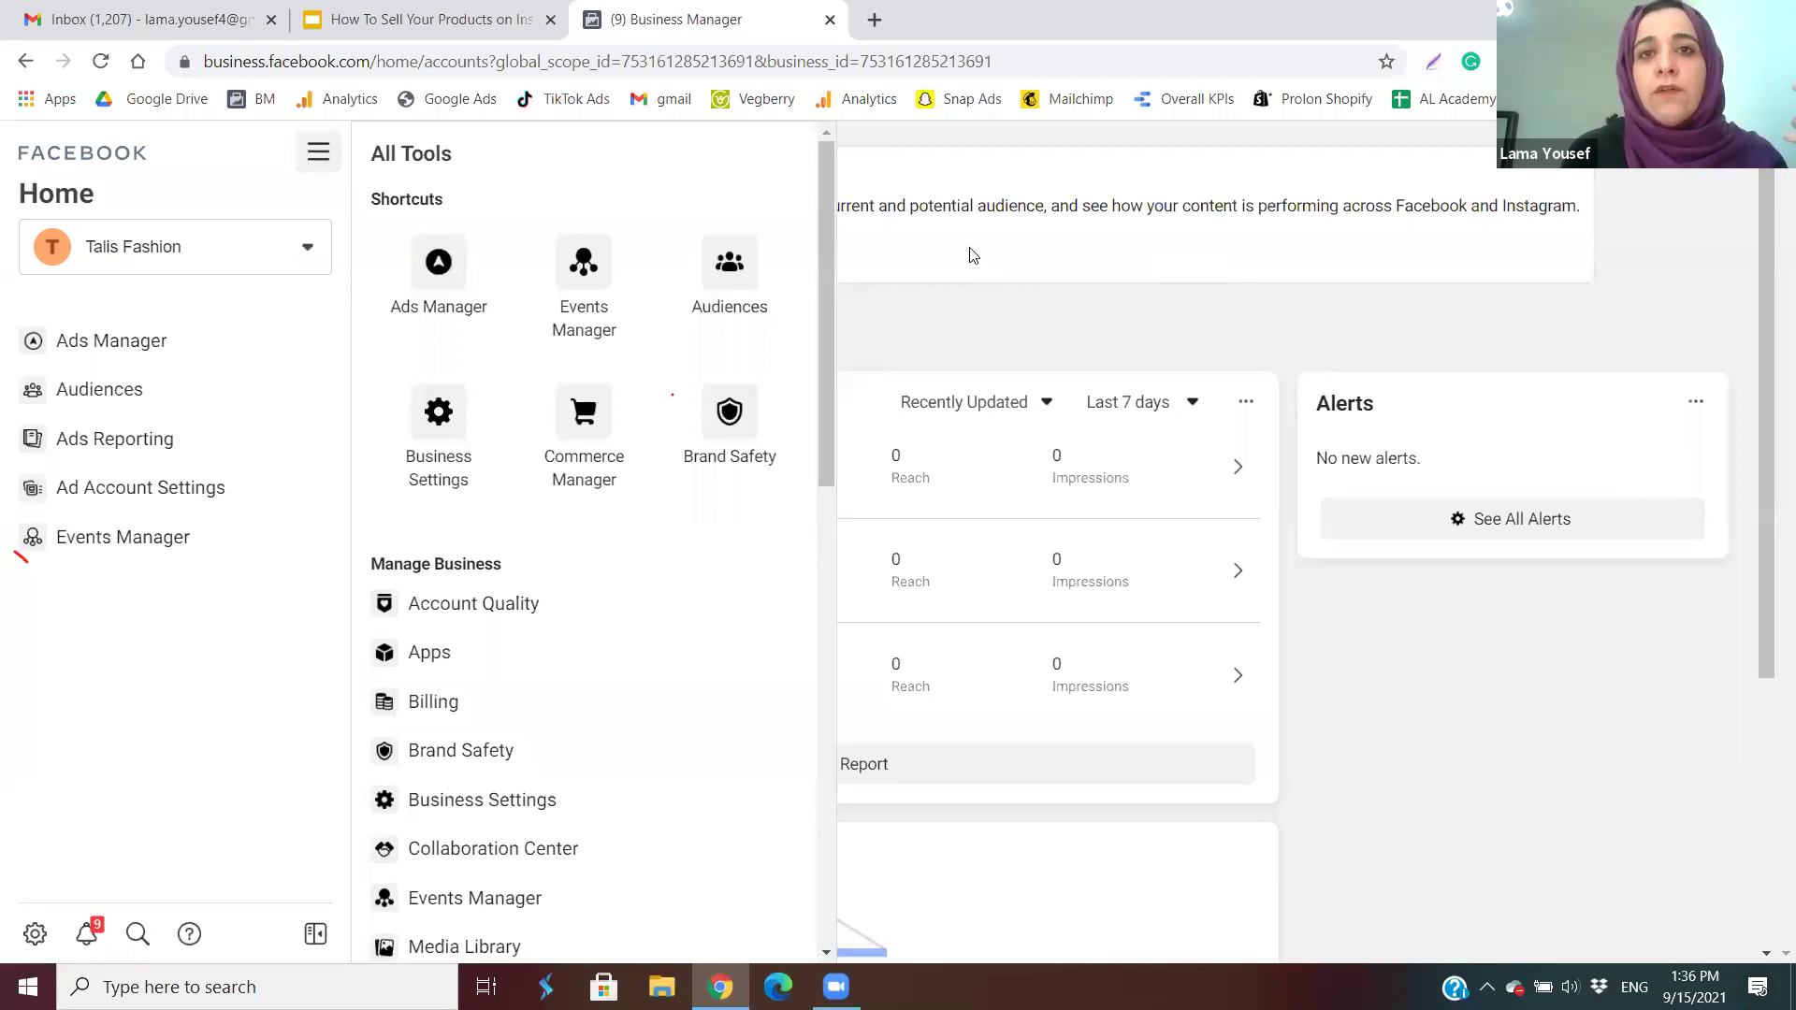
{"action": "right_click", "coordinate": [451, 292]}
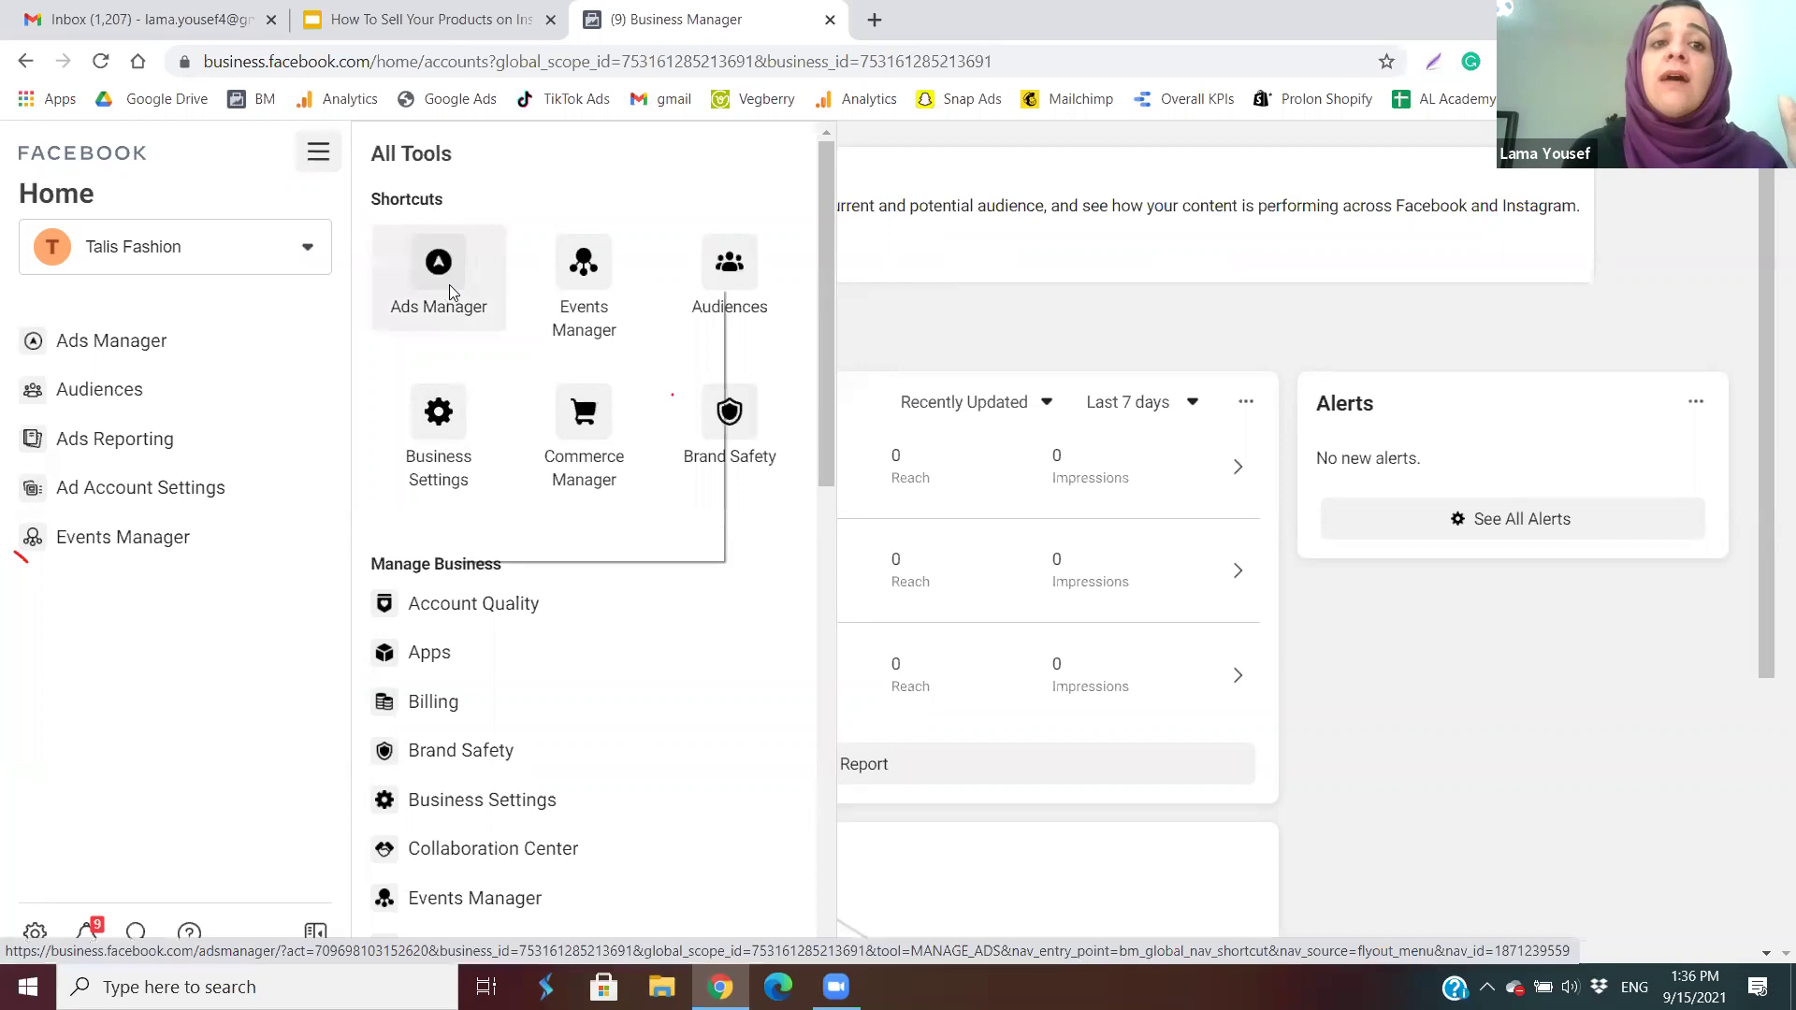
{"action": "left_click", "coordinate": [536, 314]}
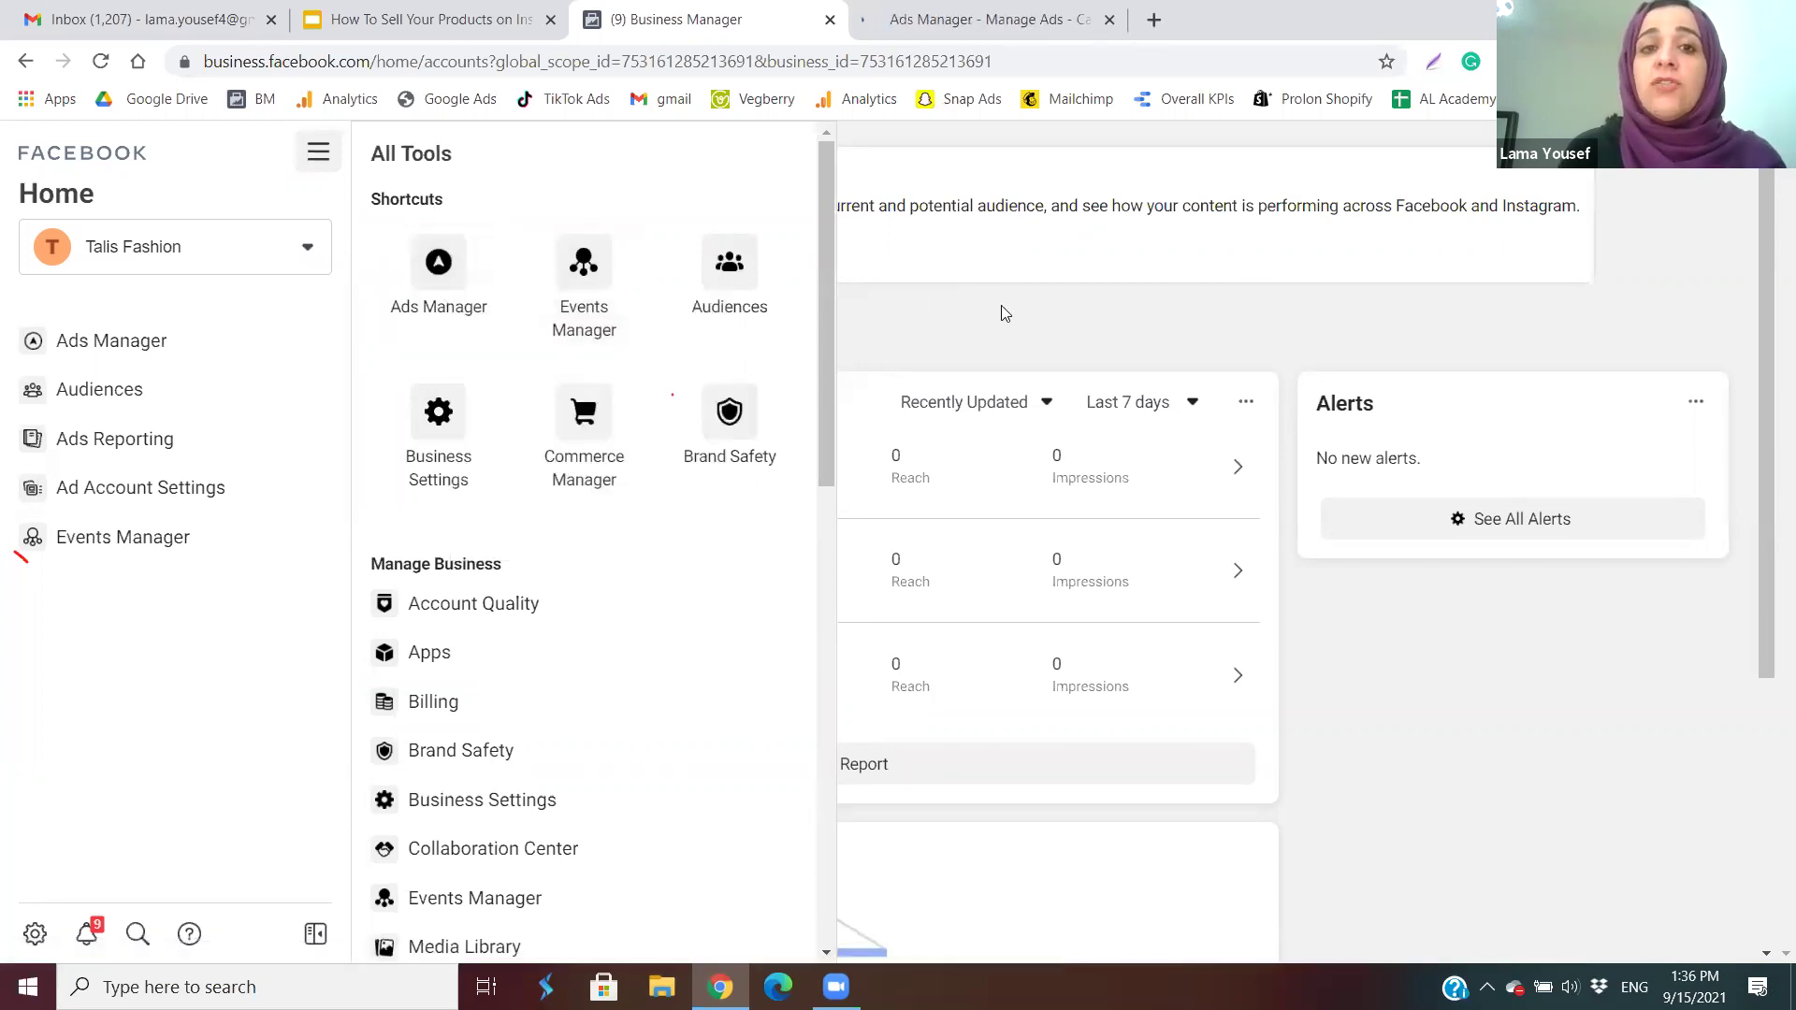
{"action": "right_click", "coordinate": [736, 262]}
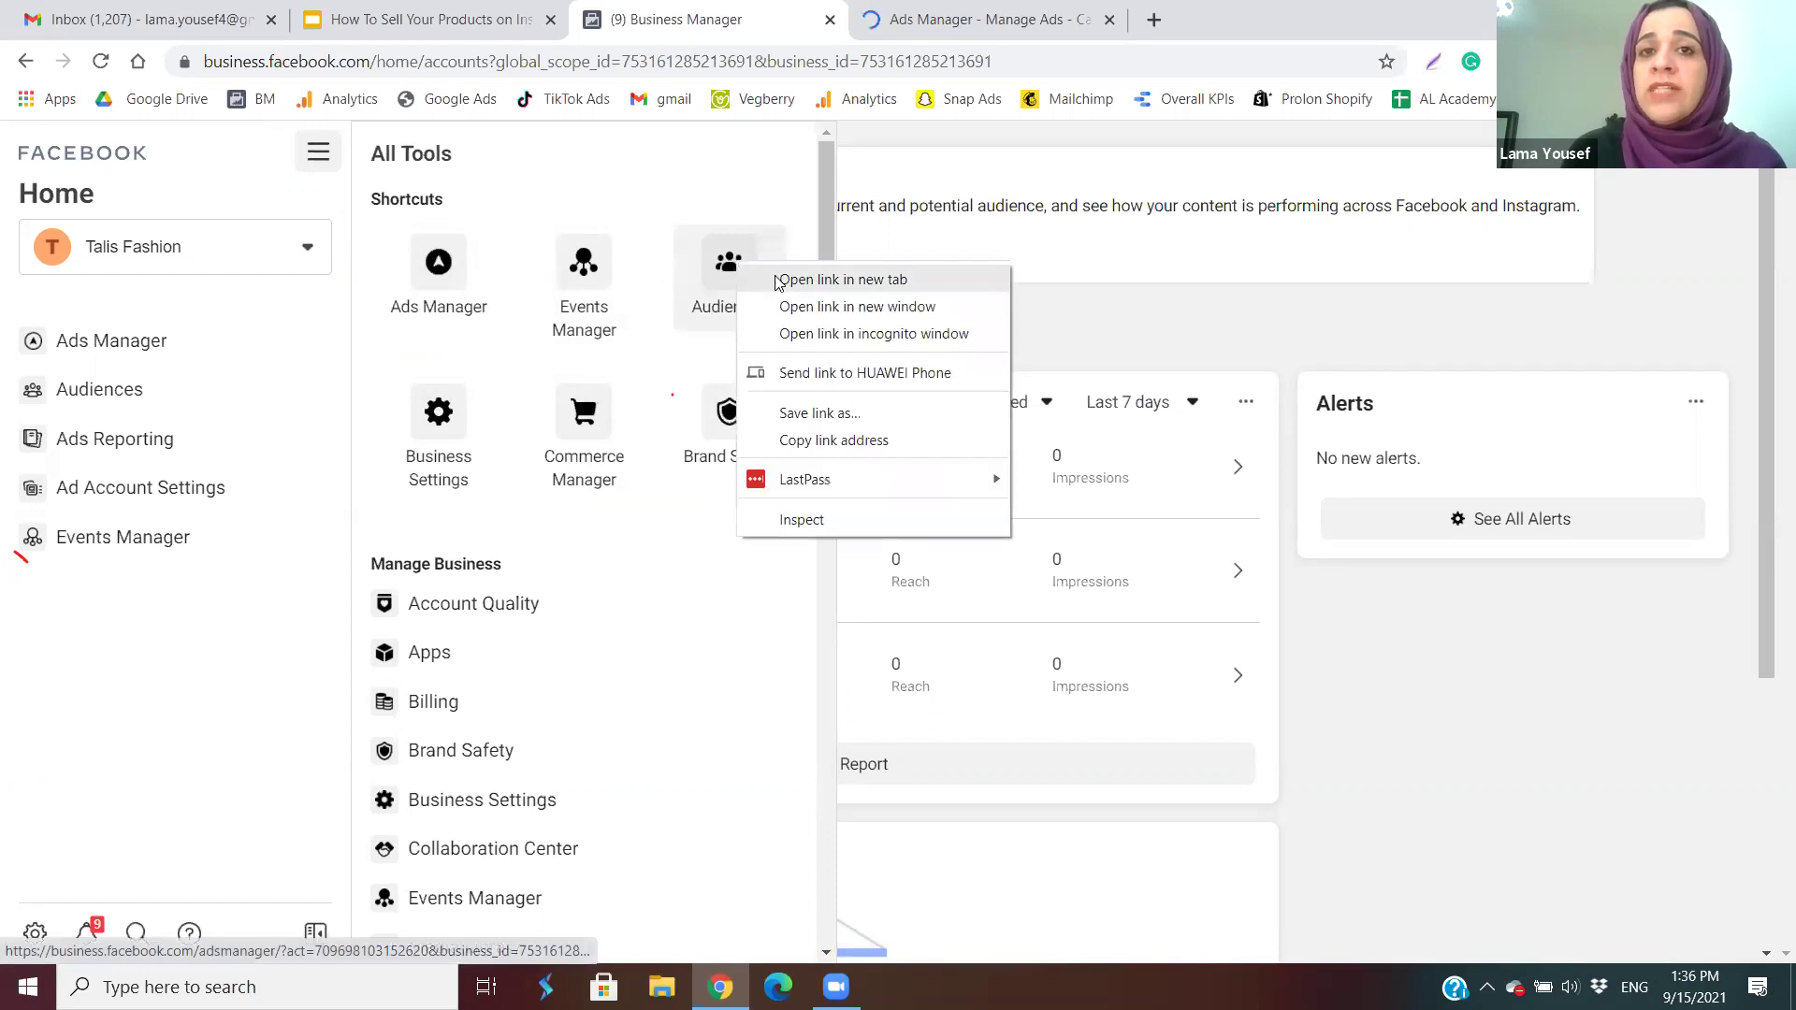
{"action": "left_click", "coordinate": [776, 279]}
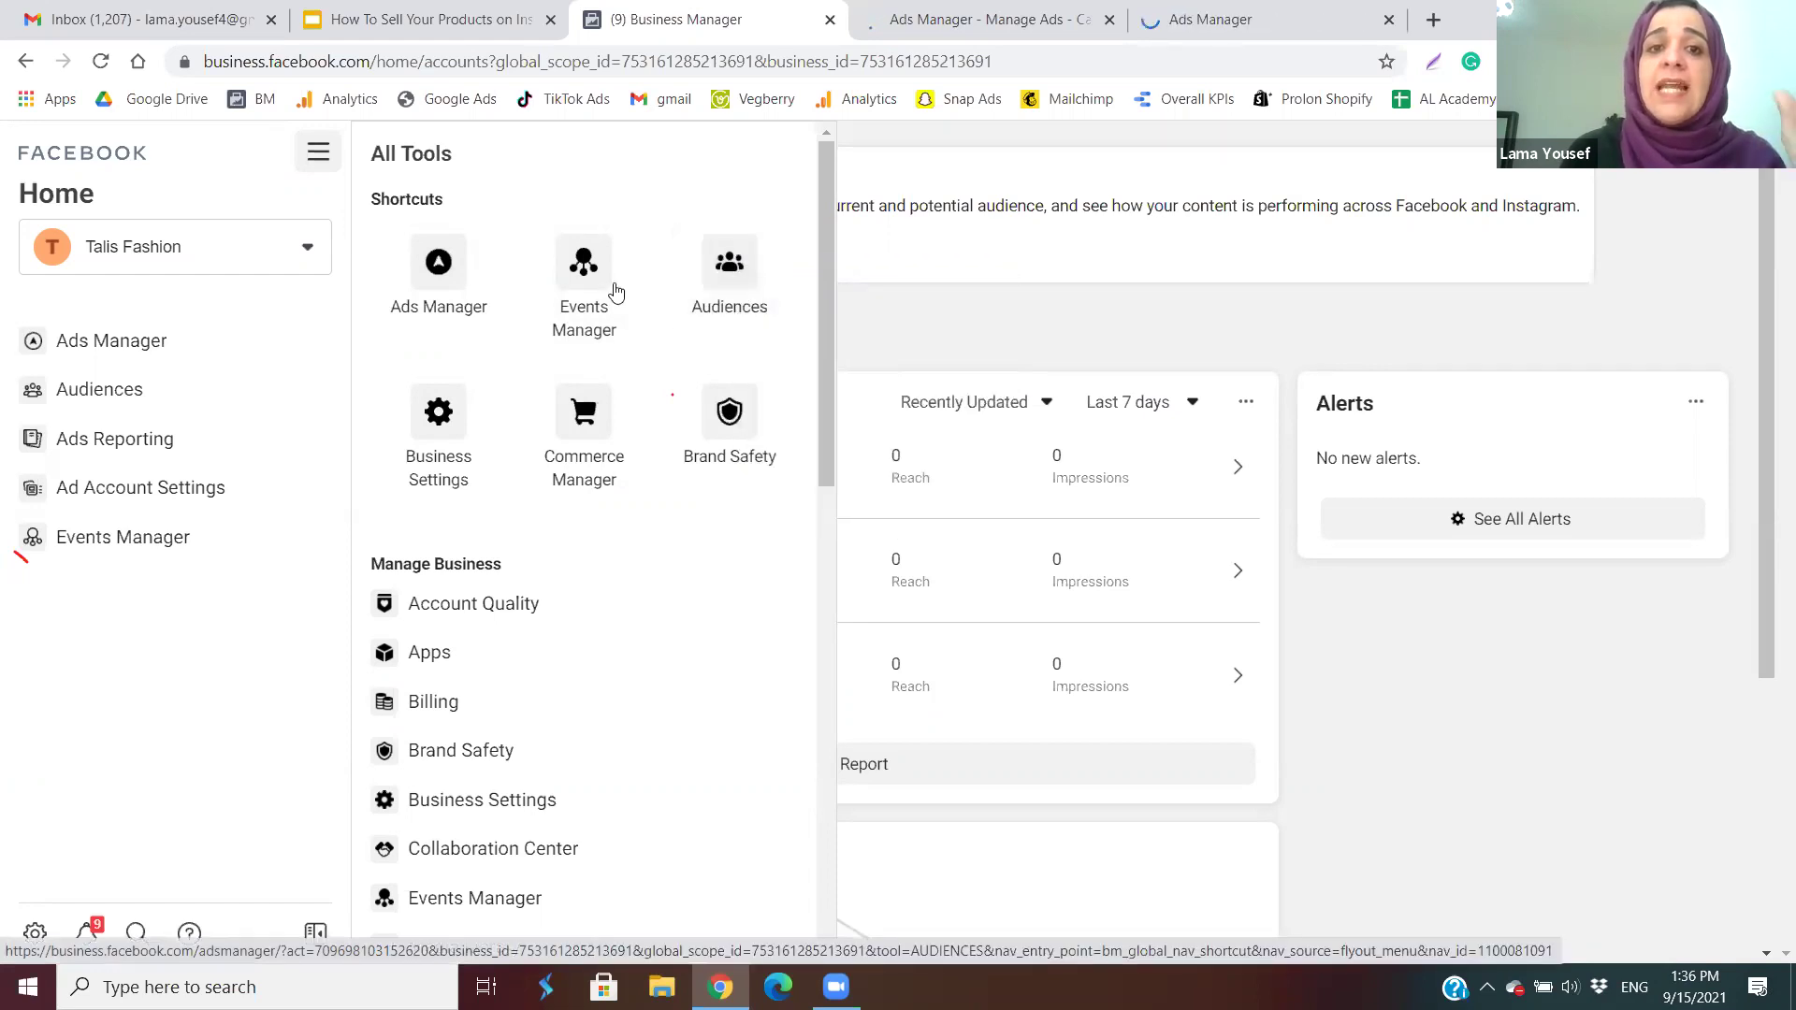
{"action": "left_click", "coordinate": [586, 272]}
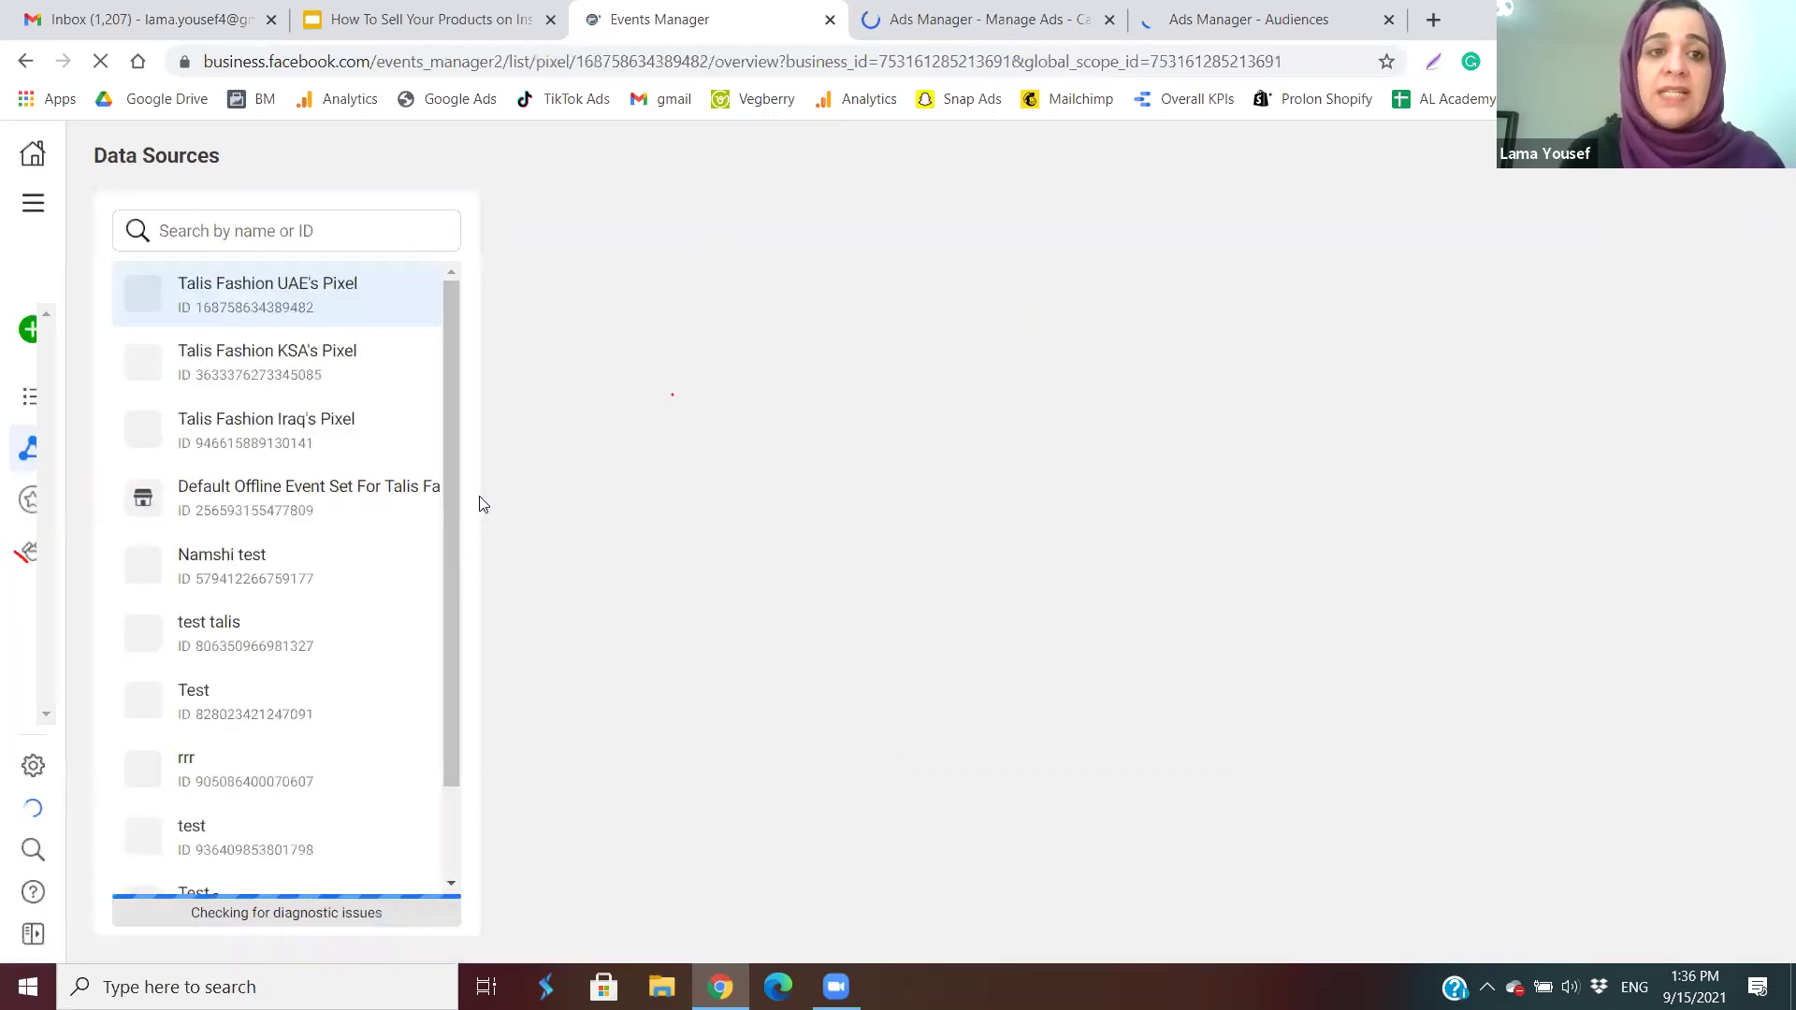
Review the UAE pixel in the Data Sources list, then close the Events Manager tab.
{"action": "scroll", "coordinate": [451, 458], "scroll_direction": "down", "scroll_amount": 2}
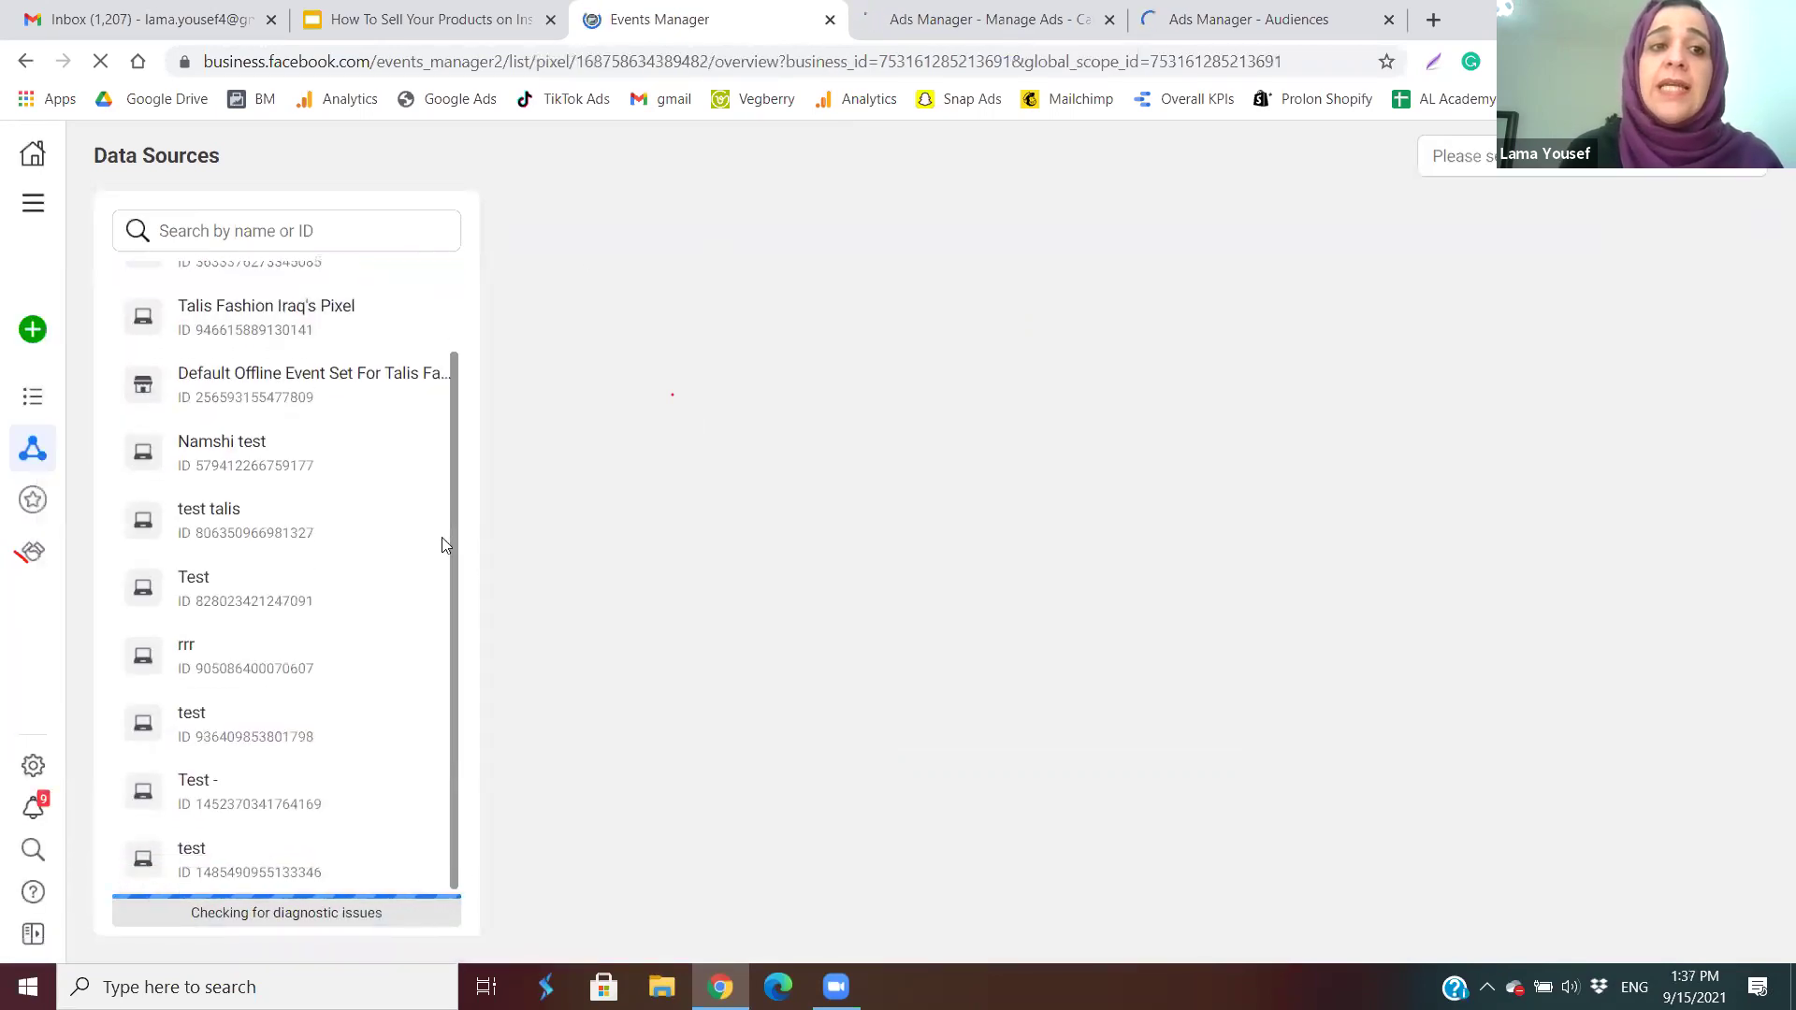
{"action": "scroll", "coordinate": [477, 374], "scroll_direction": "up", "scroll_amount": 2}
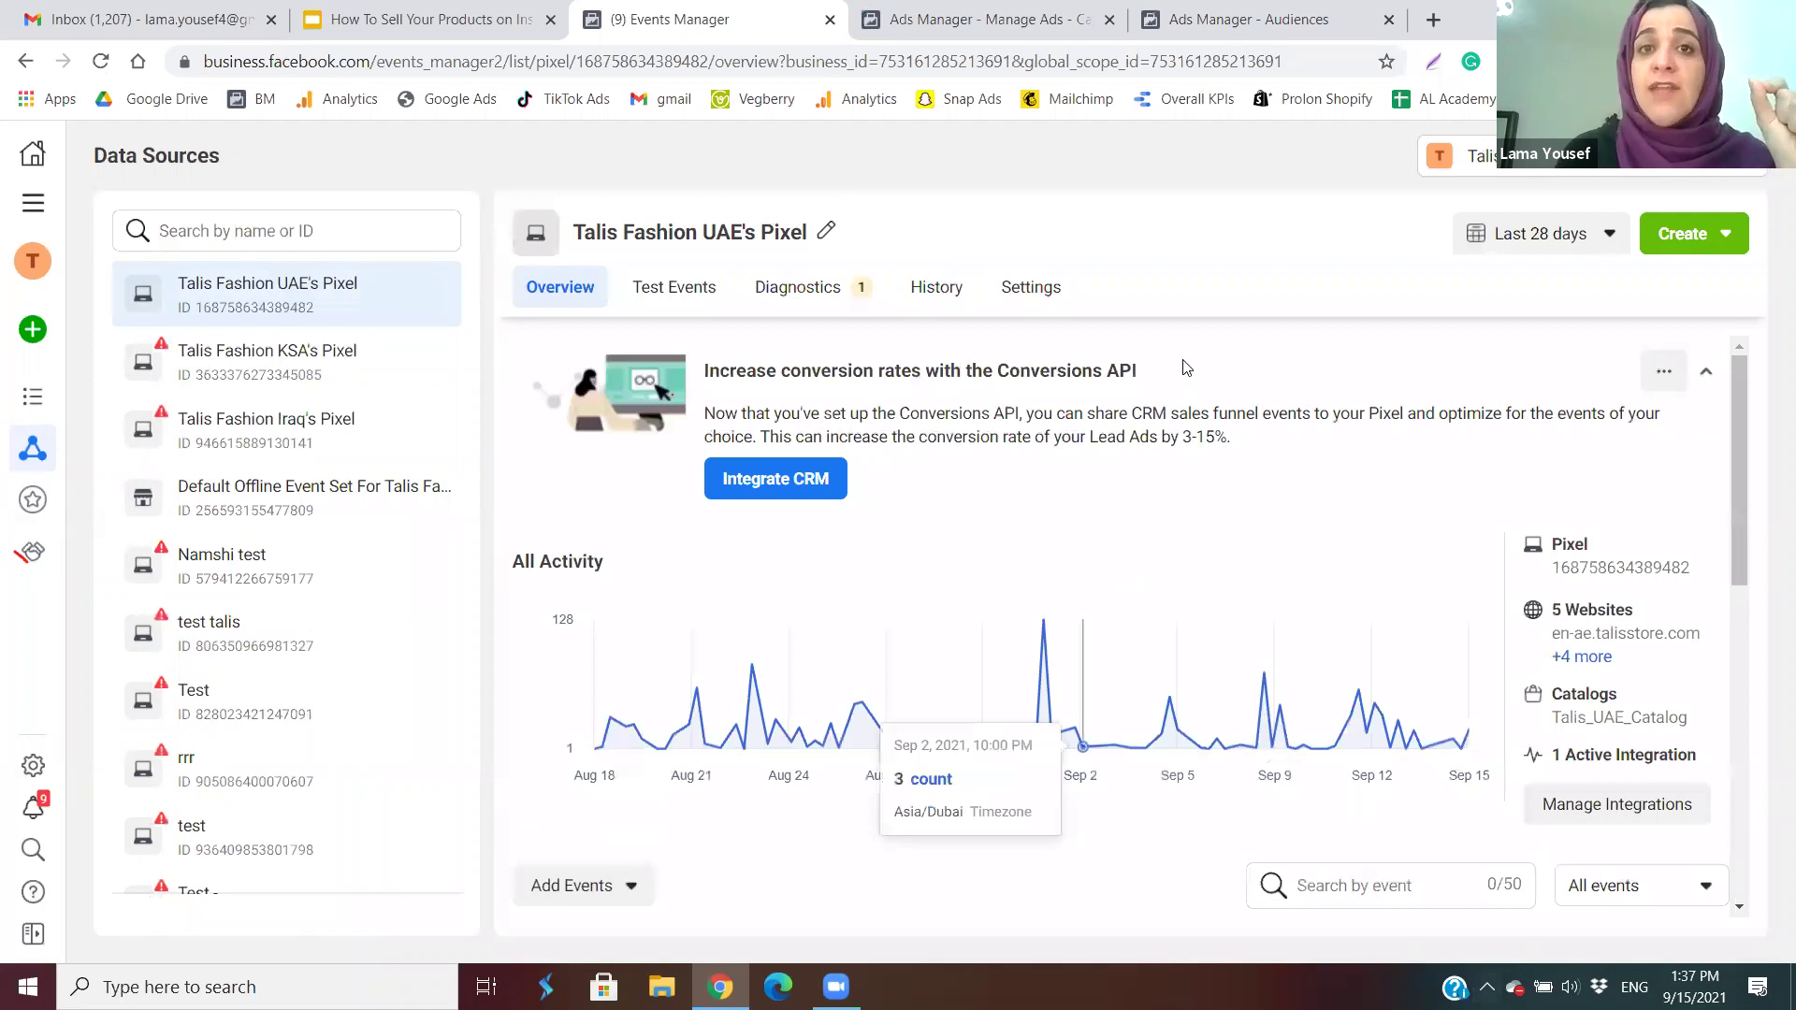
{"action": "key", "text": "ctrl+w"}
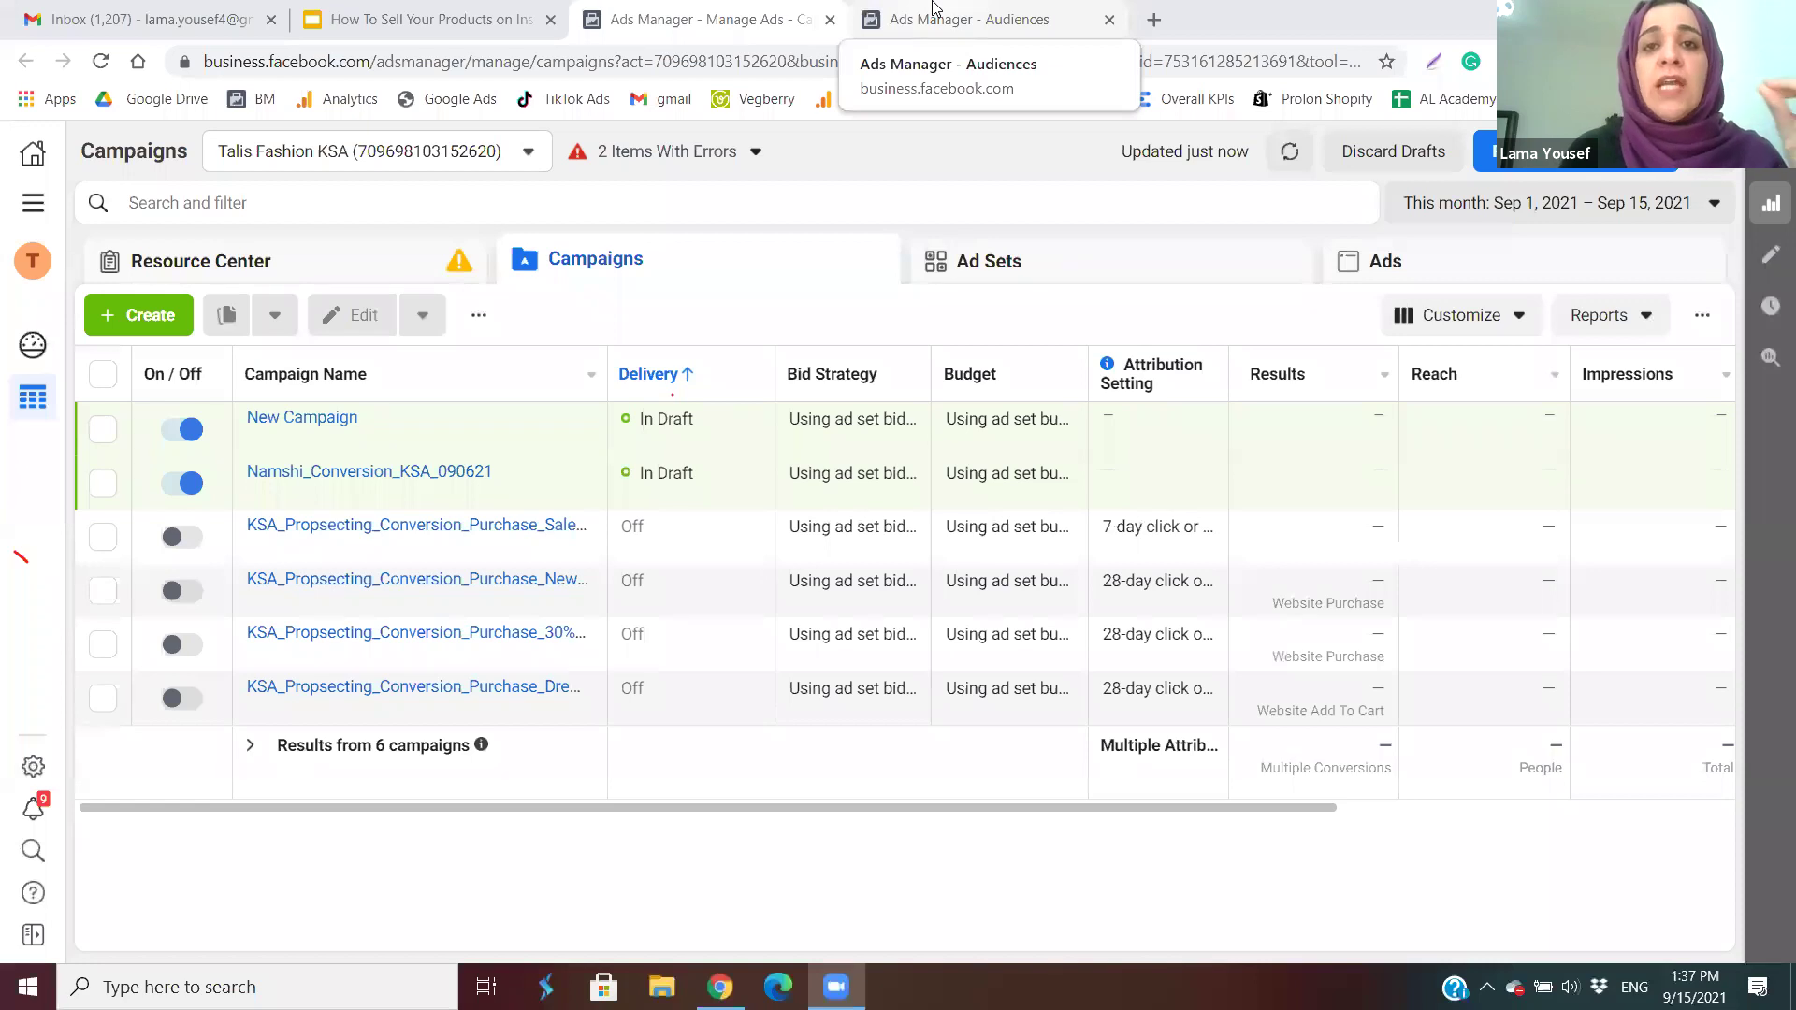
Switch to the 'Ads Manager - Audiences' browser tab.
{"action": "left_click", "coordinate": [936, 9]}
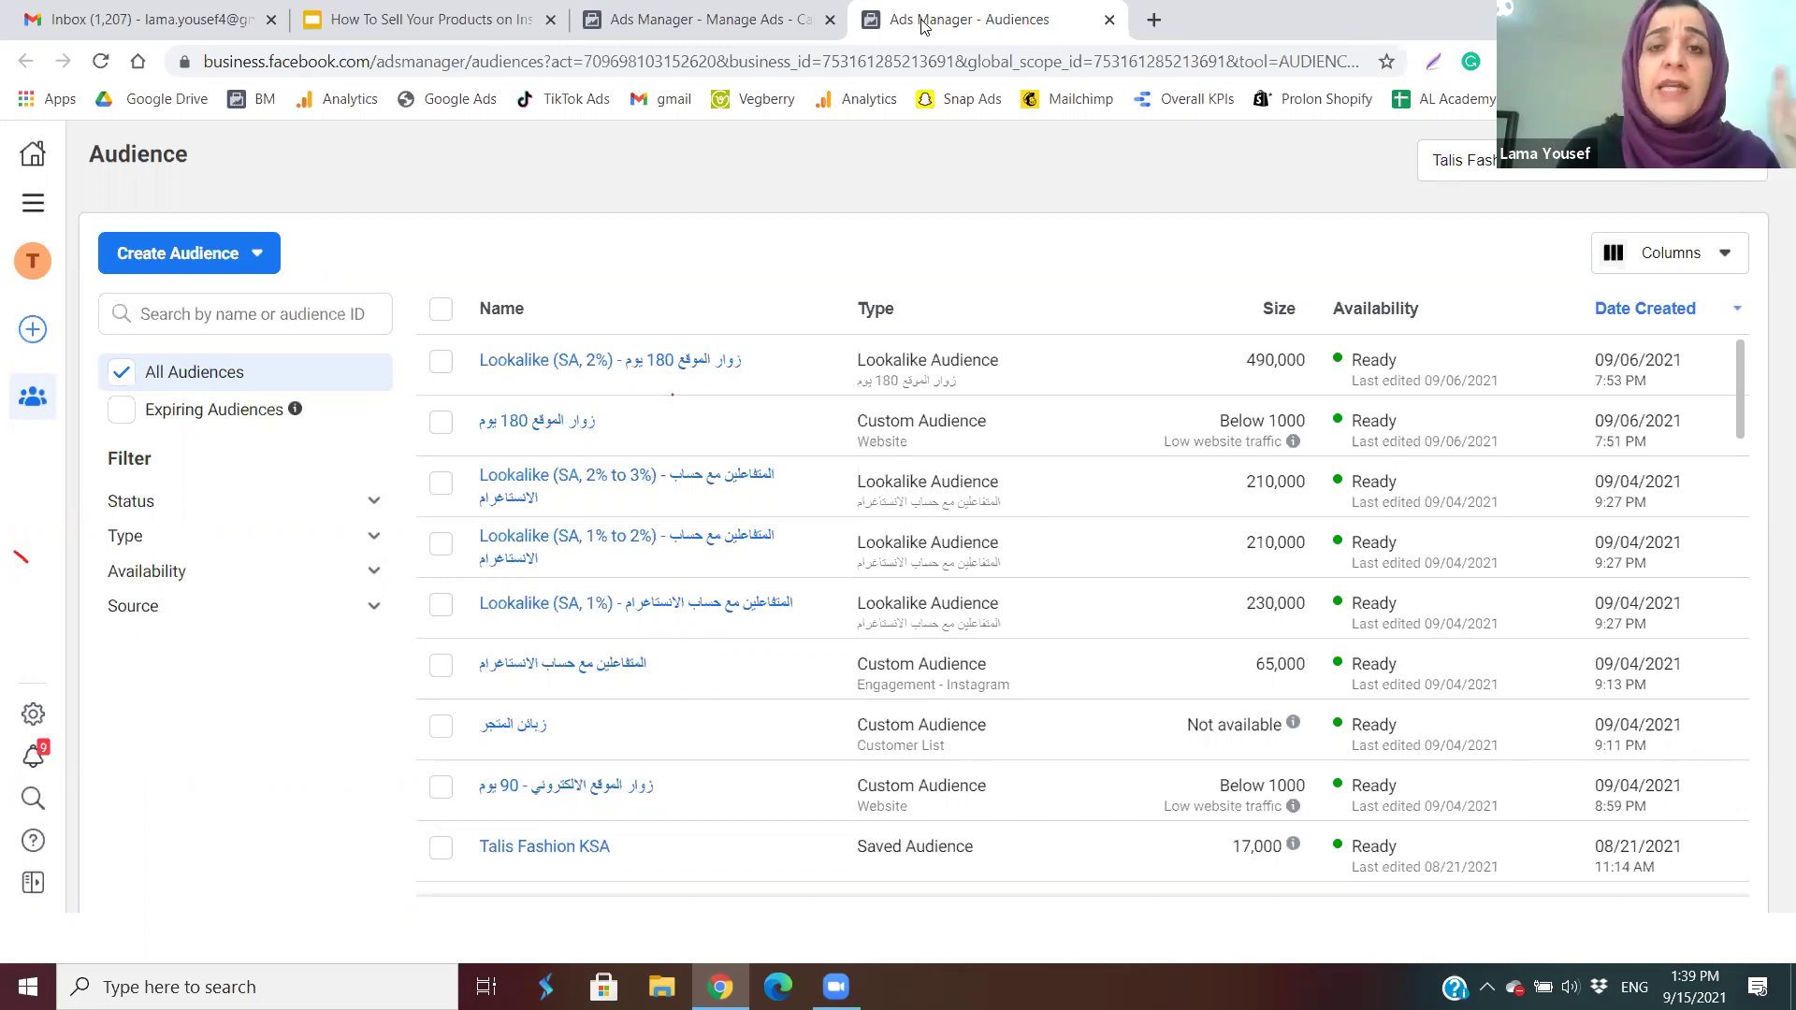
Check the Facebook Pixel slide in the presentation, then return to the Audiences page.
{"action": "left_click", "coordinate": [424, 11]}
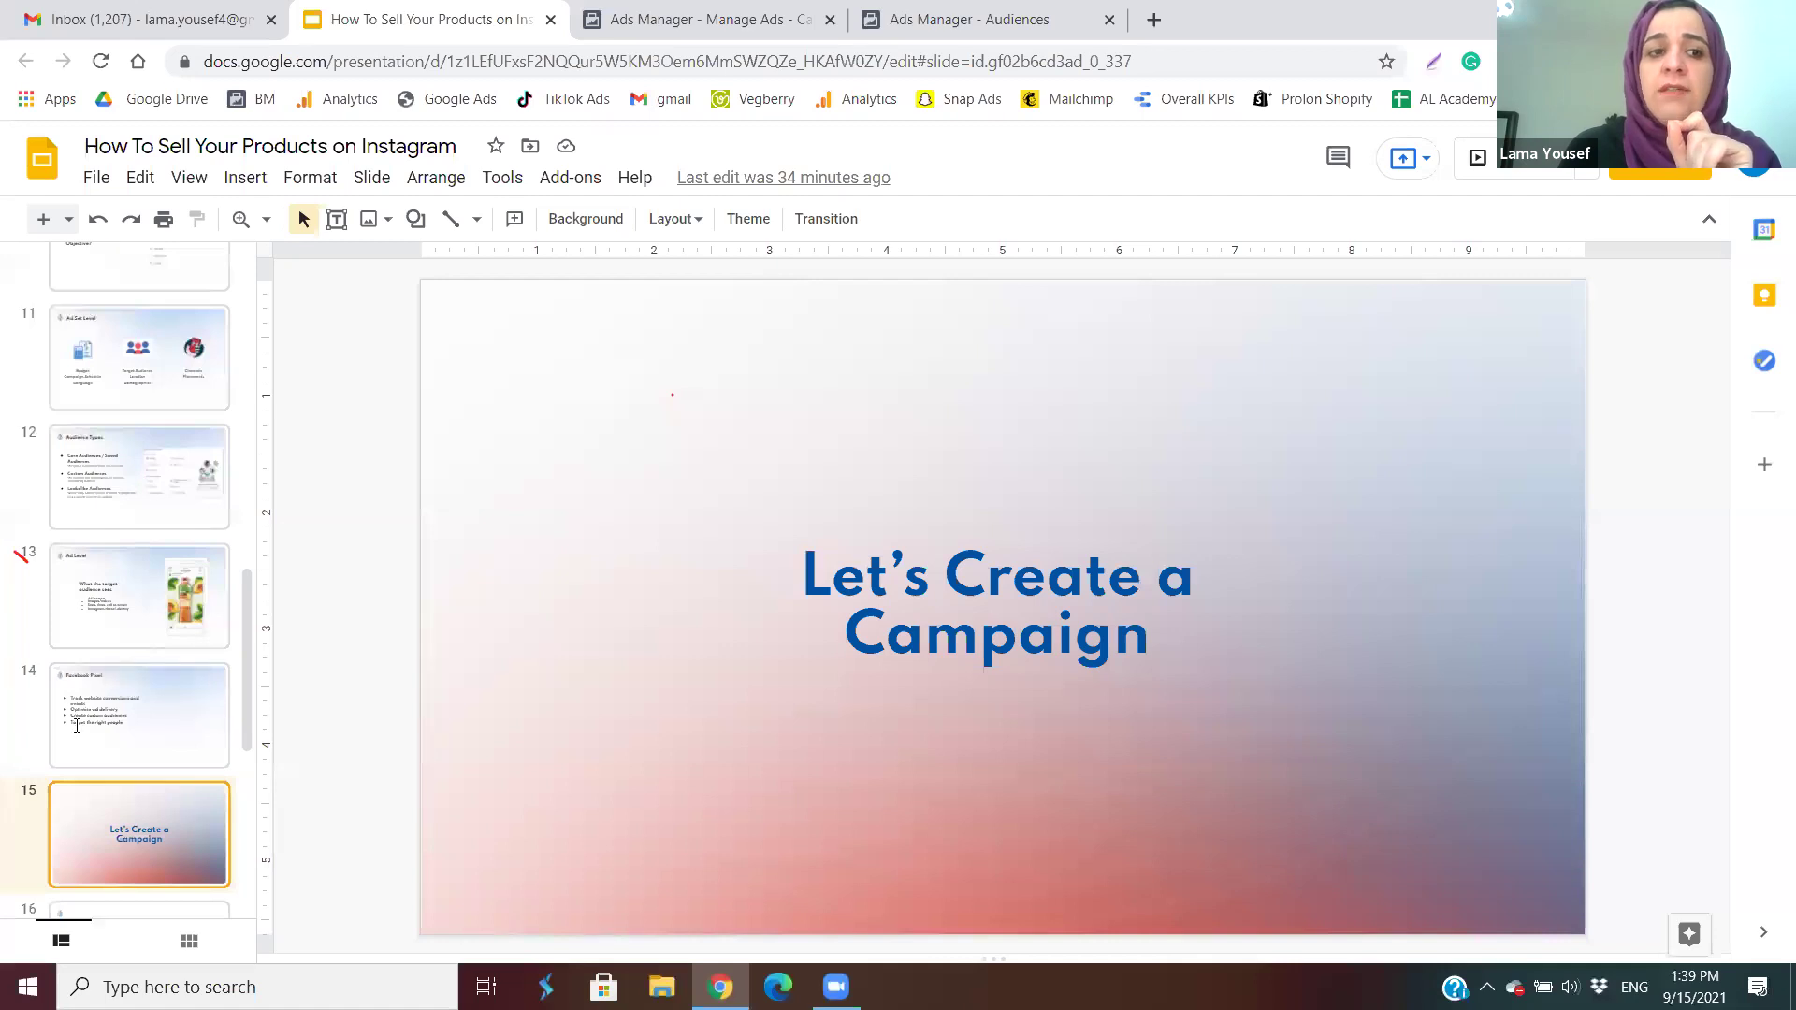
{"action": "left_click", "coordinate": [150, 683]}
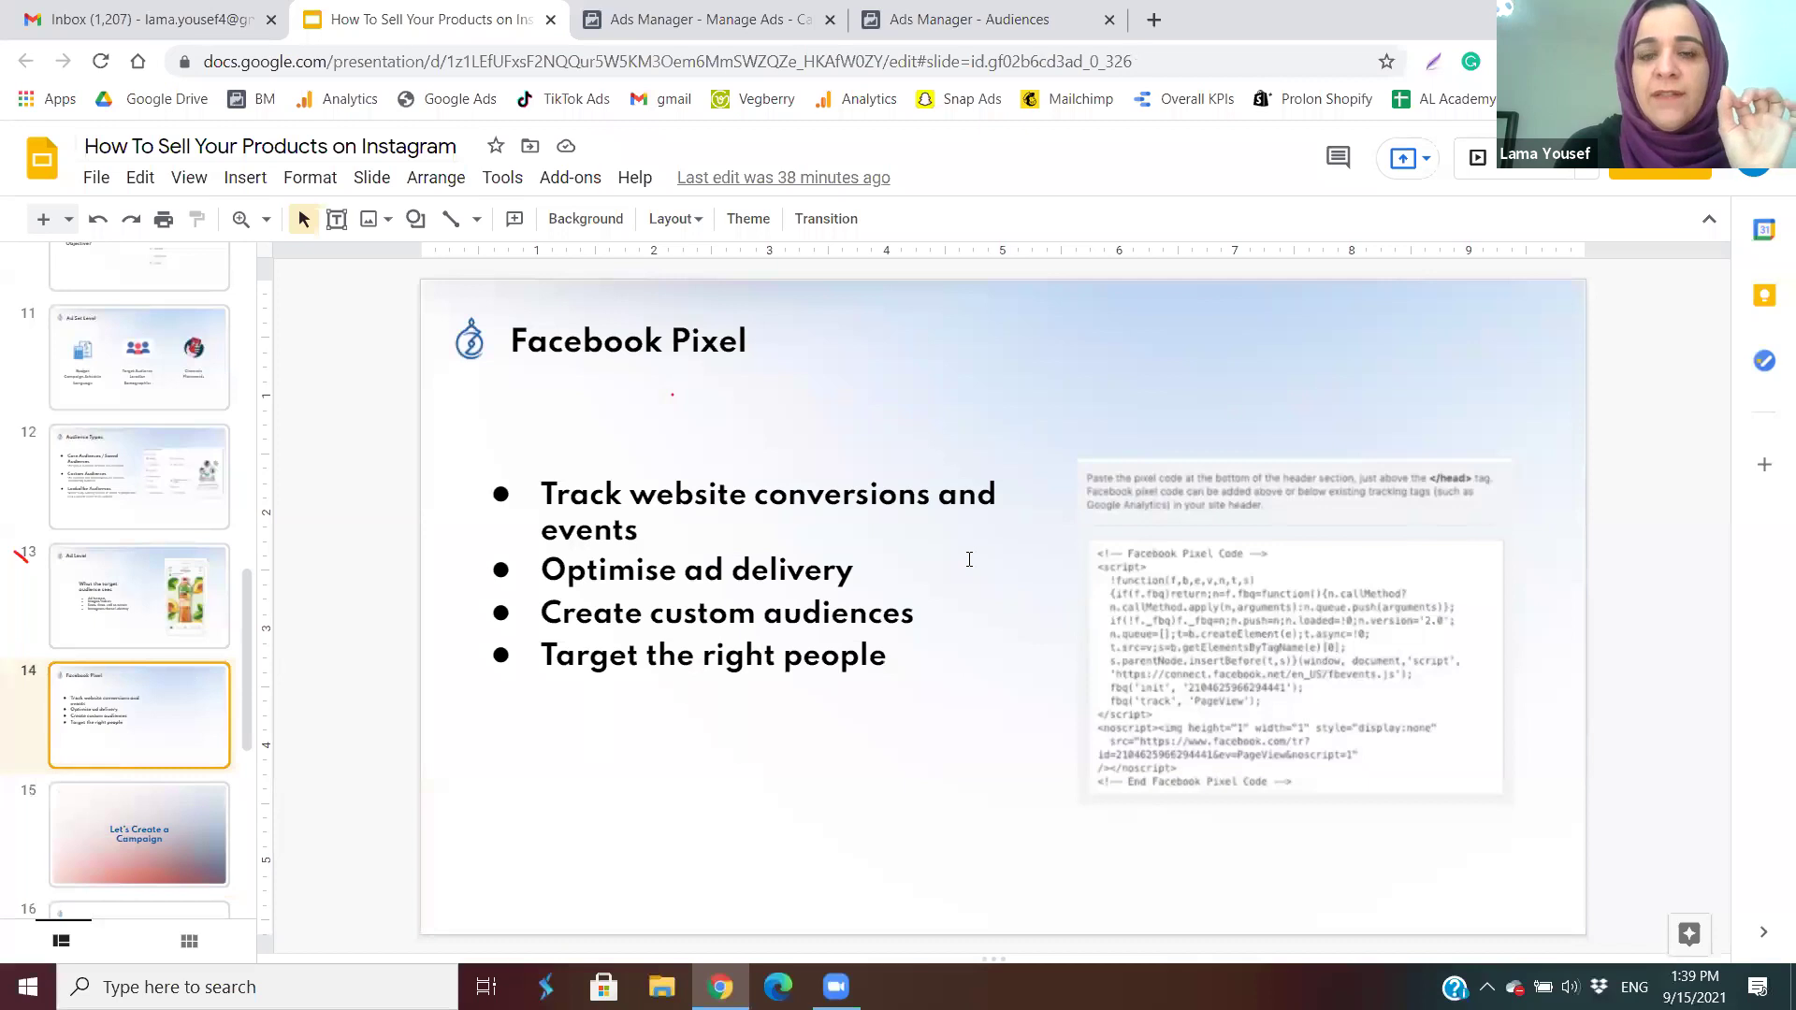
{"action": "left_click", "coordinate": [640, 11]}
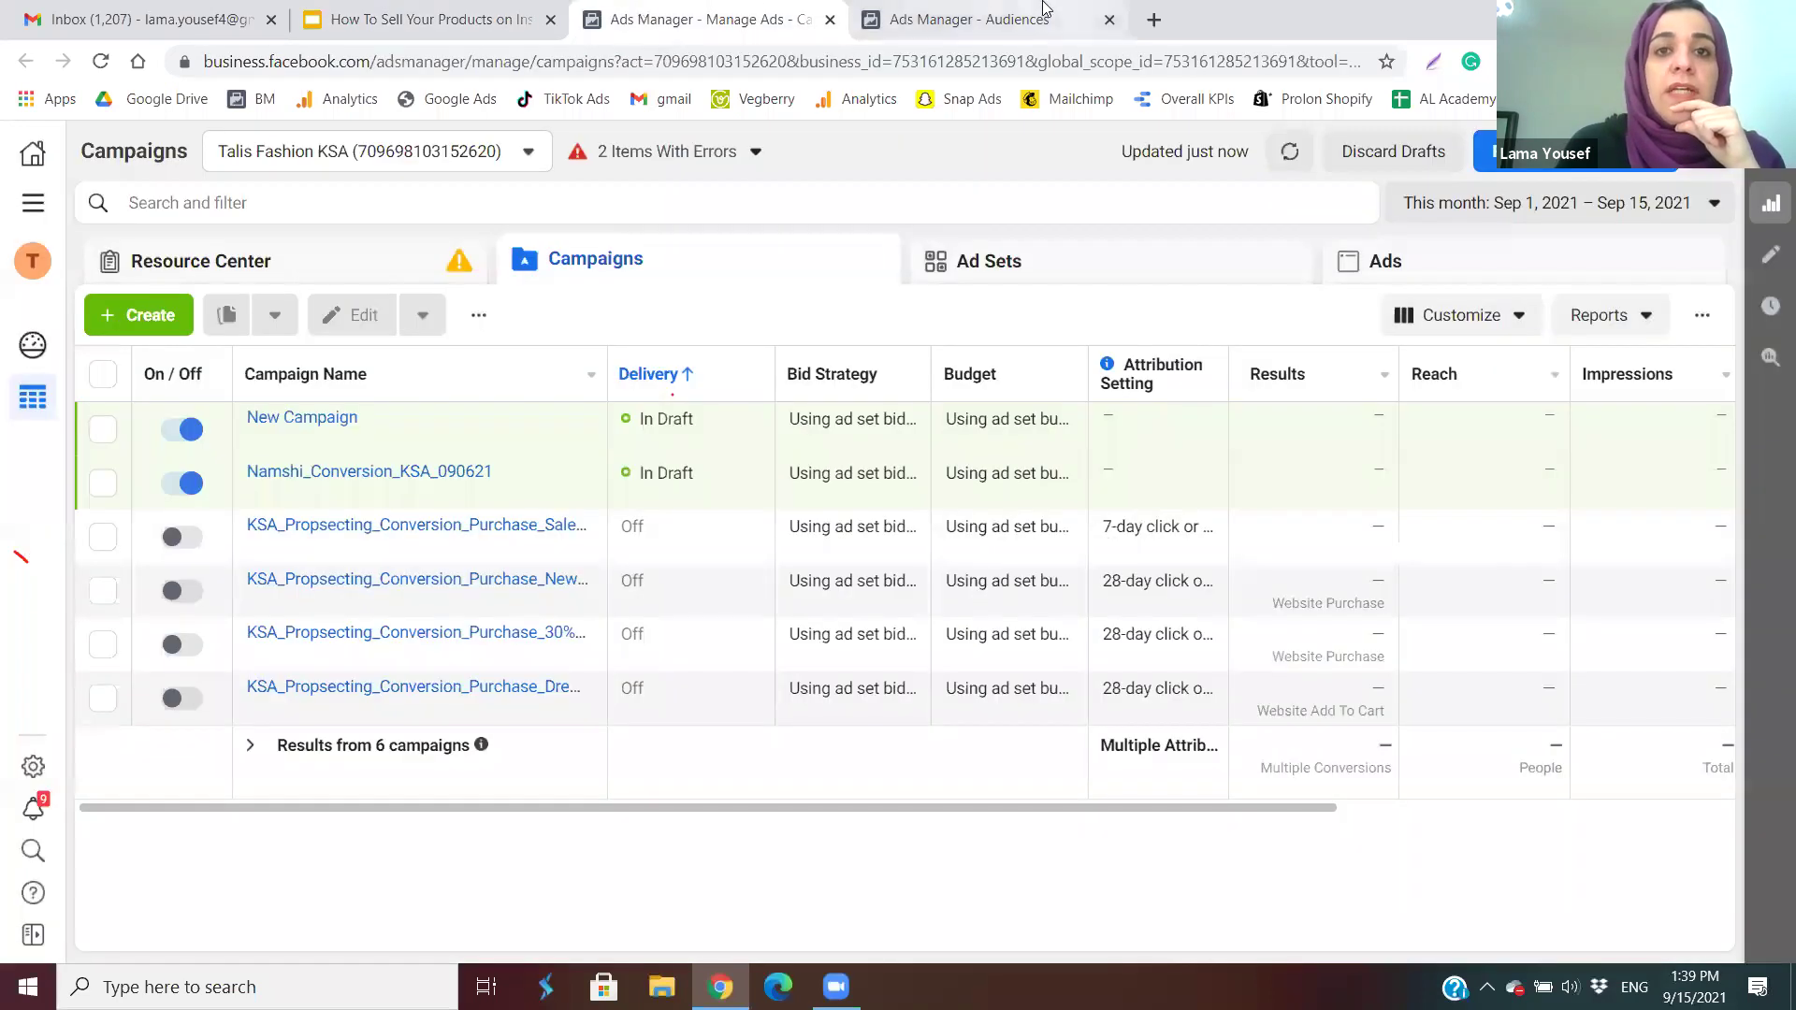
{"action": "left_click", "coordinate": [981, 13]}
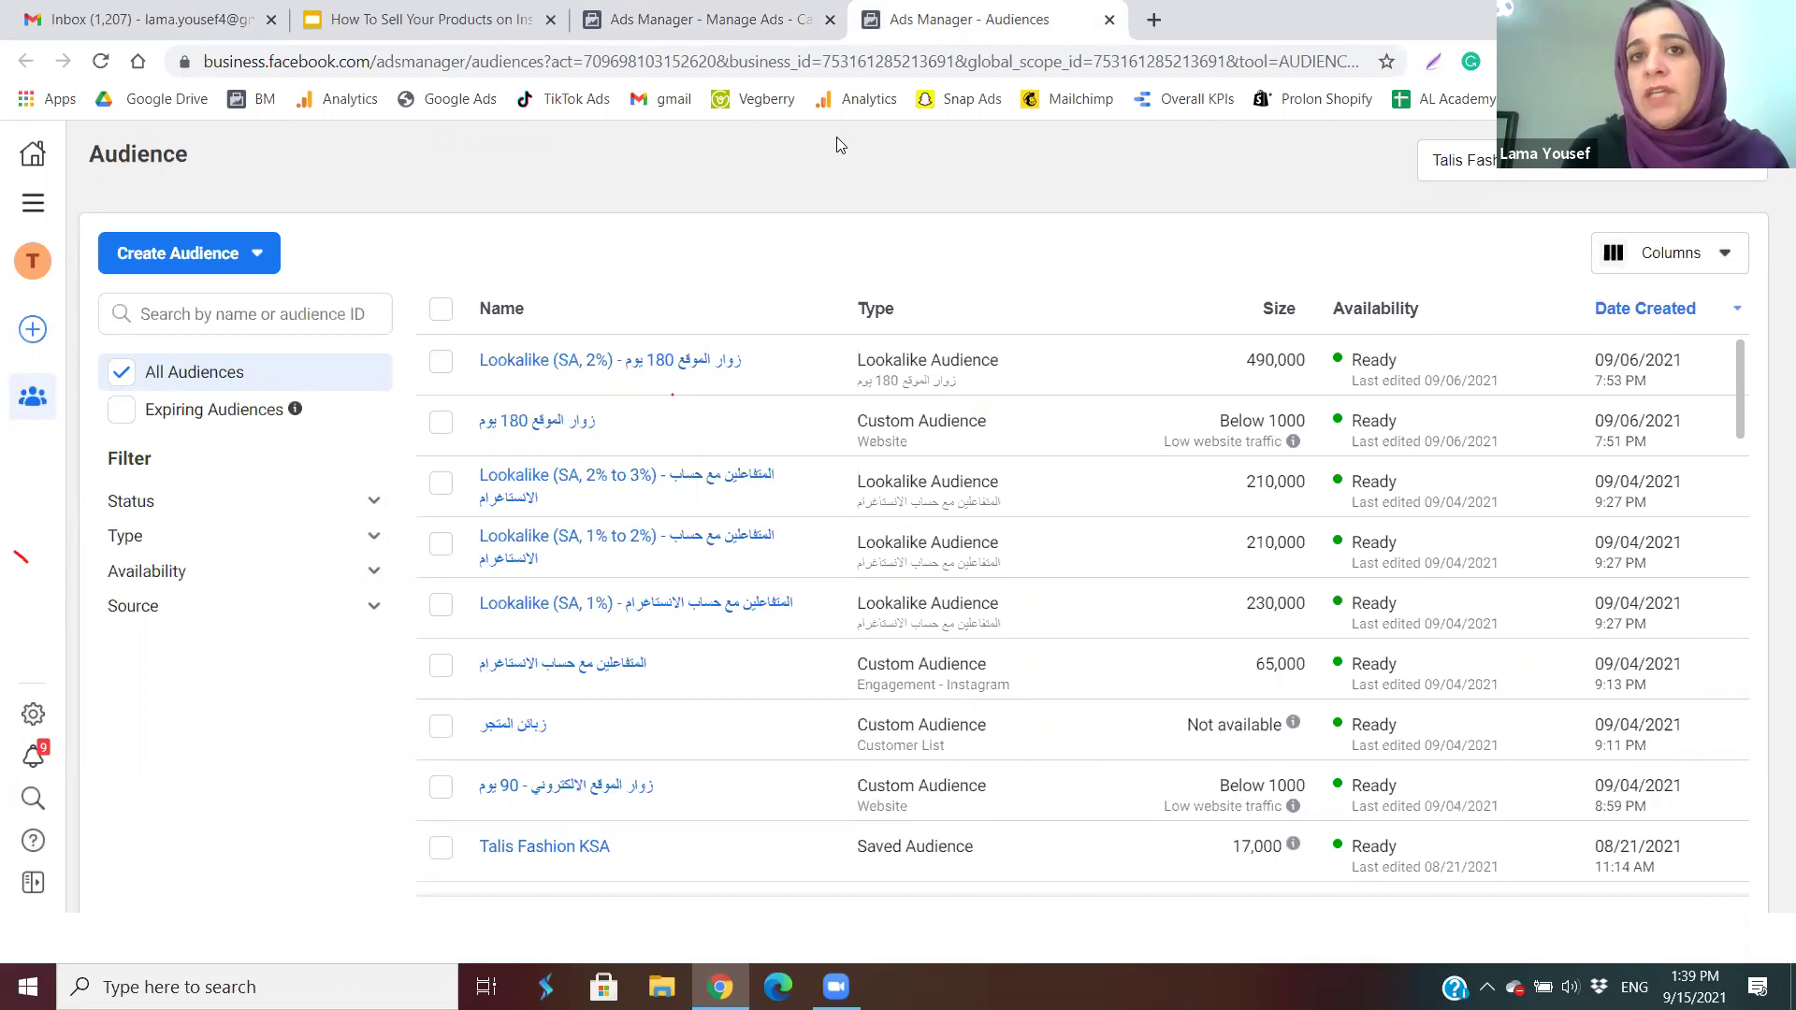
Choose Create Audience > Custom Audience on the Audiences page.
{"action": "left_click", "coordinate": [51, 211]}
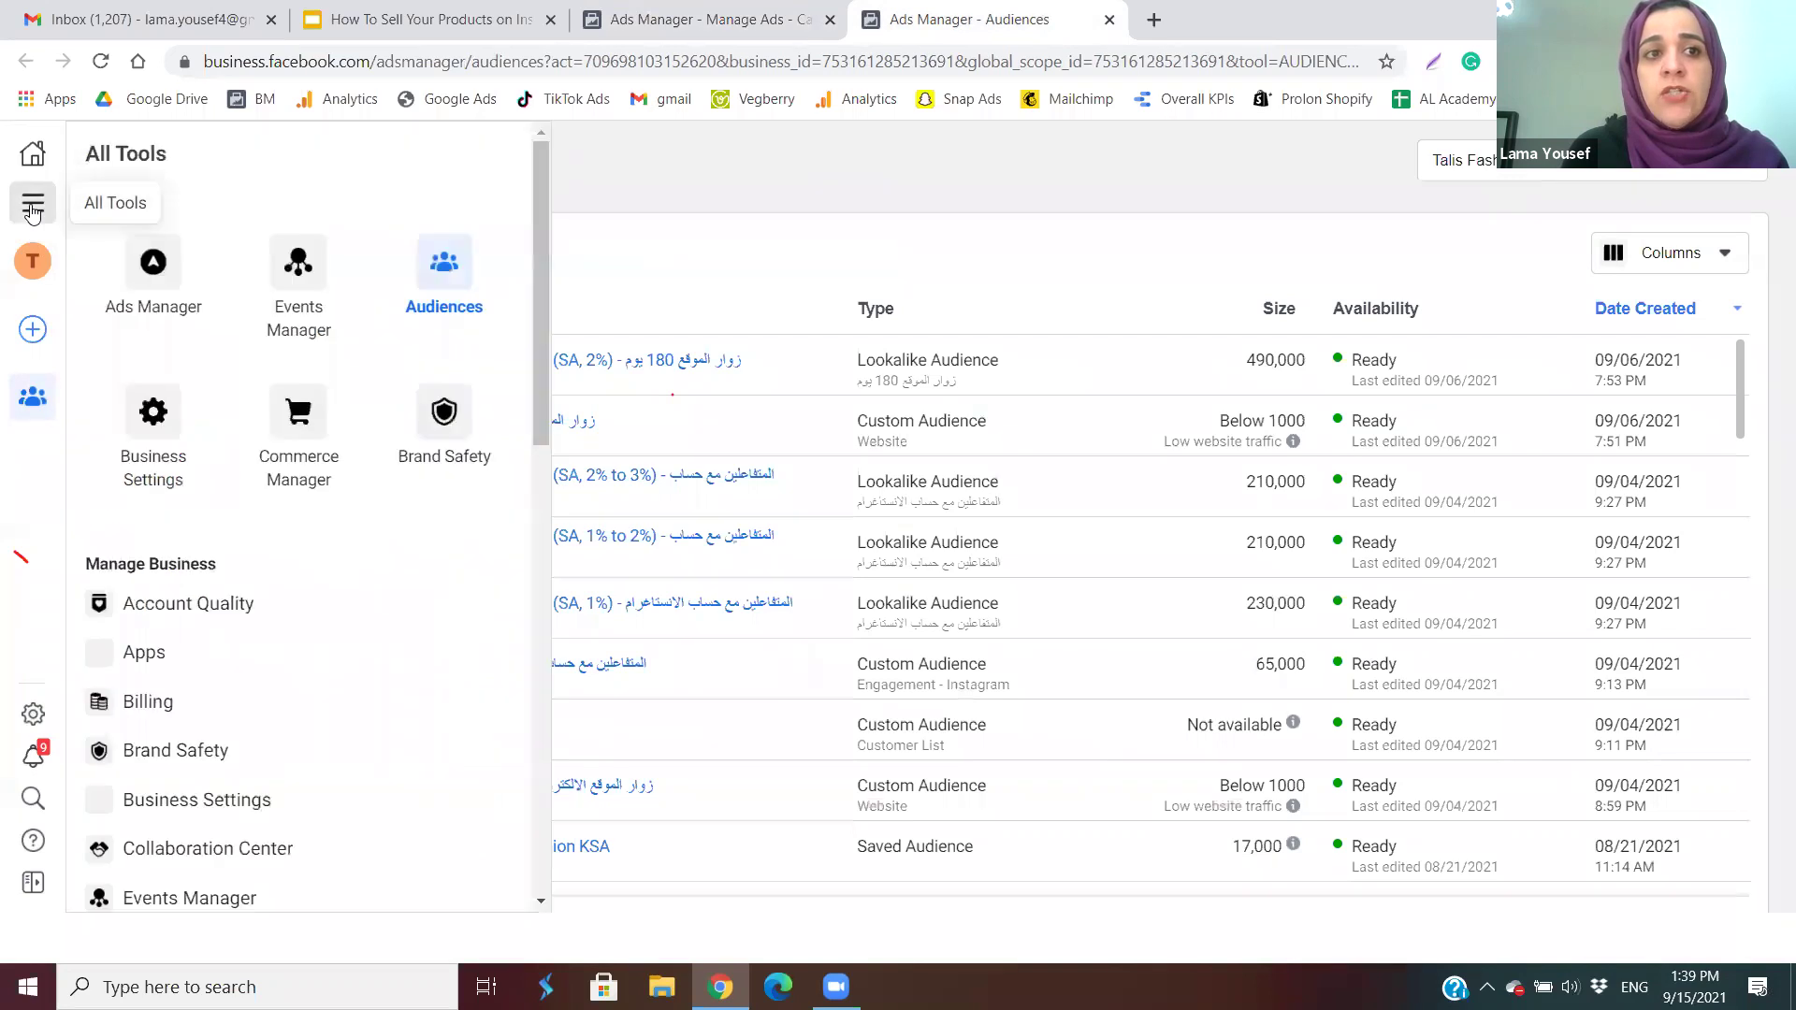
{"action": "left_click", "coordinate": [445, 295]}
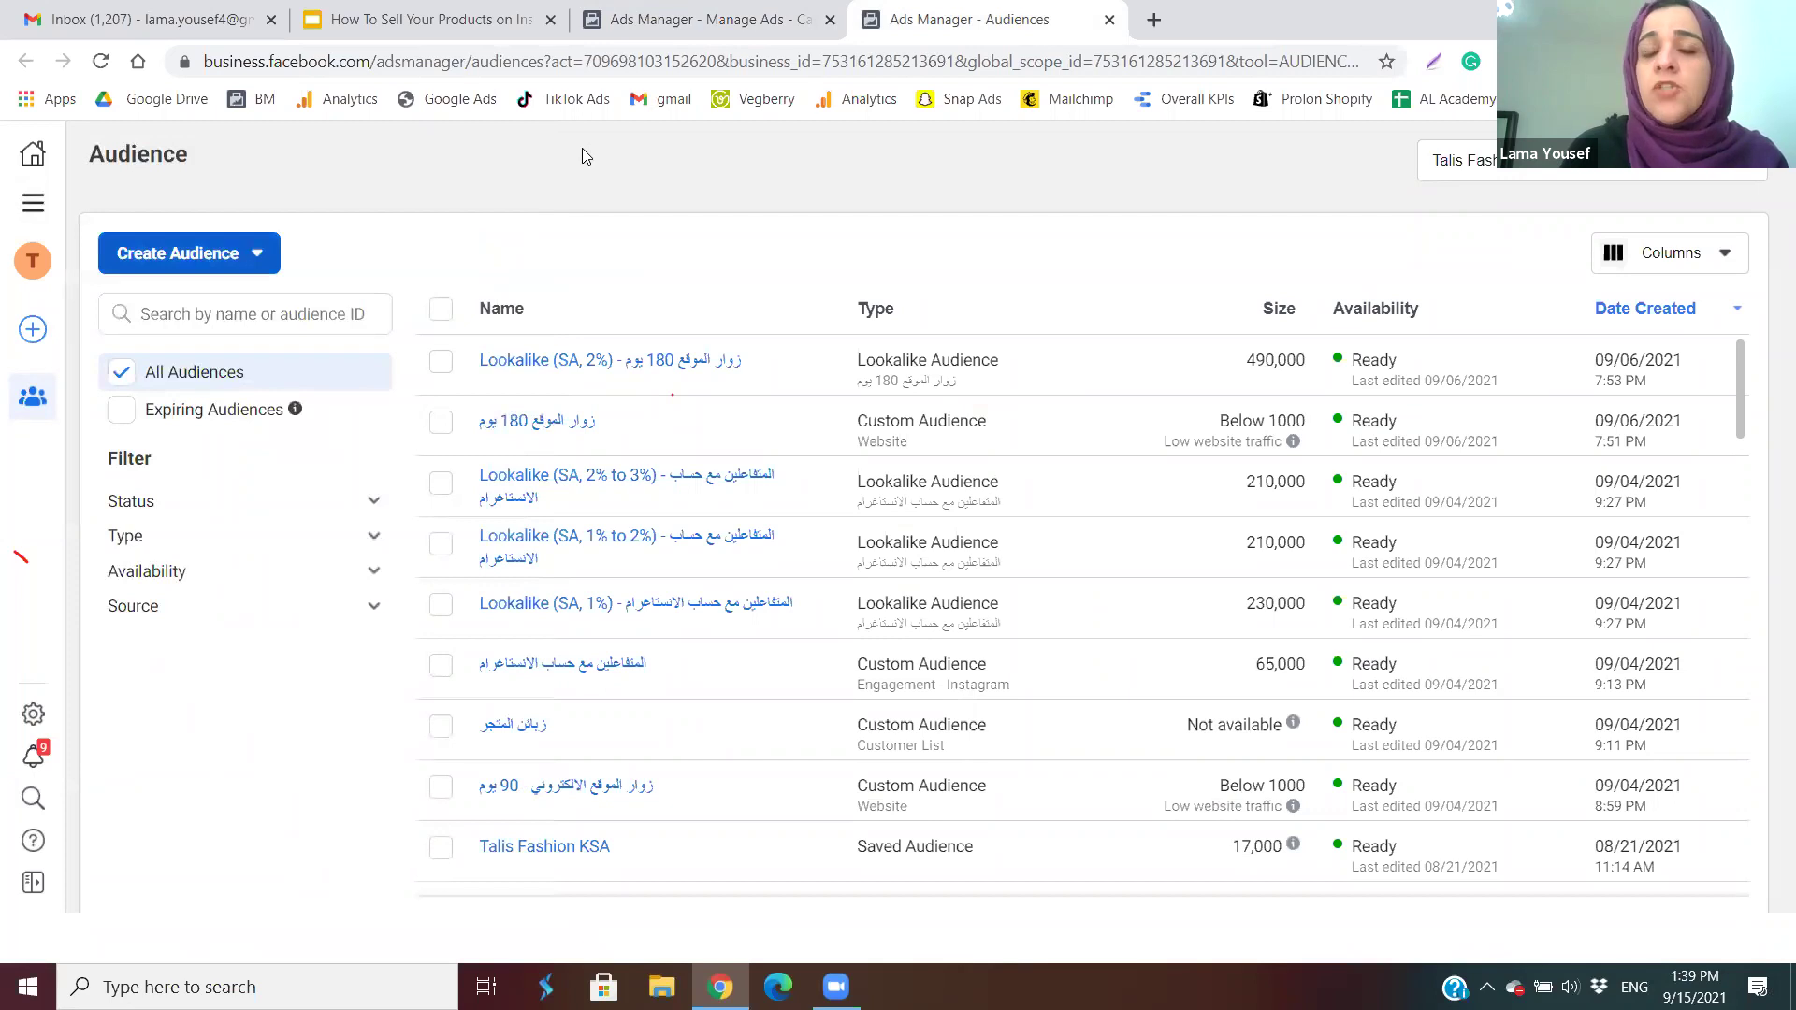
{"action": "left_click", "coordinate": [223, 271]}
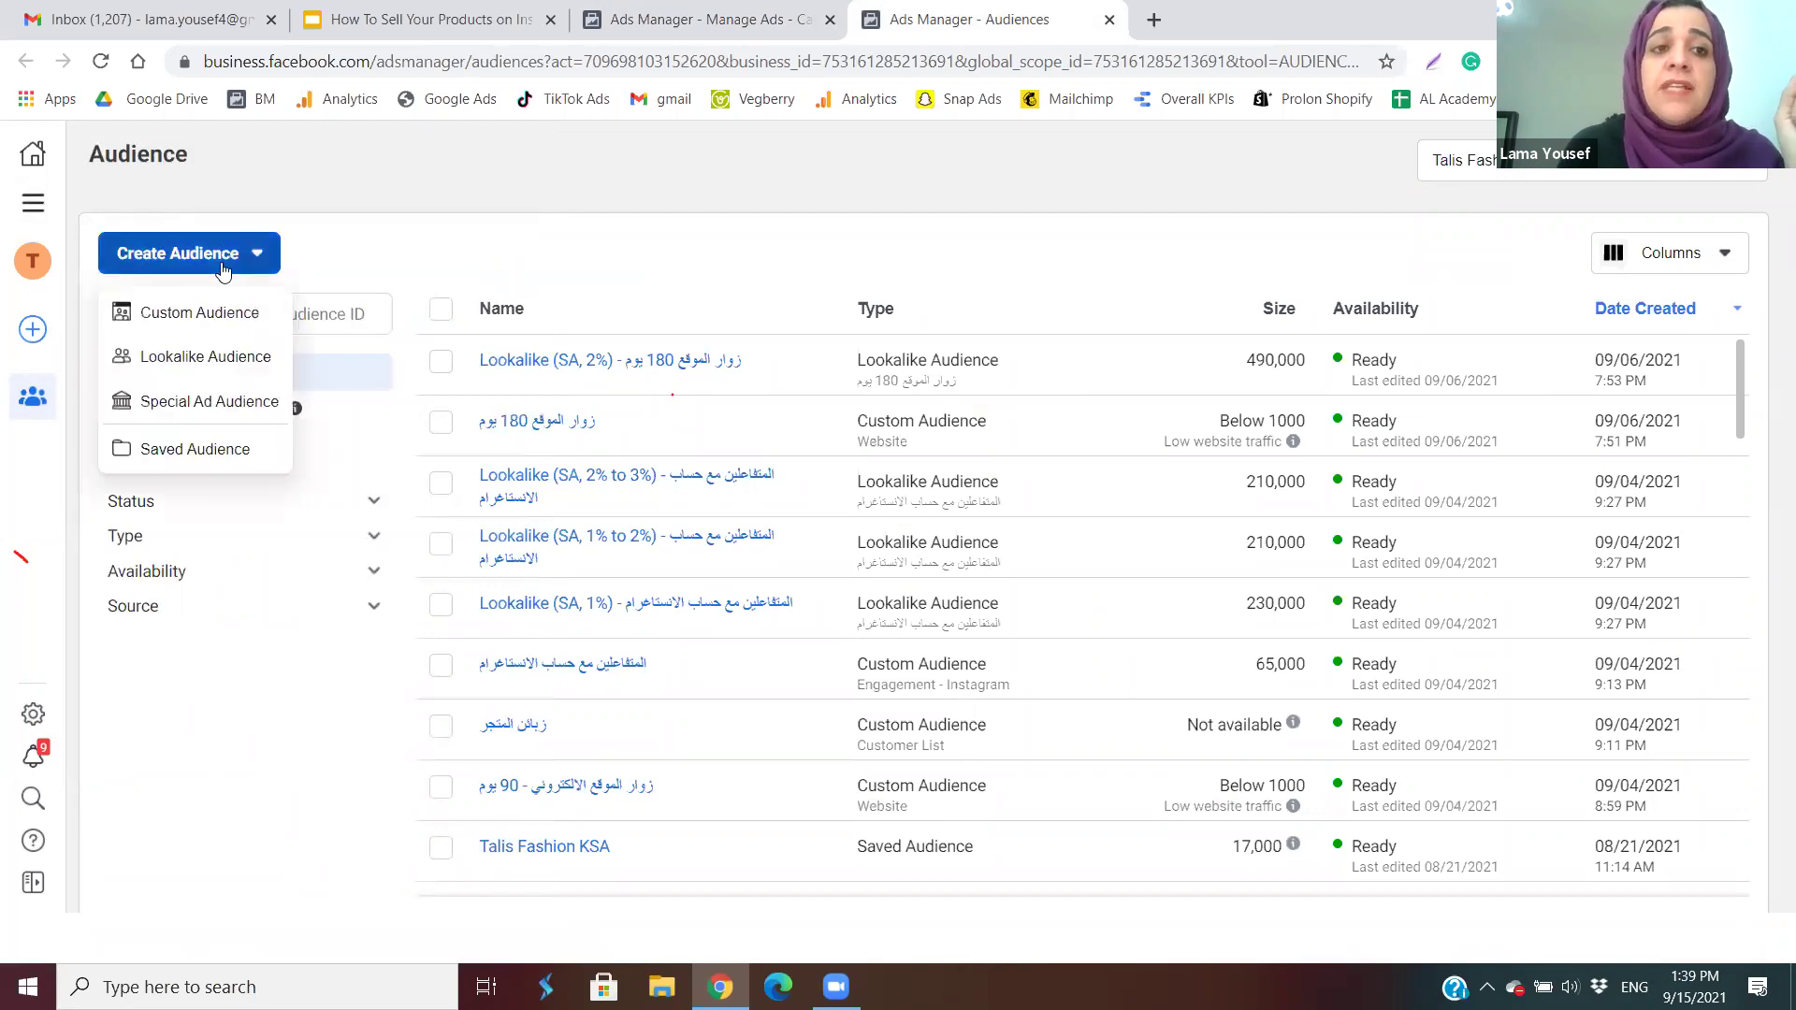
{"action": "left_click", "coordinate": [231, 324]}
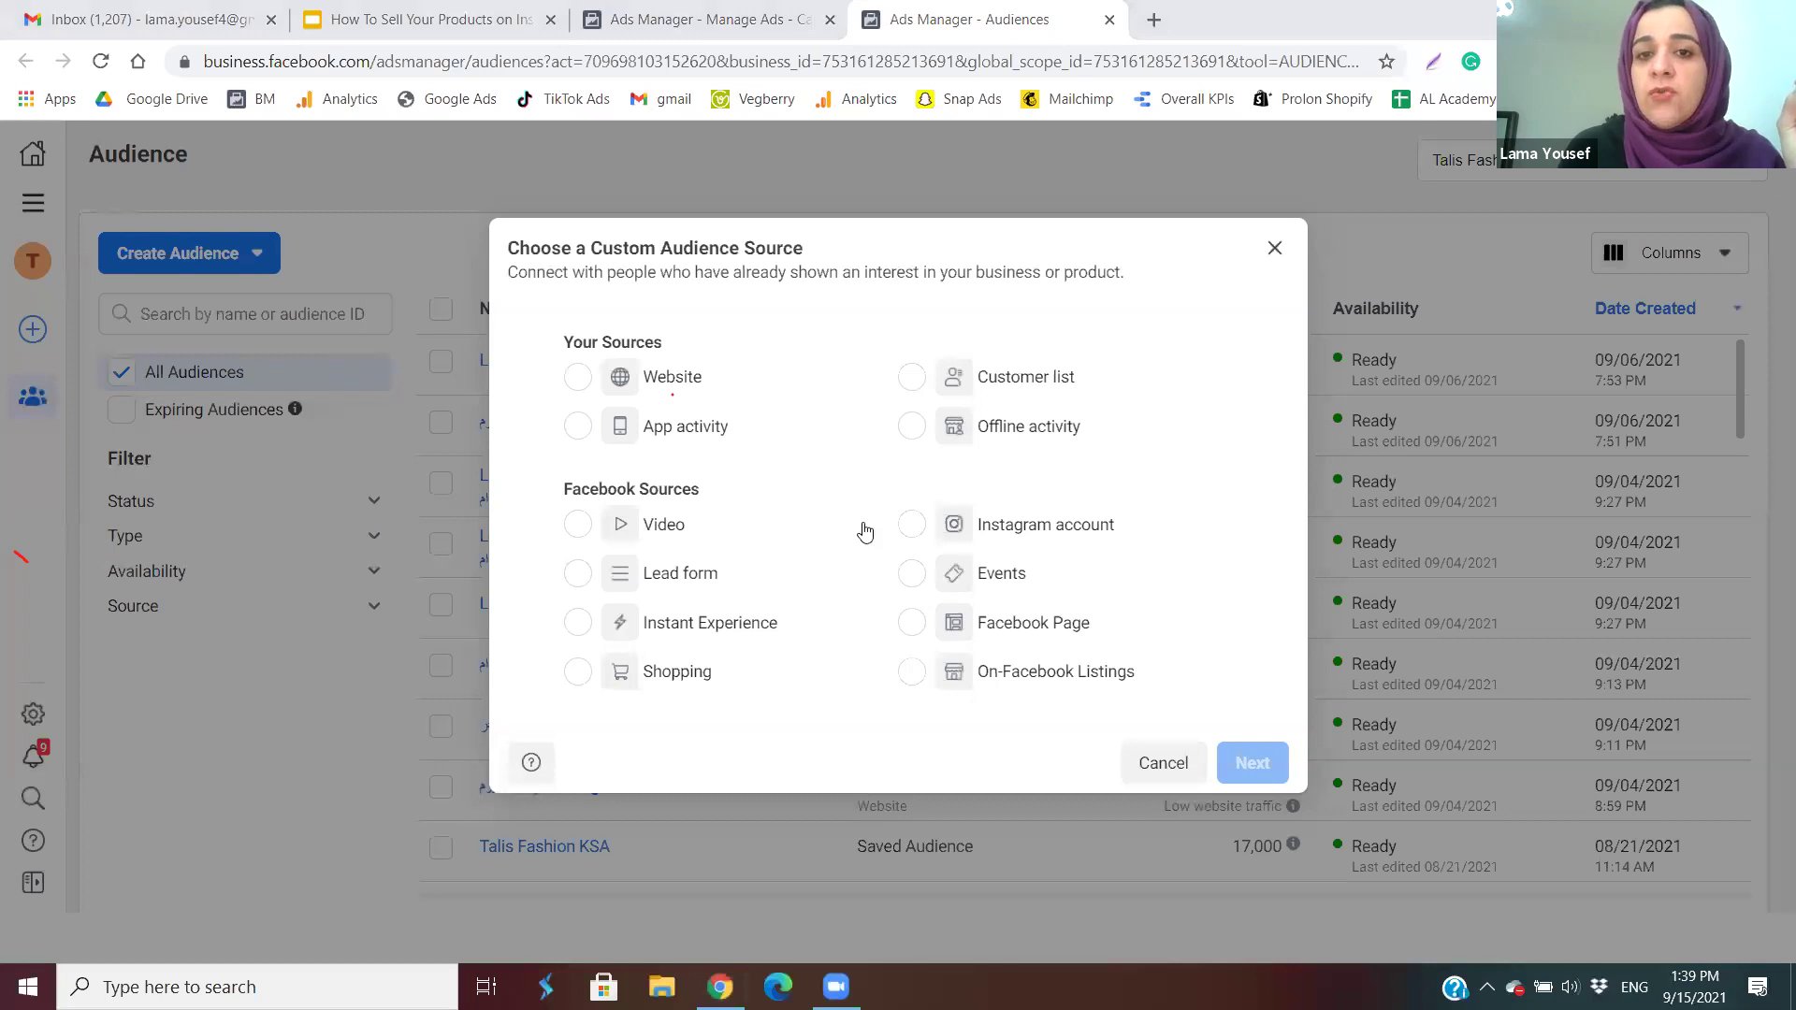
Choose Instagram account as the custom audience source and set the account to talisfashion.
{"action": "left_click", "coordinate": [912, 527]}
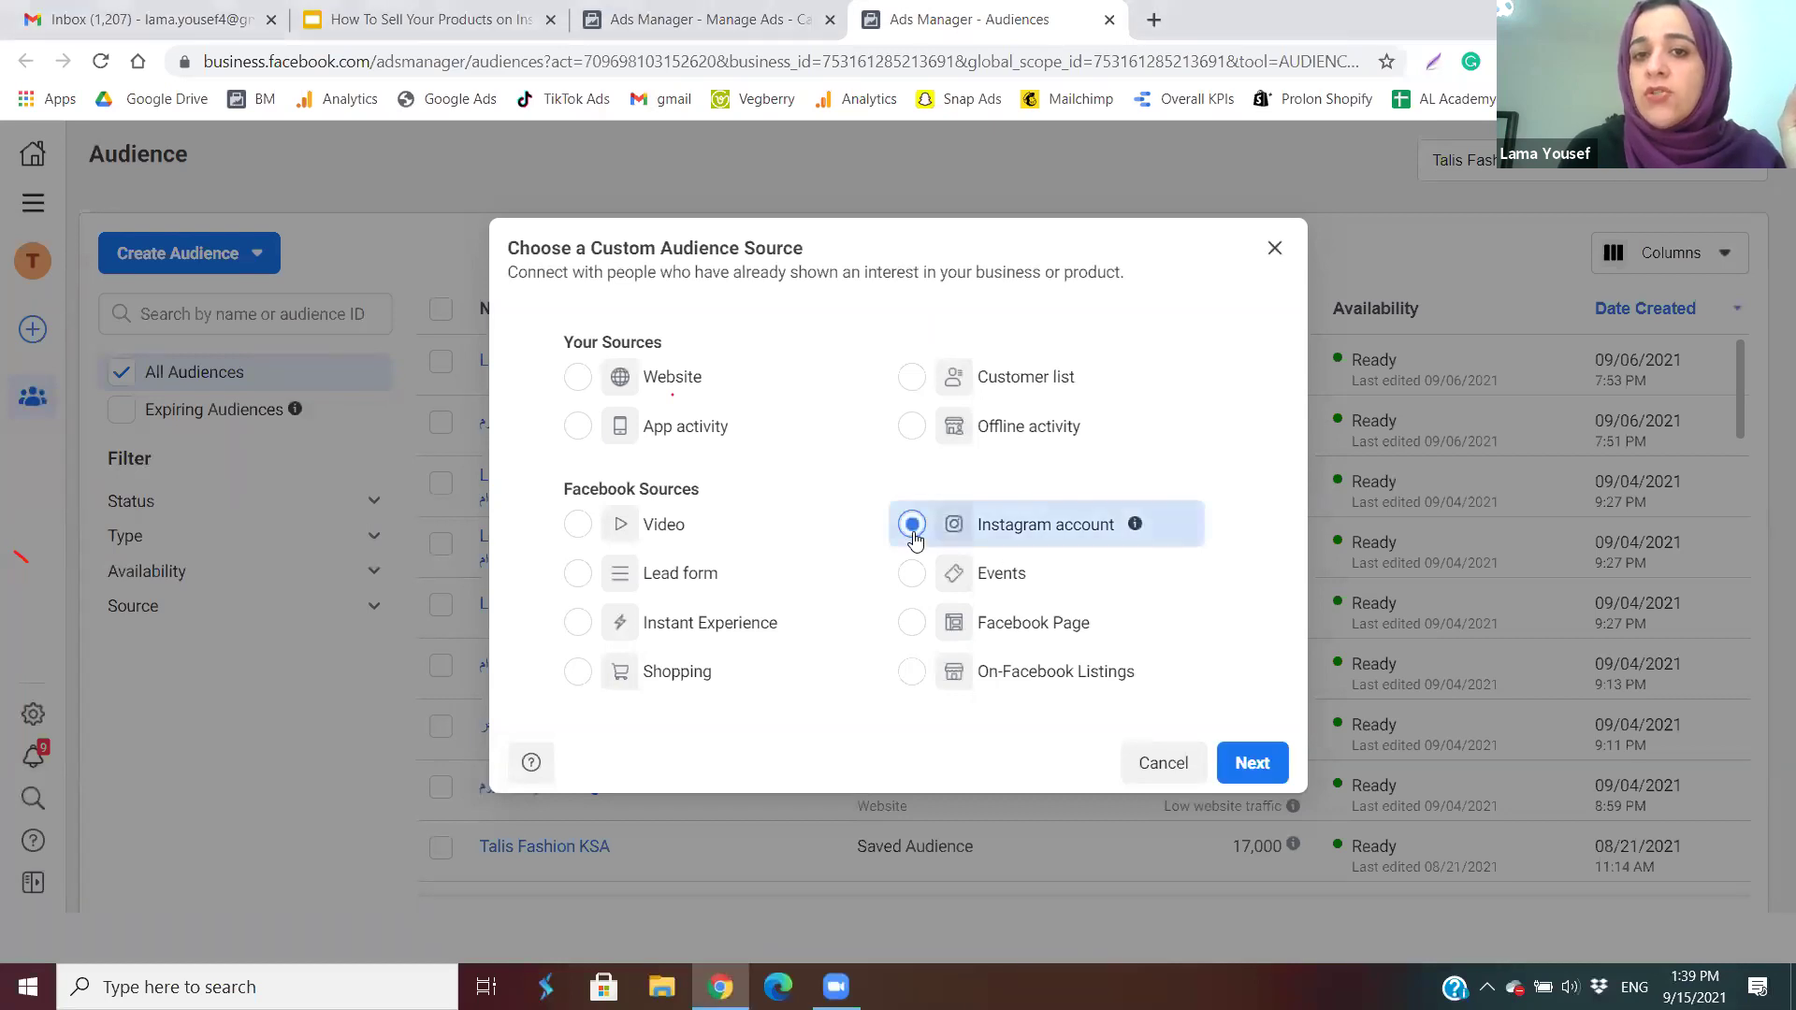
{"action": "left_click", "coordinate": [1247, 769]}
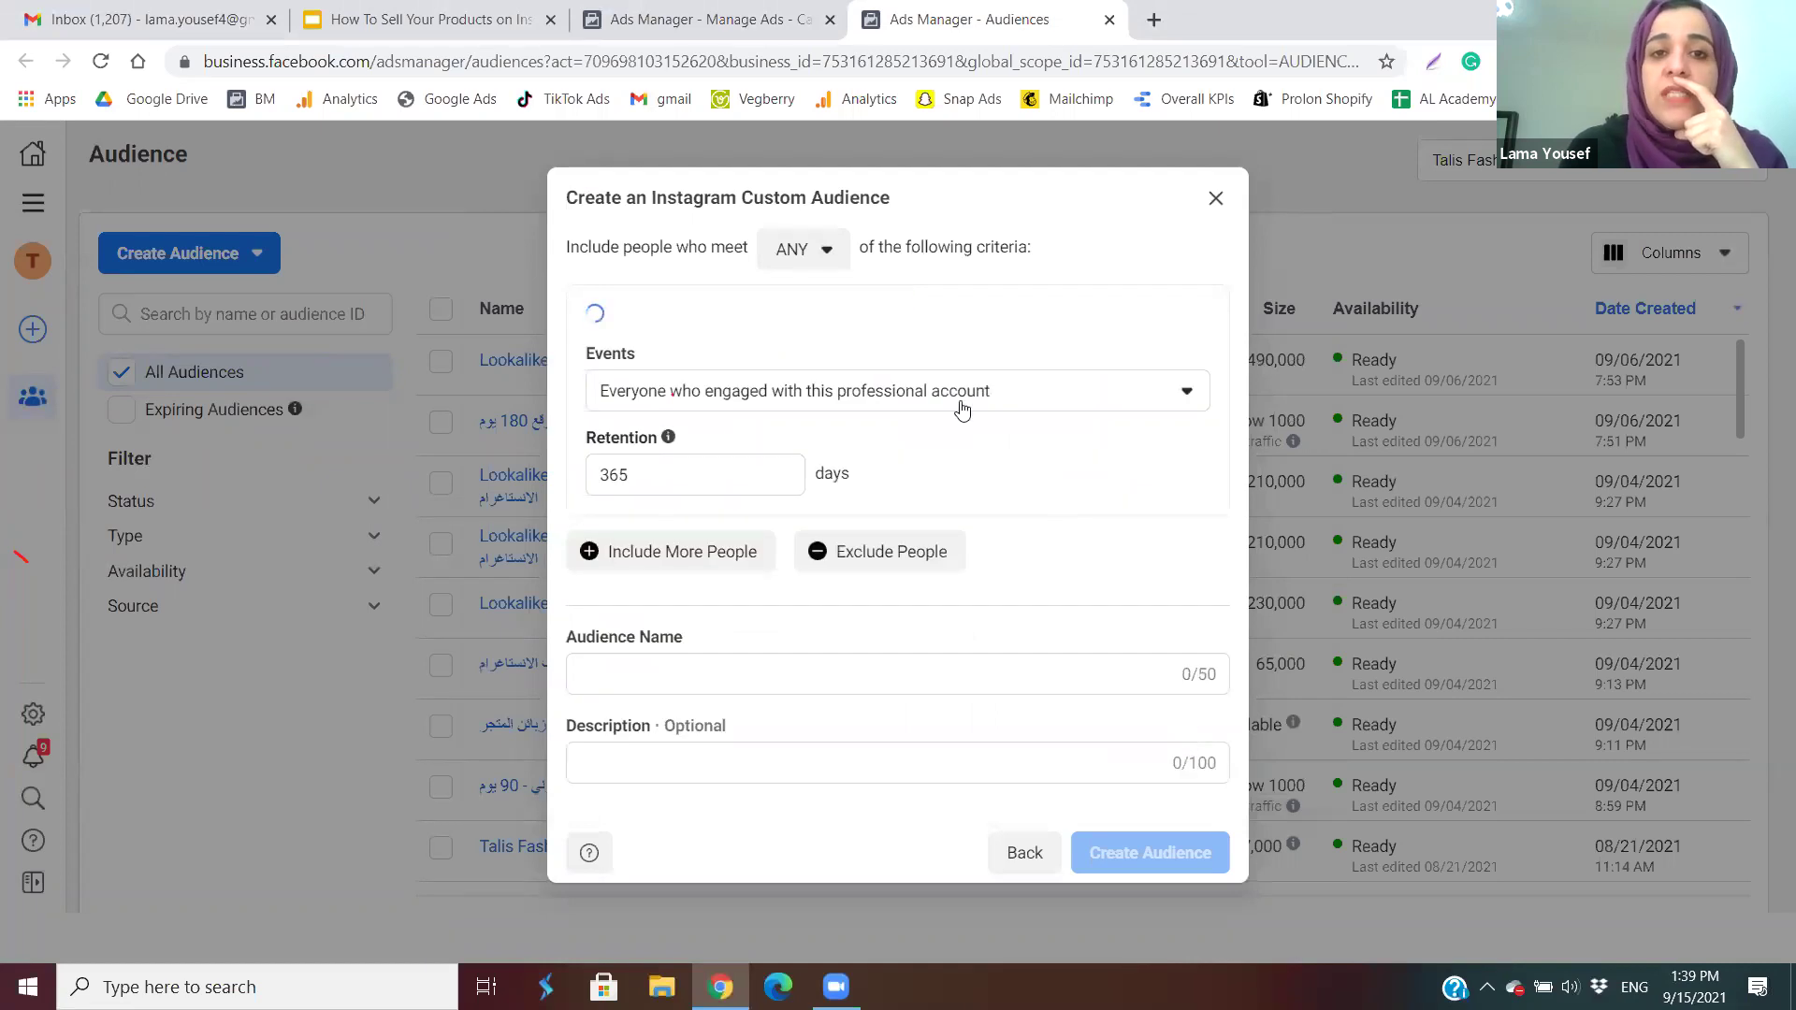
{"action": "left_click", "coordinate": [978, 392]}
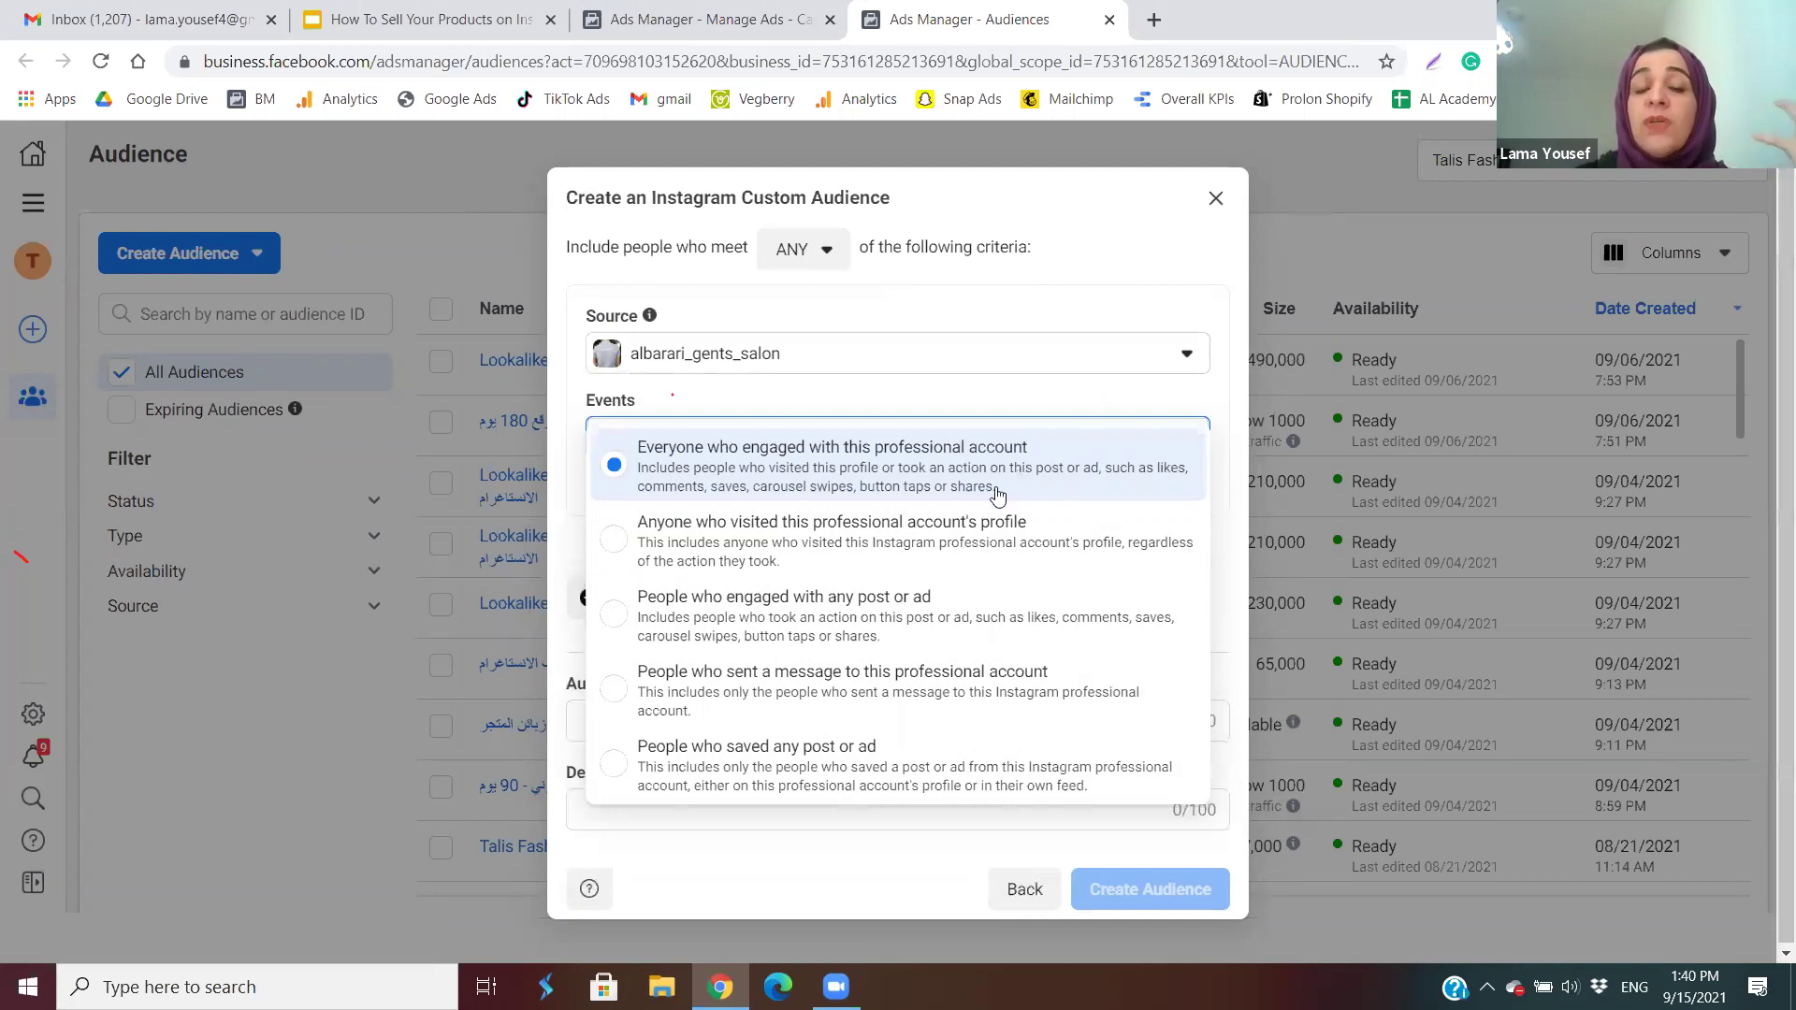
{"action": "left_click", "coordinate": [1041, 351]}
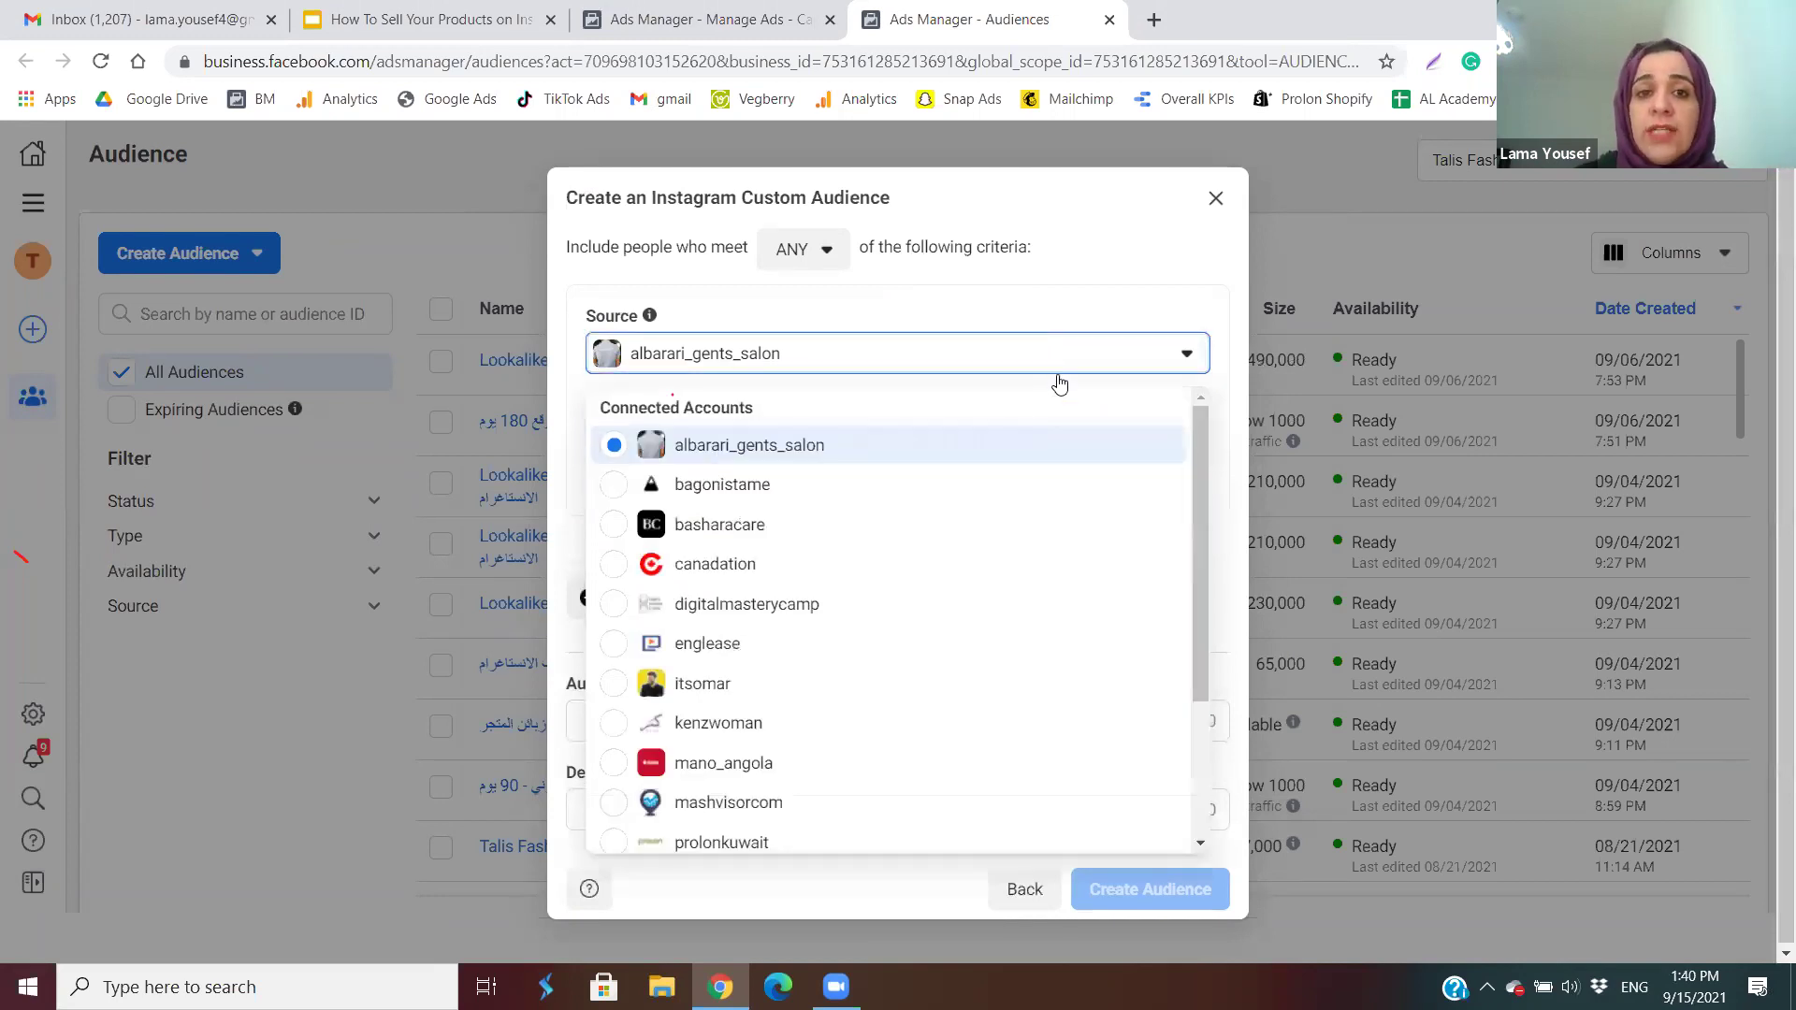
{"action": "left_click_drag", "start_coordinate": [1202, 475], "coordinate": [1272, 690]}
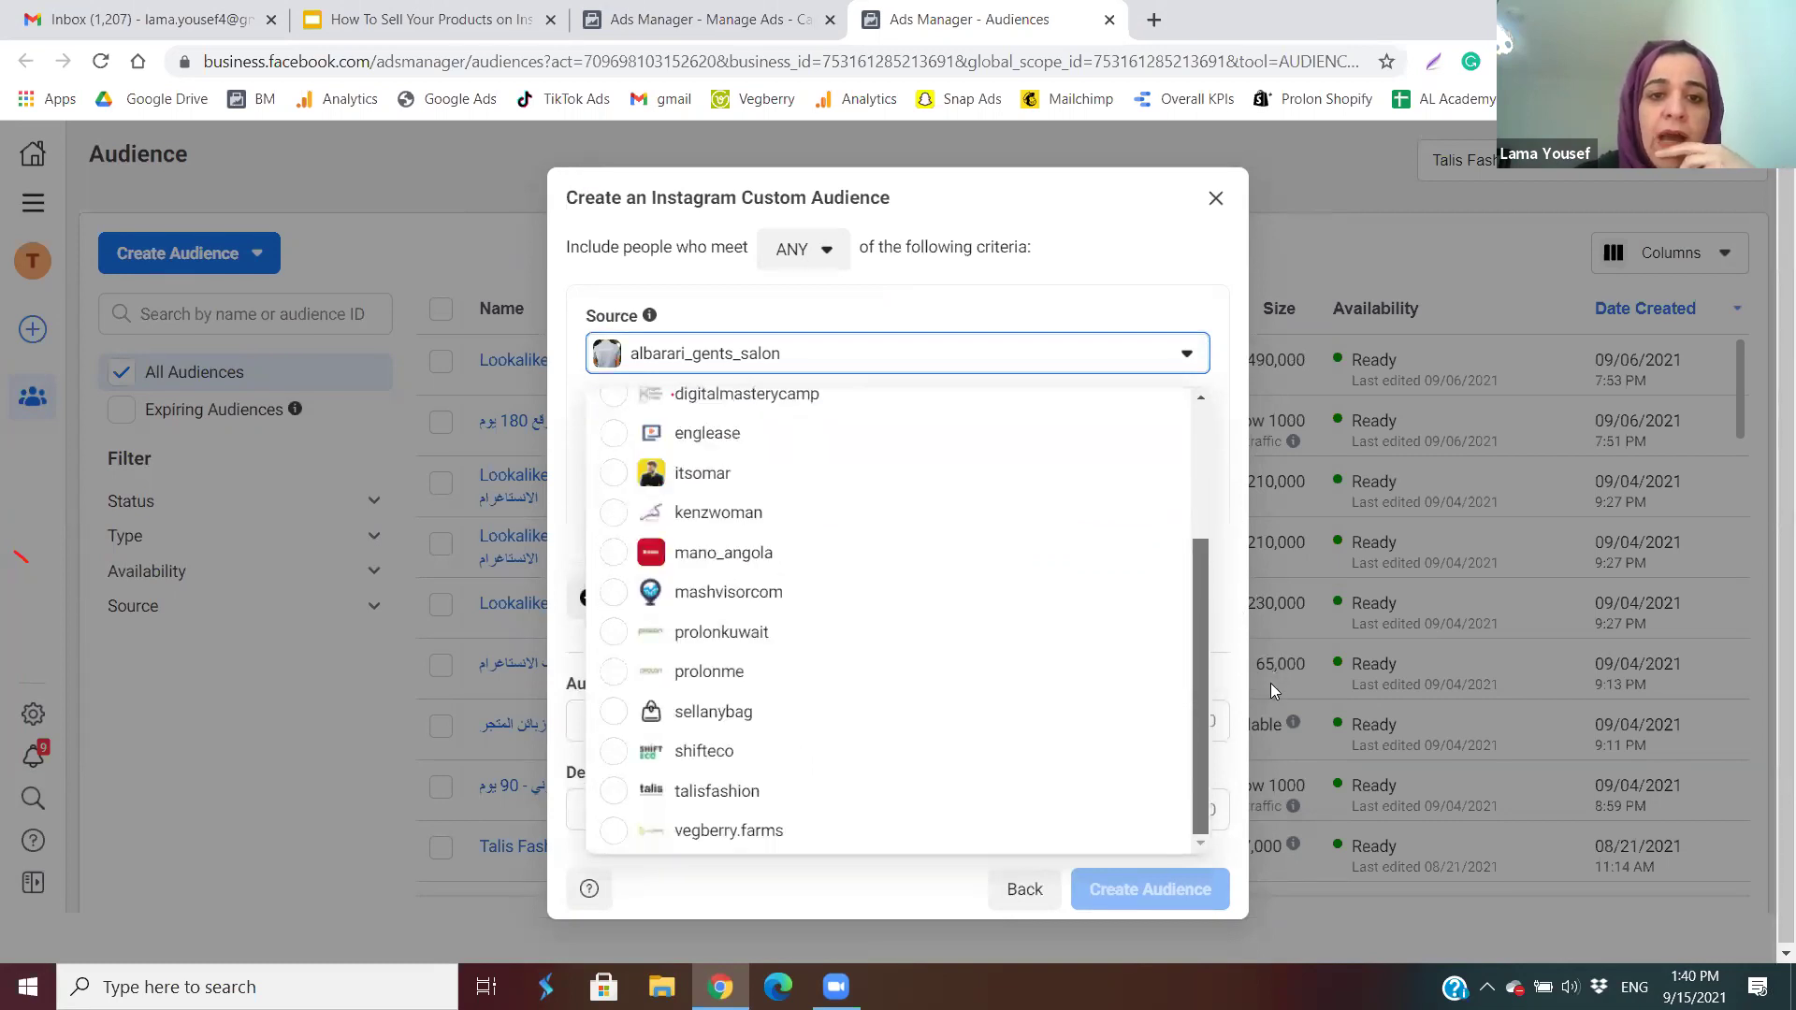
{"action": "mouse_move", "coordinate": [1270, 683]}
{"action": "left_mouse_down"}
{"action": "mouse_move", "coordinate": [1177, 438]}
{"action": "mouse_move", "coordinate": [1270, 660]}
{"action": "left_mouse_up"}
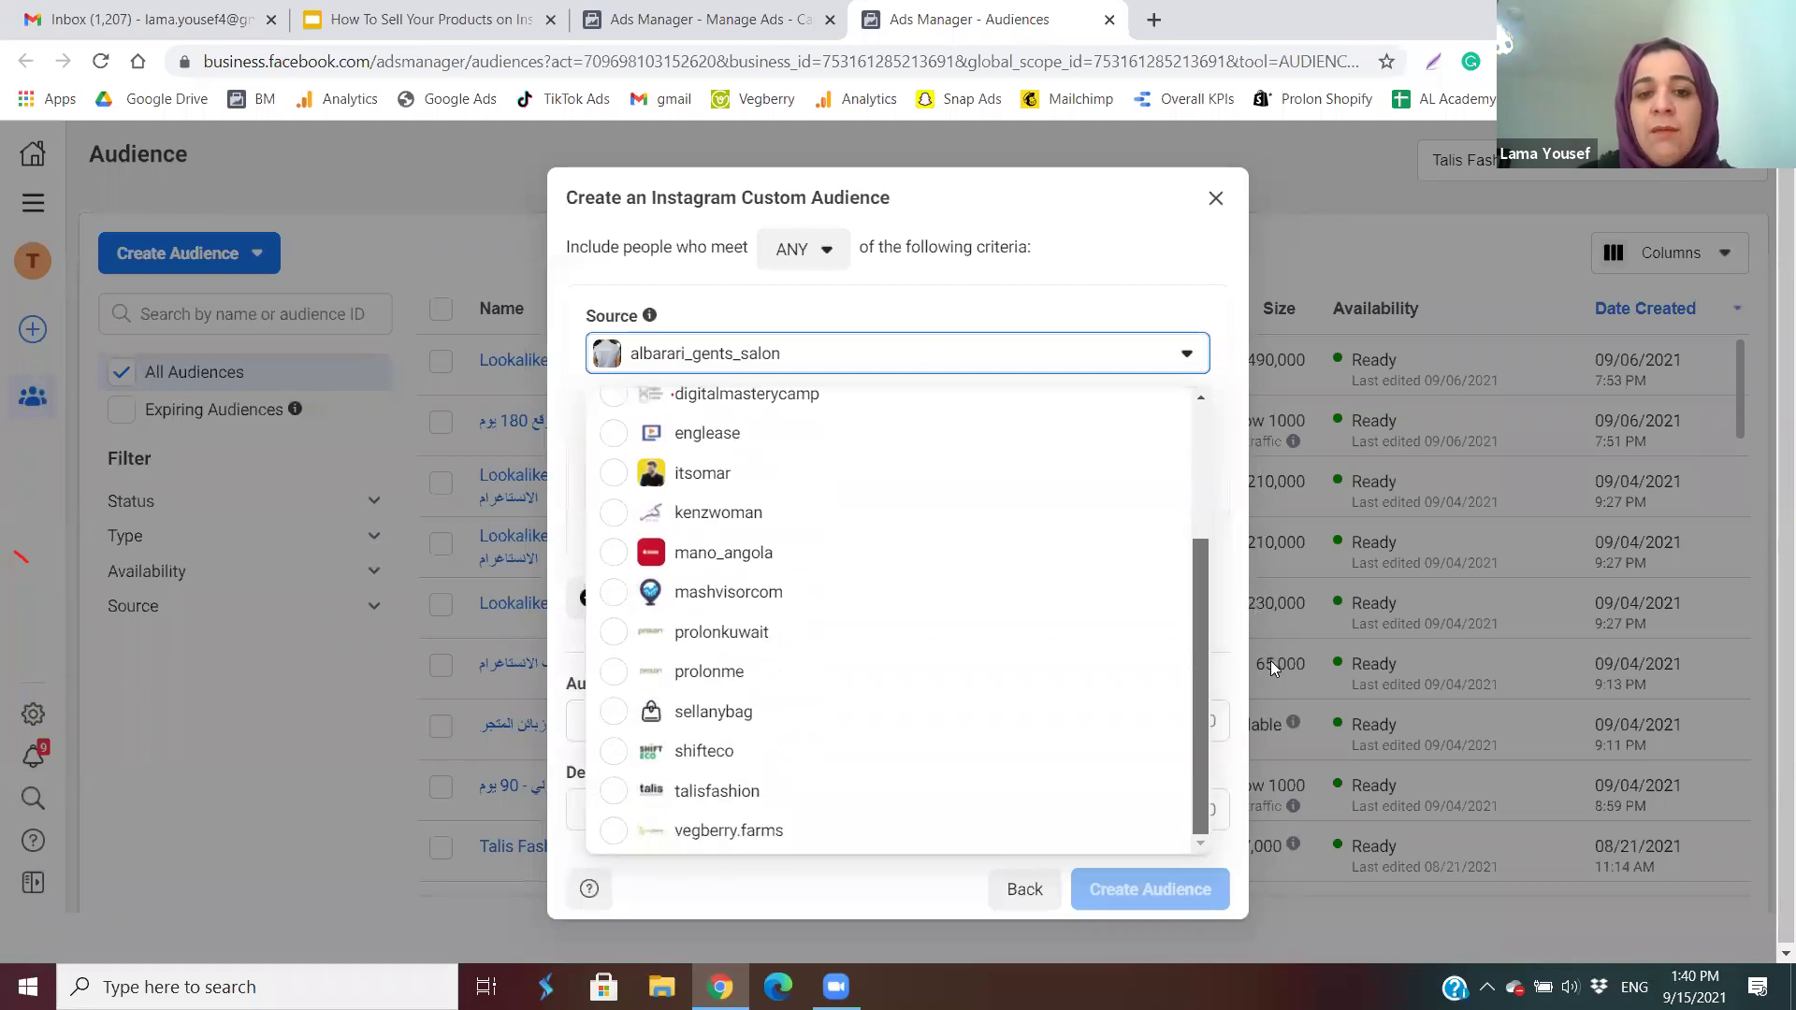
{"action": "left_click", "coordinate": [652, 797]}
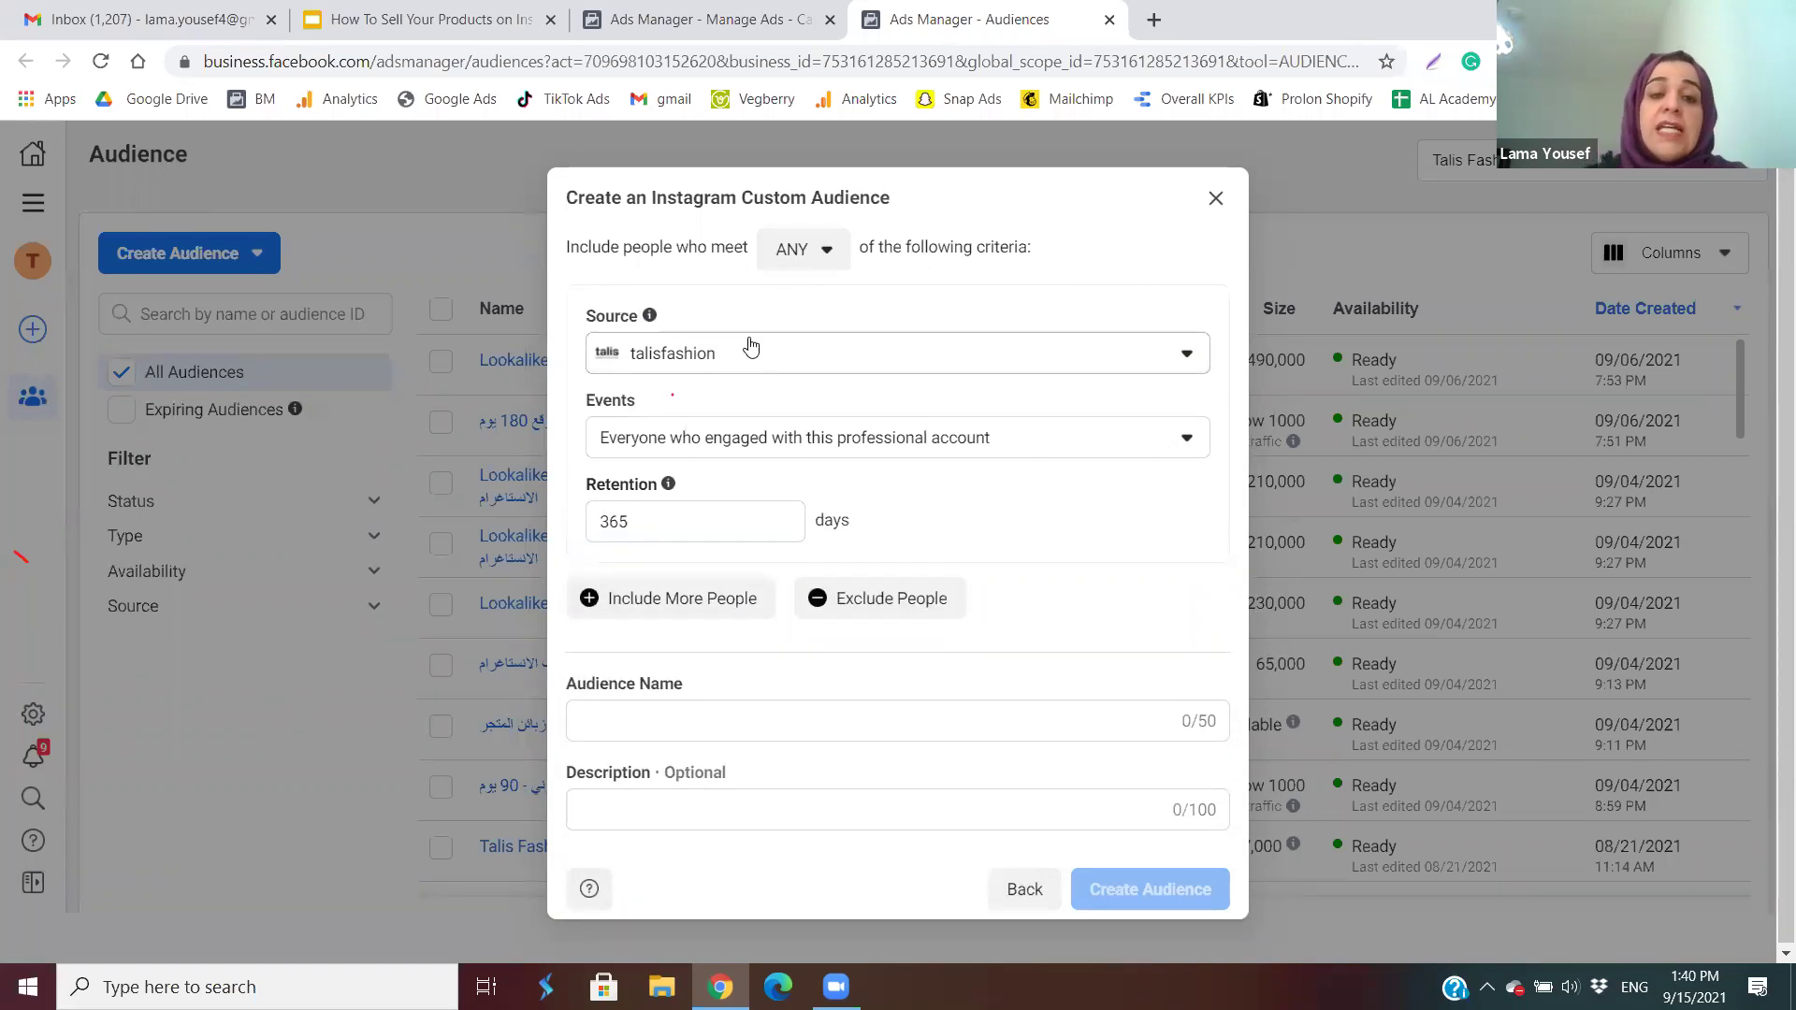
{"action": "left_click", "coordinate": [716, 449]}
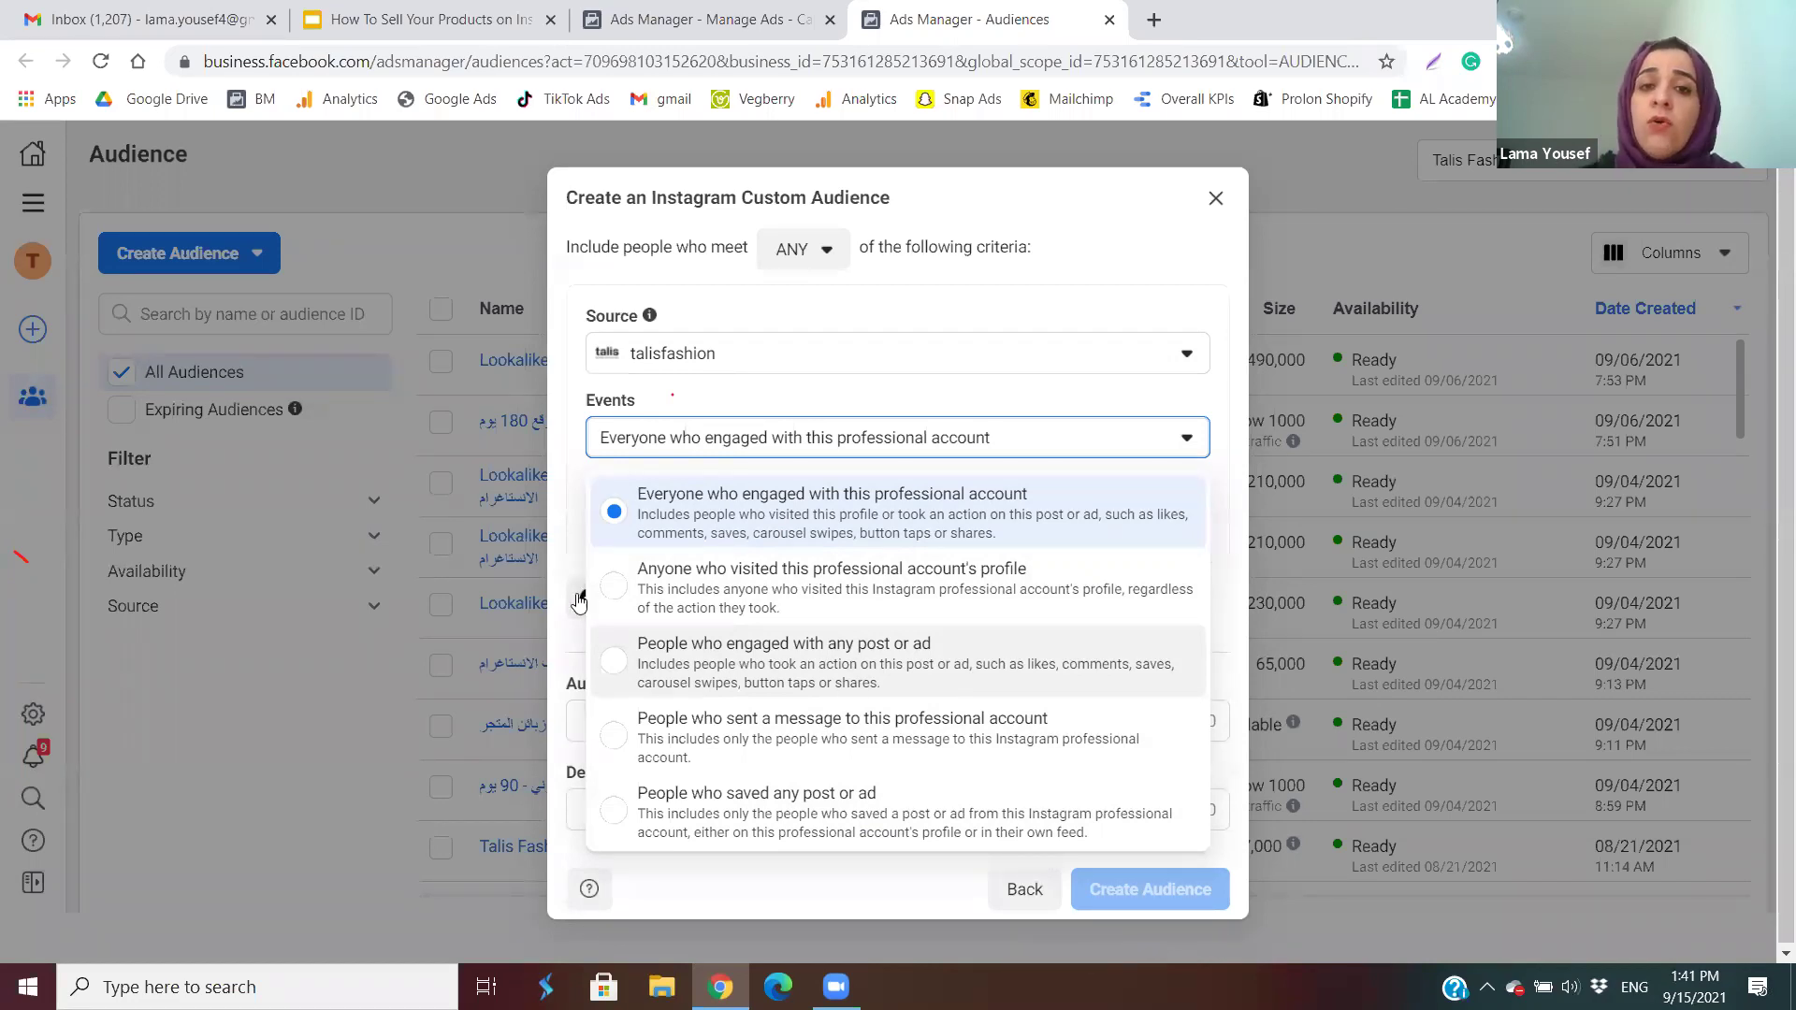
{"action": "left_click", "coordinate": [834, 520]}
{"action": "left_click", "coordinate": [707, 518]}
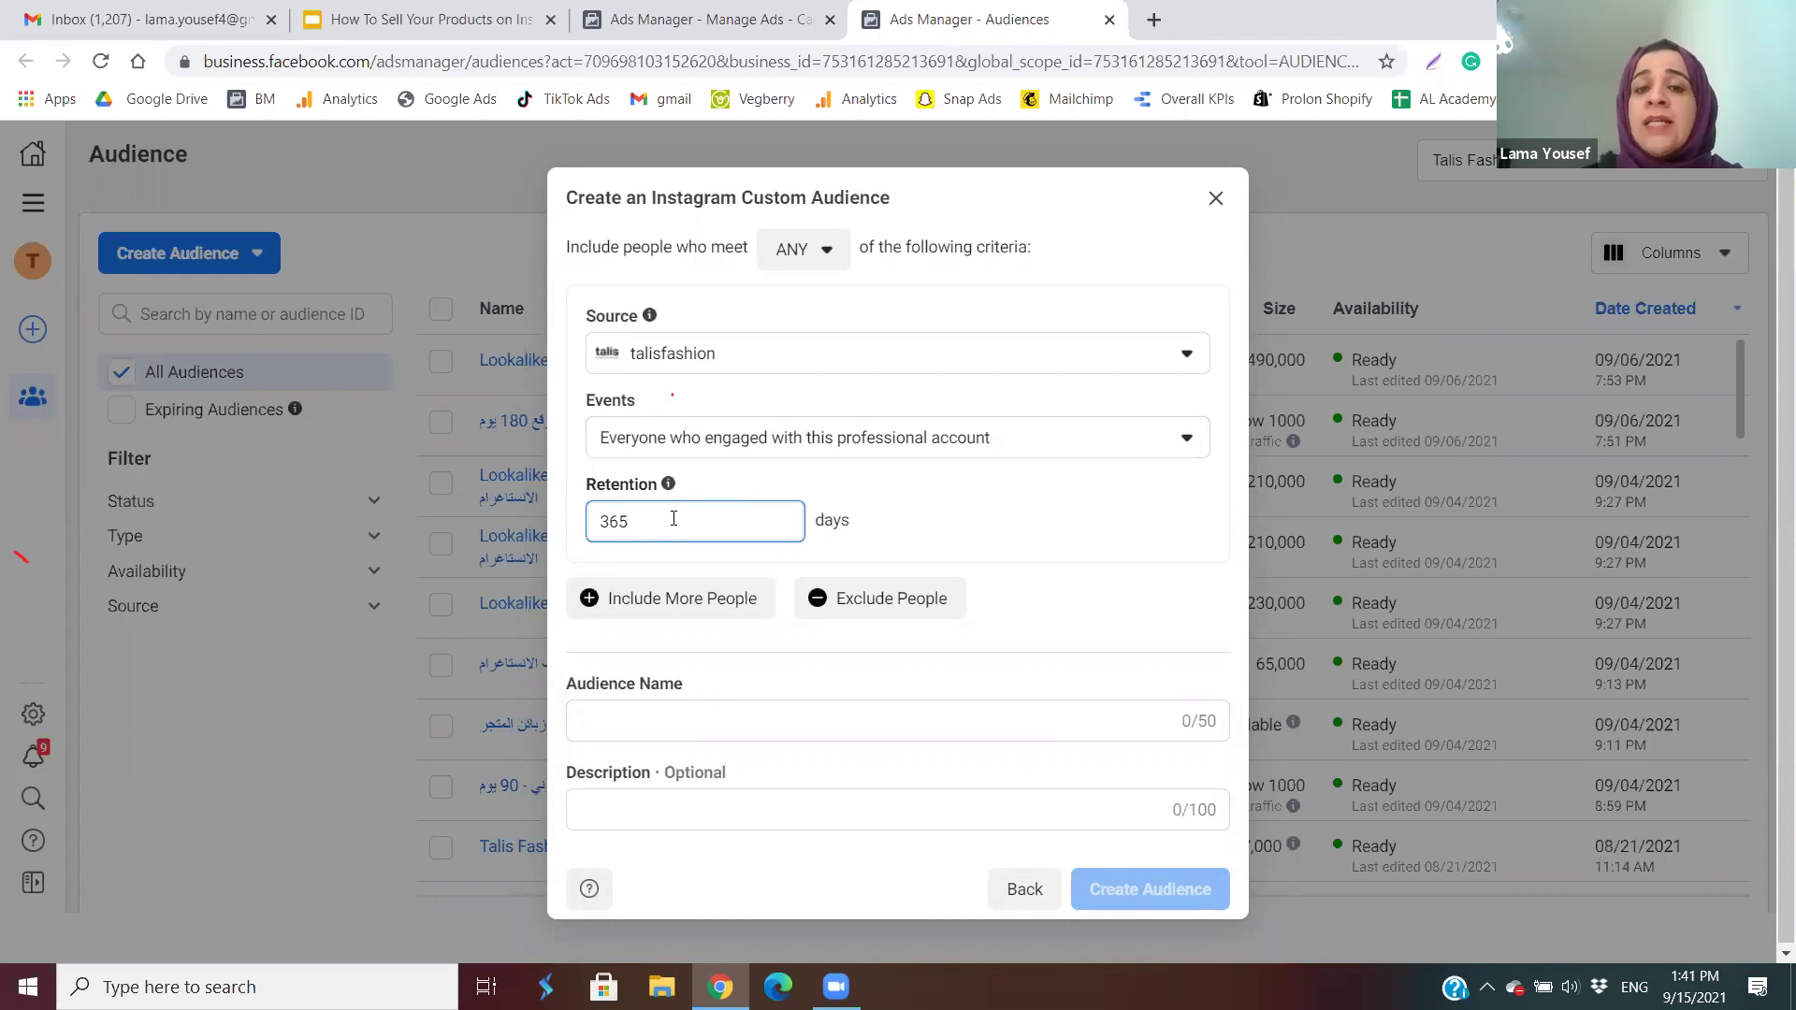
{"action": "left_click_drag", "start_coordinate": [673, 518], "coordinate": [561, 515]}
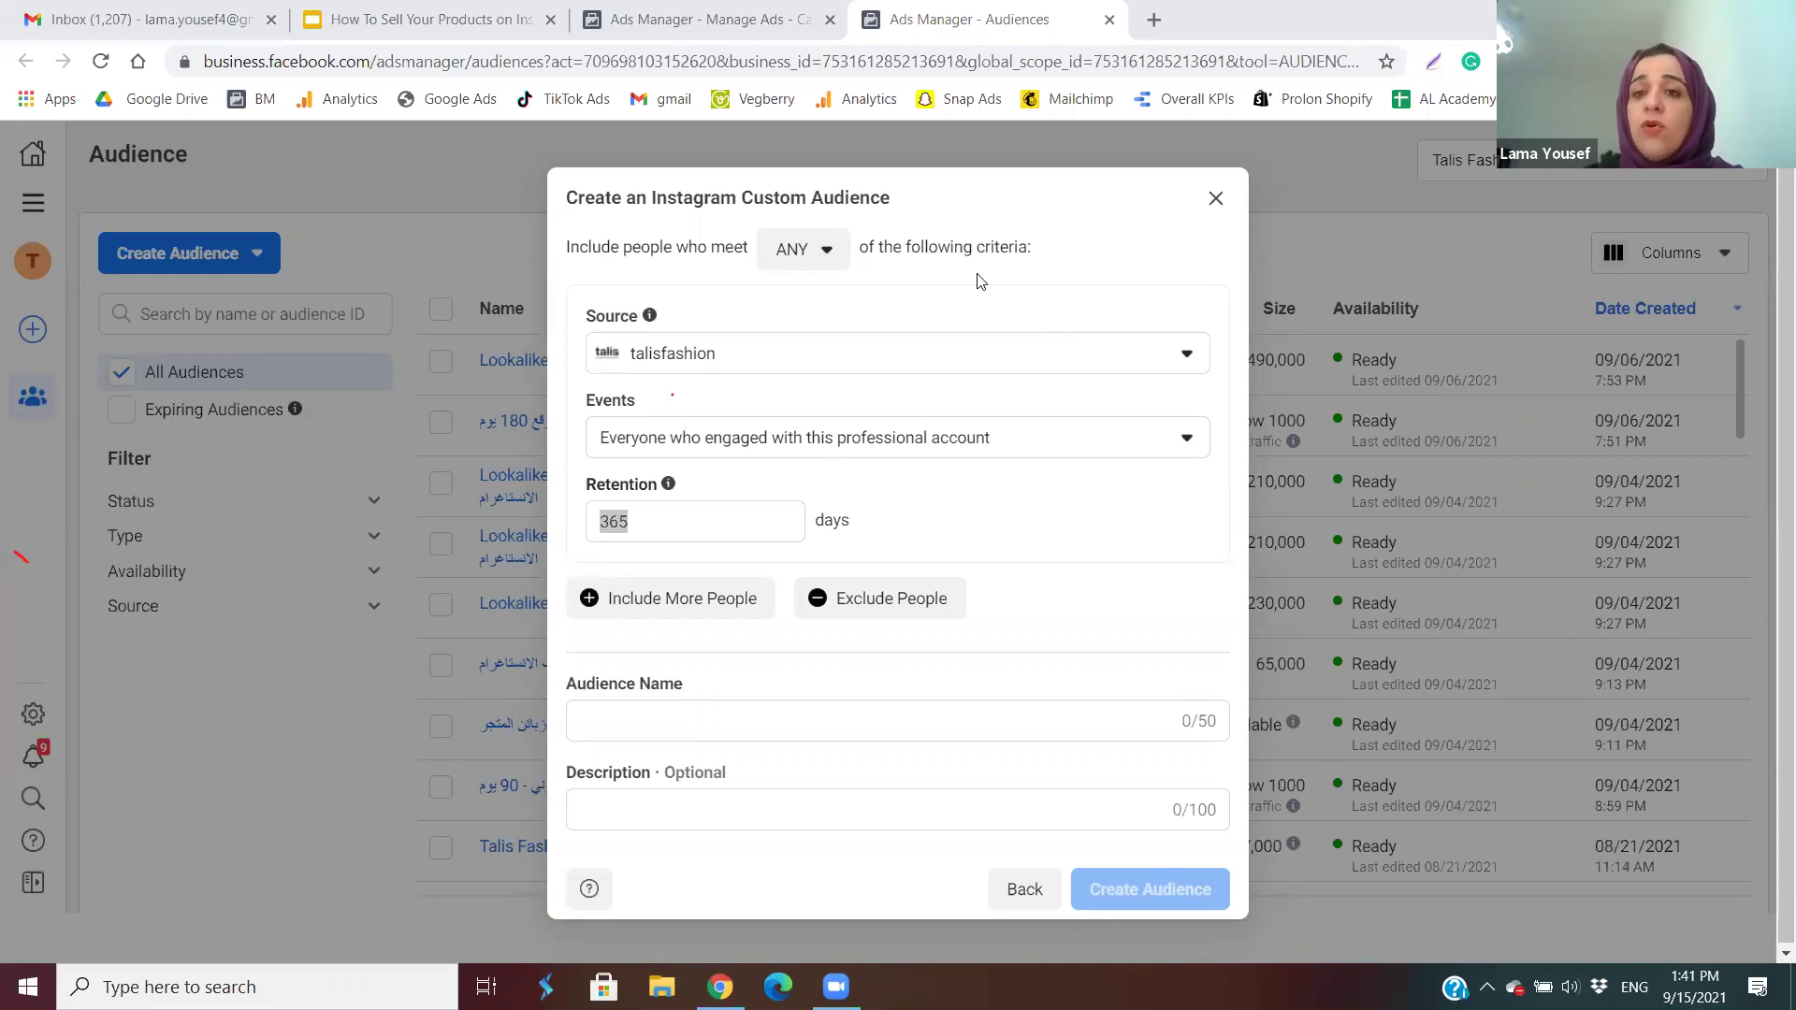
Add a second talisfashion criterion for people who engaged with any post or ad, then remove it.
{"action": "left_click", "coordinate": [615, 599]}
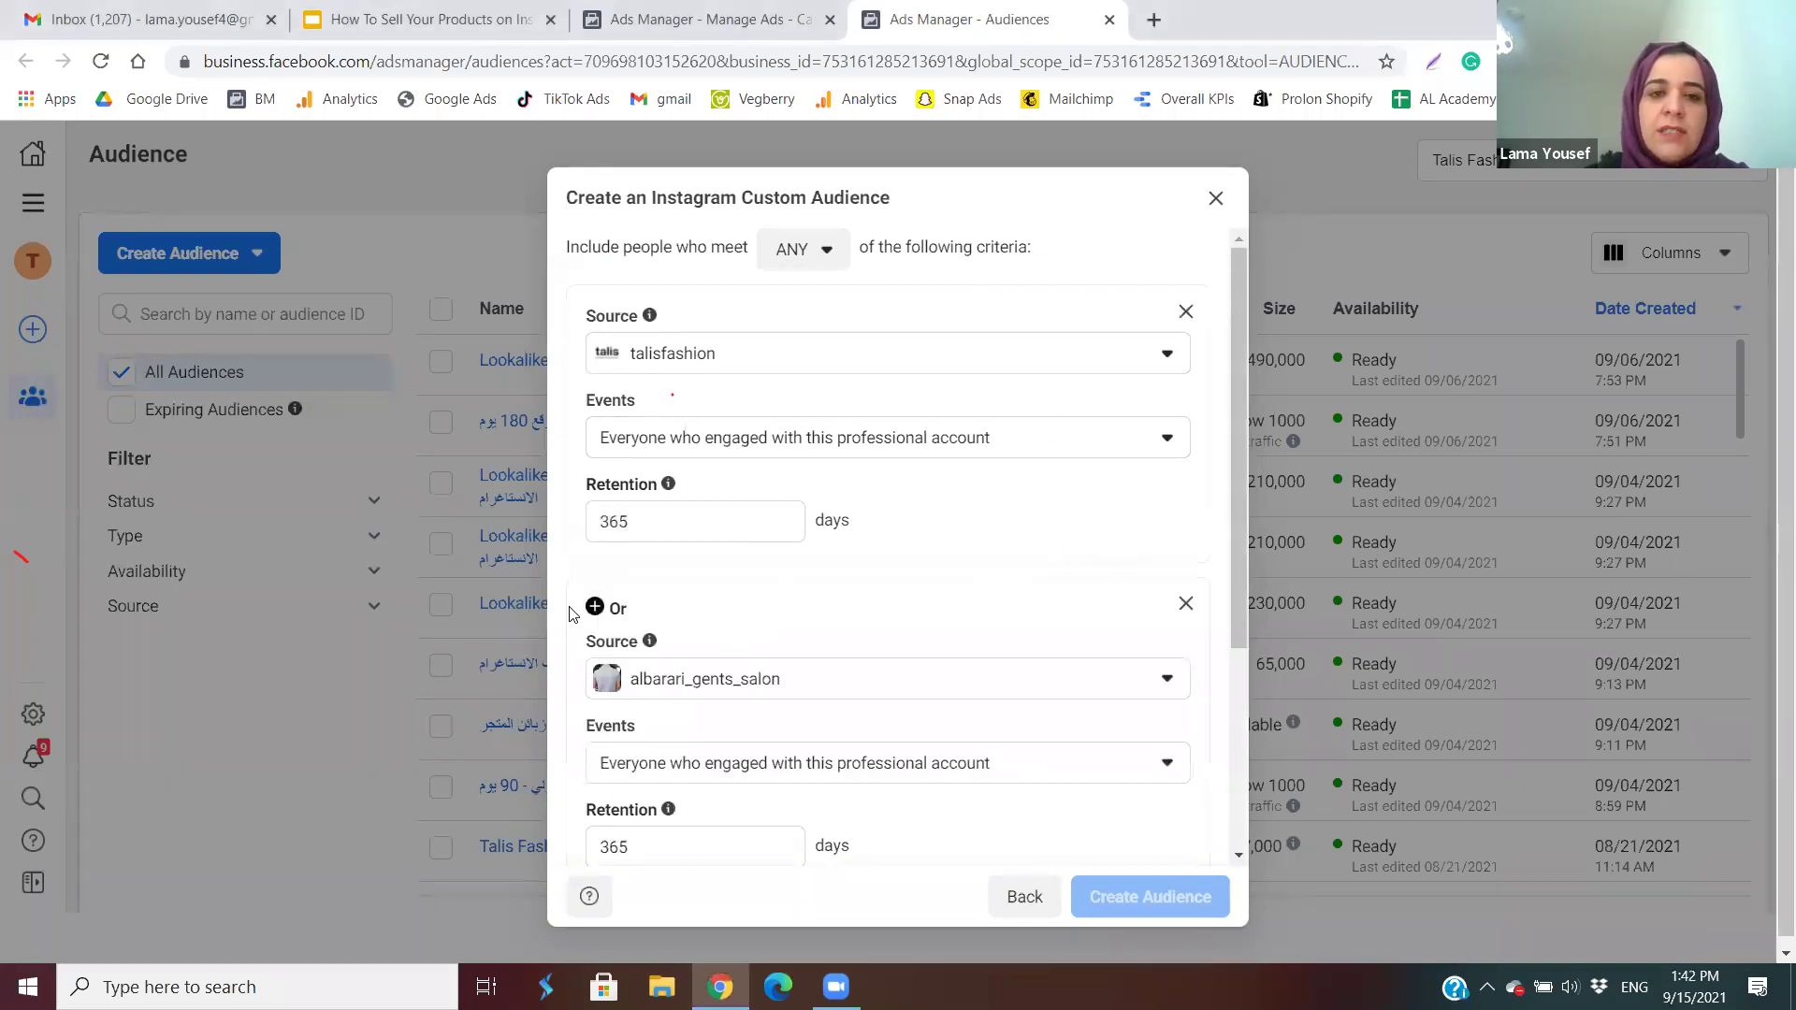
{"action": "left_click", "coordinate": [1152, 675]}
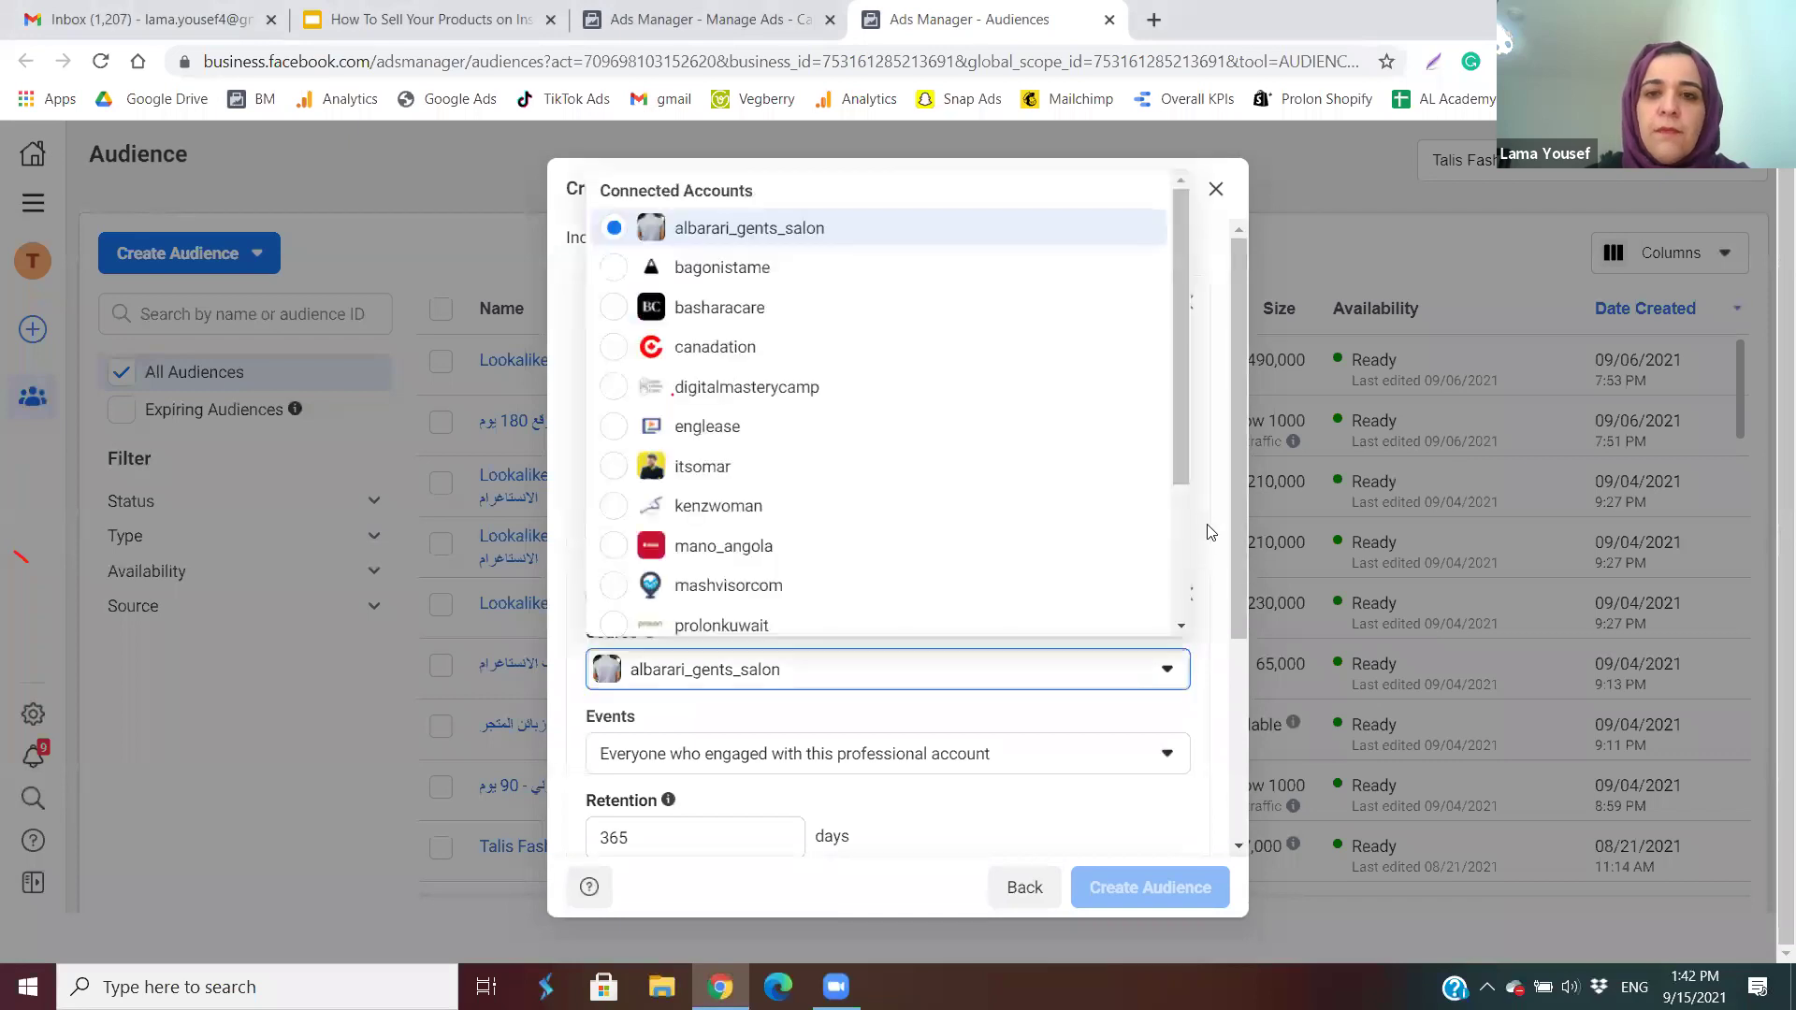
{"action": "left_click_drag", "start_coordinate": [1184, 488], "coordinate": [1212, 621]}
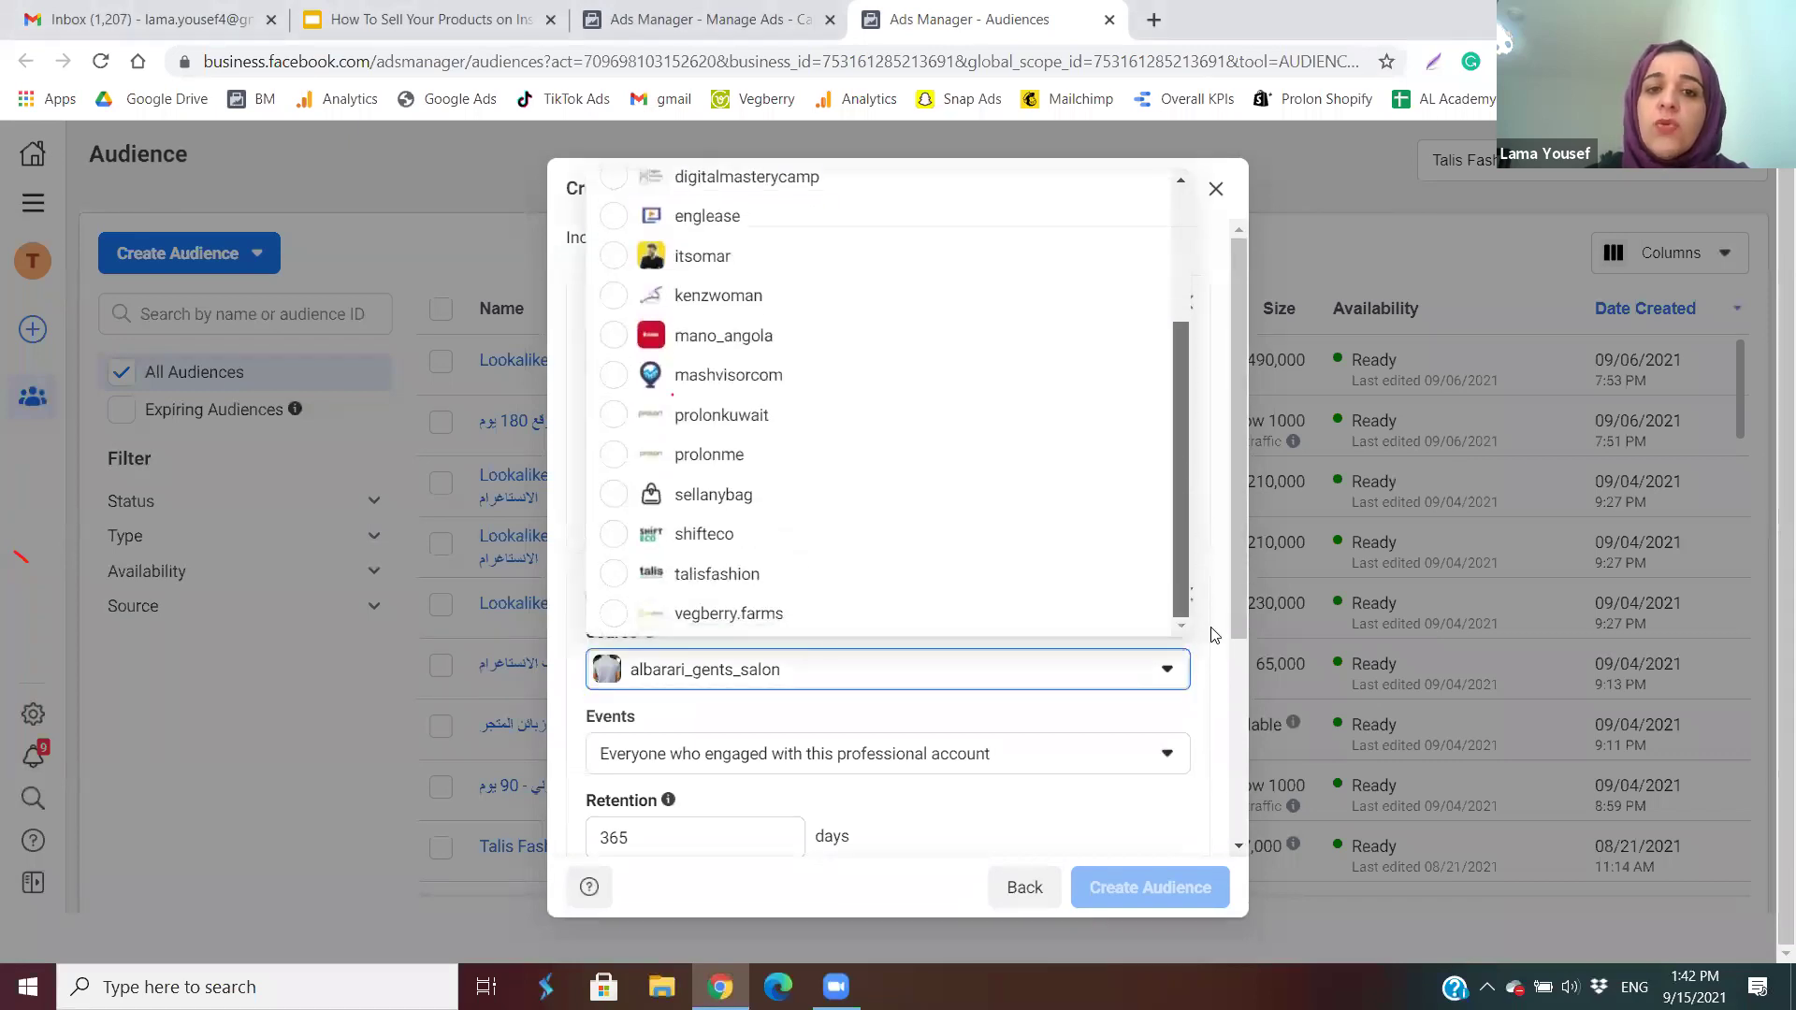
{"action": "left_click", "coordinate": [599, 566]}
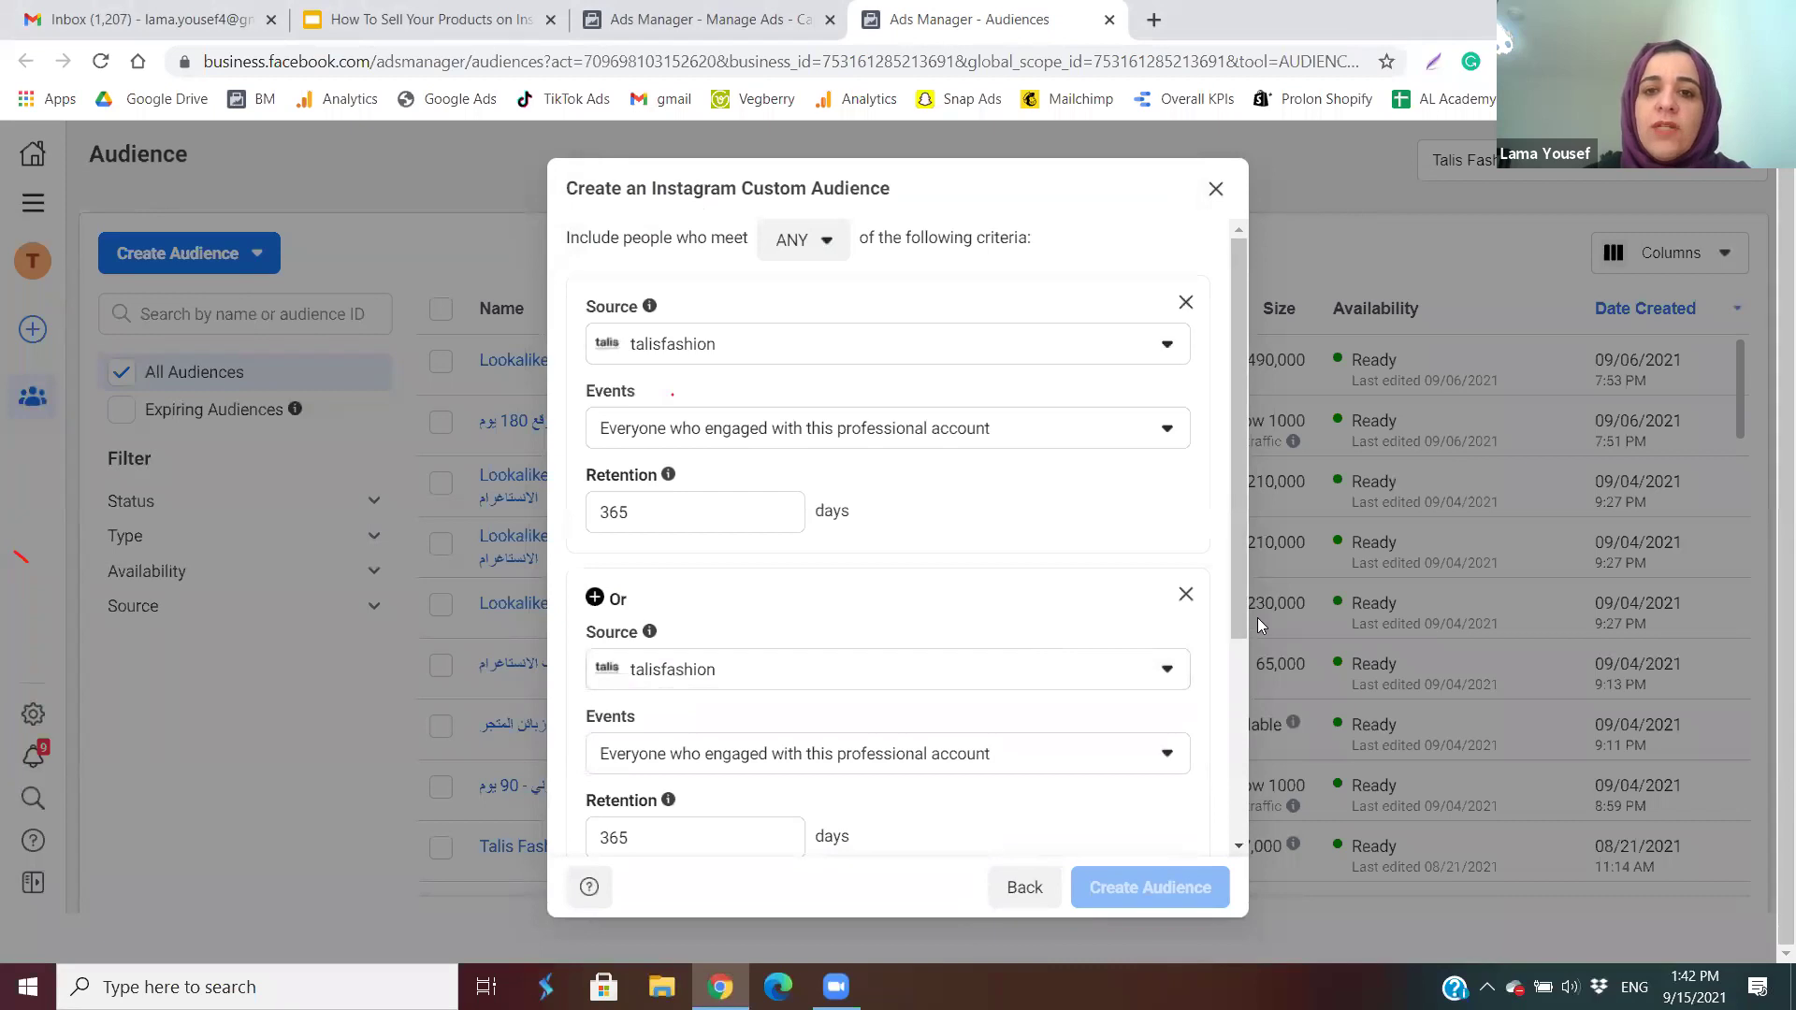
{"action": "scroll", "coordinate": [1248, 528], "scroll_direction": "down", "scroll_amount": 2}
{"action": "left_click", "coordinate": [1131, 612]}
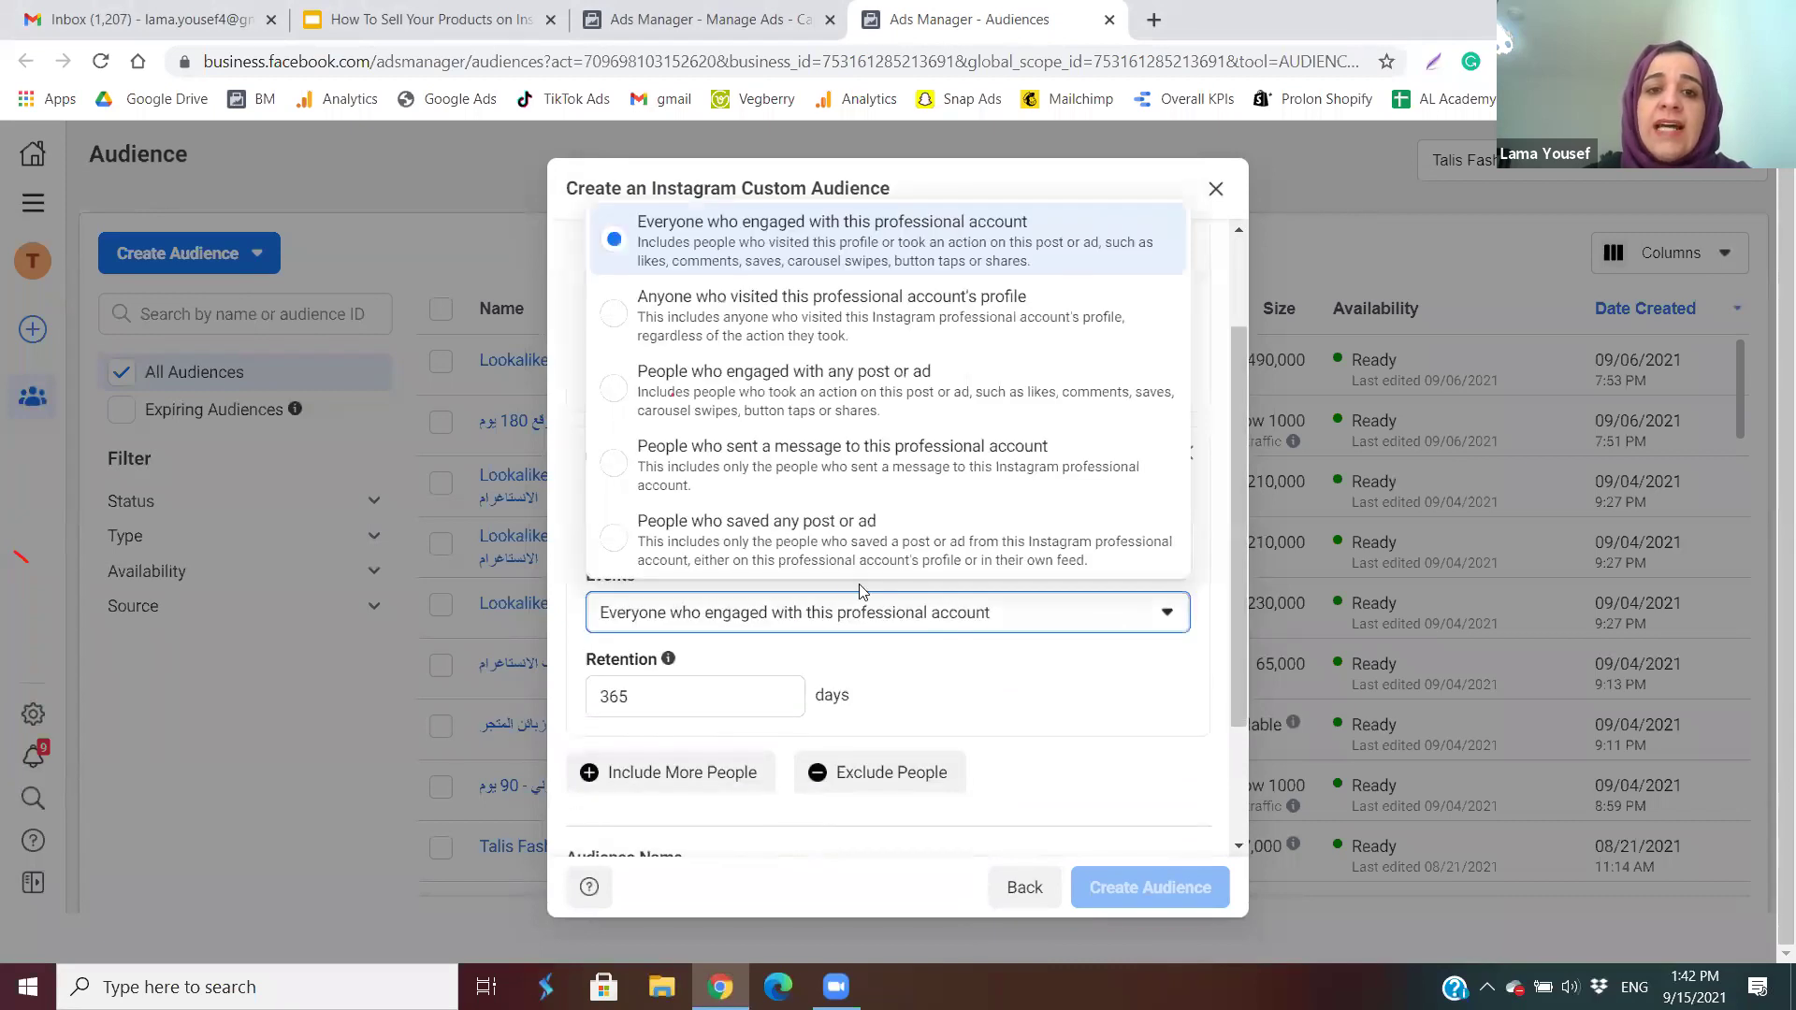
{"action": "left_click", "coordinate": [888, 391]}
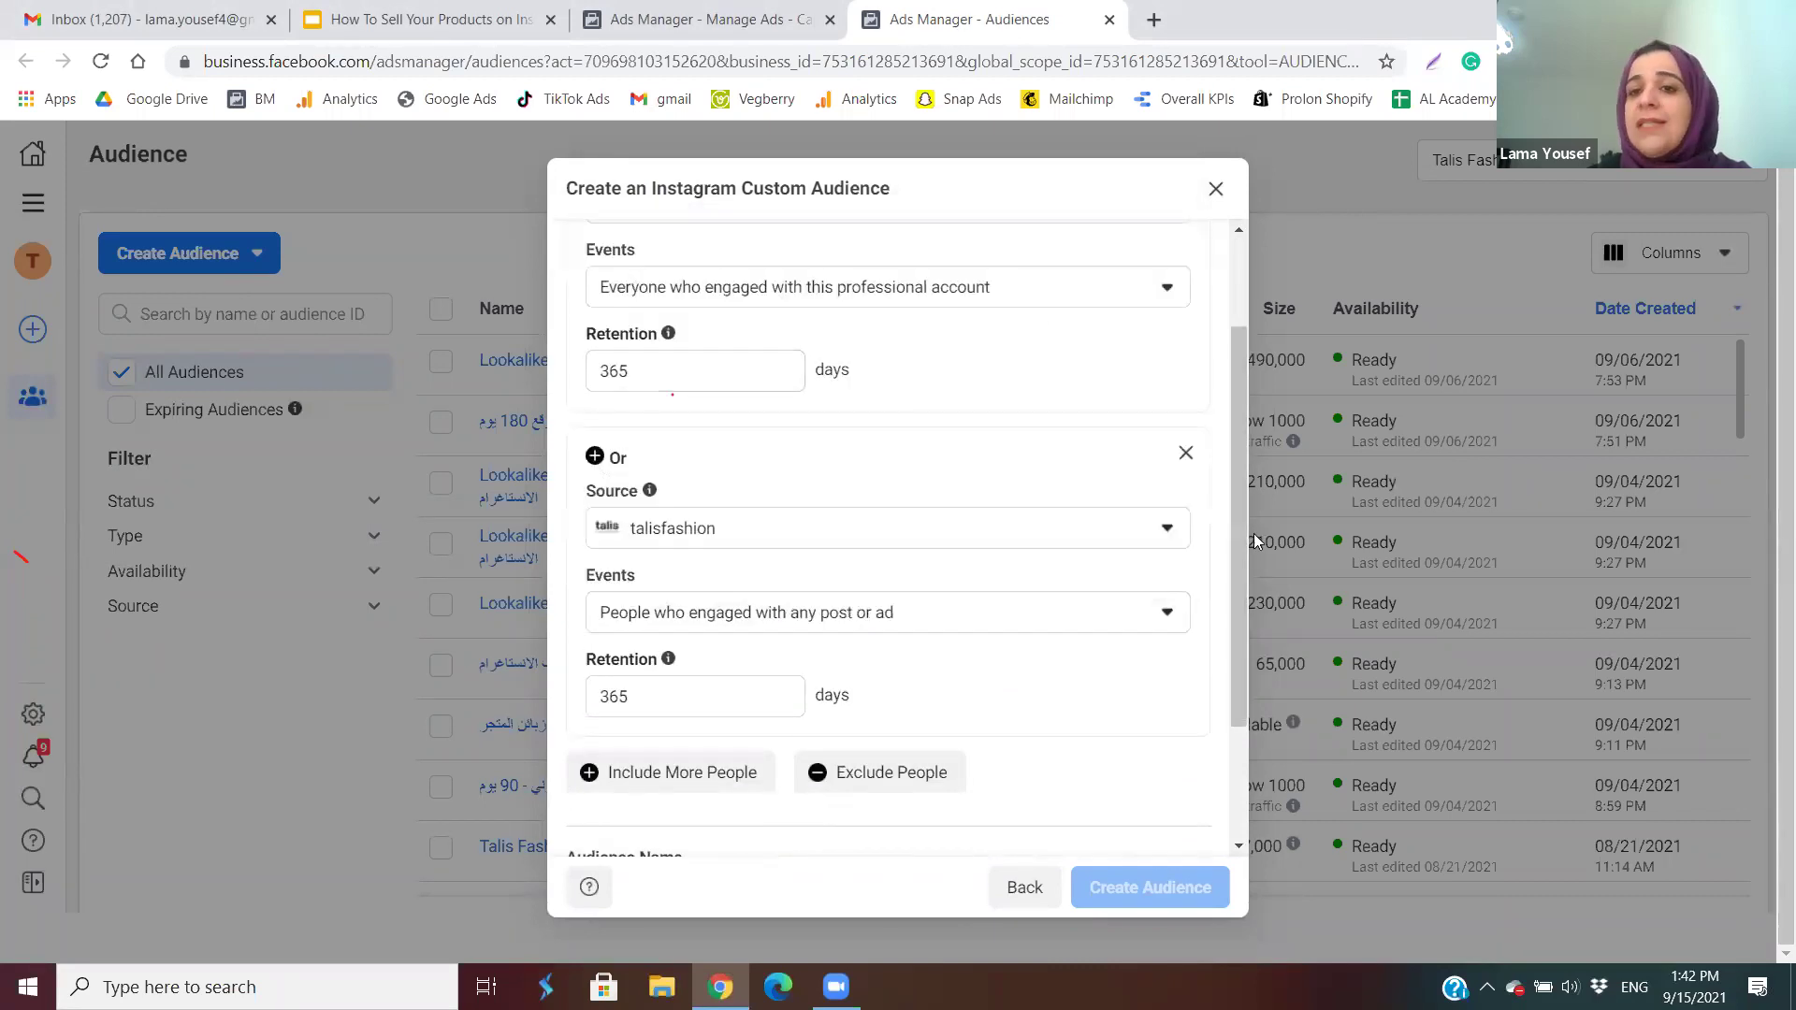
{"action": "scroll", "coordinate": [1240, 524], "scroll_direction": "up", "scroll_amount": 2}
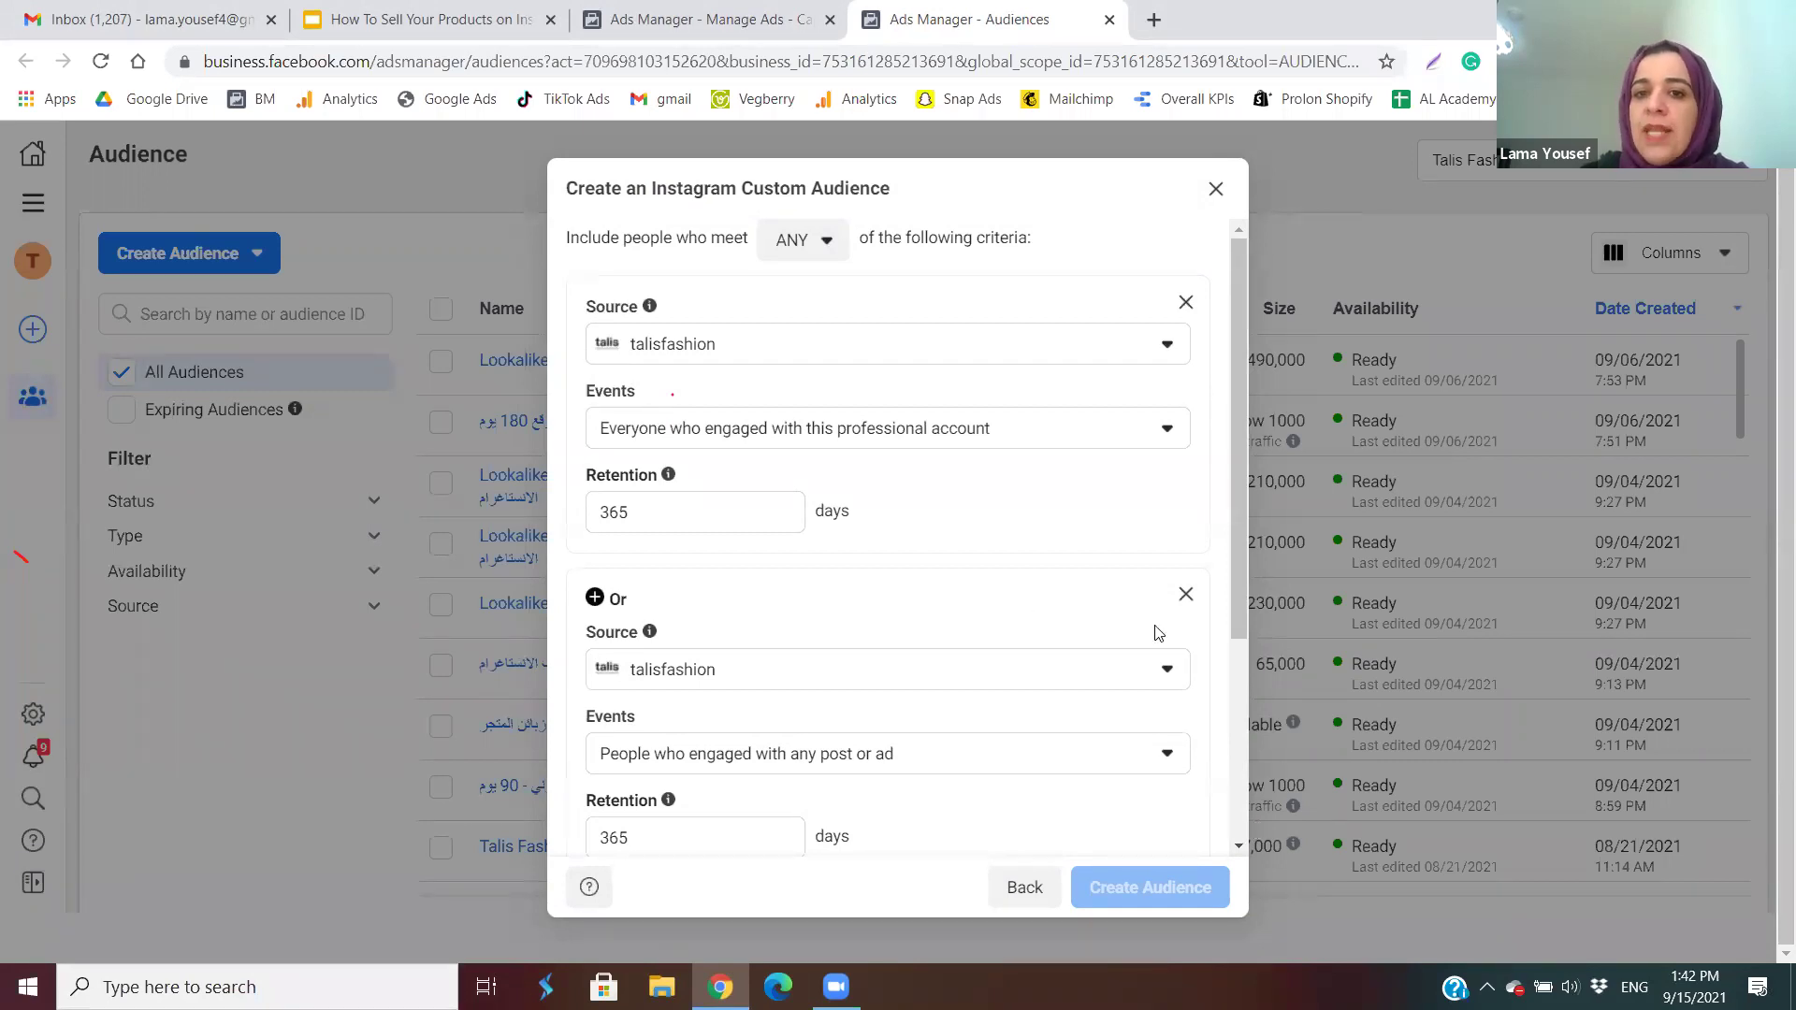
{"action": "left_click", "coordinate": [1185, 594]}
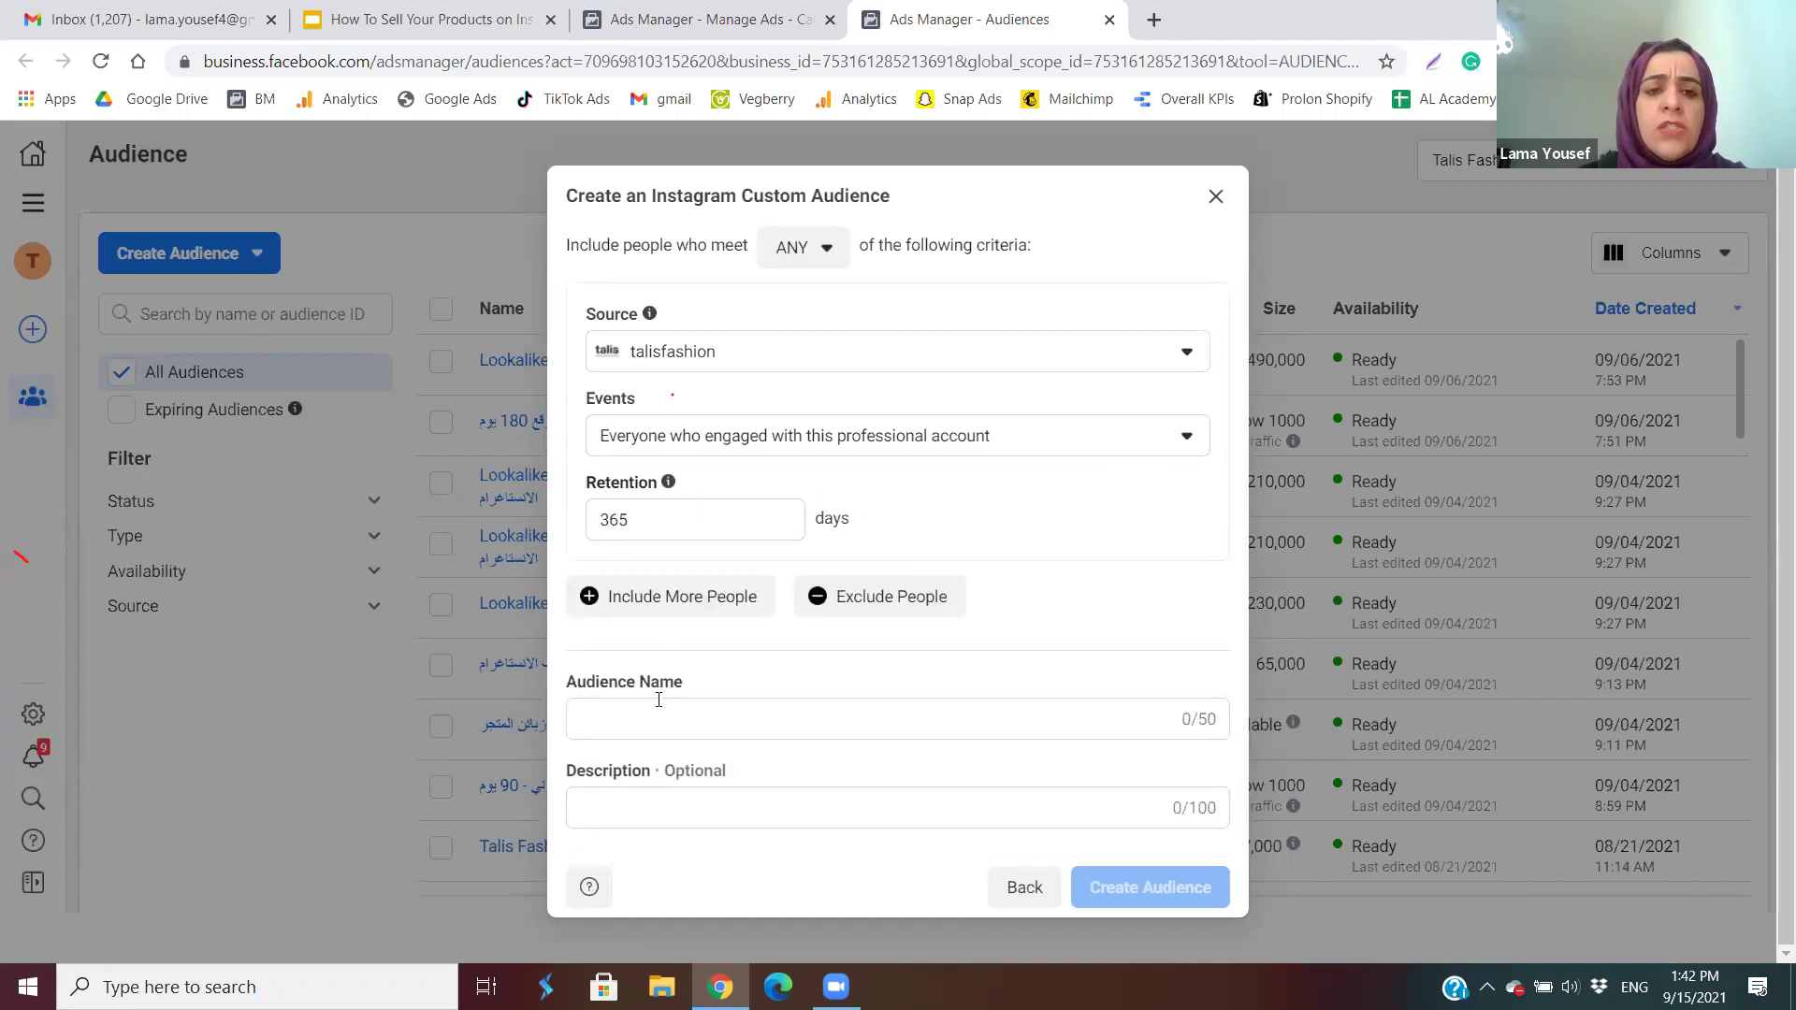
Add a new talisfashion OR criterion targeting anyone who visited the profile.
{"action": "left_click", "coordinate": [590, 606]}
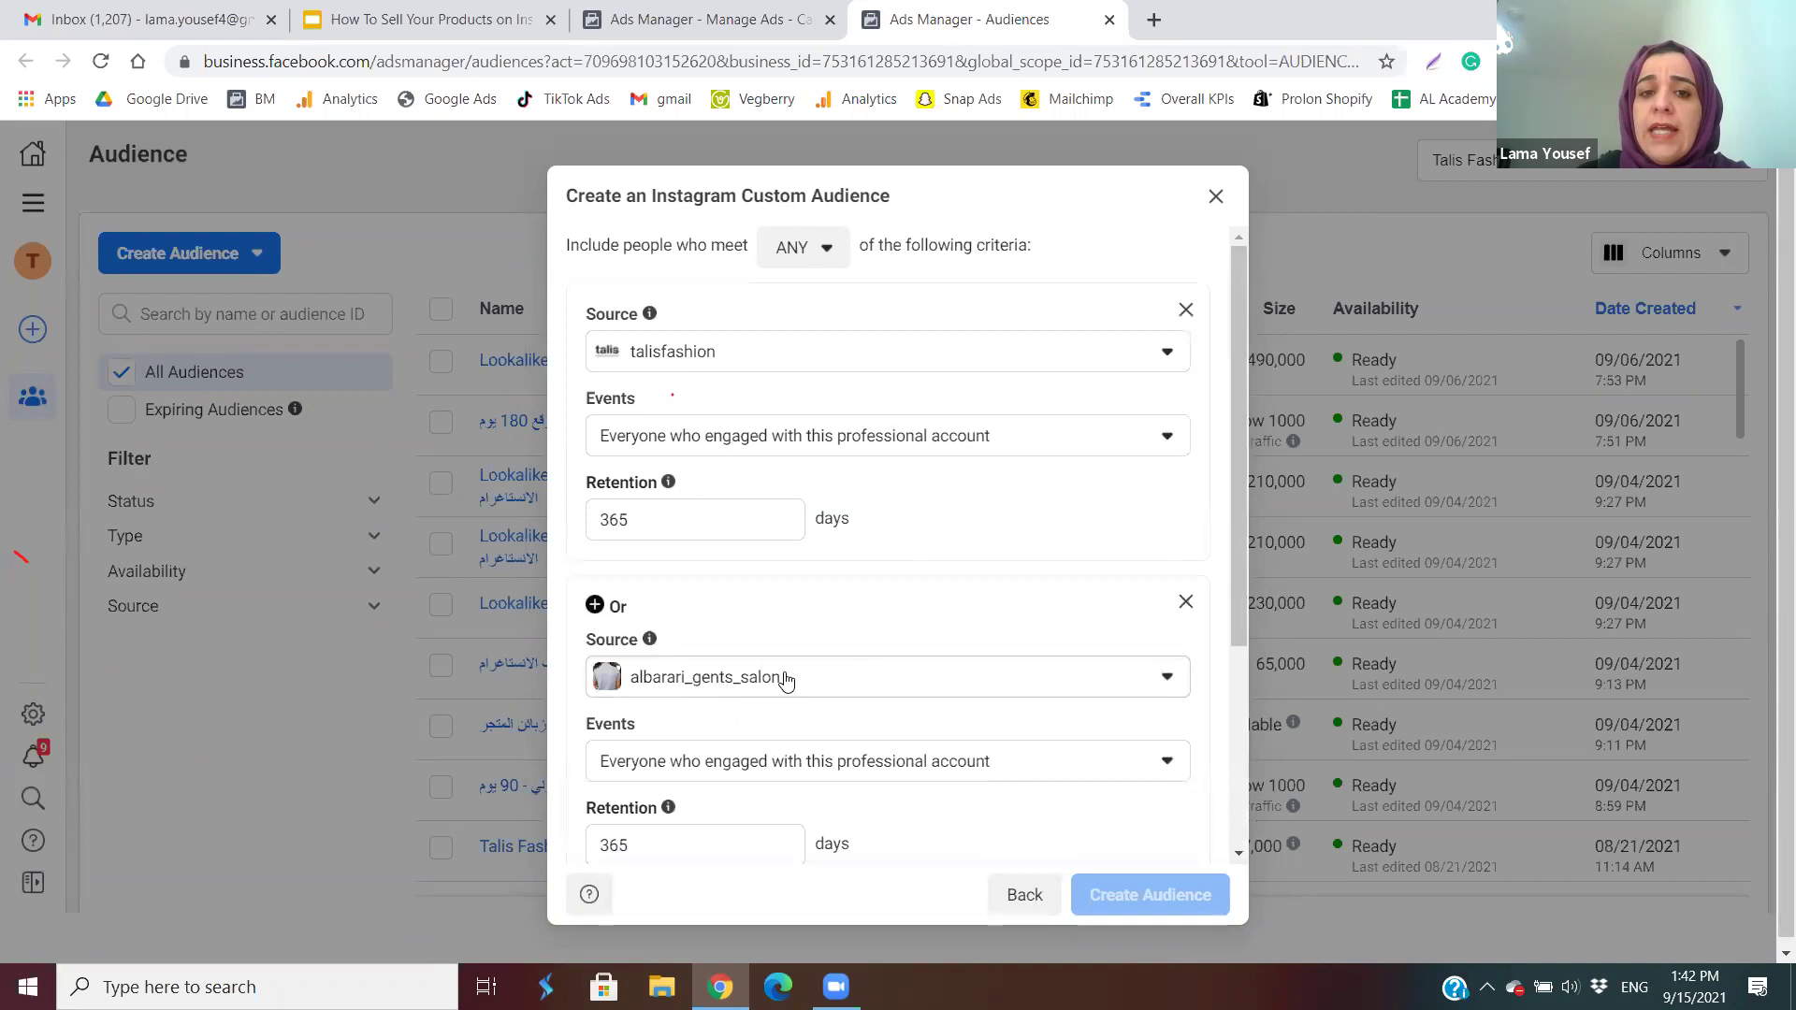
{"action": "left_click", "coordinate": [785, 677]}
{"action": "scroll", "coordinate": [1183, 477], "scroll_direction": "down", "scroll_amount": 1}
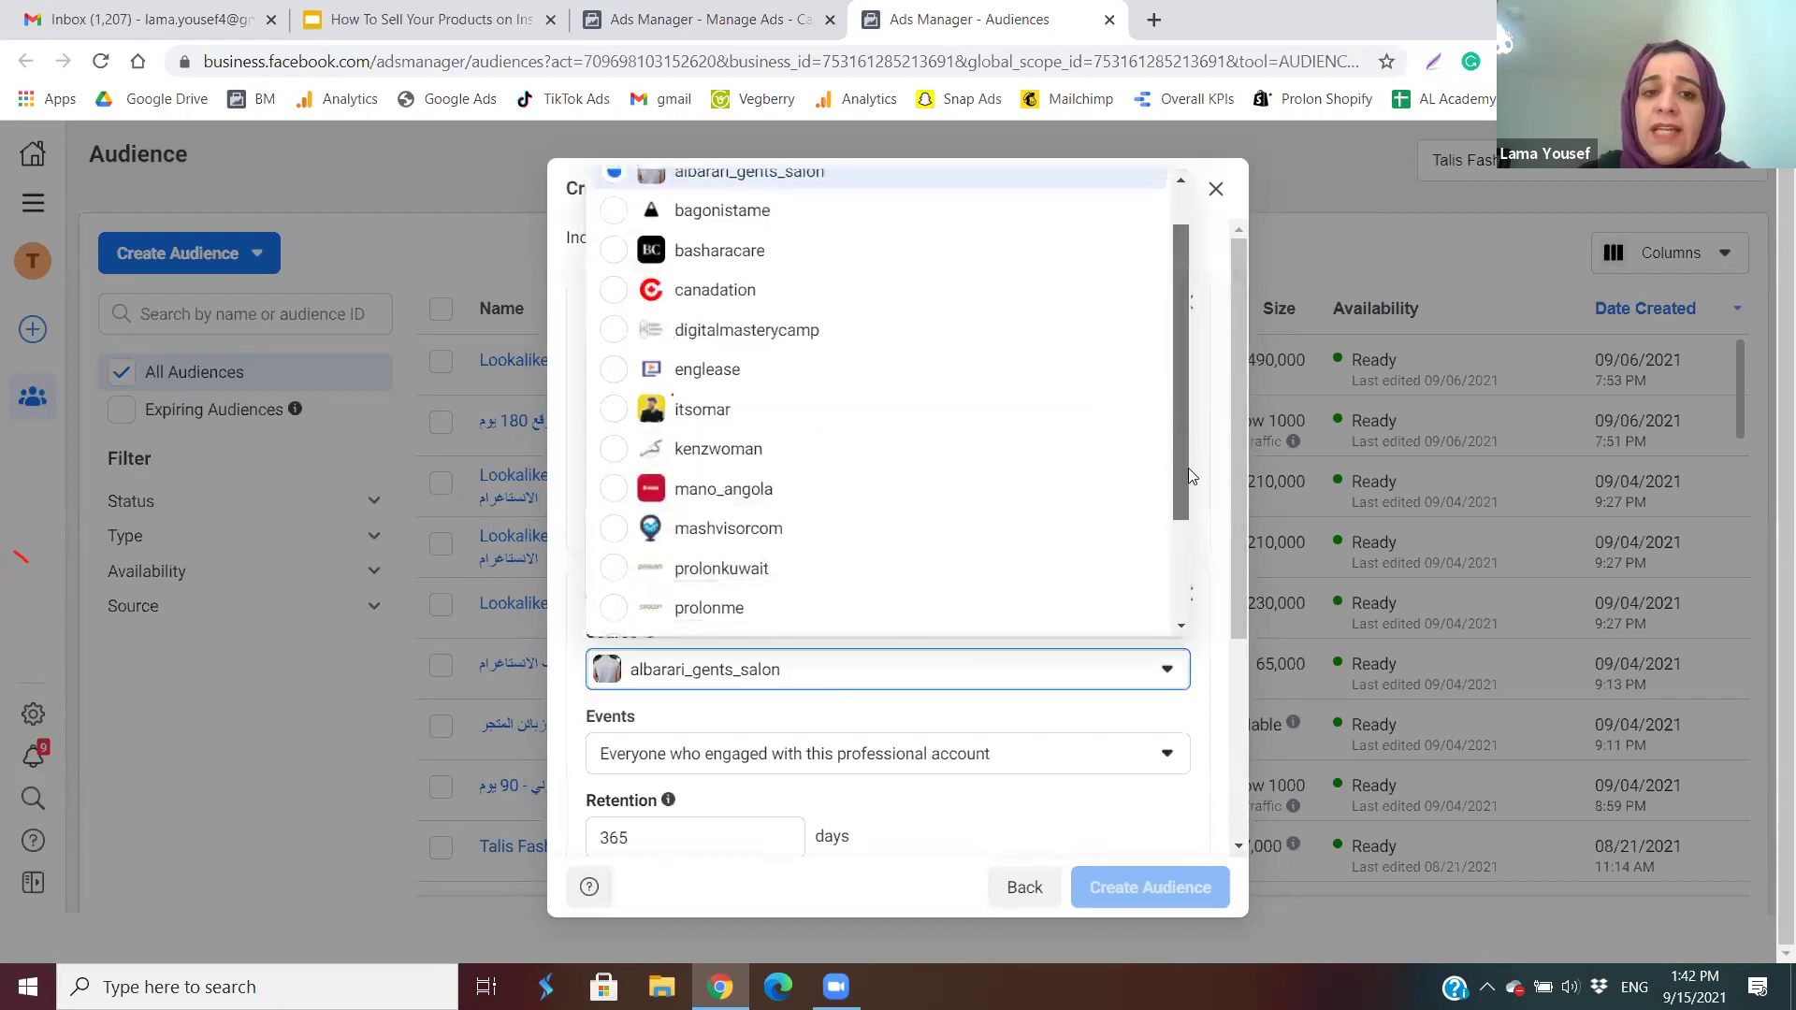
{"action": "scroll", "coordinate": [1189, 477], "scroll_direction": "down", "scroll_amount": 2}
{"action": "left_click", "coordinate": [613, 578]}
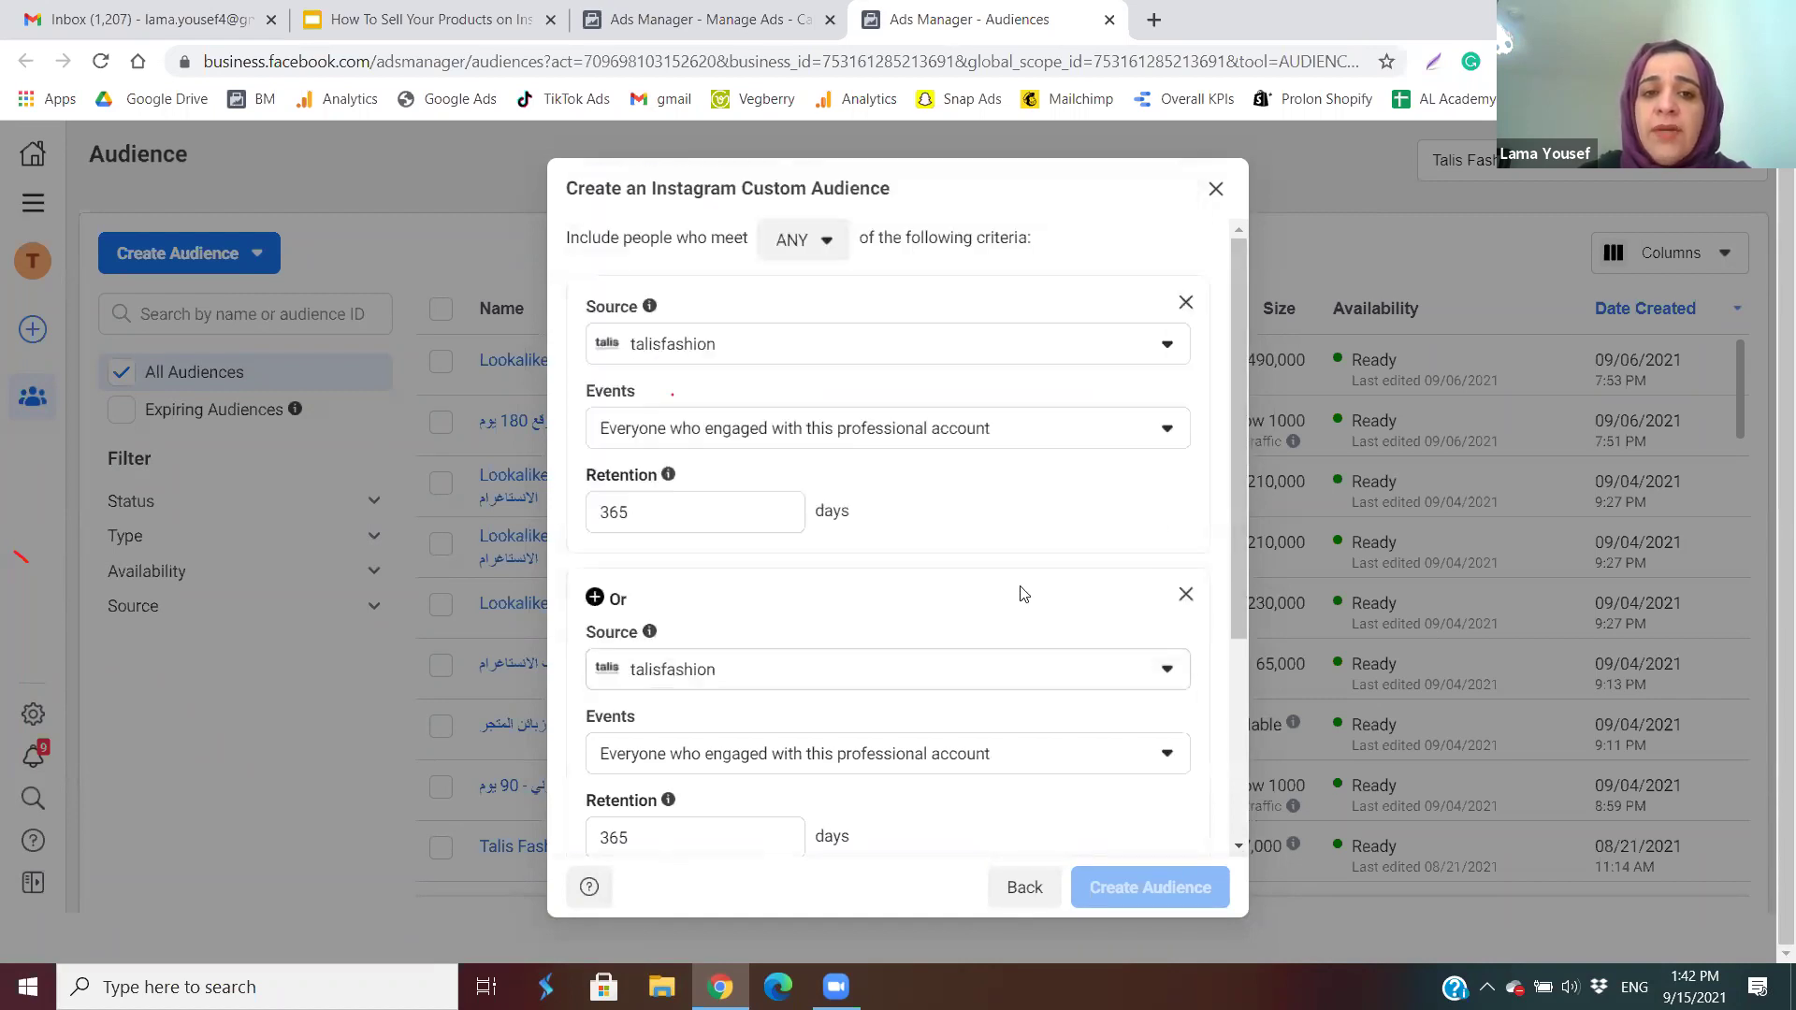
{"action": "scroll", "coordinate": [1225, 542], "scroll_direction": "down", "scroll_amount": 3}
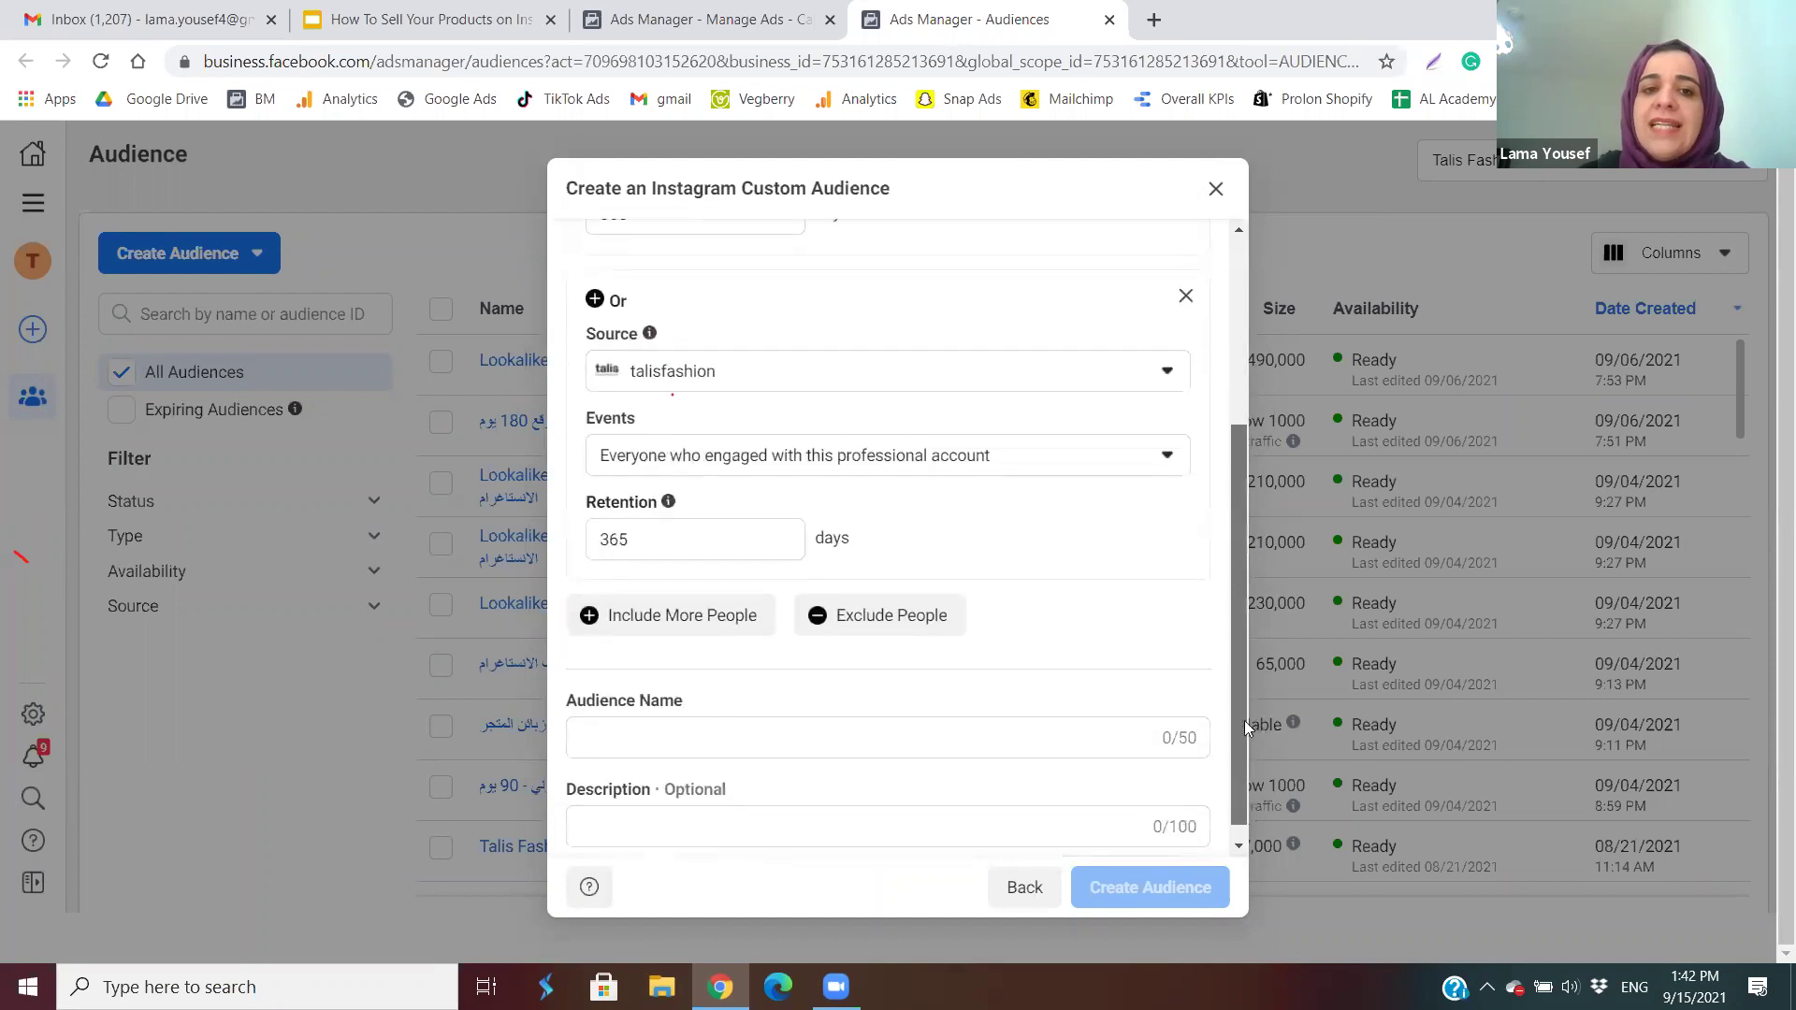
{"action": "left_click", "coordinate": [926, 458]}
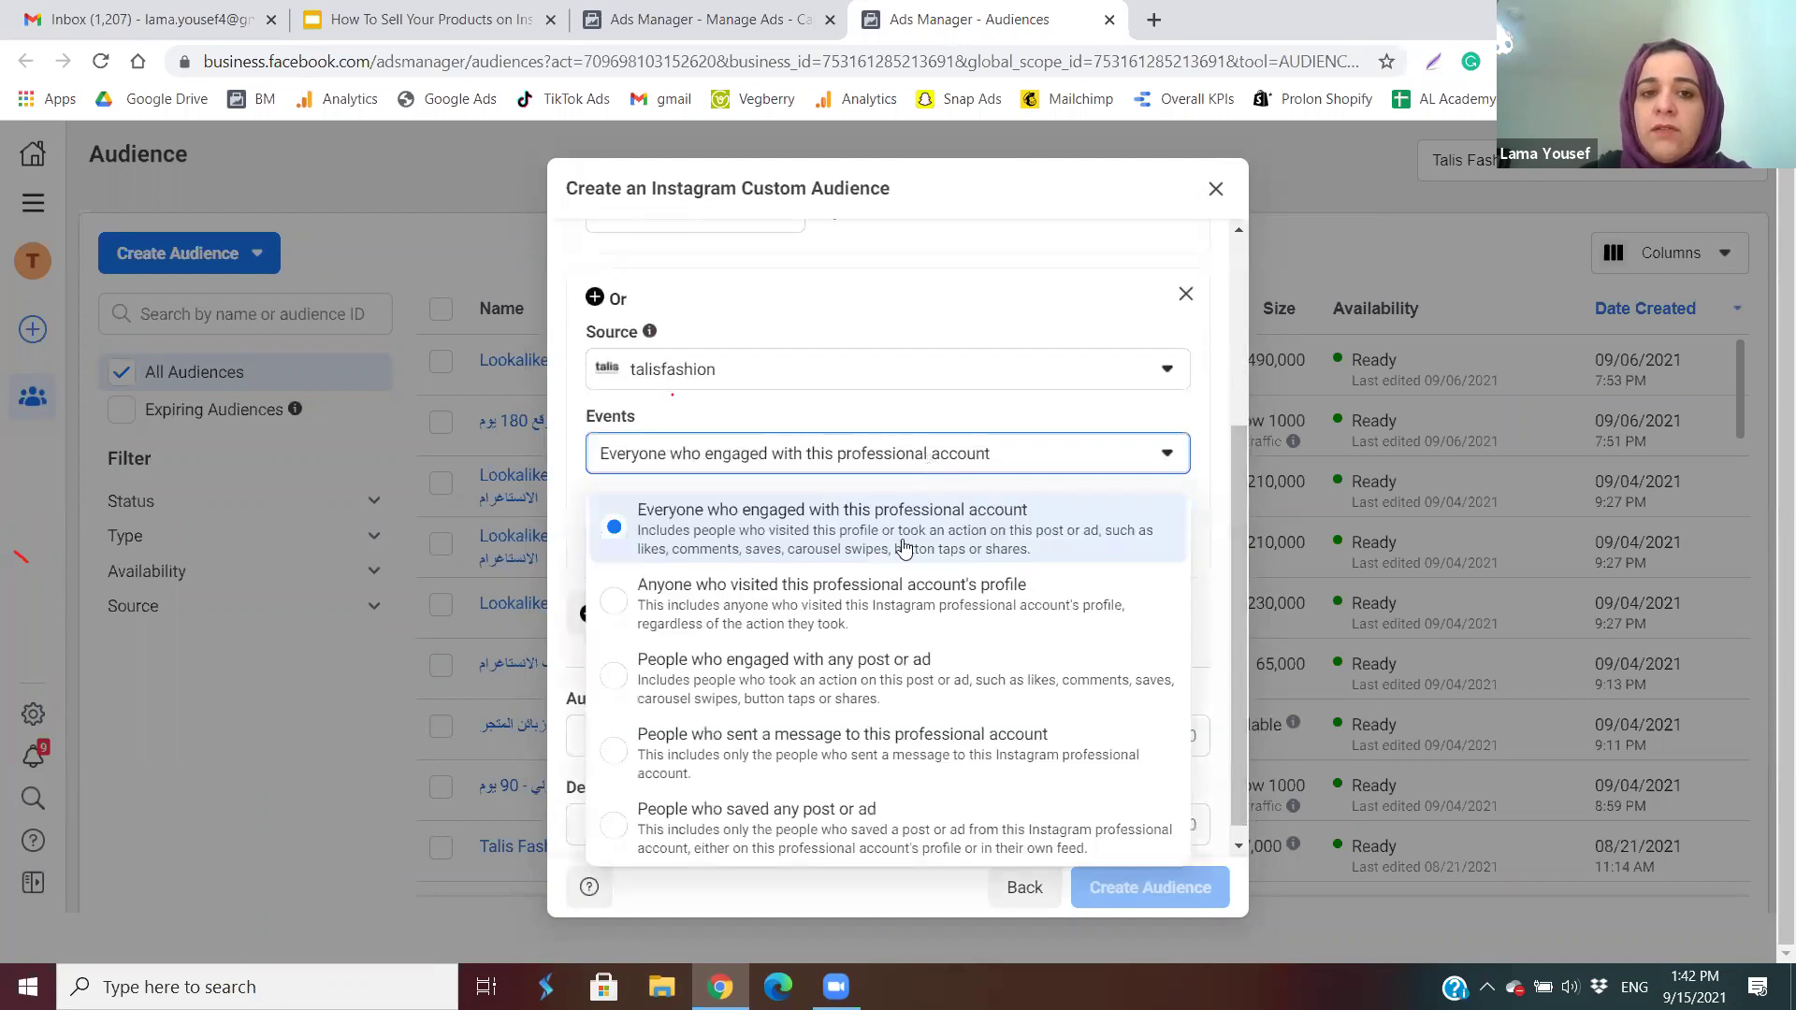
{"action": "left_click", "coordinate": [776, 614]}
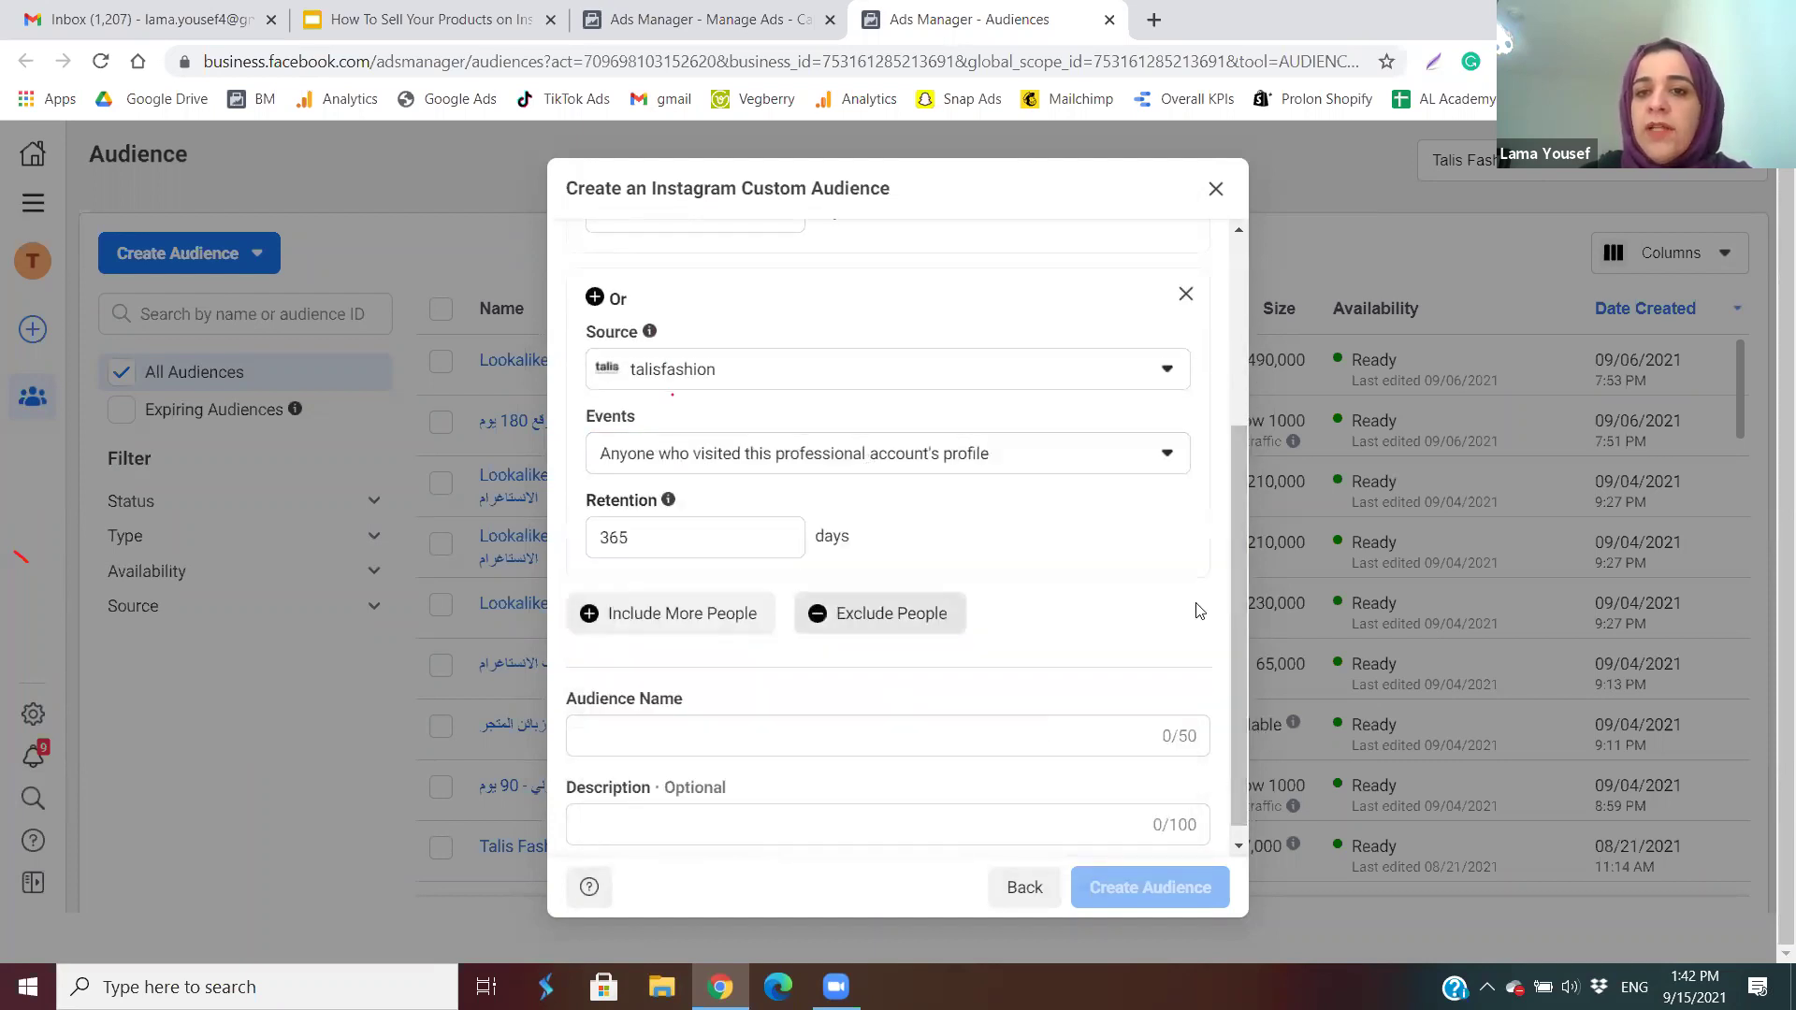
{"action": "scroll", "coordinate": [1226, 486], "scroll_direction": "up", "scroll_amount": 3}
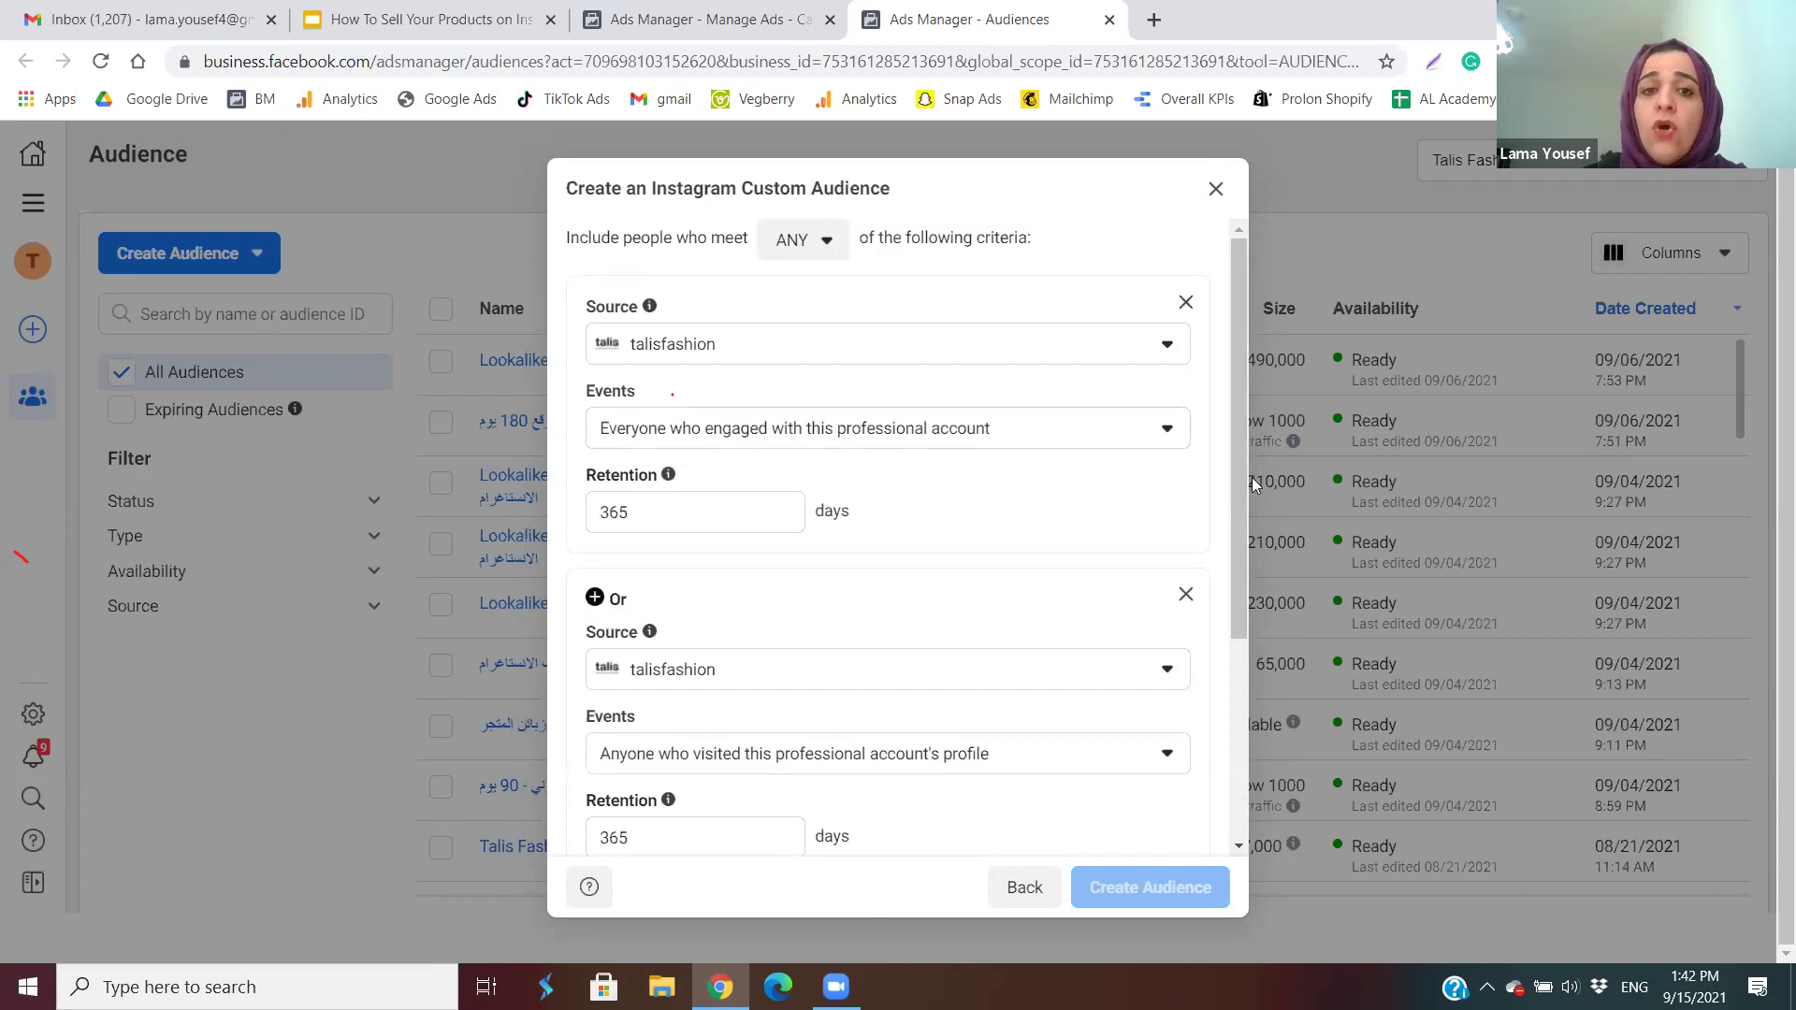
{"action": "scroll", "coordinate": [1233, 555], "scroll_direction": "down", "scroll_amount": 2}
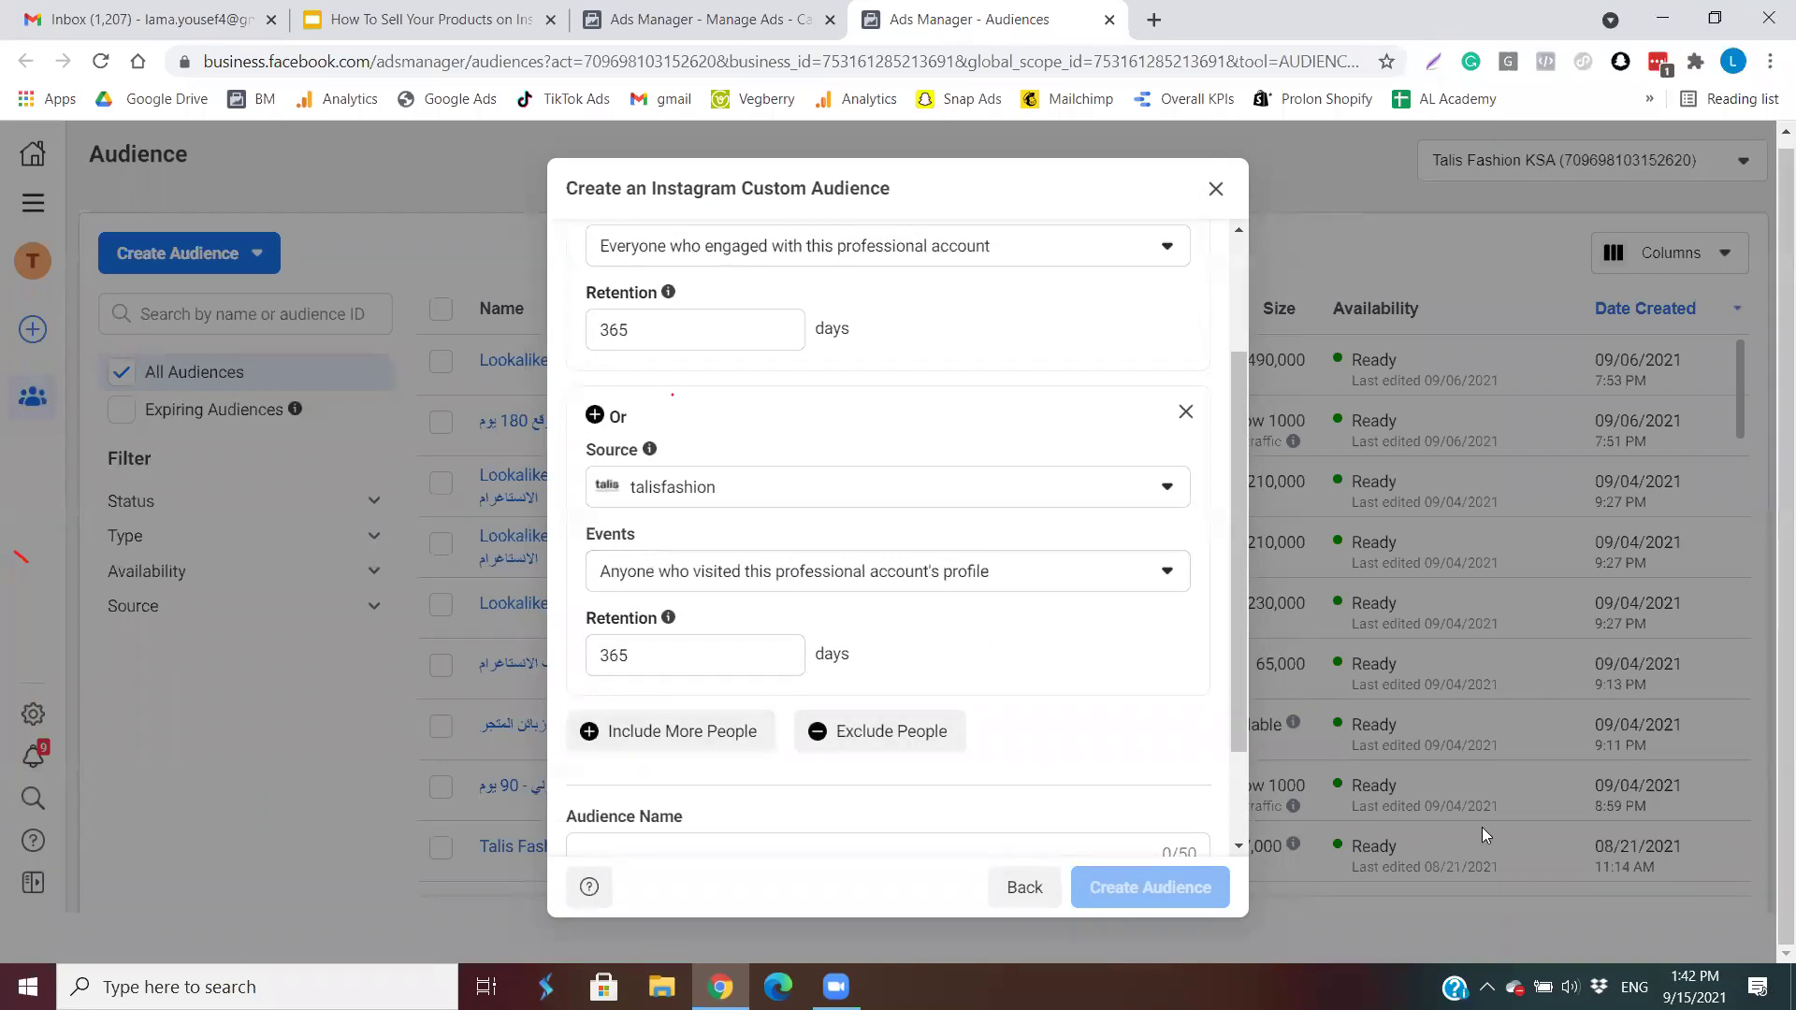
Name the audience 'Instagram Engagers 365 Days' and create it.
{"action": "key", "text": "Tab"}
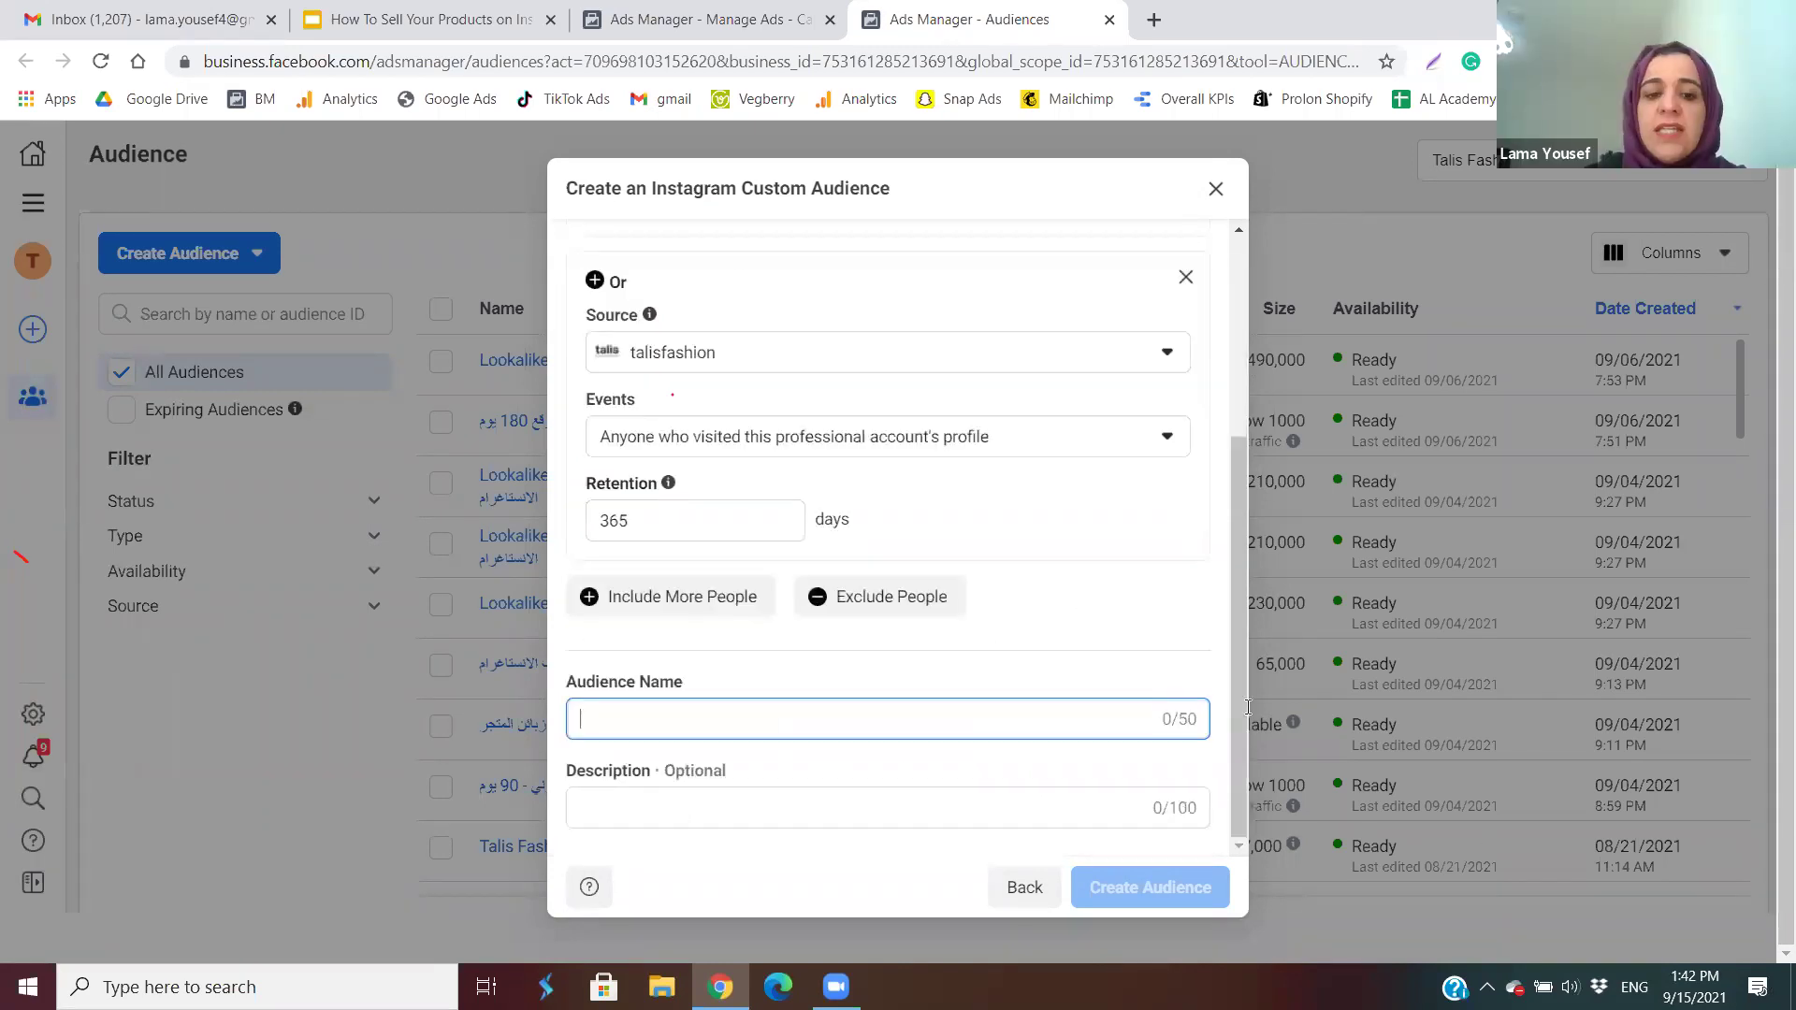
{"action": "type", "text": "te"}
{"action": "key", "text": "BackSpace"}
{"action": "key", "text": "BackSpace"}
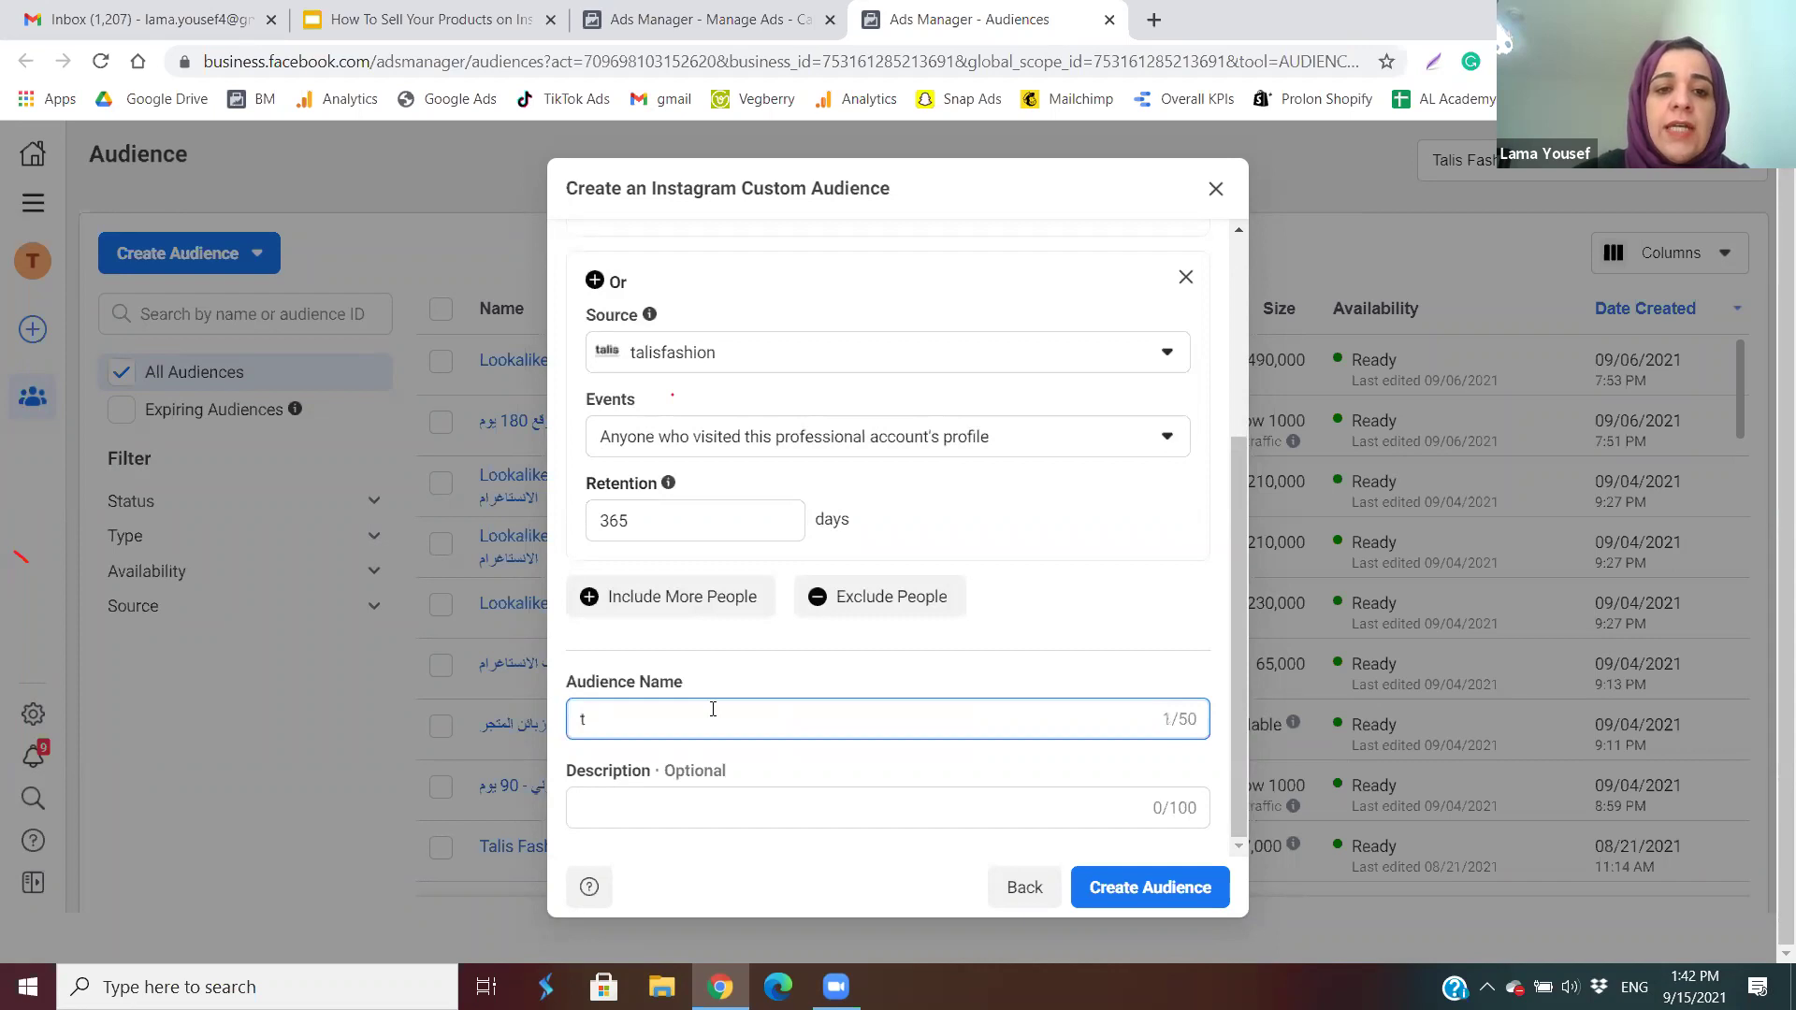
{"action": "type", "text": "Instagram"}
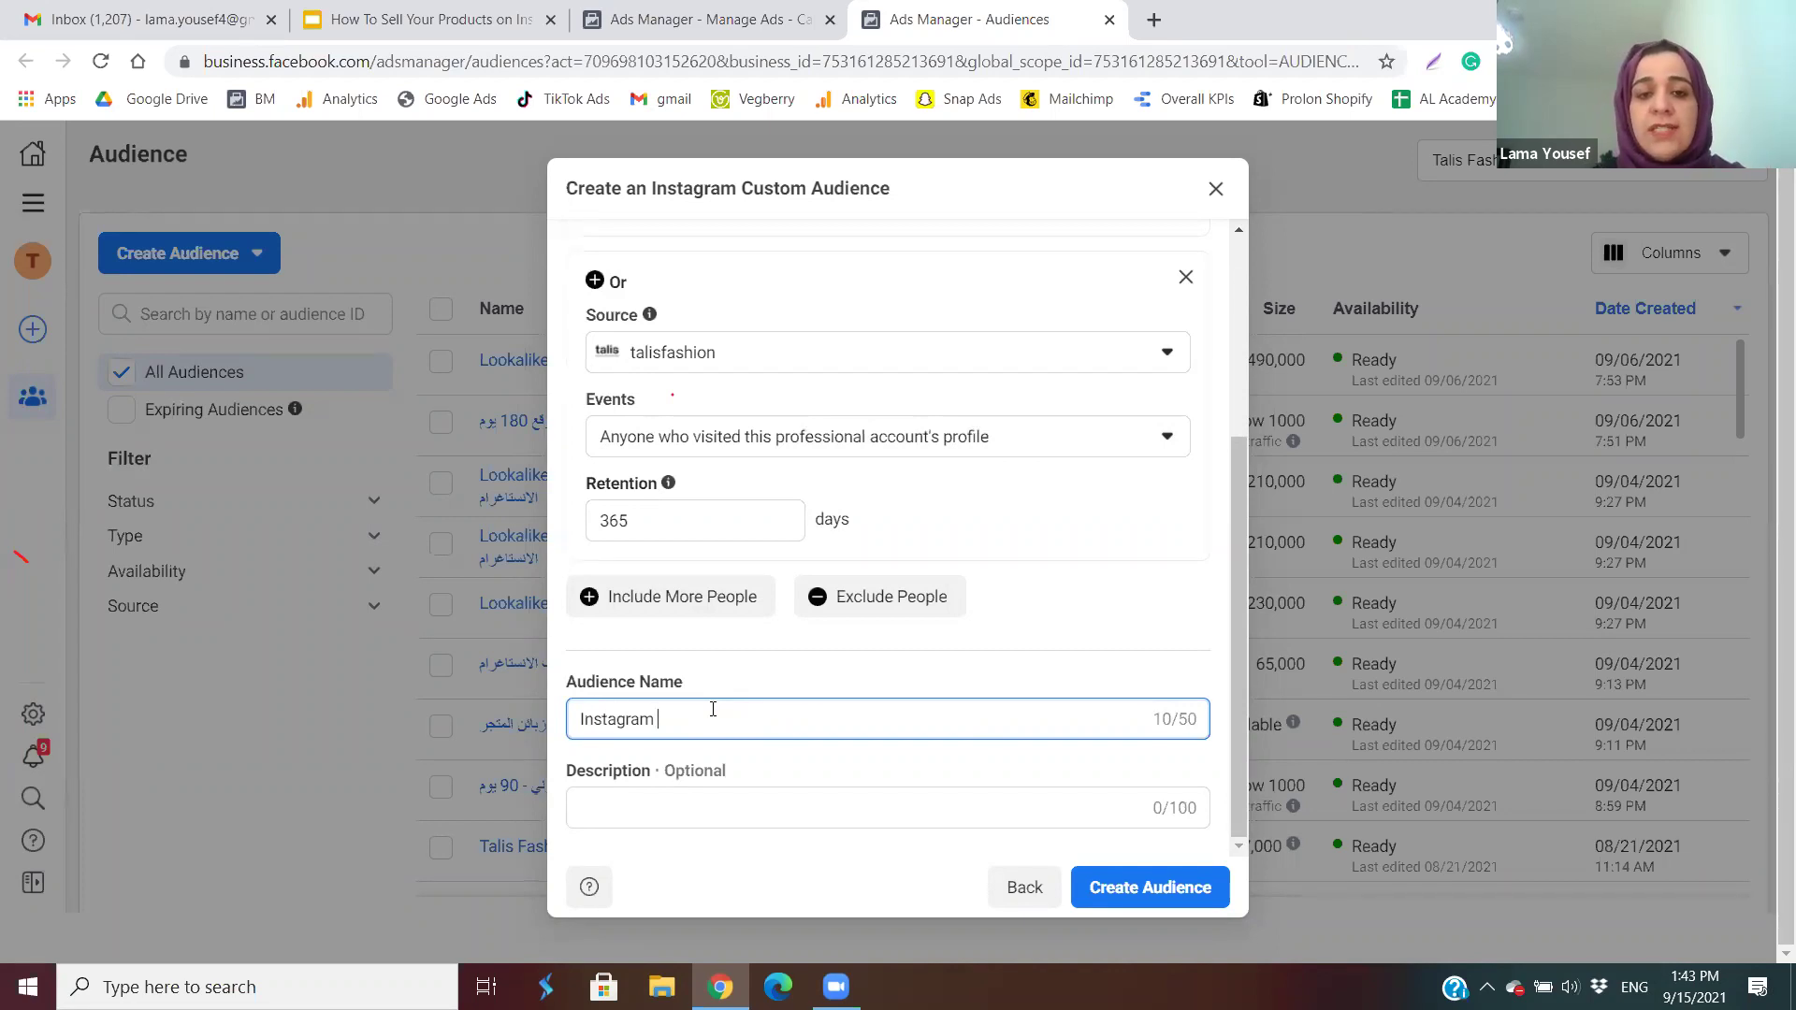
{"action": "type", "text": "En"}
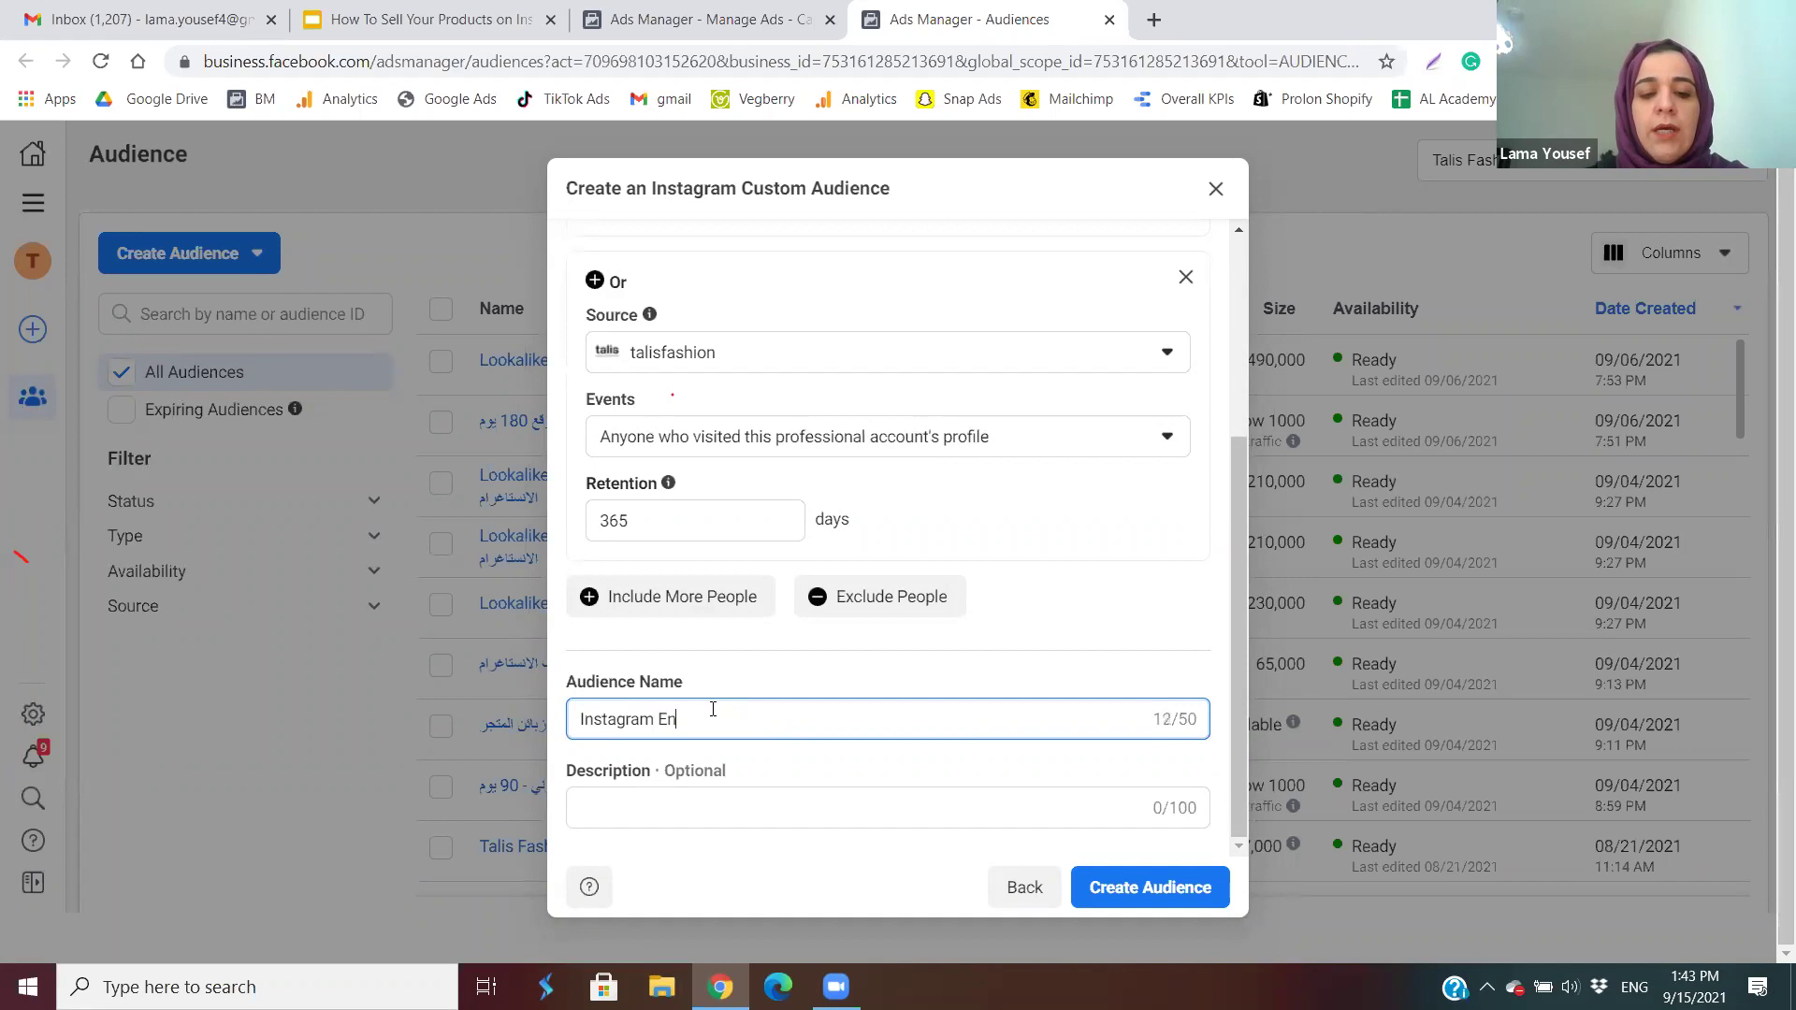
{"action": "type", "text": "gagers 365 Days"}
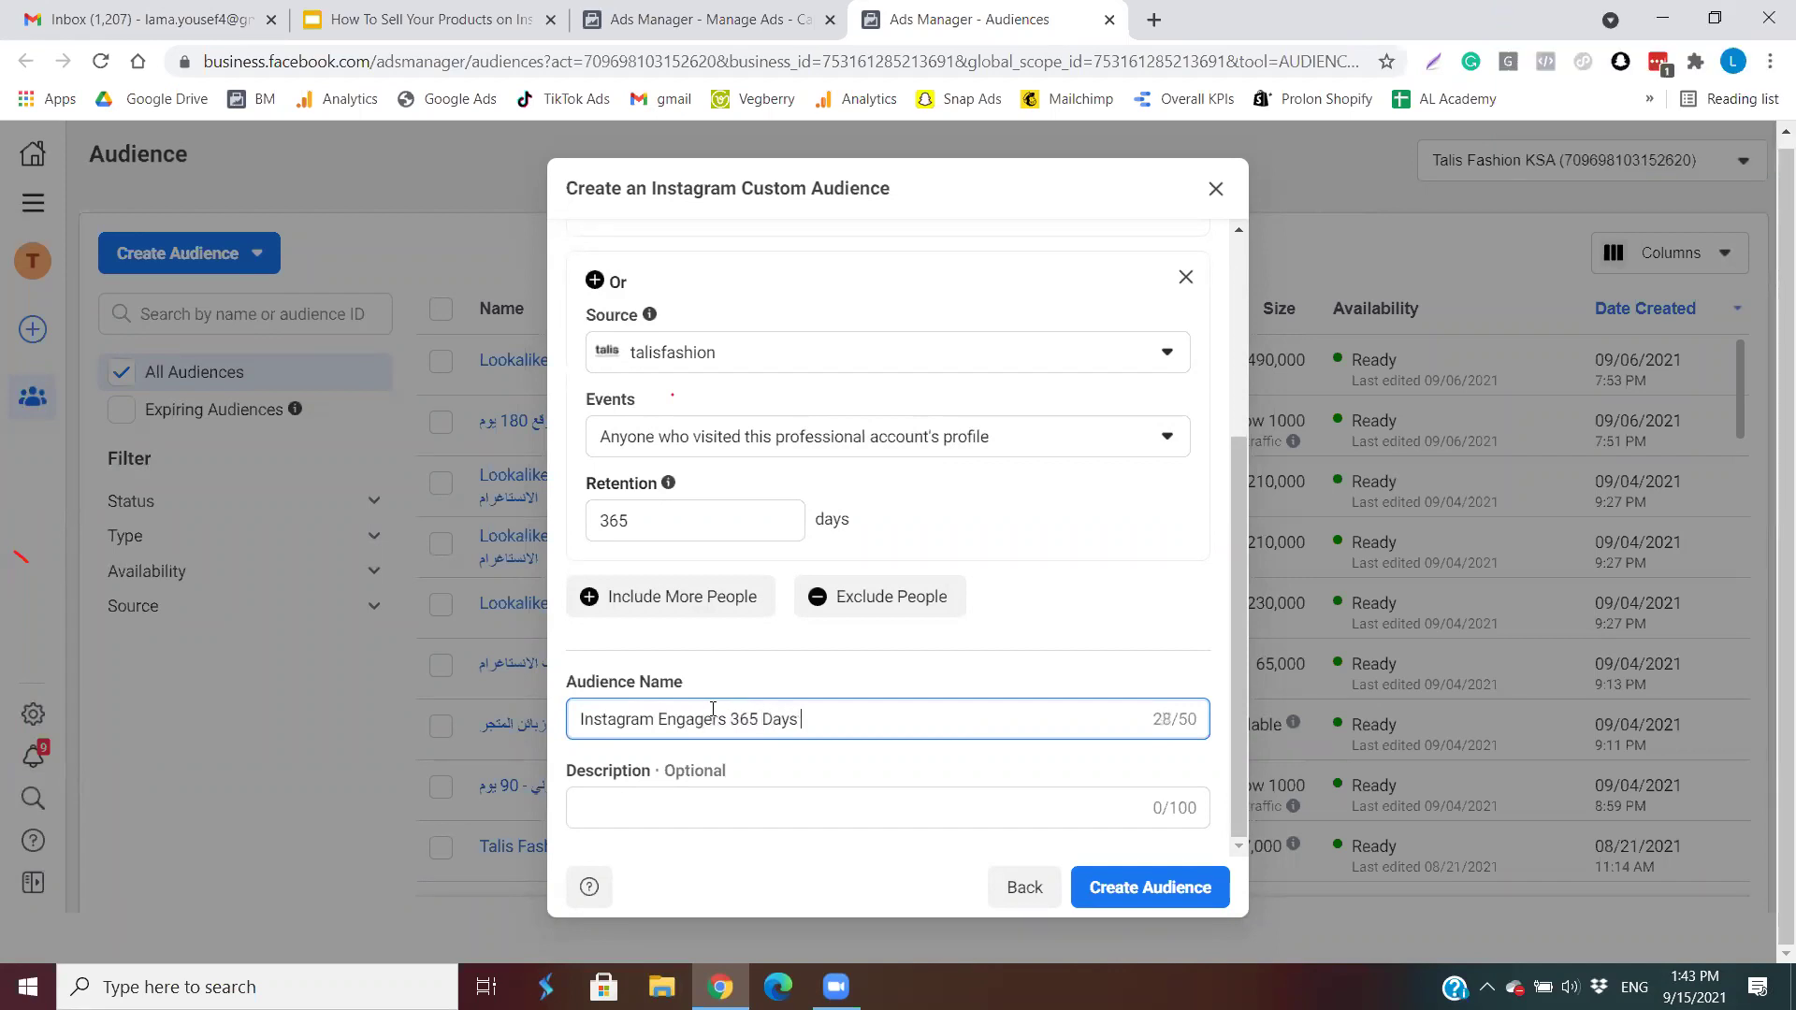
{"action": "left_click", "coordinate": [1104, 887]}
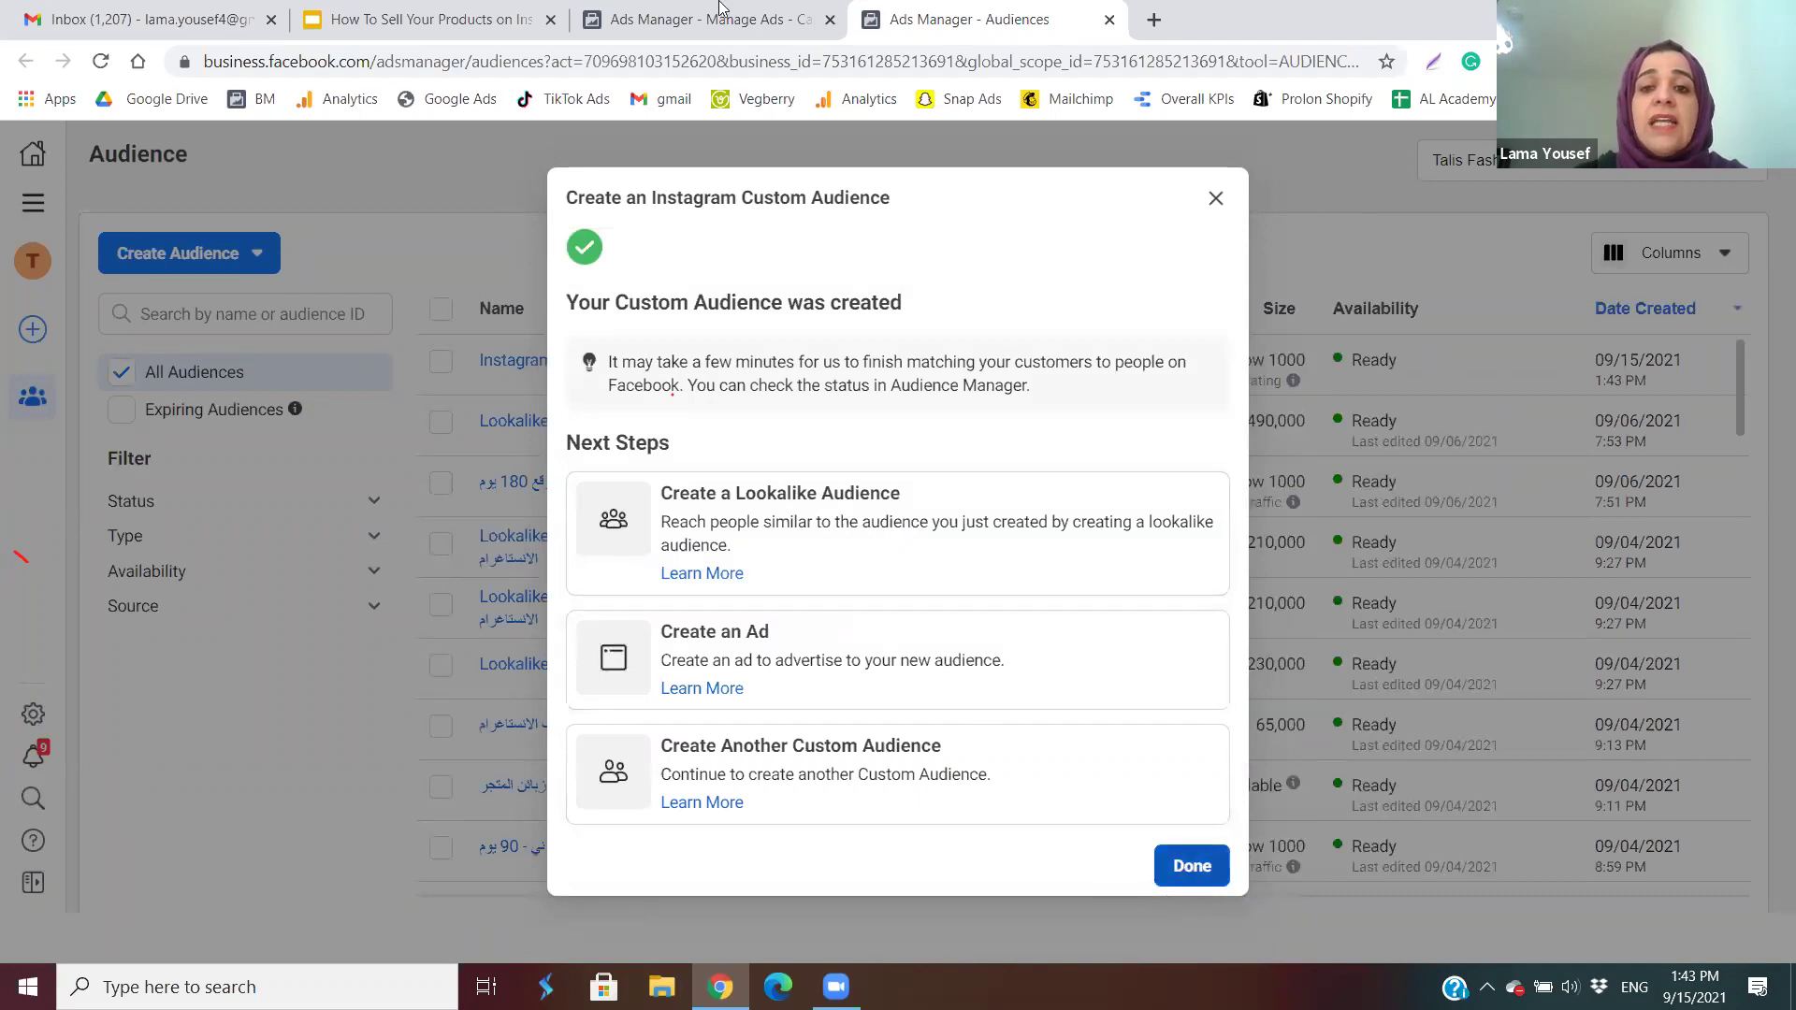
Dismiss the audience confirmation and return to the KSA Campaigns table.
{"action": "left_click", "coordinate": [1190, 866]}
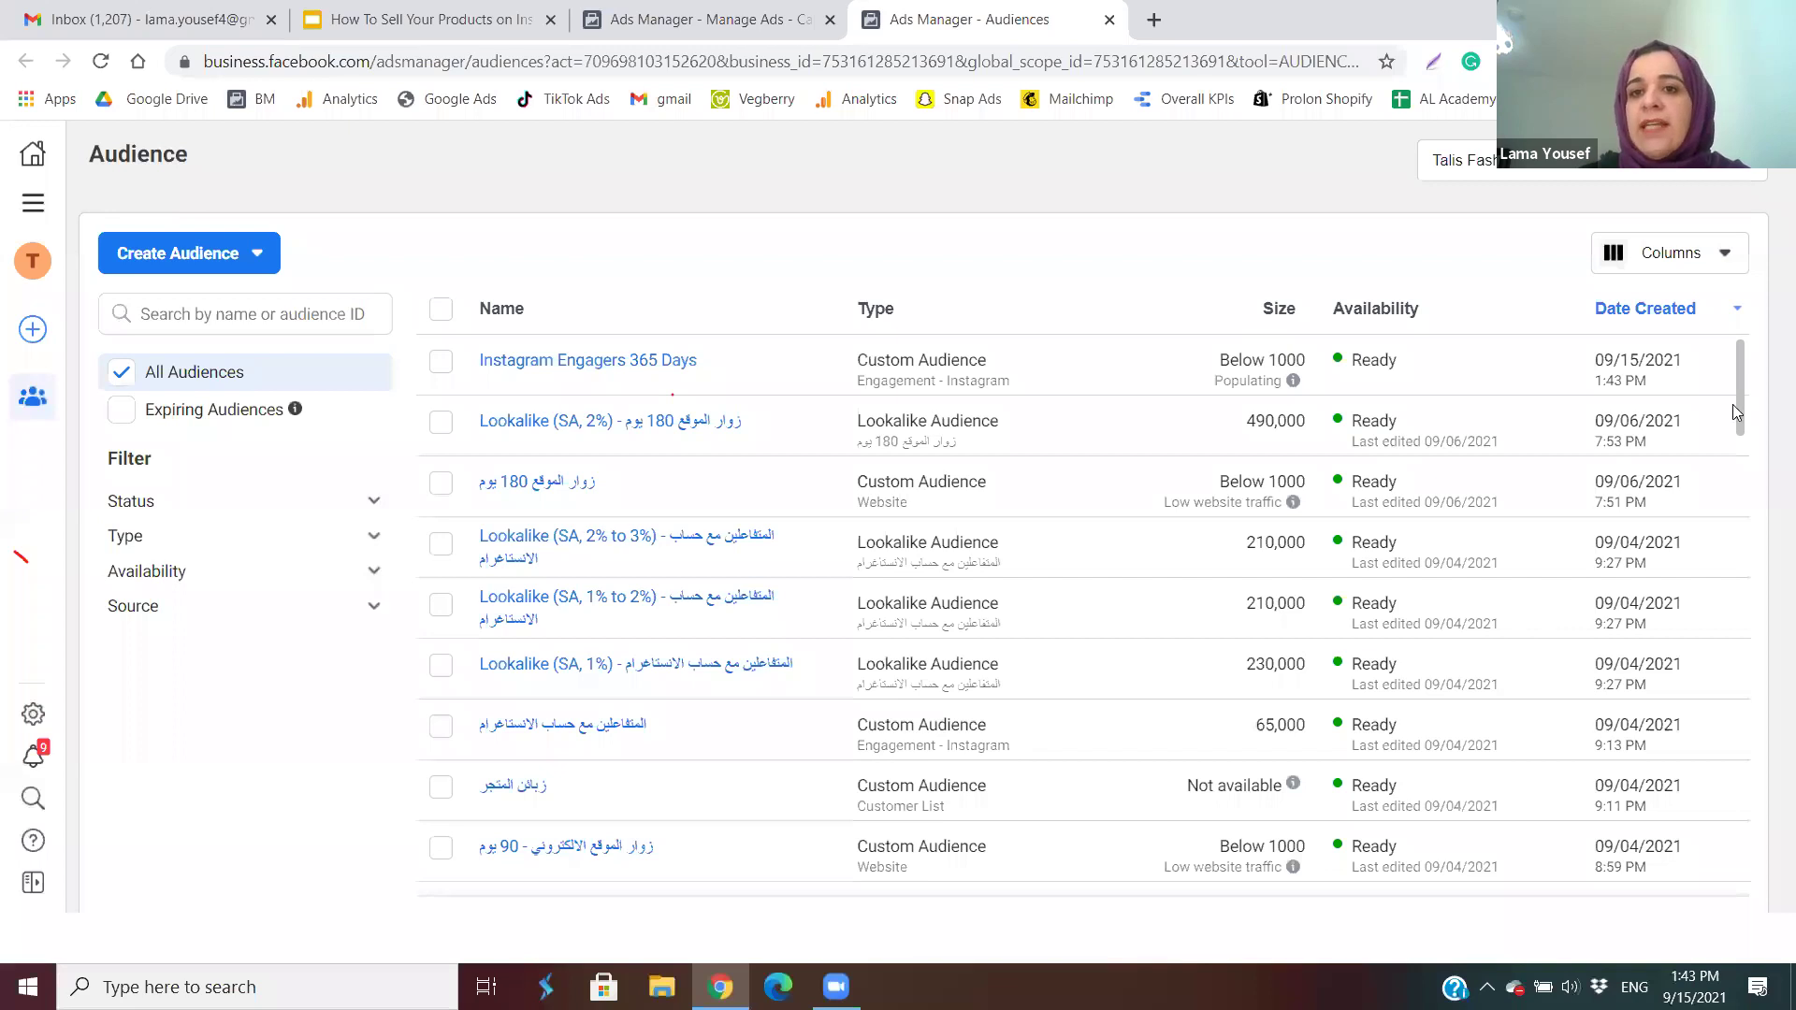
{"action": "left_click_drag", "start_coordinate": [1238, 379], "coordinate": [1323, 392]}
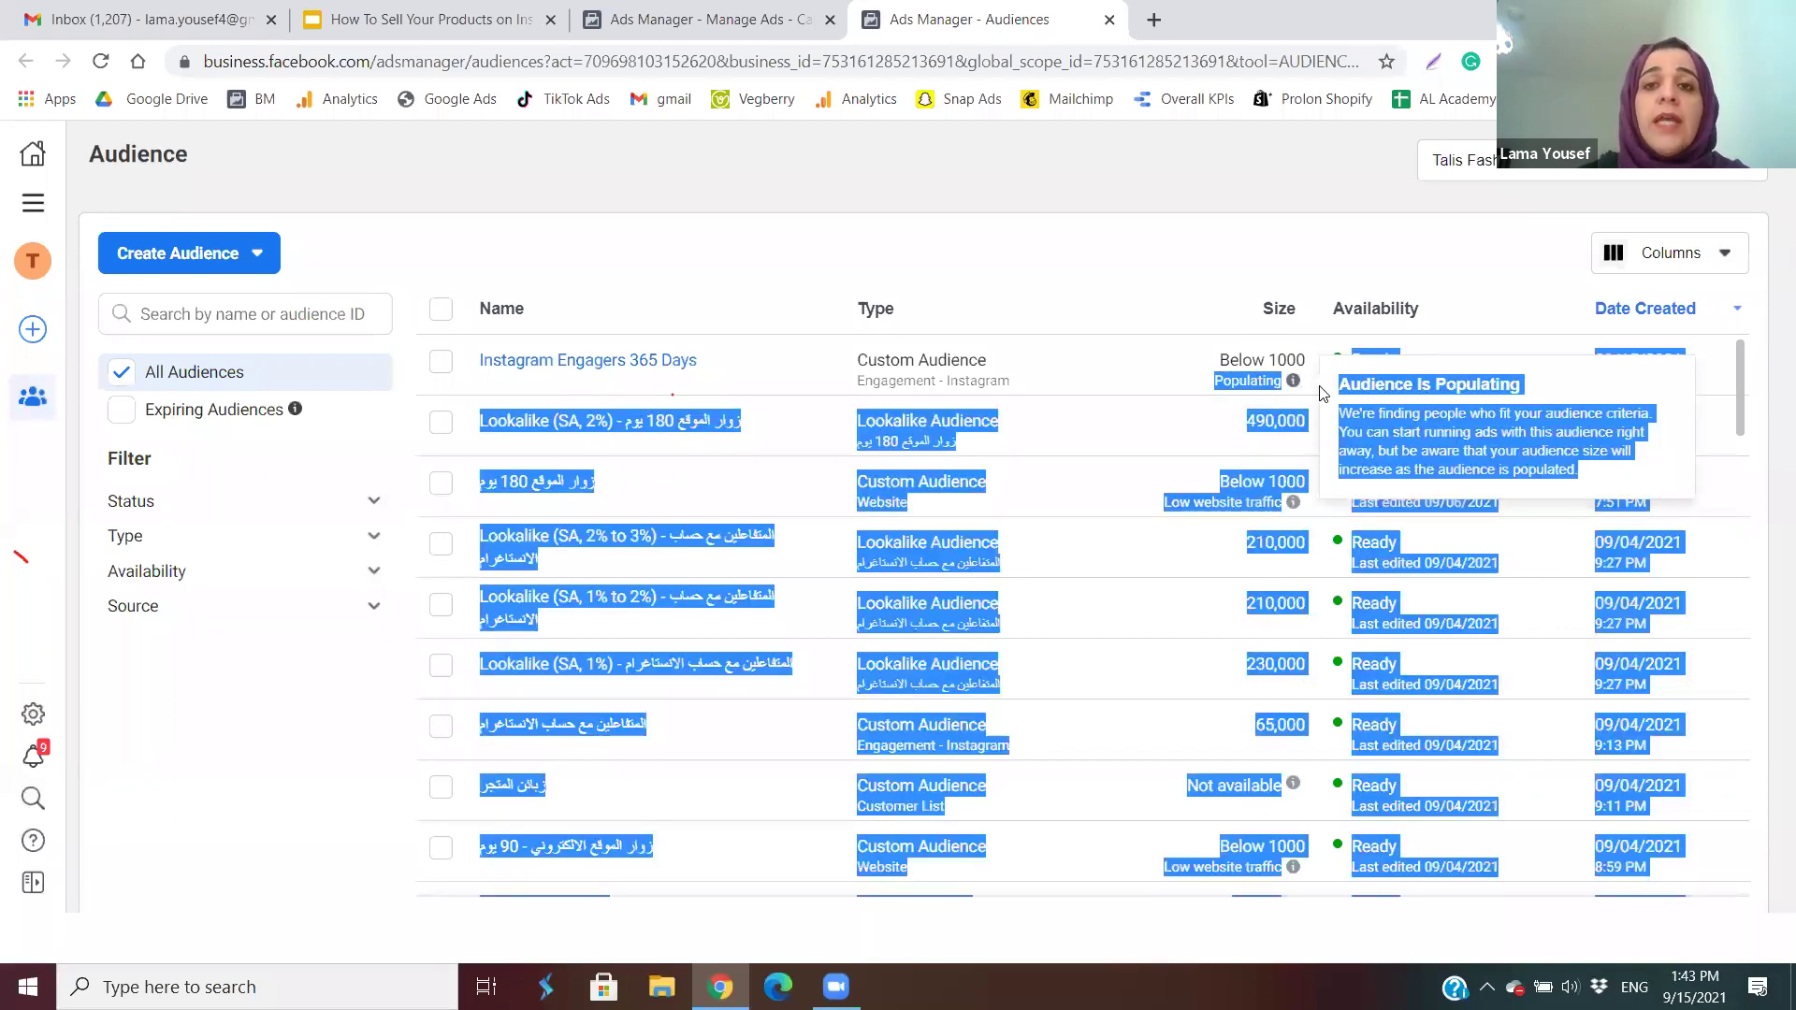
{"action": "left_click", "coordinate": [1192, 274]}
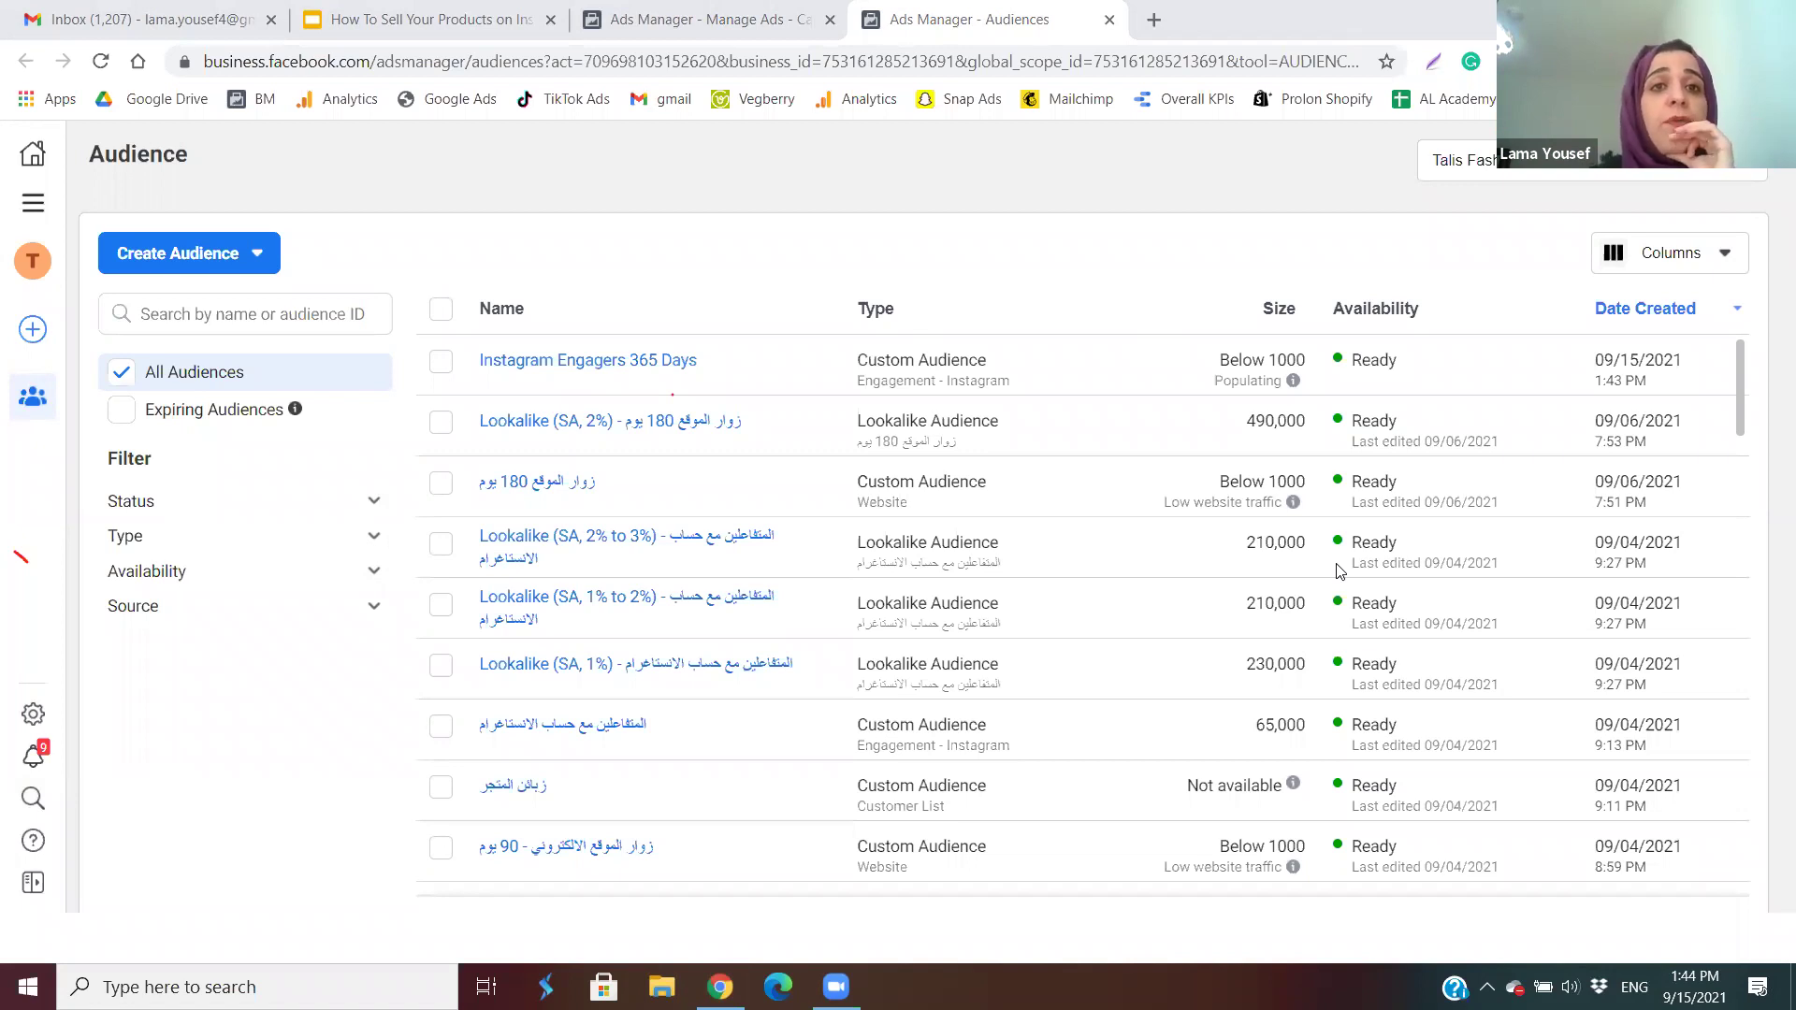
{"action": "left_click", "coordinate": [702, 11]}
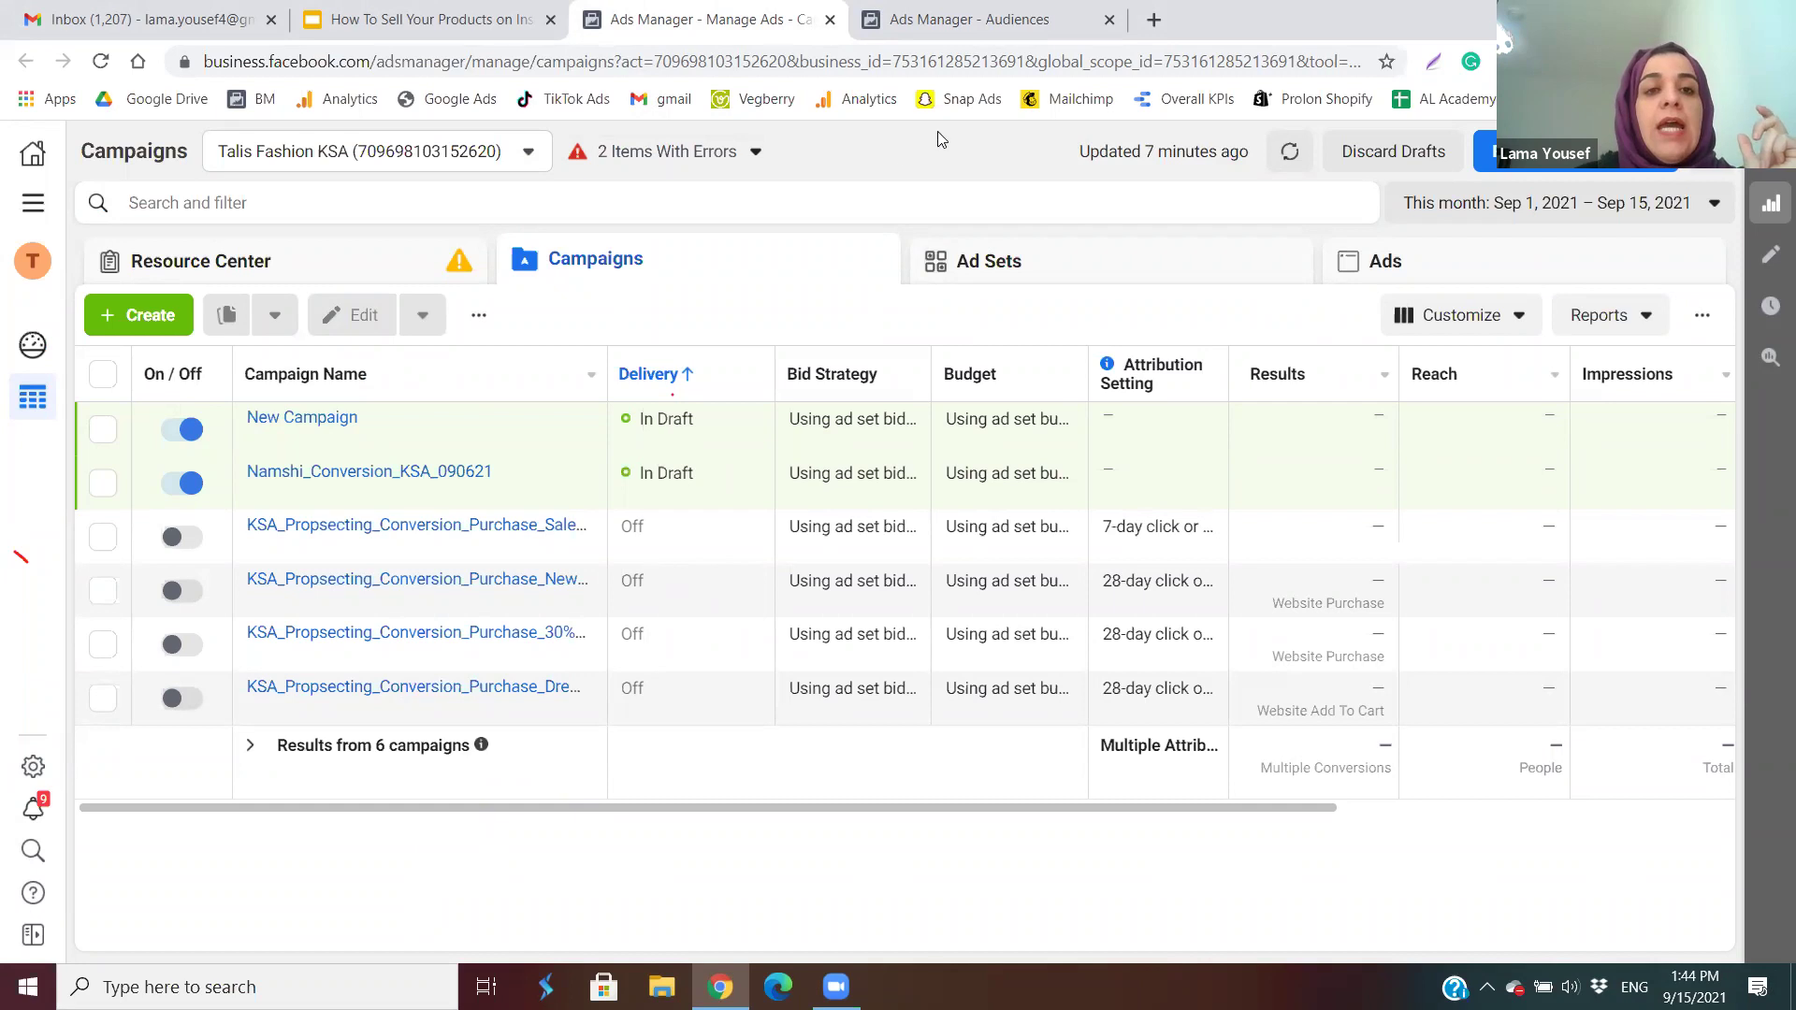
{"action": "left_click", "coordinate": [937, 262]}
{"action": "left_click", "coordinate": [769, 272]}
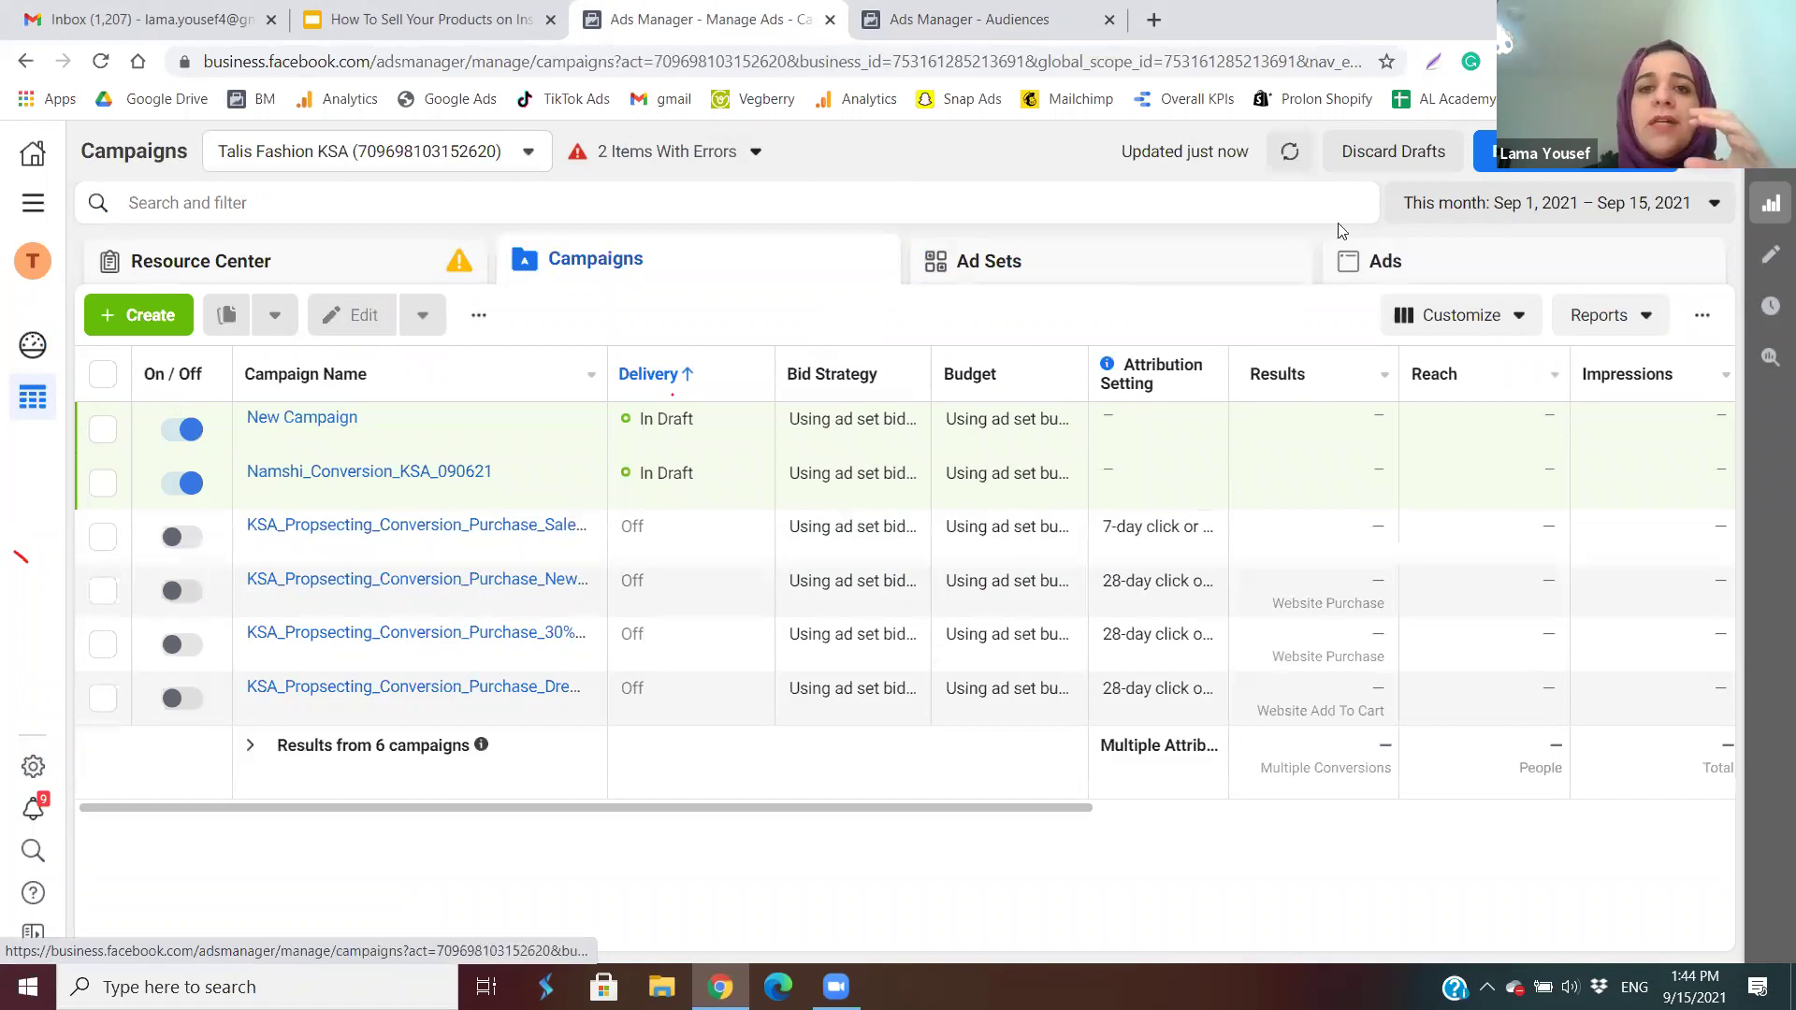
{"action": "left_click", "coordinate": [1071, 292]}
{"action": "left_click", "coordinate": [1419, 269]}
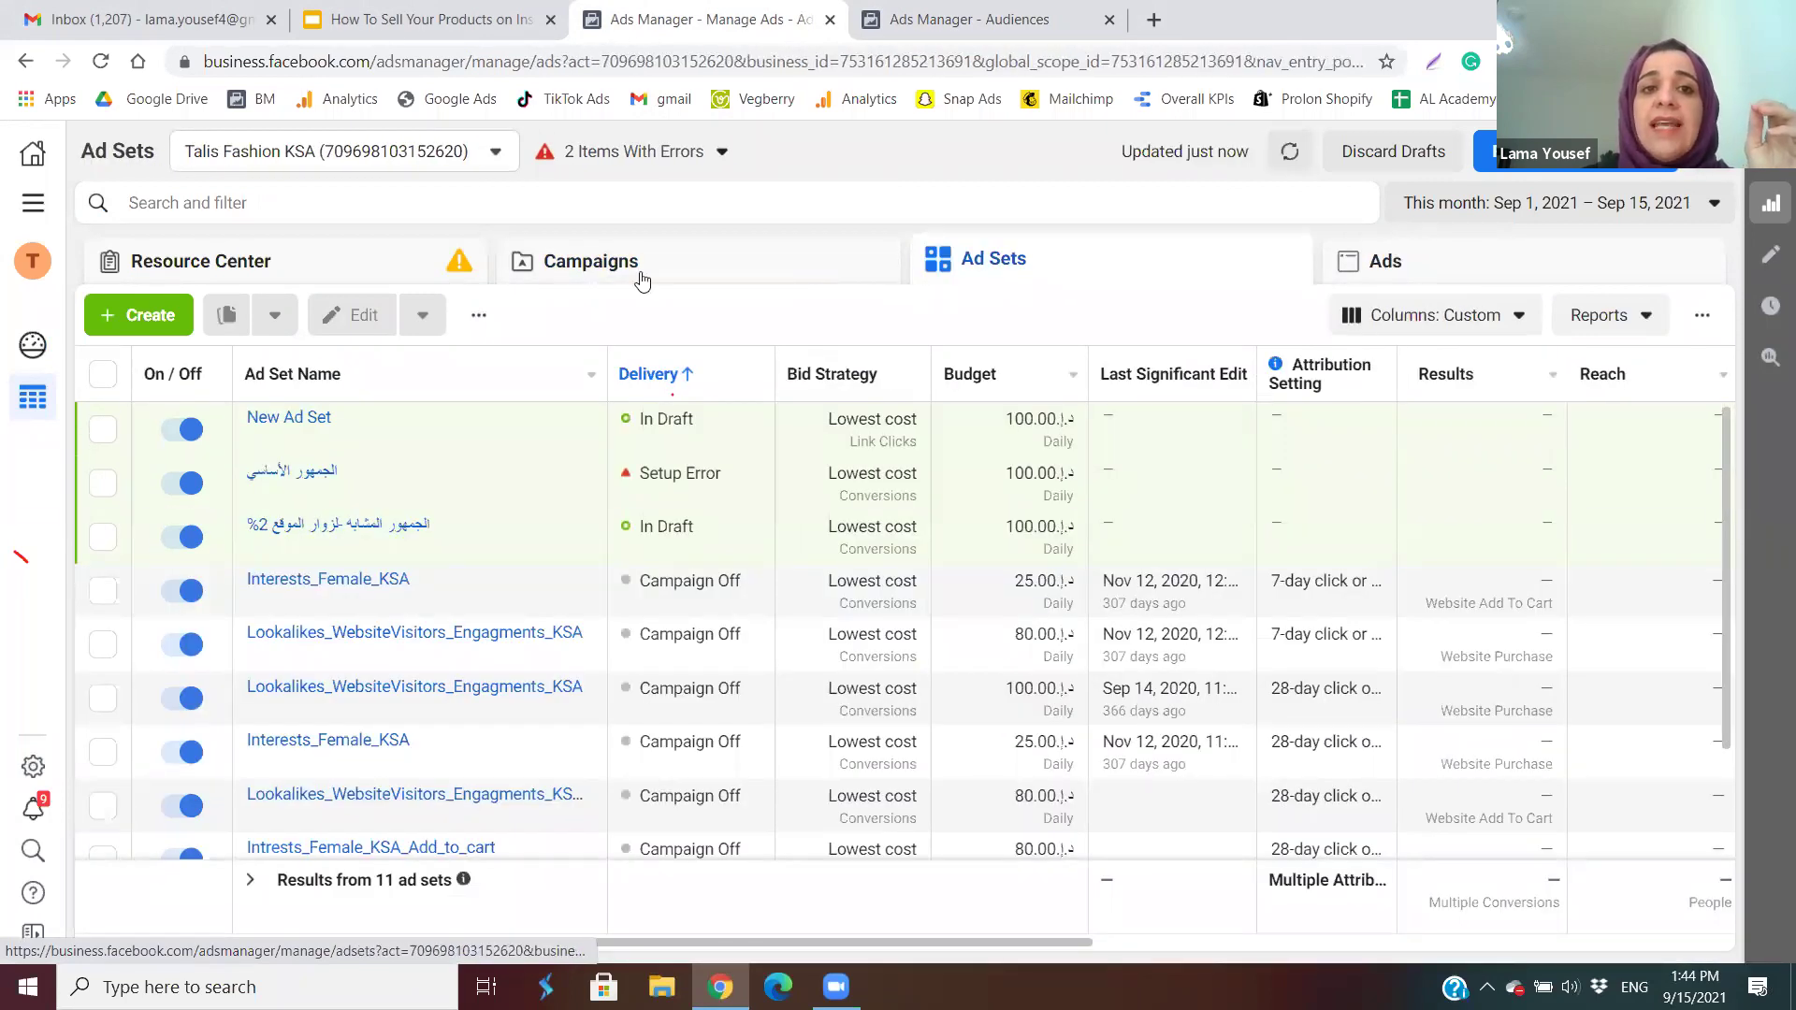
{"action": "left_click", "coordinate": [1449, 265]}
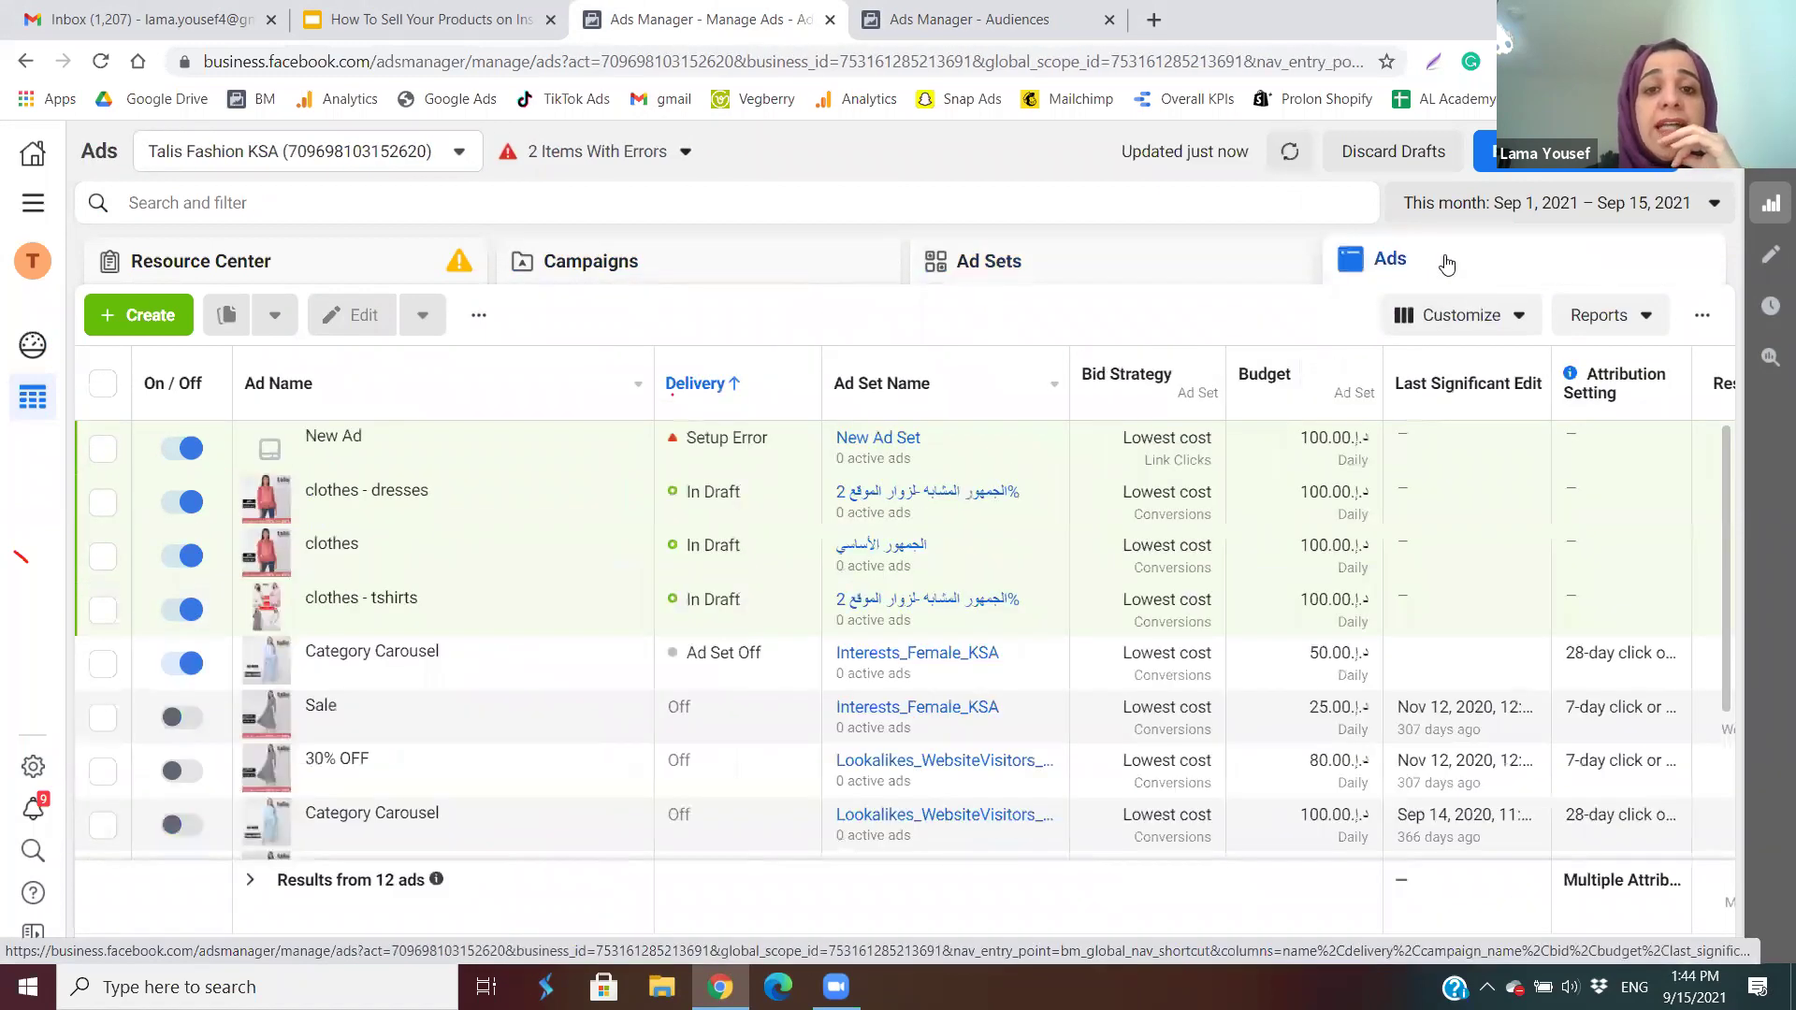
{"action": "left_click", "coordinate": [619, 268]}
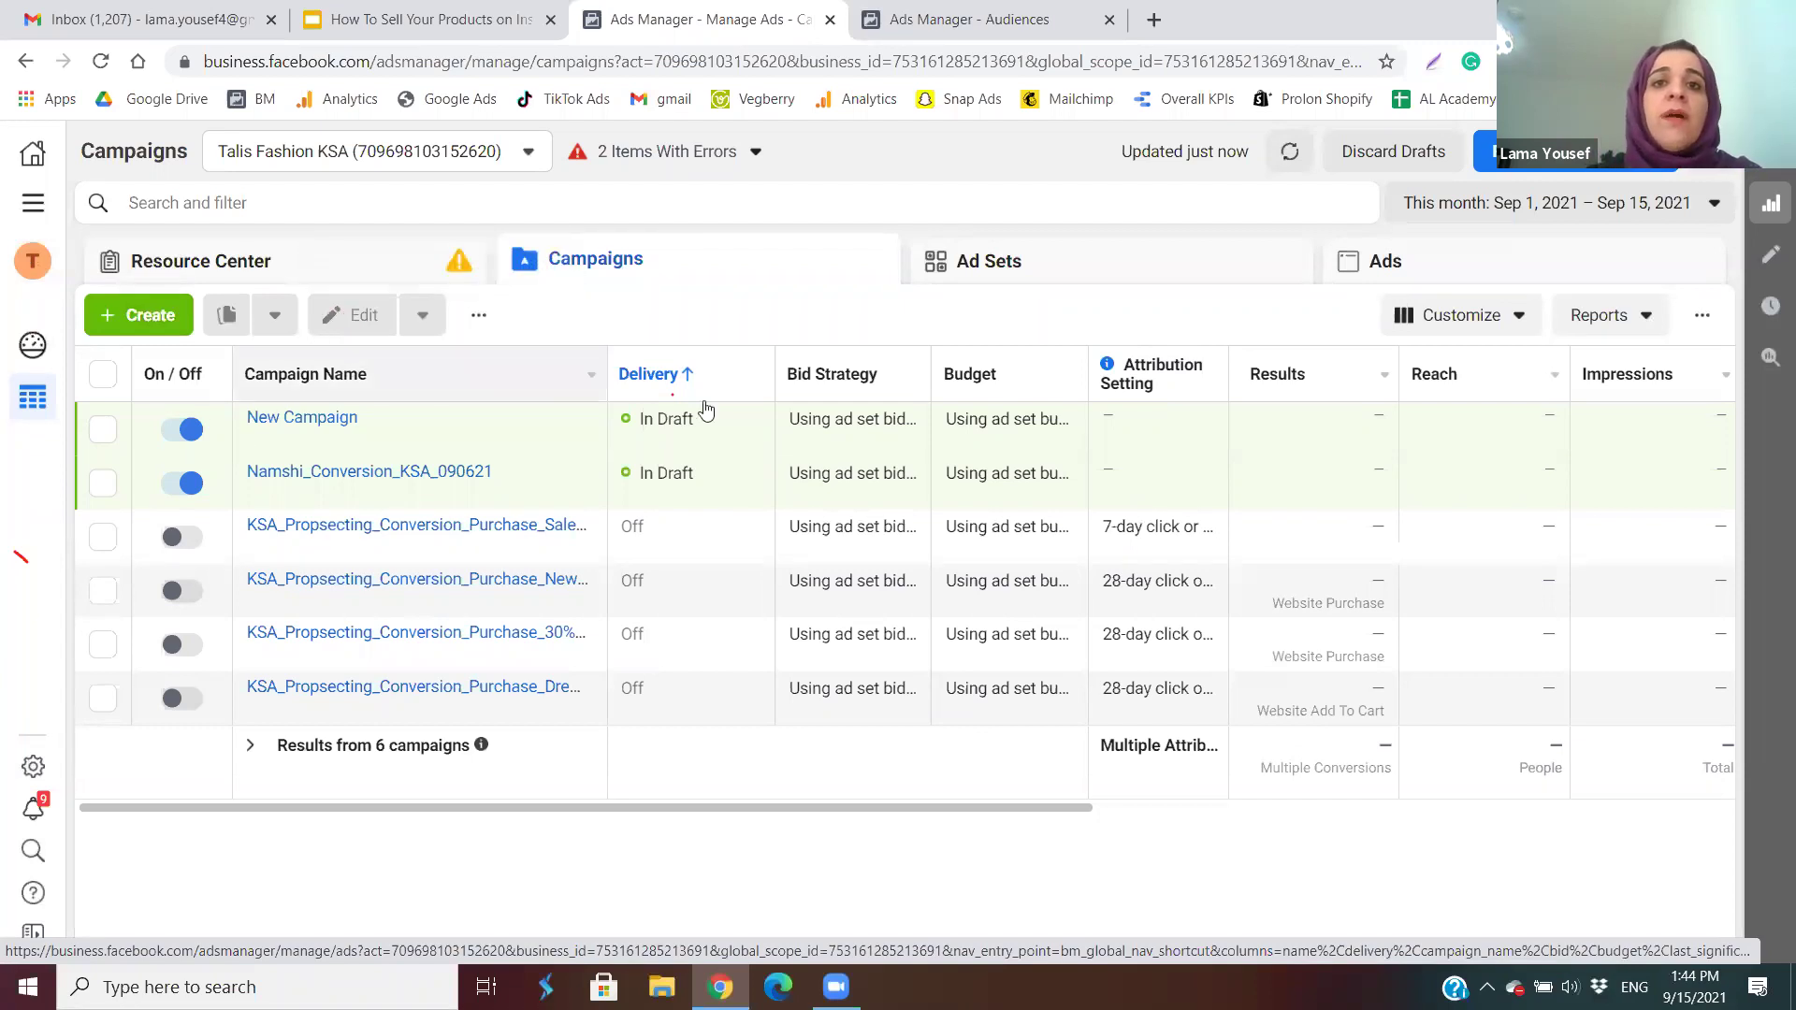
{"action": "left_click", "coordinate": [964, 14]}
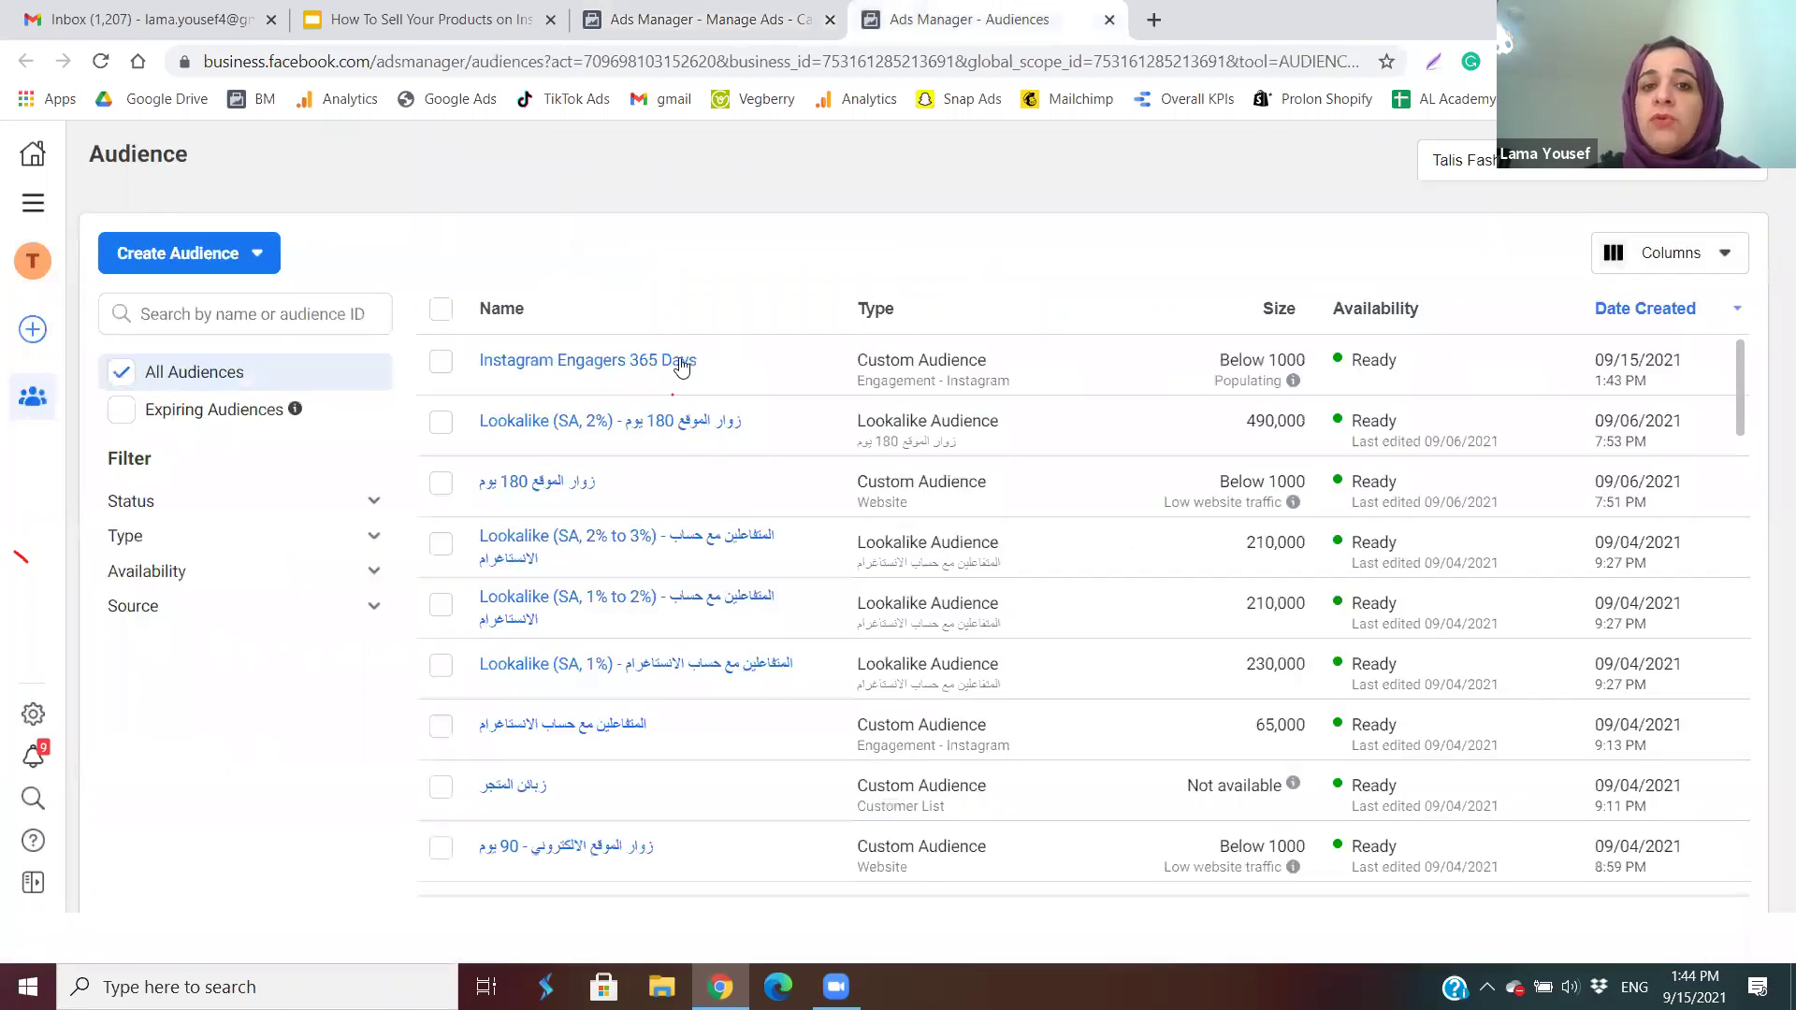
{"action": "left_click", "coordinate": [748, 14]}
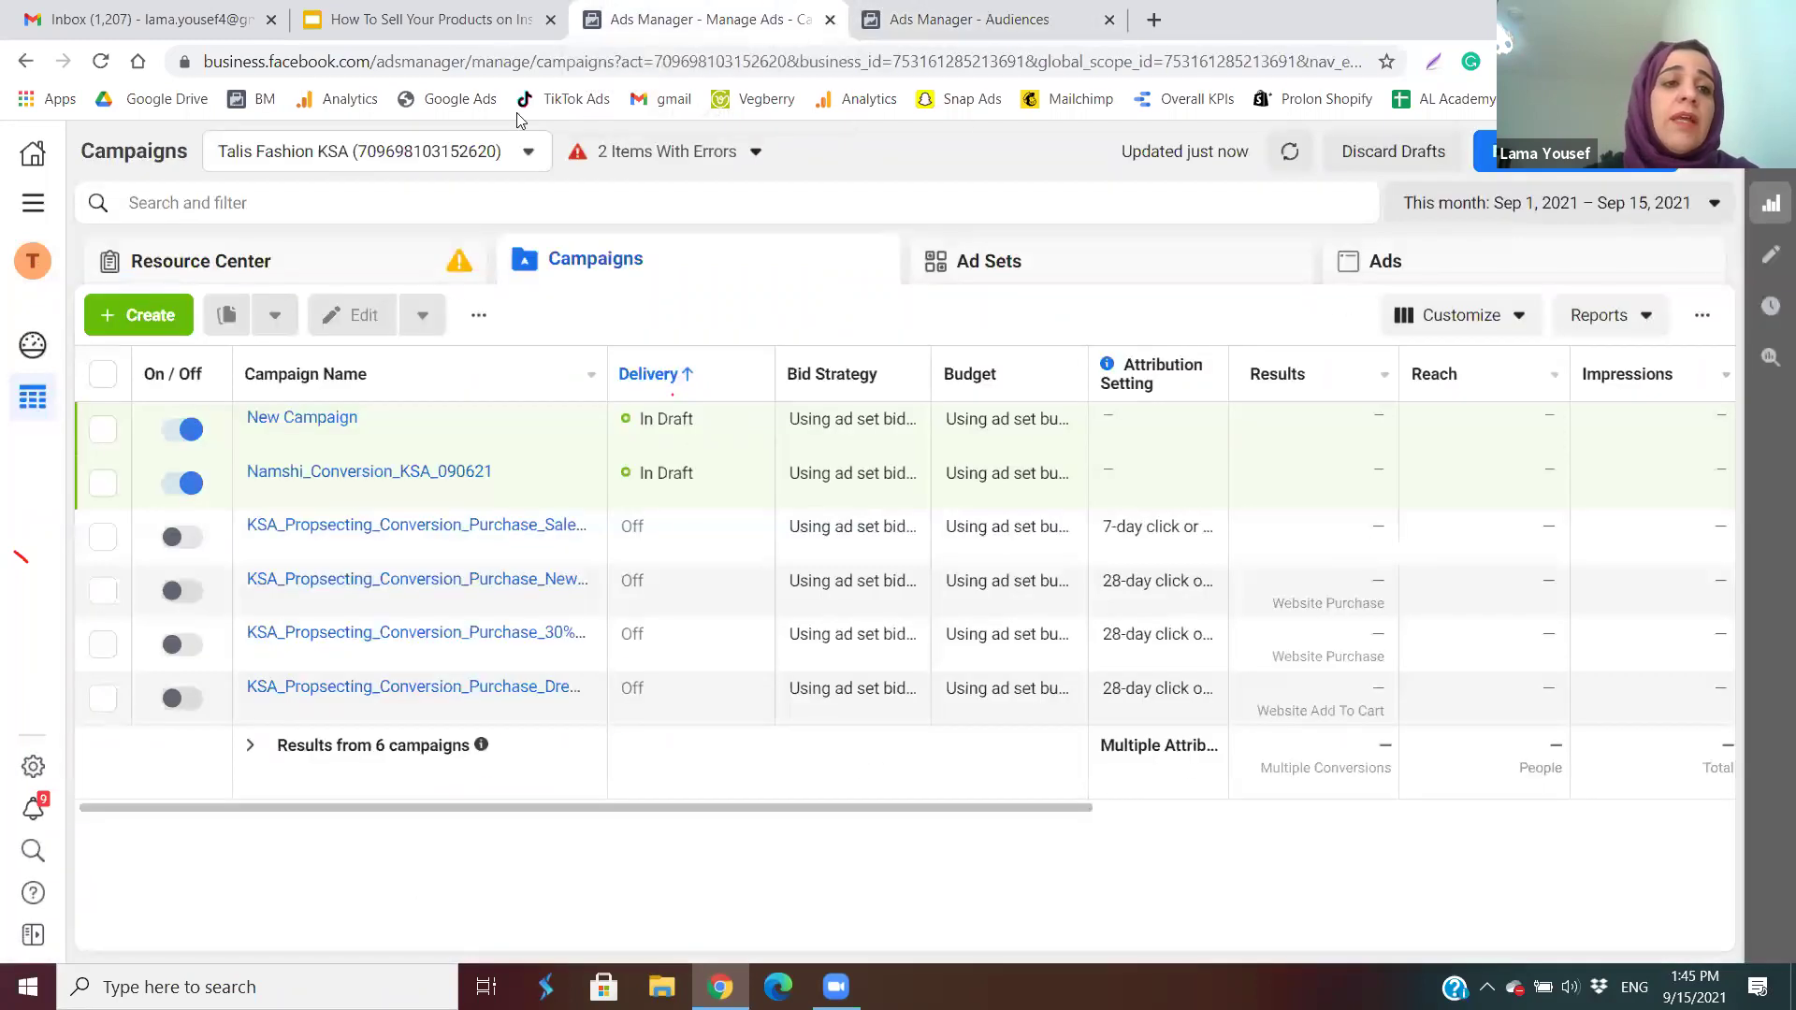
Create a new Auction campaign with the Conversions objective.
{"action": "left_click", "coordinate": [152, 327]}
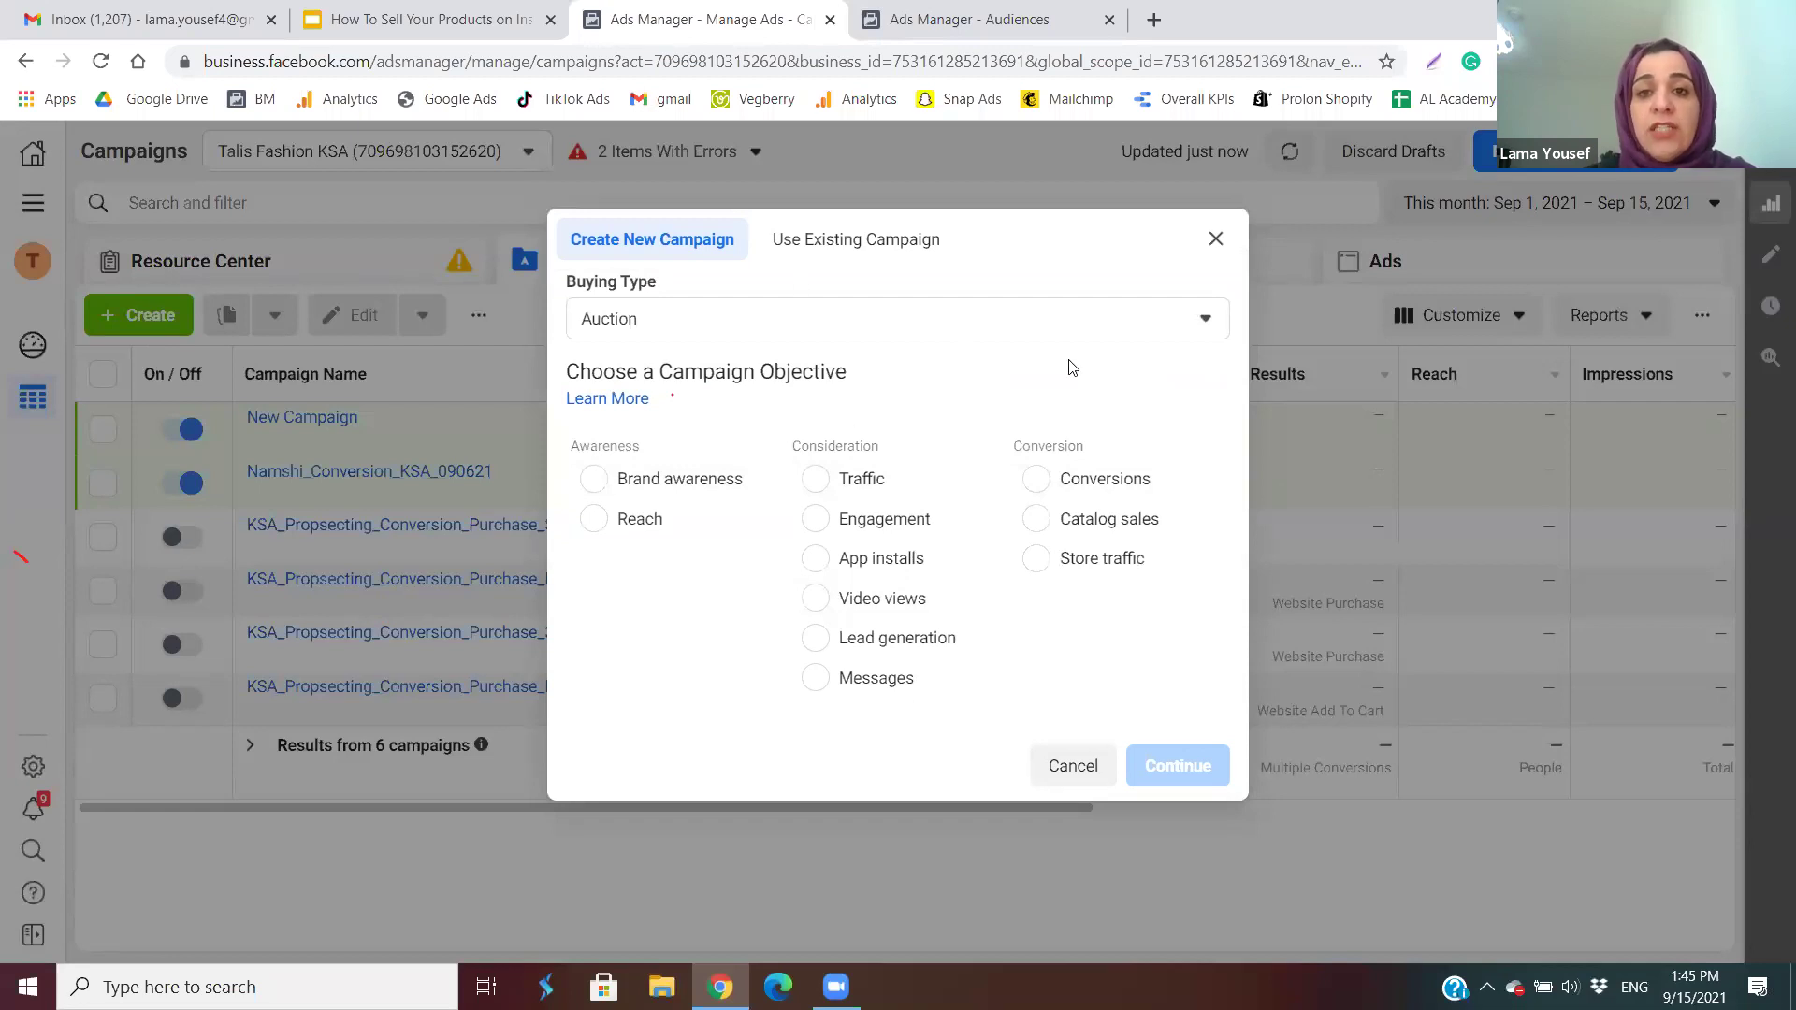
{"action": "left_click", "coordinate": [359, 335]}
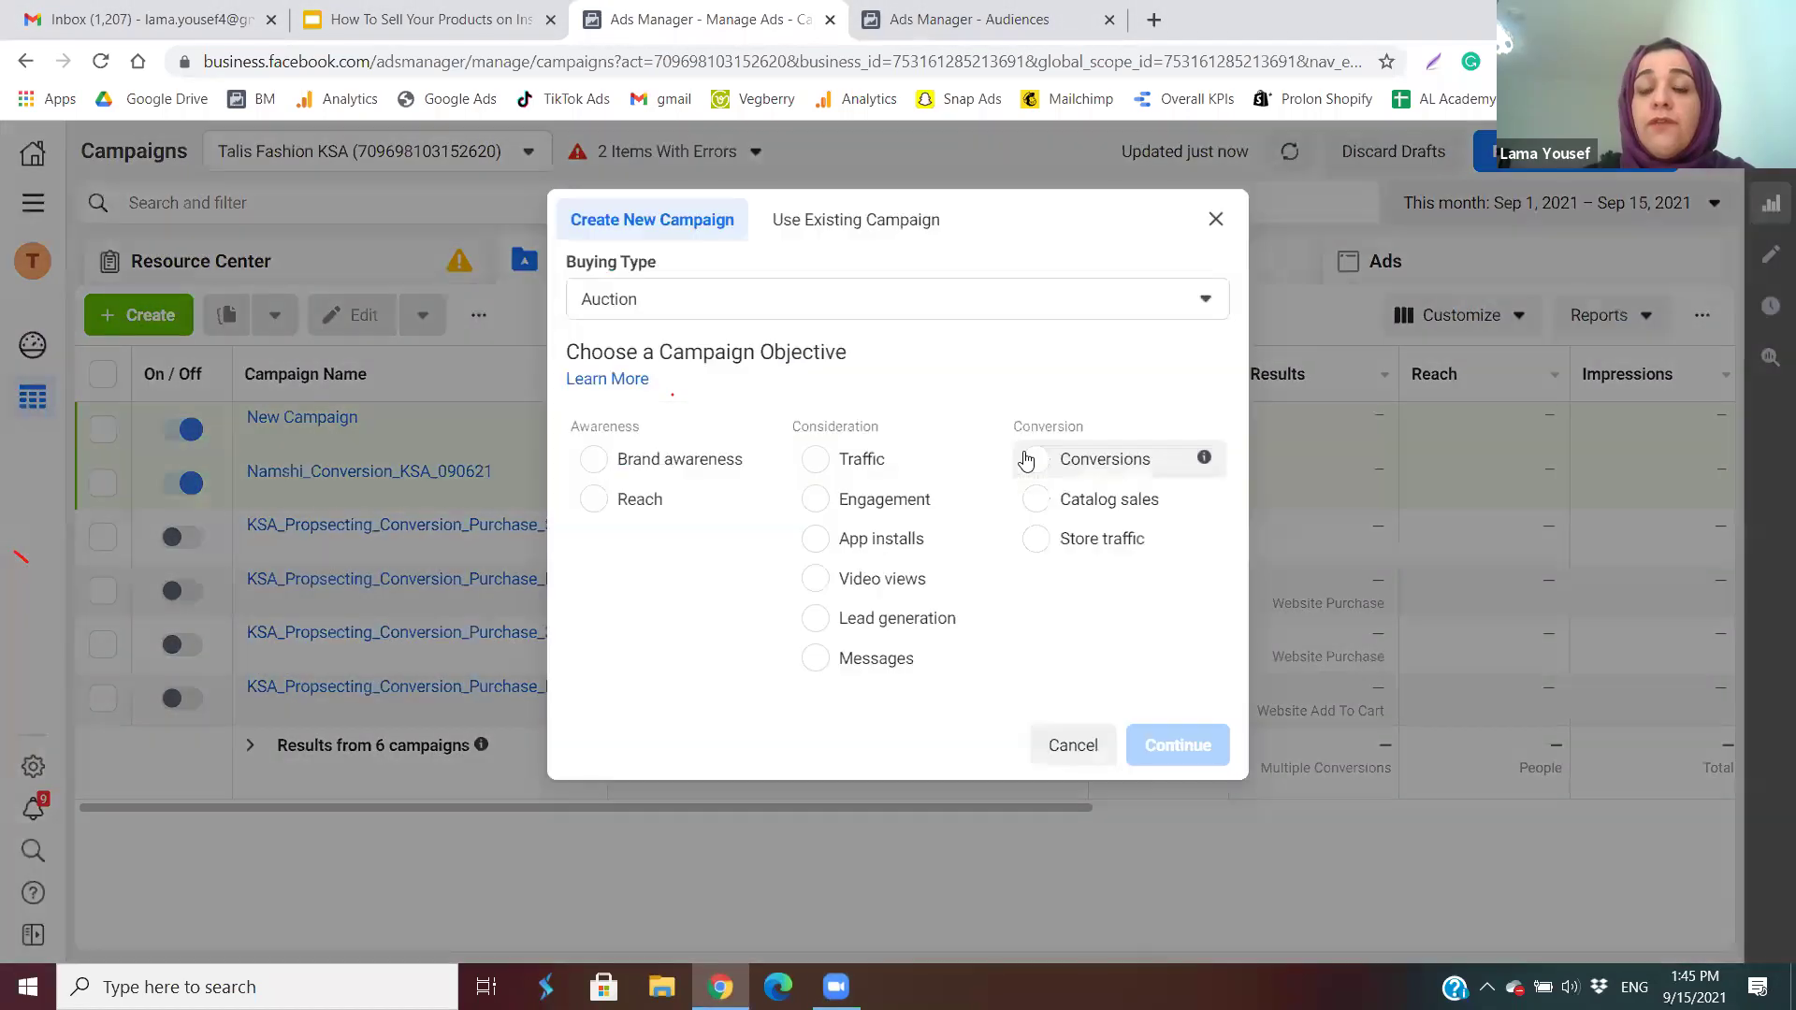
{"action": "left_click", "coordinate": [1025, 439]}
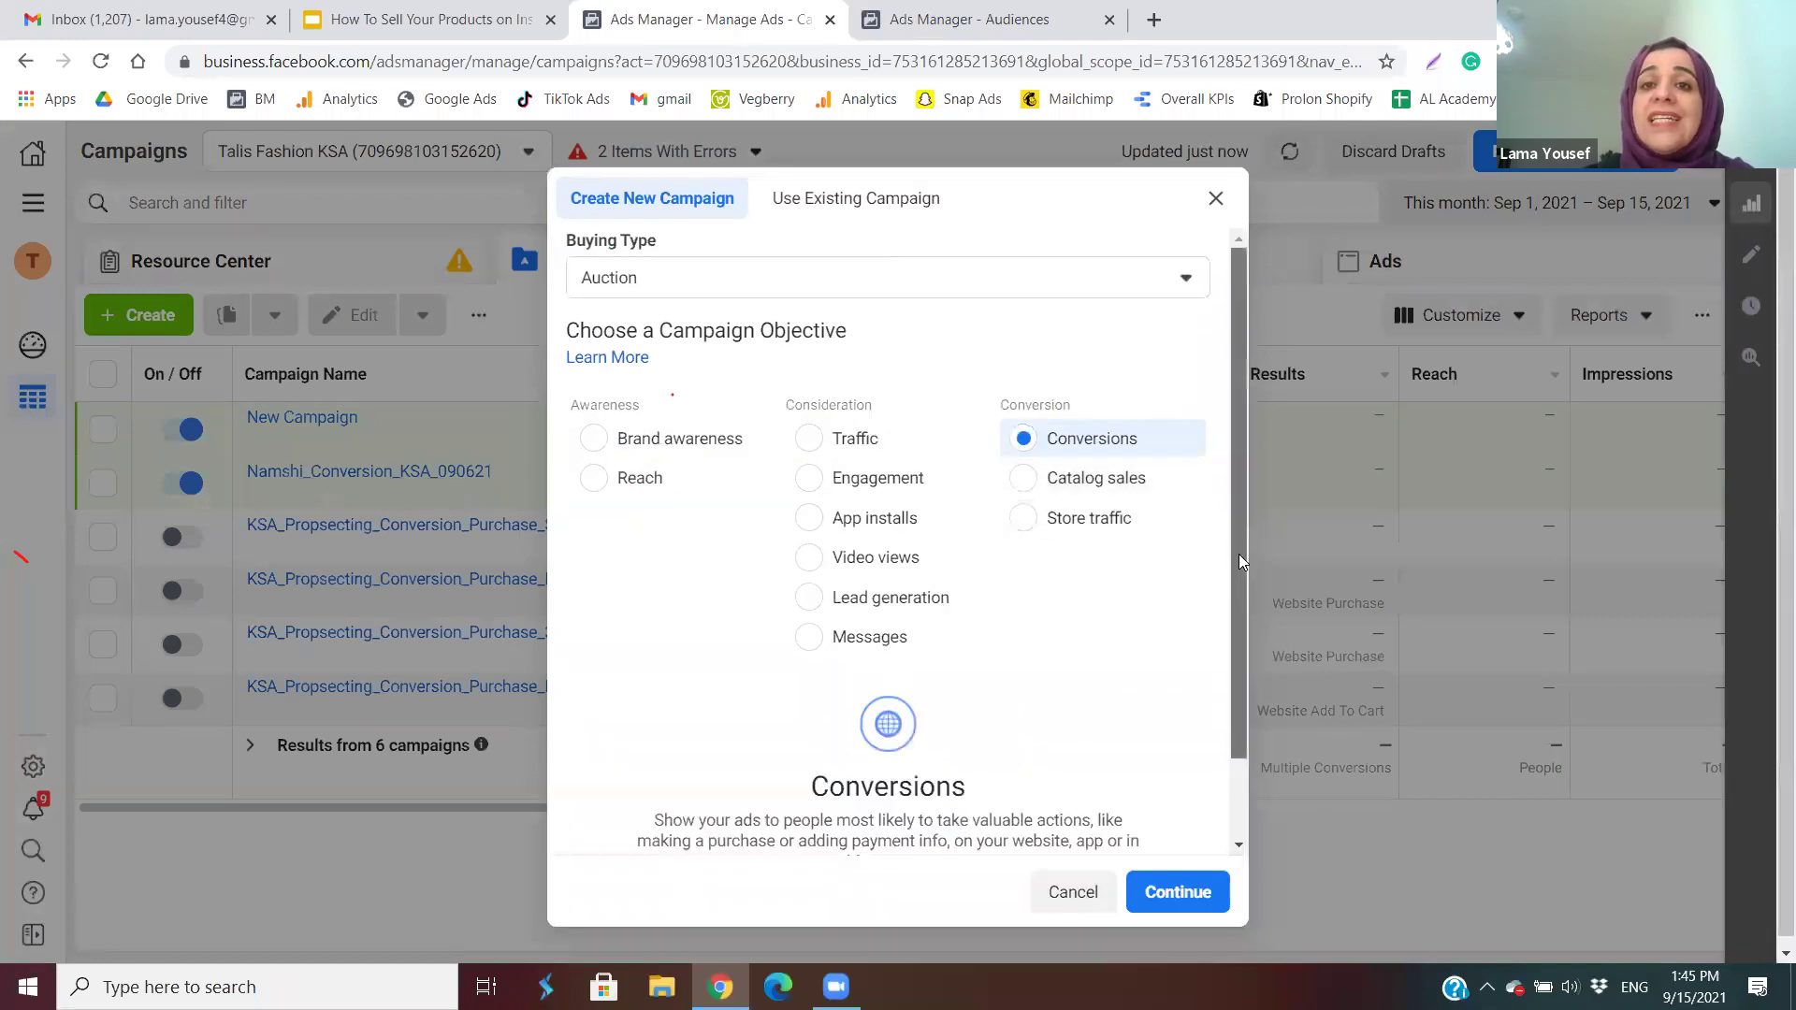
{"action": "scroll", "coordinate": [1177, 405], "scroll_direction": "down", "scroll_amount": 1}
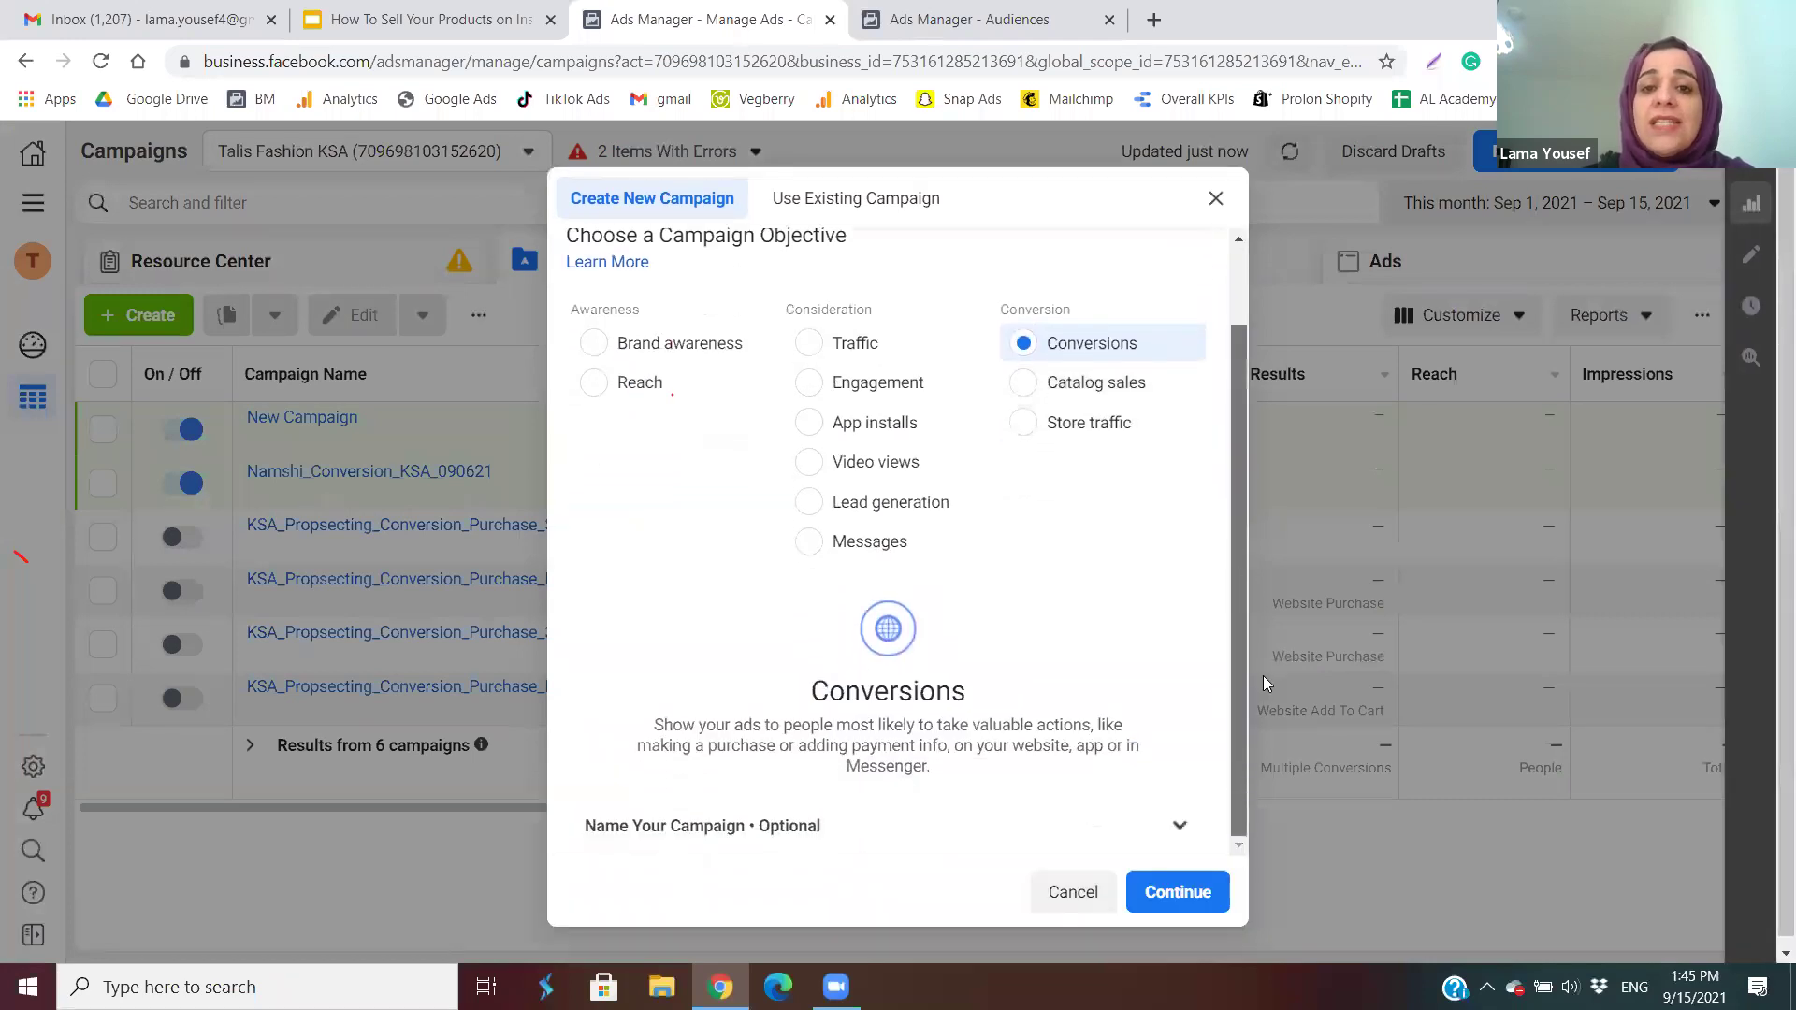
{"action": "left_click", "coordinate": [1175, 893]}
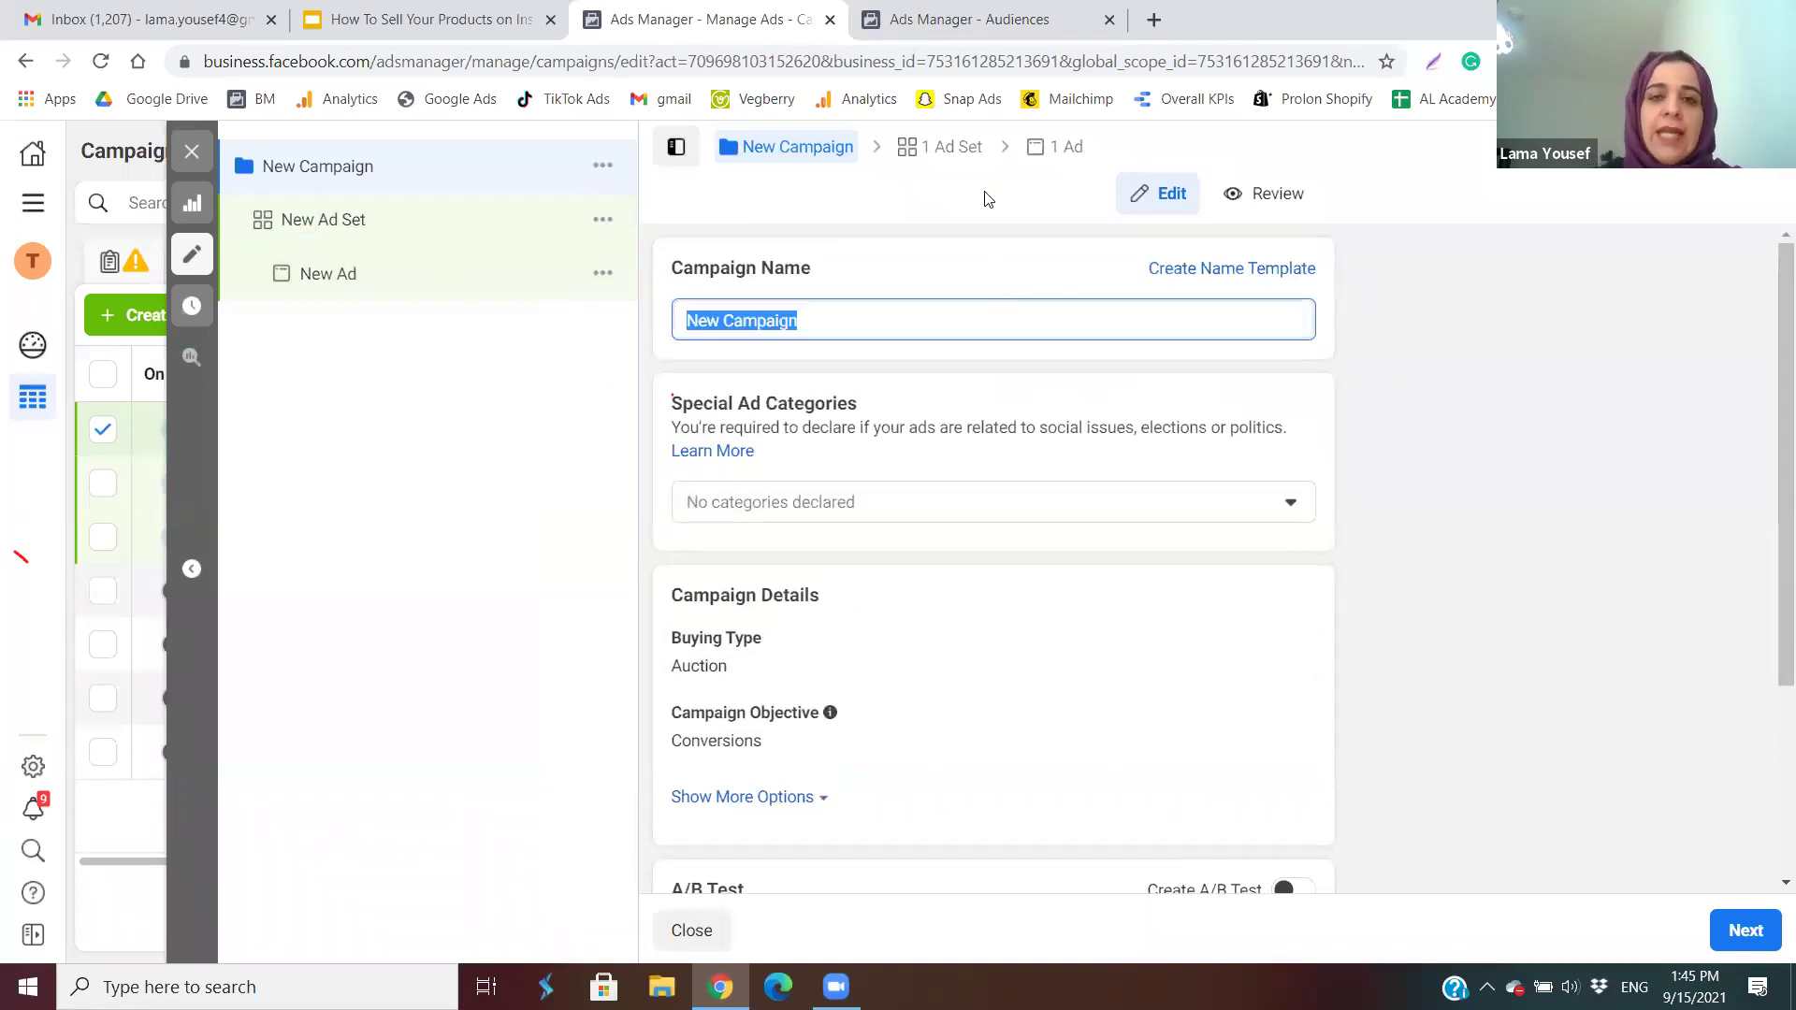
Type 'Conversions- Instagram Engagers' as the campaign name.
{"action": "type", "text": "Conversions- "}
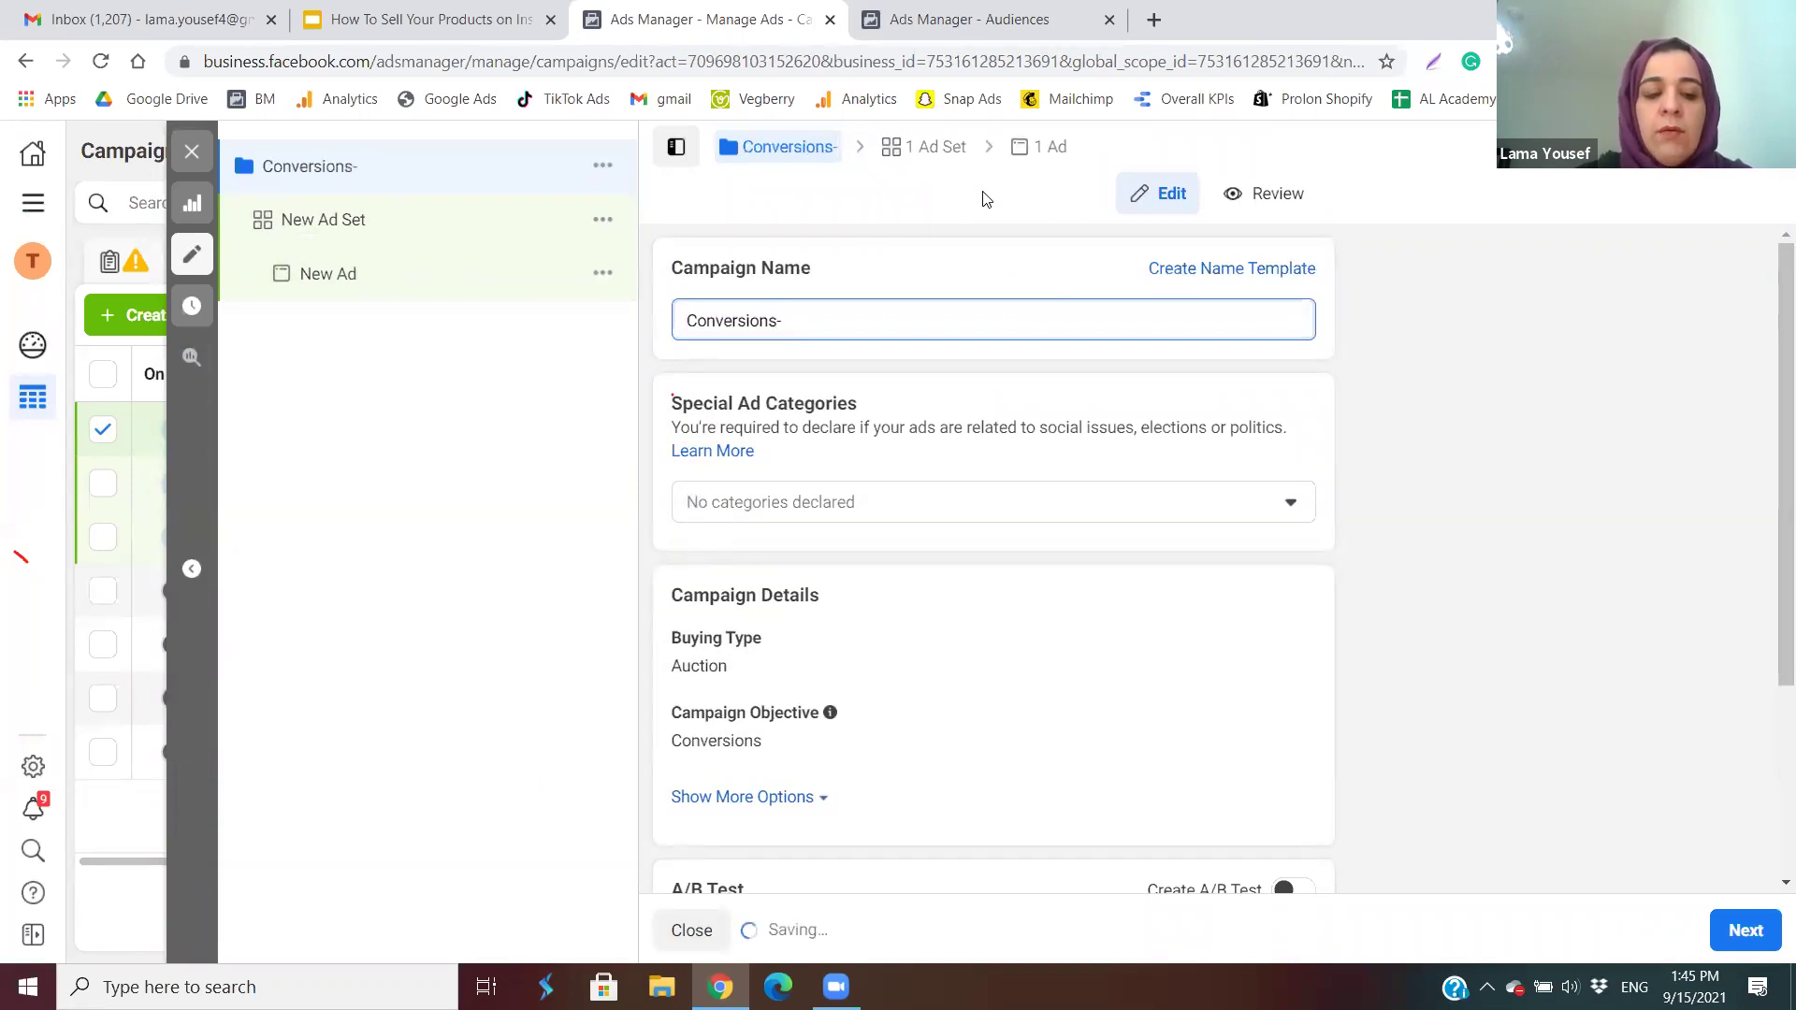
{"action": "type", "text": "Inst"}
{"action": "type", "text": "agr"}
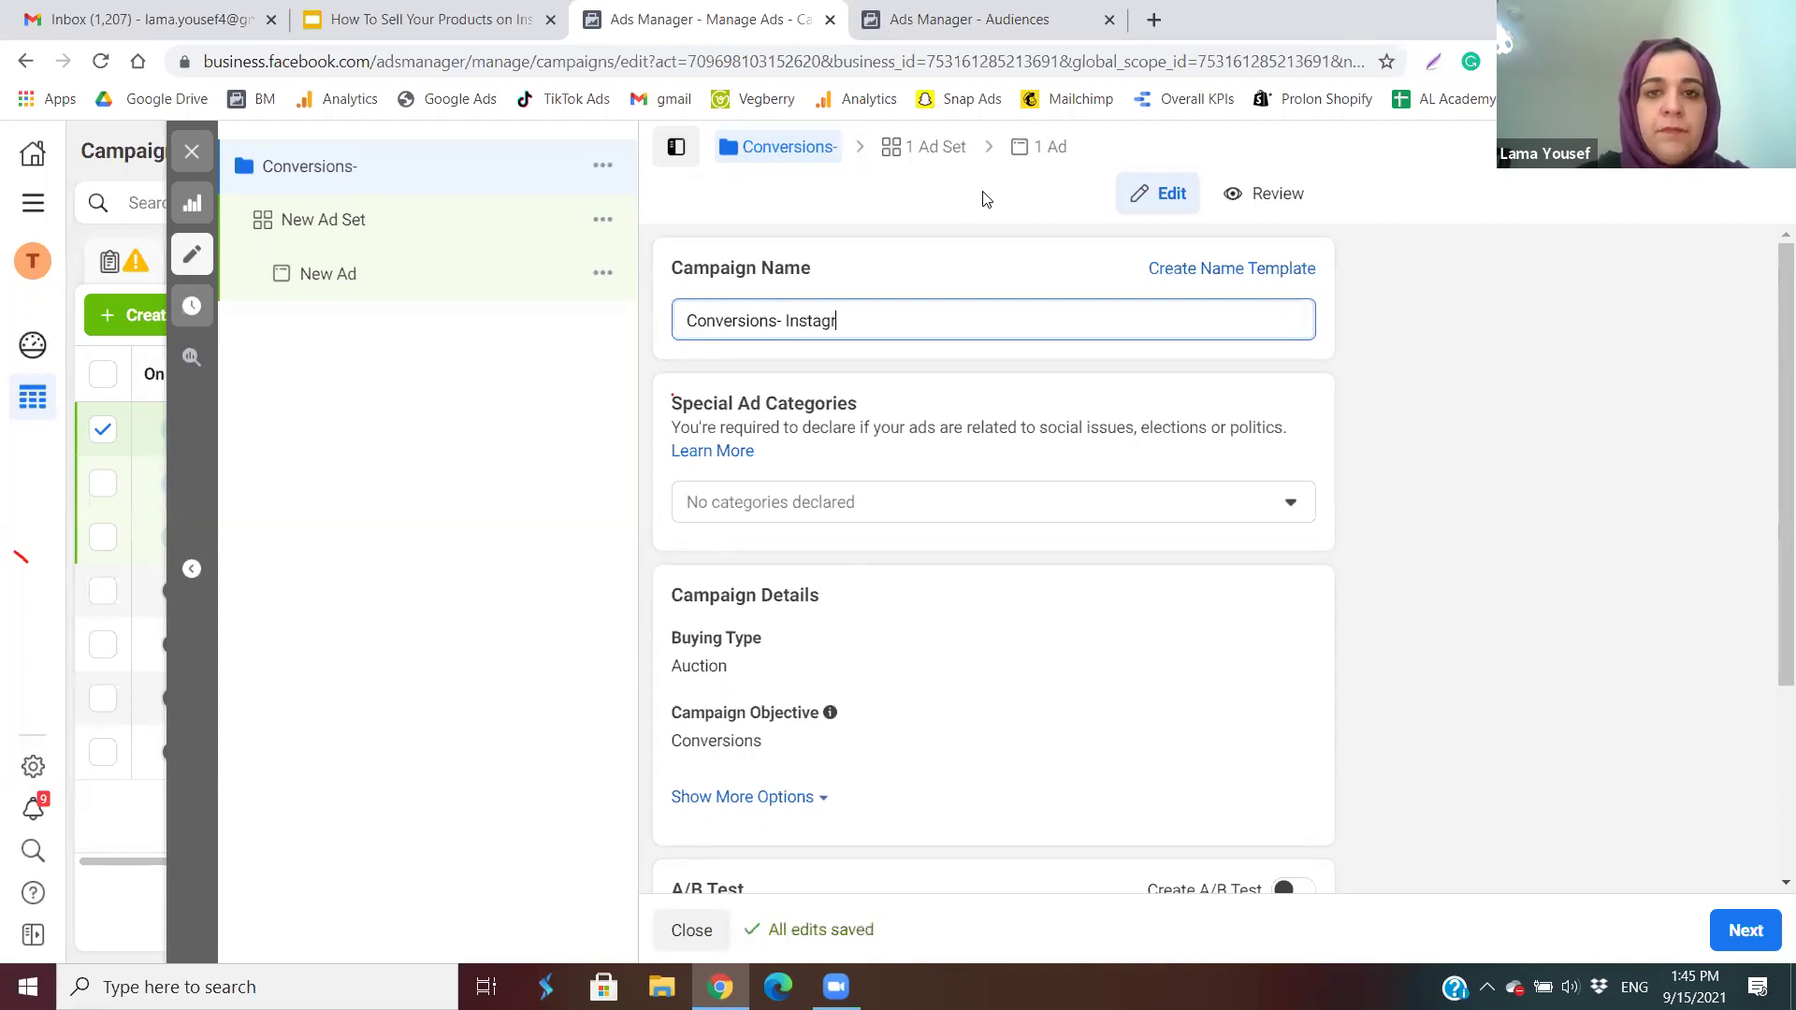
{"action": "type", "text": "am Engagers"}
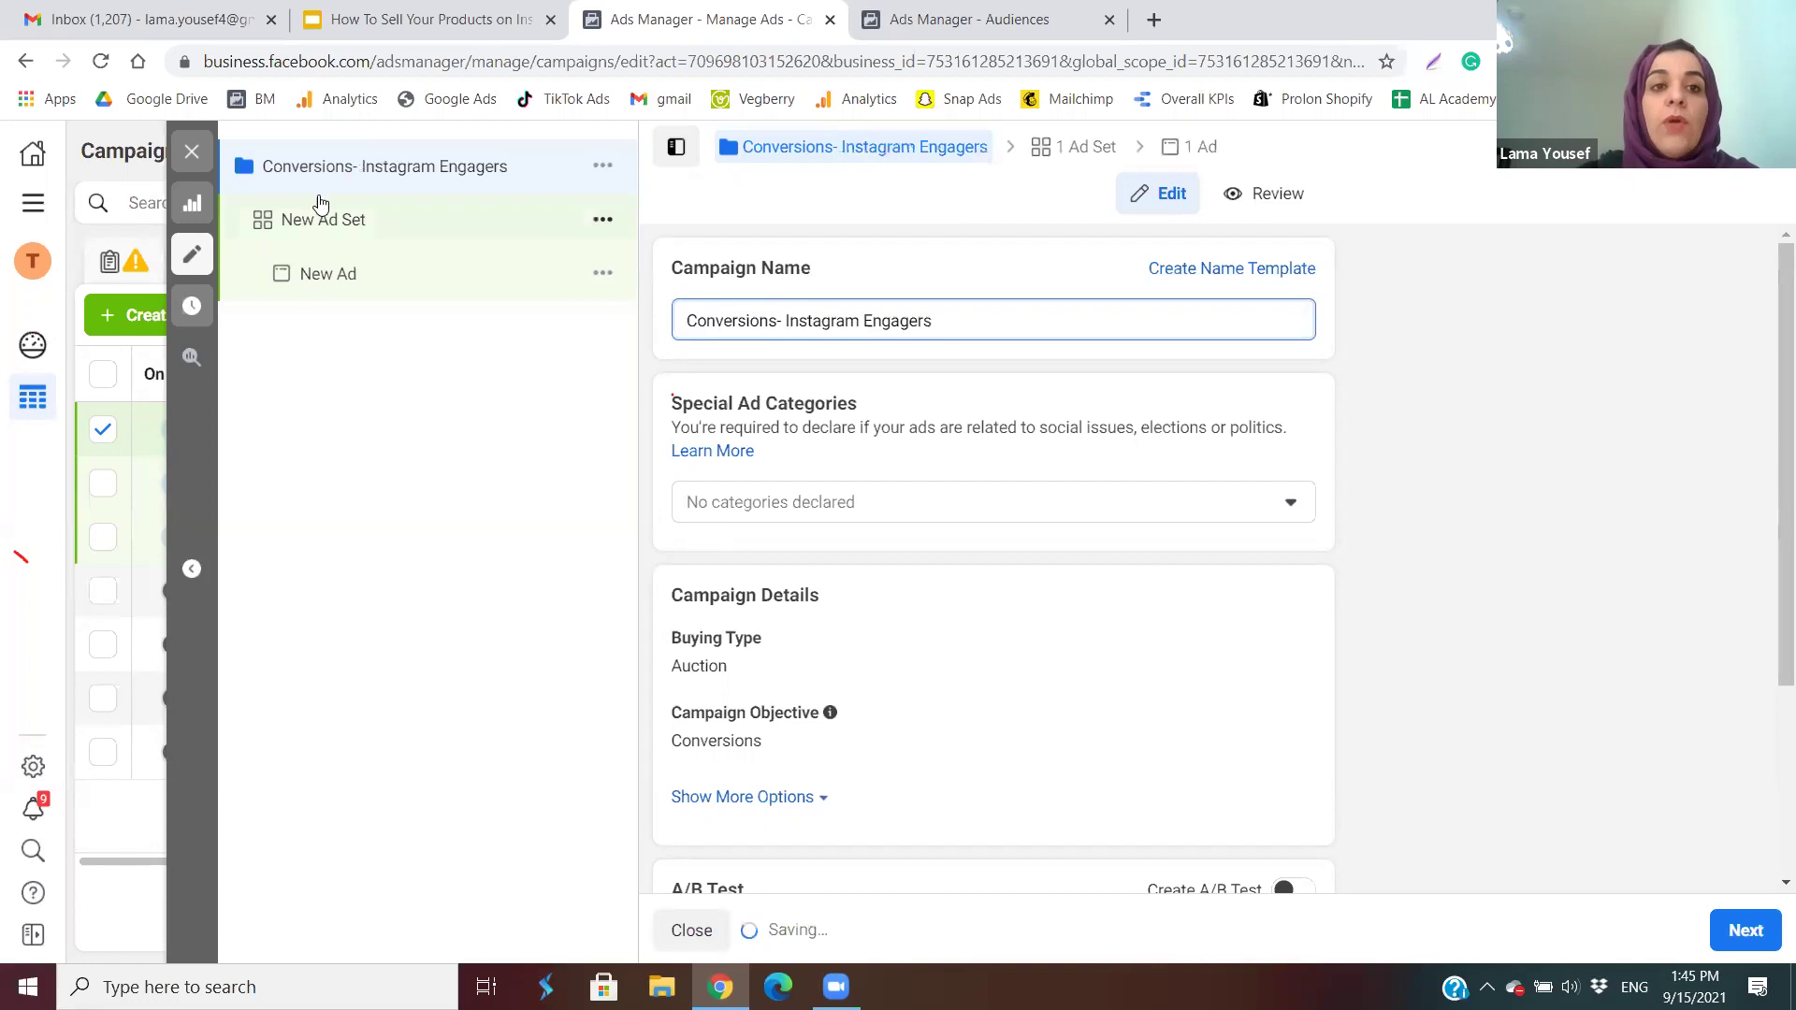
Open the New Ad Set settings, show the Ad Set Level slide in Google Slides, then return.
{"action": "left_click", "coordinate": [346, 225]}
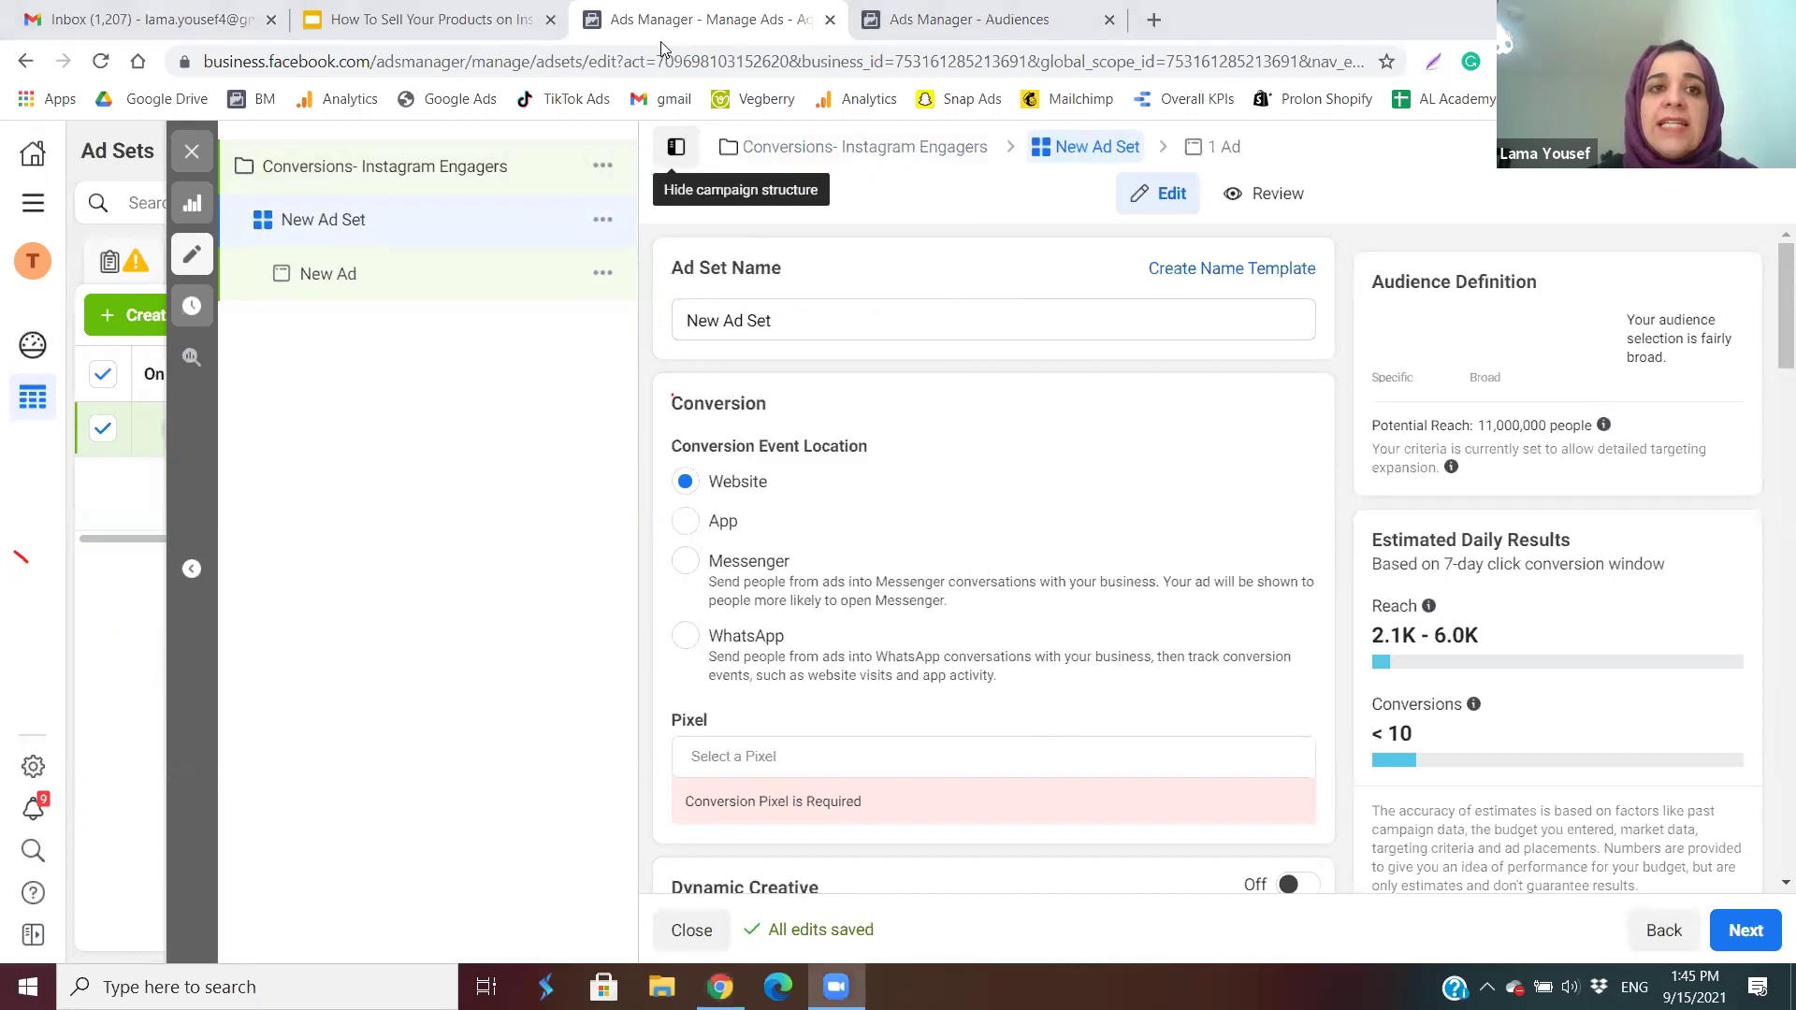
{"action": "left_click", "coordinate": [430, 19]}
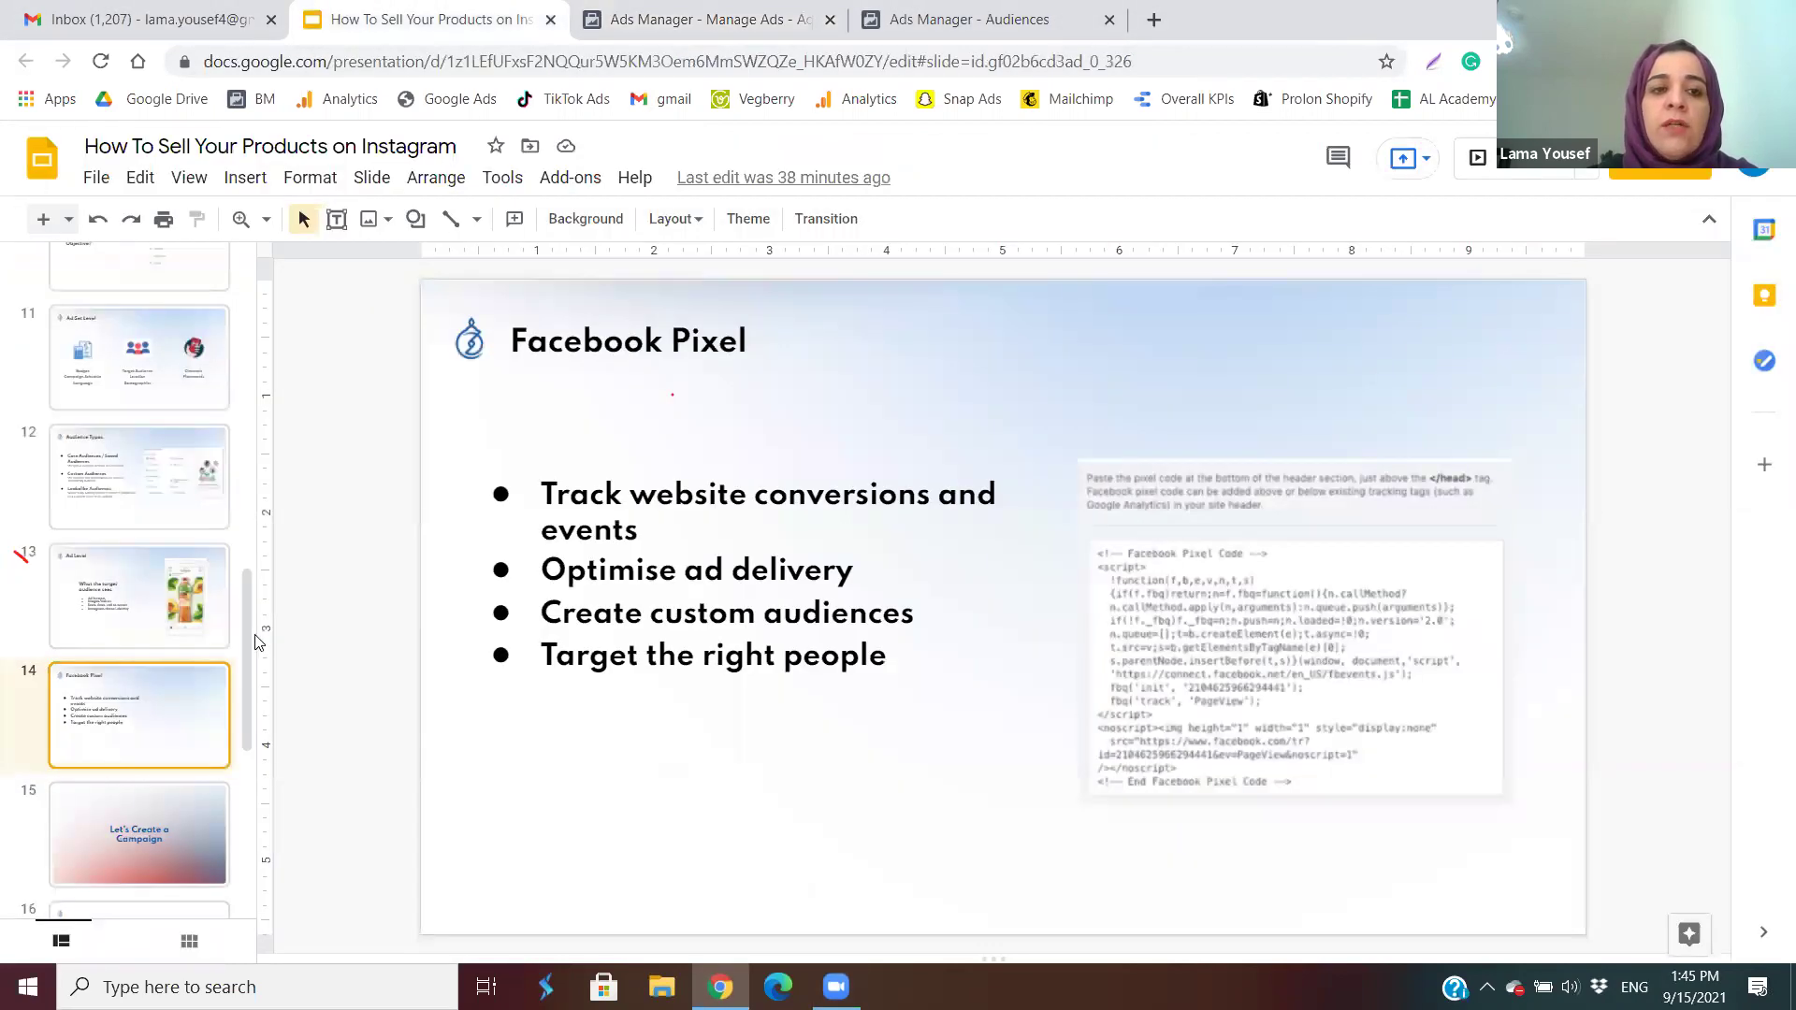
{"action": "scroll", "coordinate": [252, 630], "scroll_direction": "up", "scroll_amount": 1}
{"action": "left_click", "coordinate": [138, 449]}
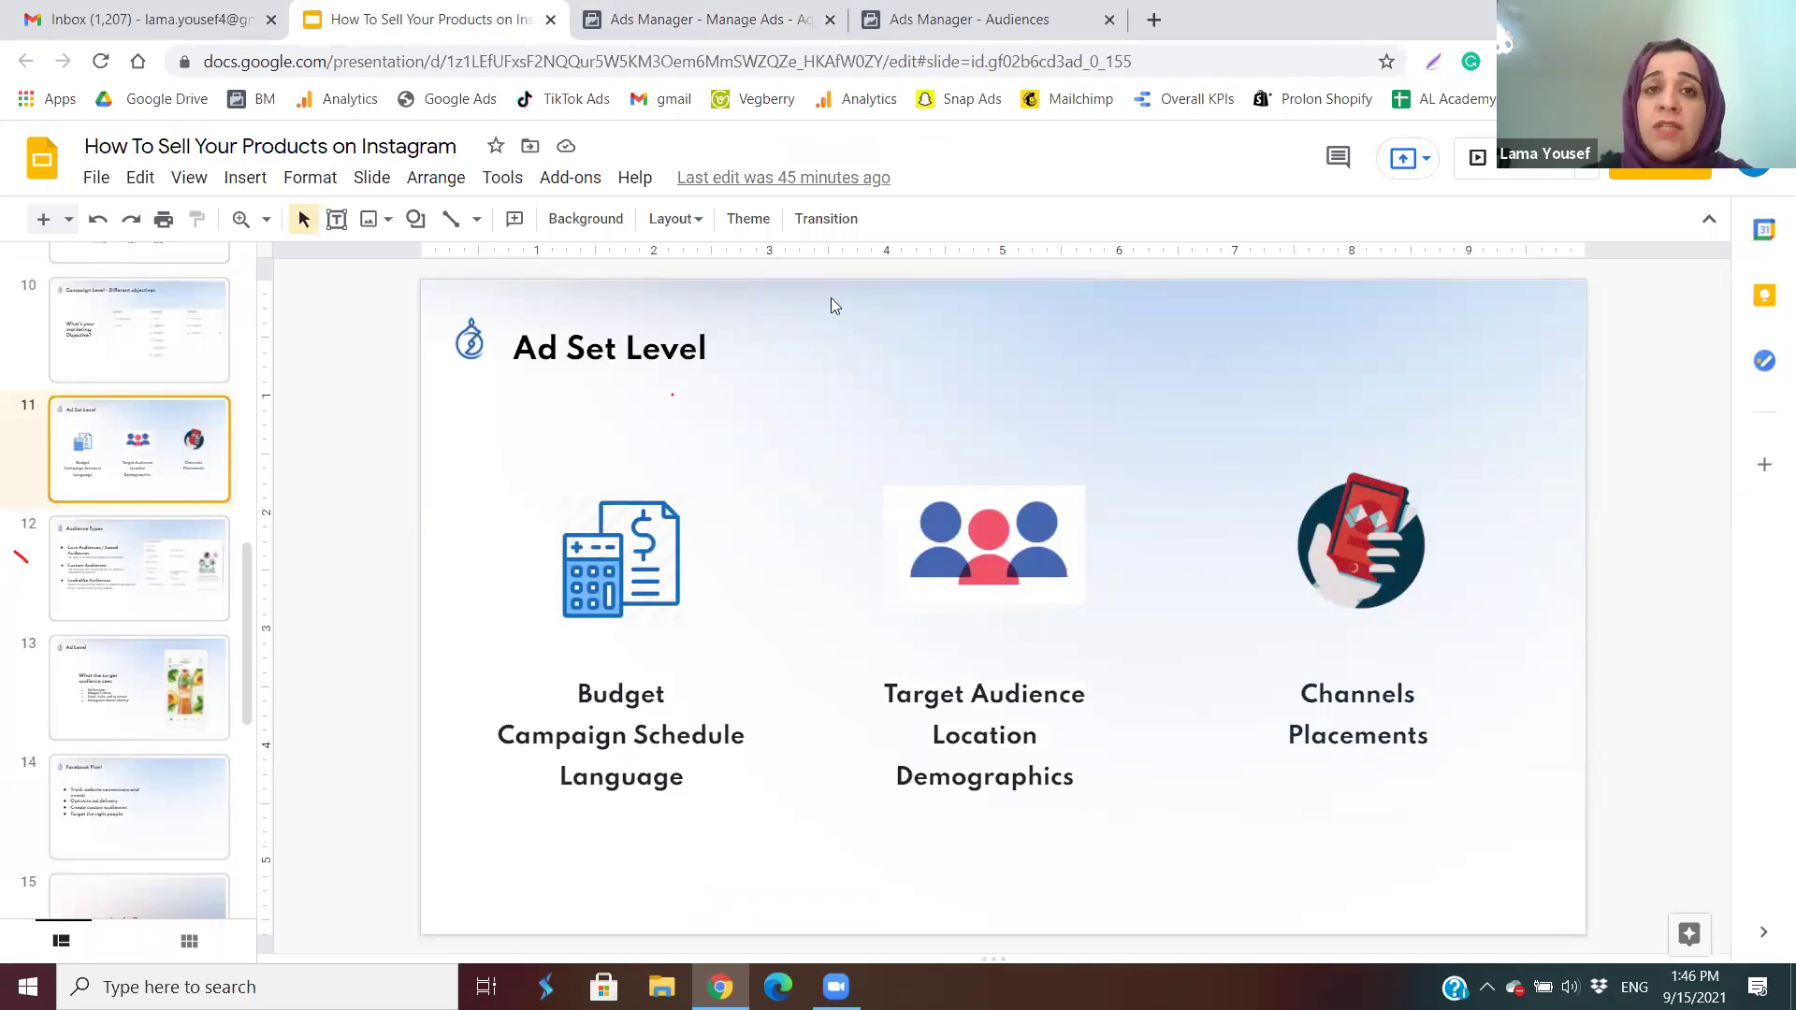
{"action": "left_click", "coordinate": [722, 13]}
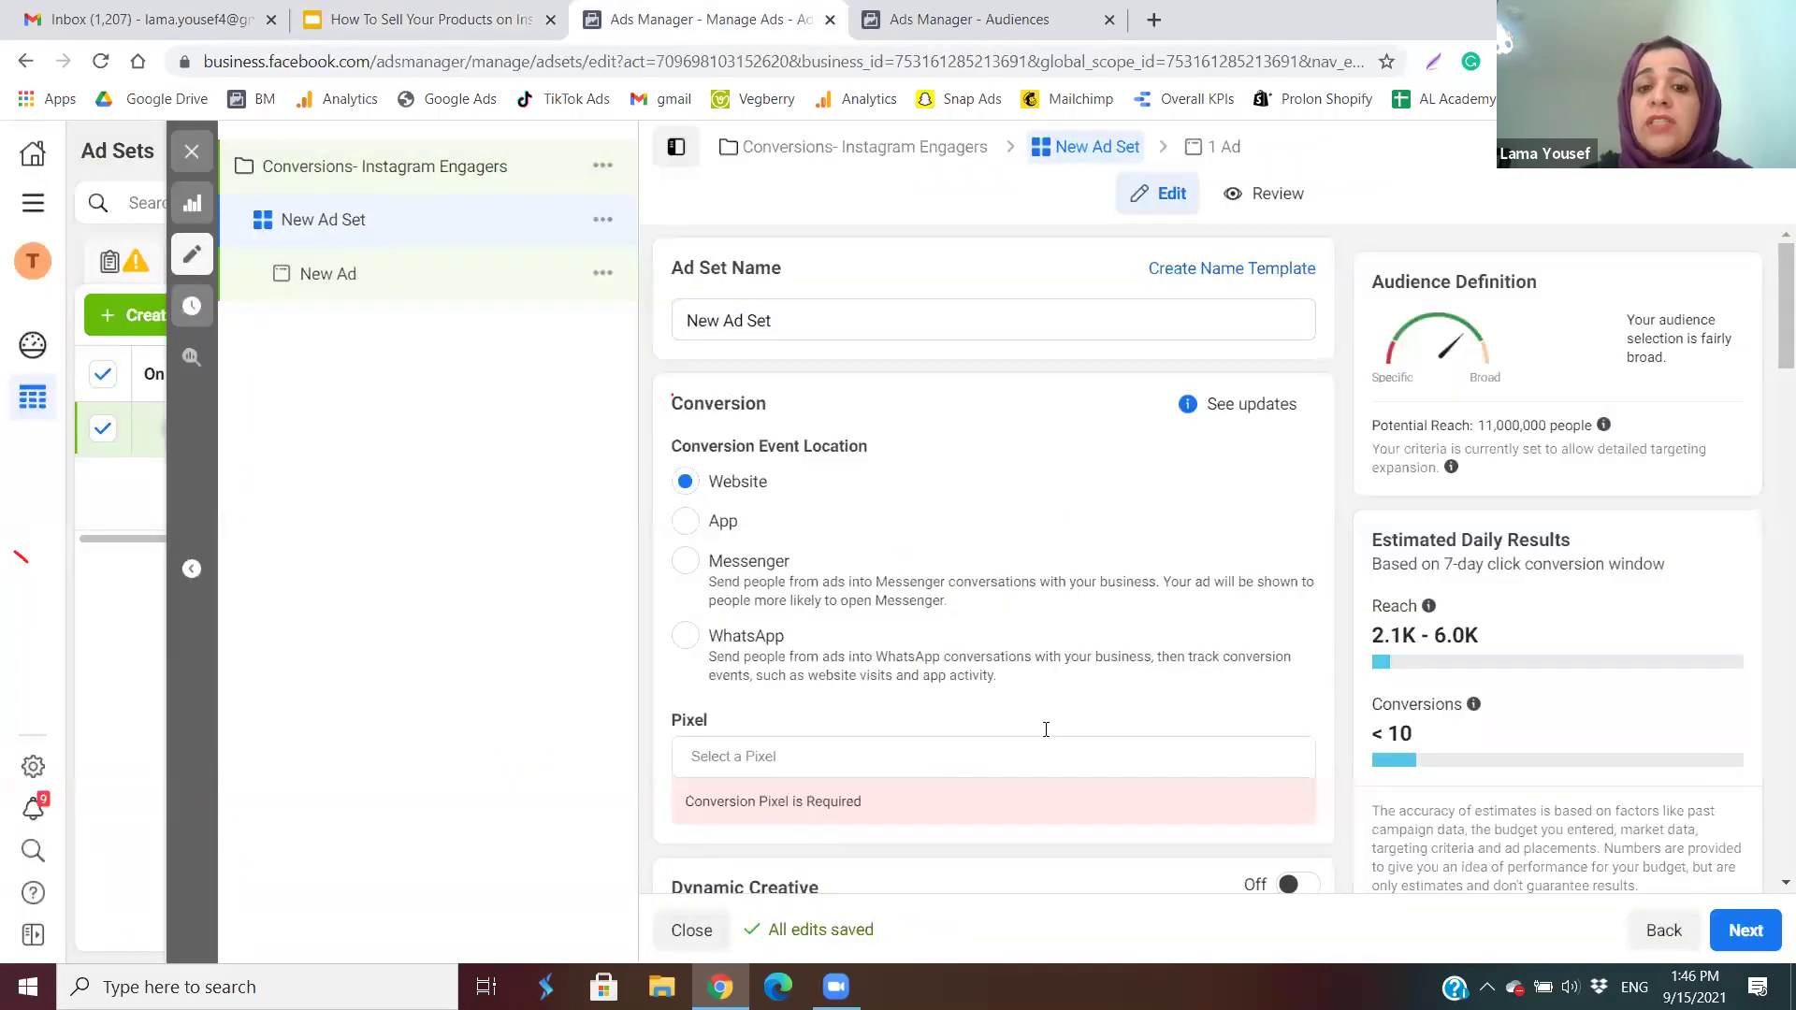
Choose Talis Fashion KSA's Pixel for tracking the ad set's conversions.
{"action": "left_click", "coordinate": [934, 756]}
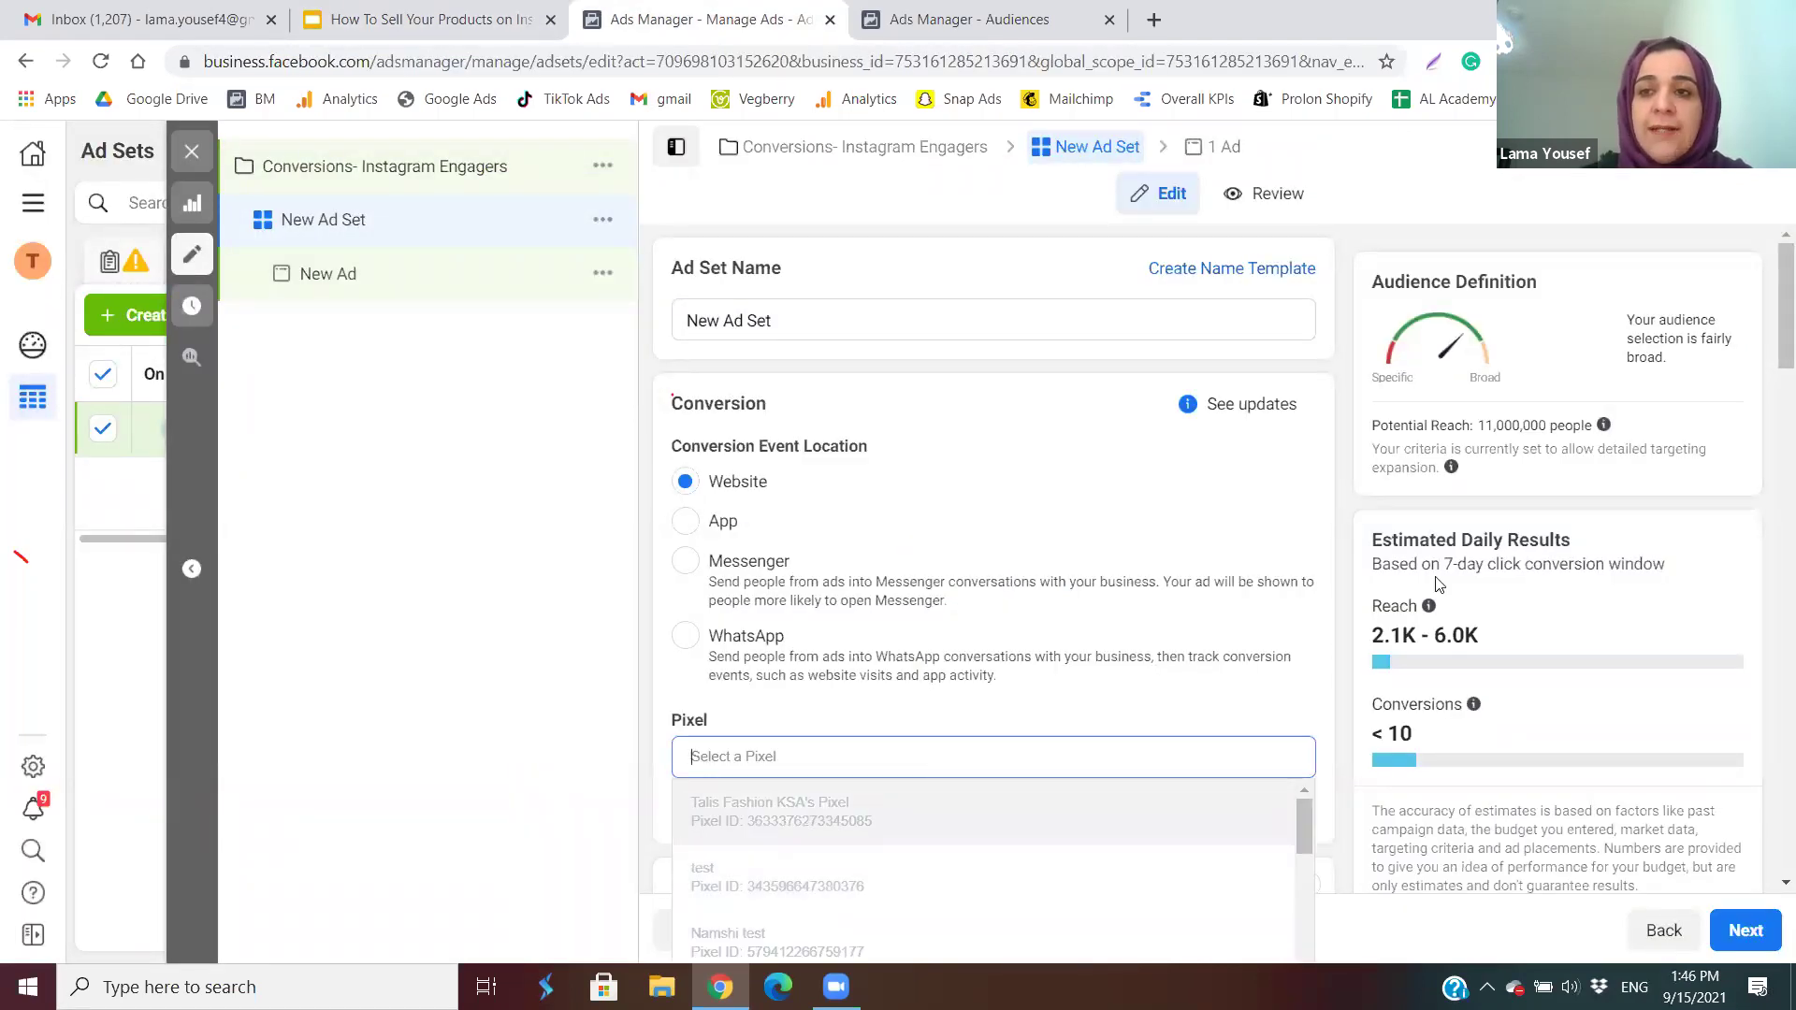
{"action": "left_click", "coordinate": [1773, 385]}
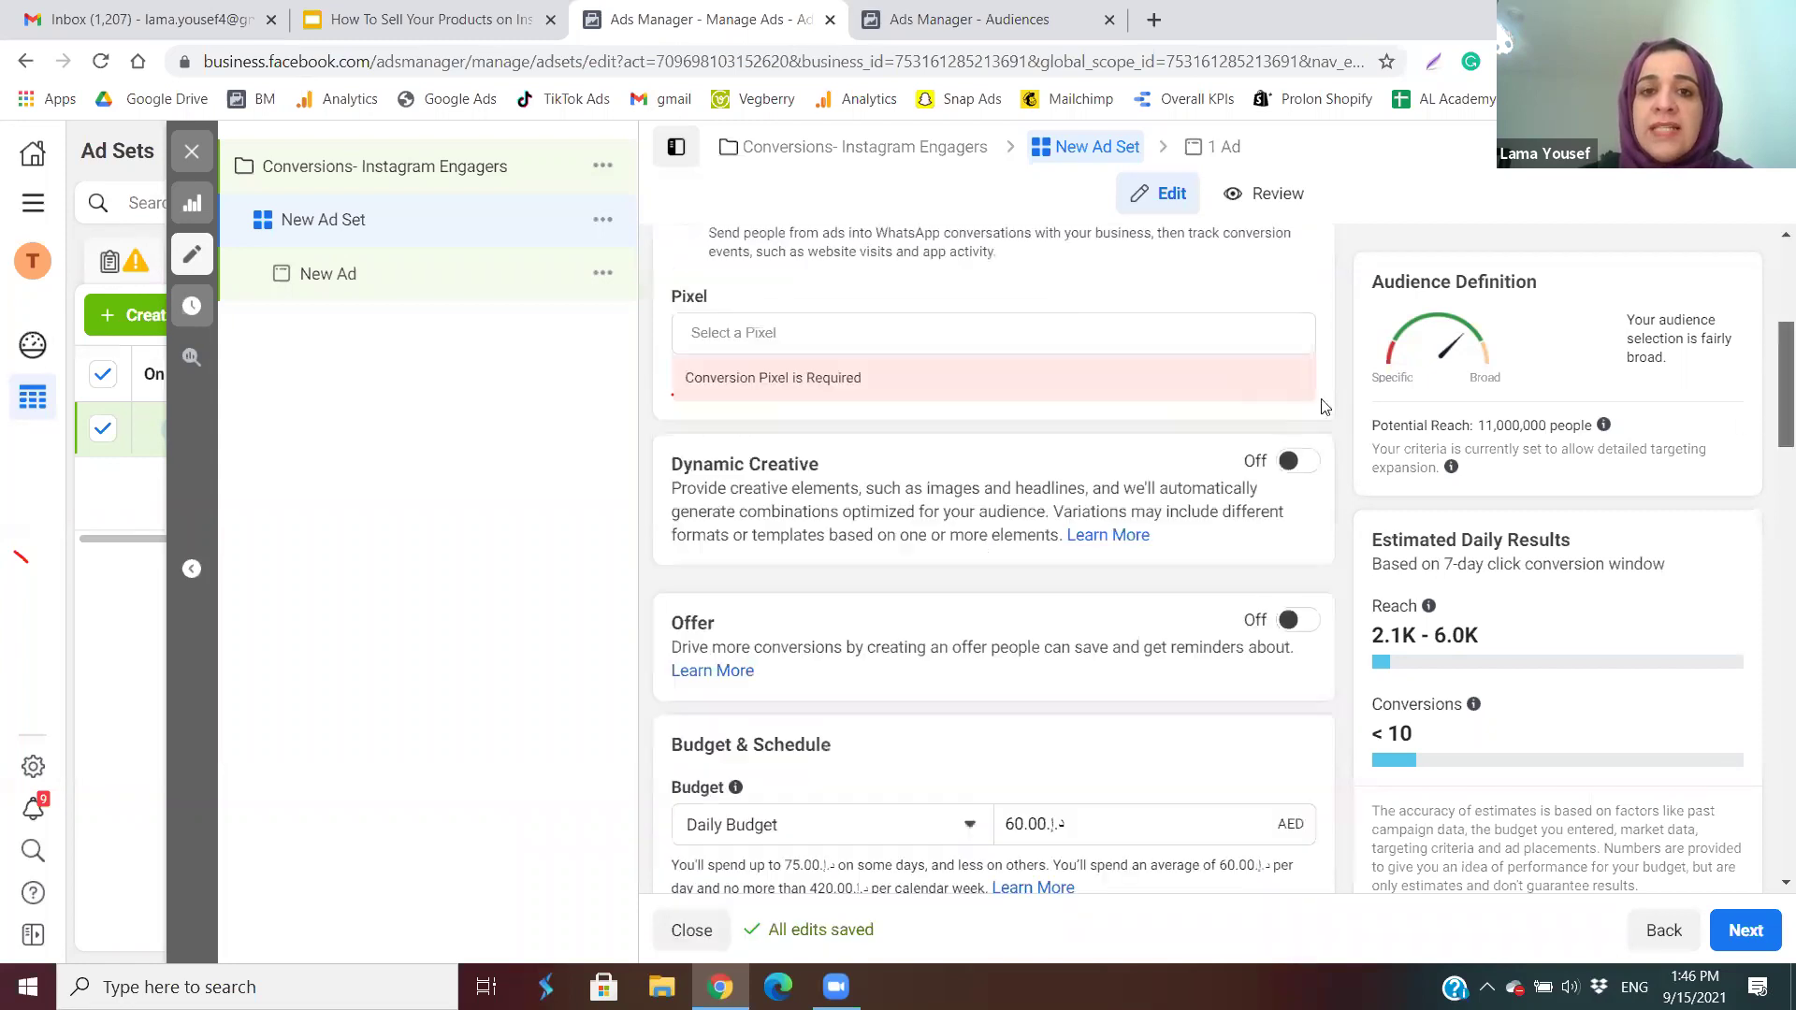
{"action": "left_click", "coordinate": [998, 321]}
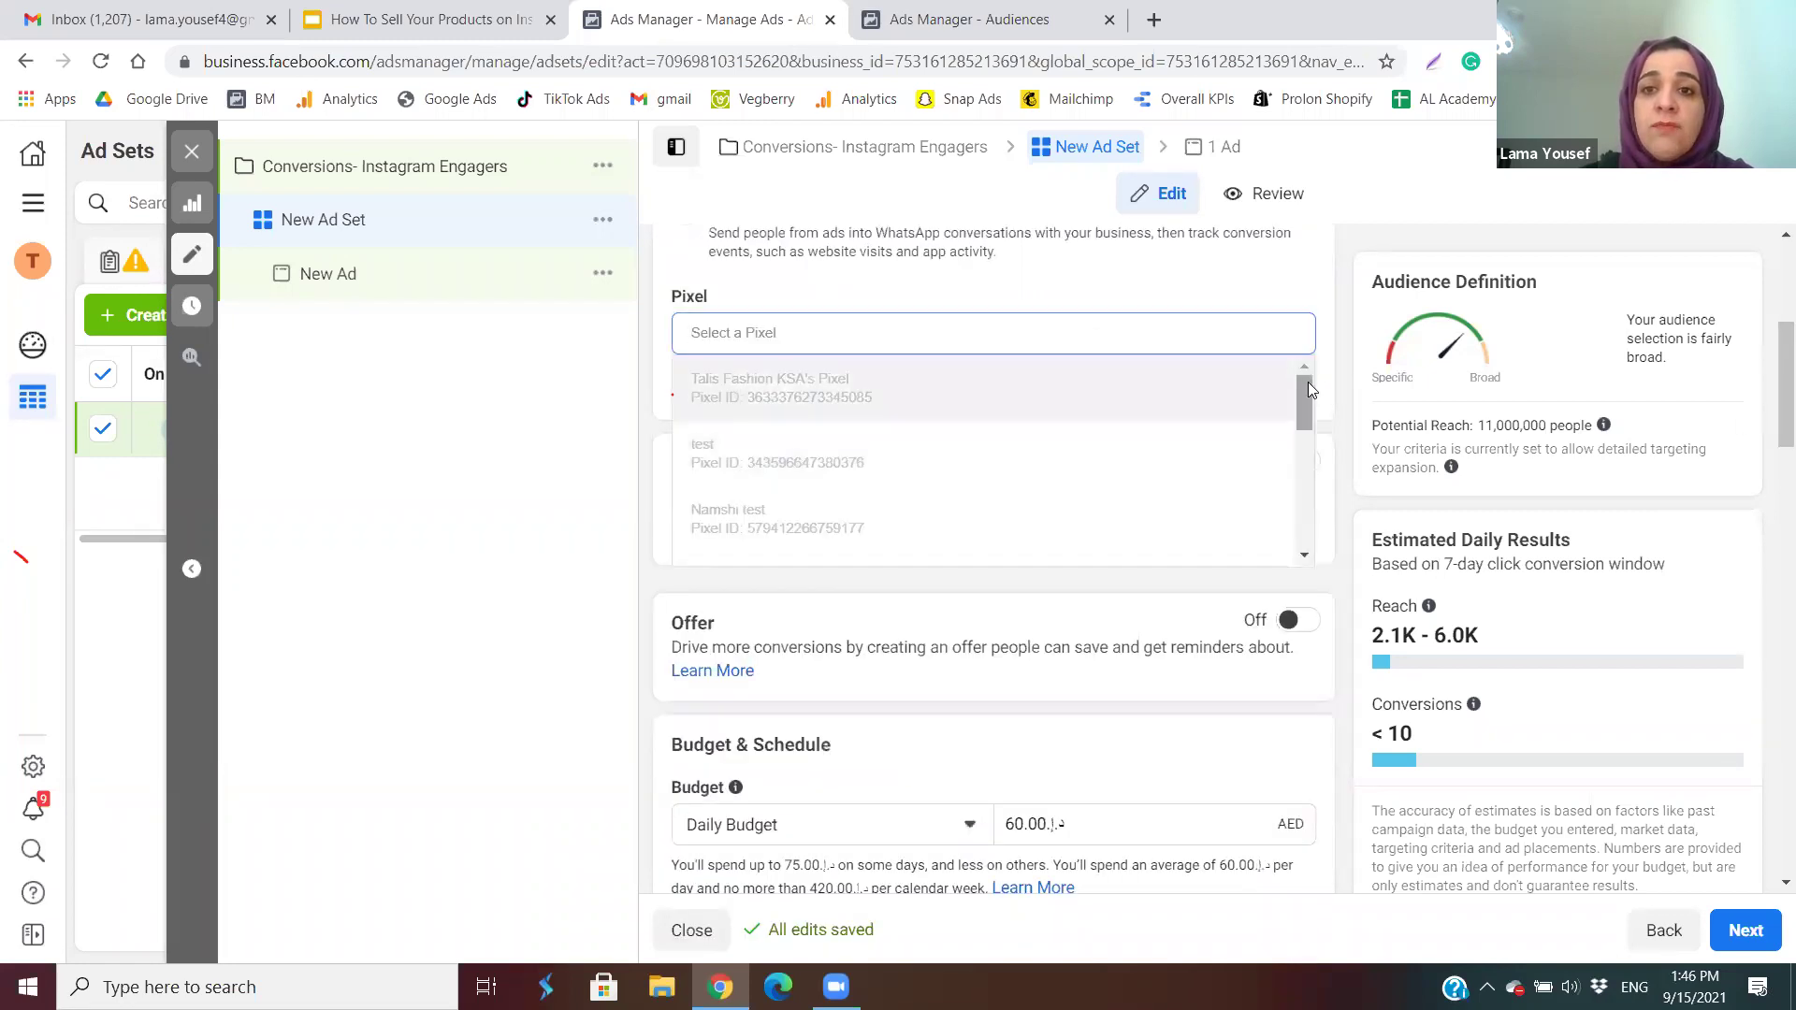
{"action": "scroll", "coordinate": [1297, 451], "scroll_direction": "down", "scroll_amount": 3}
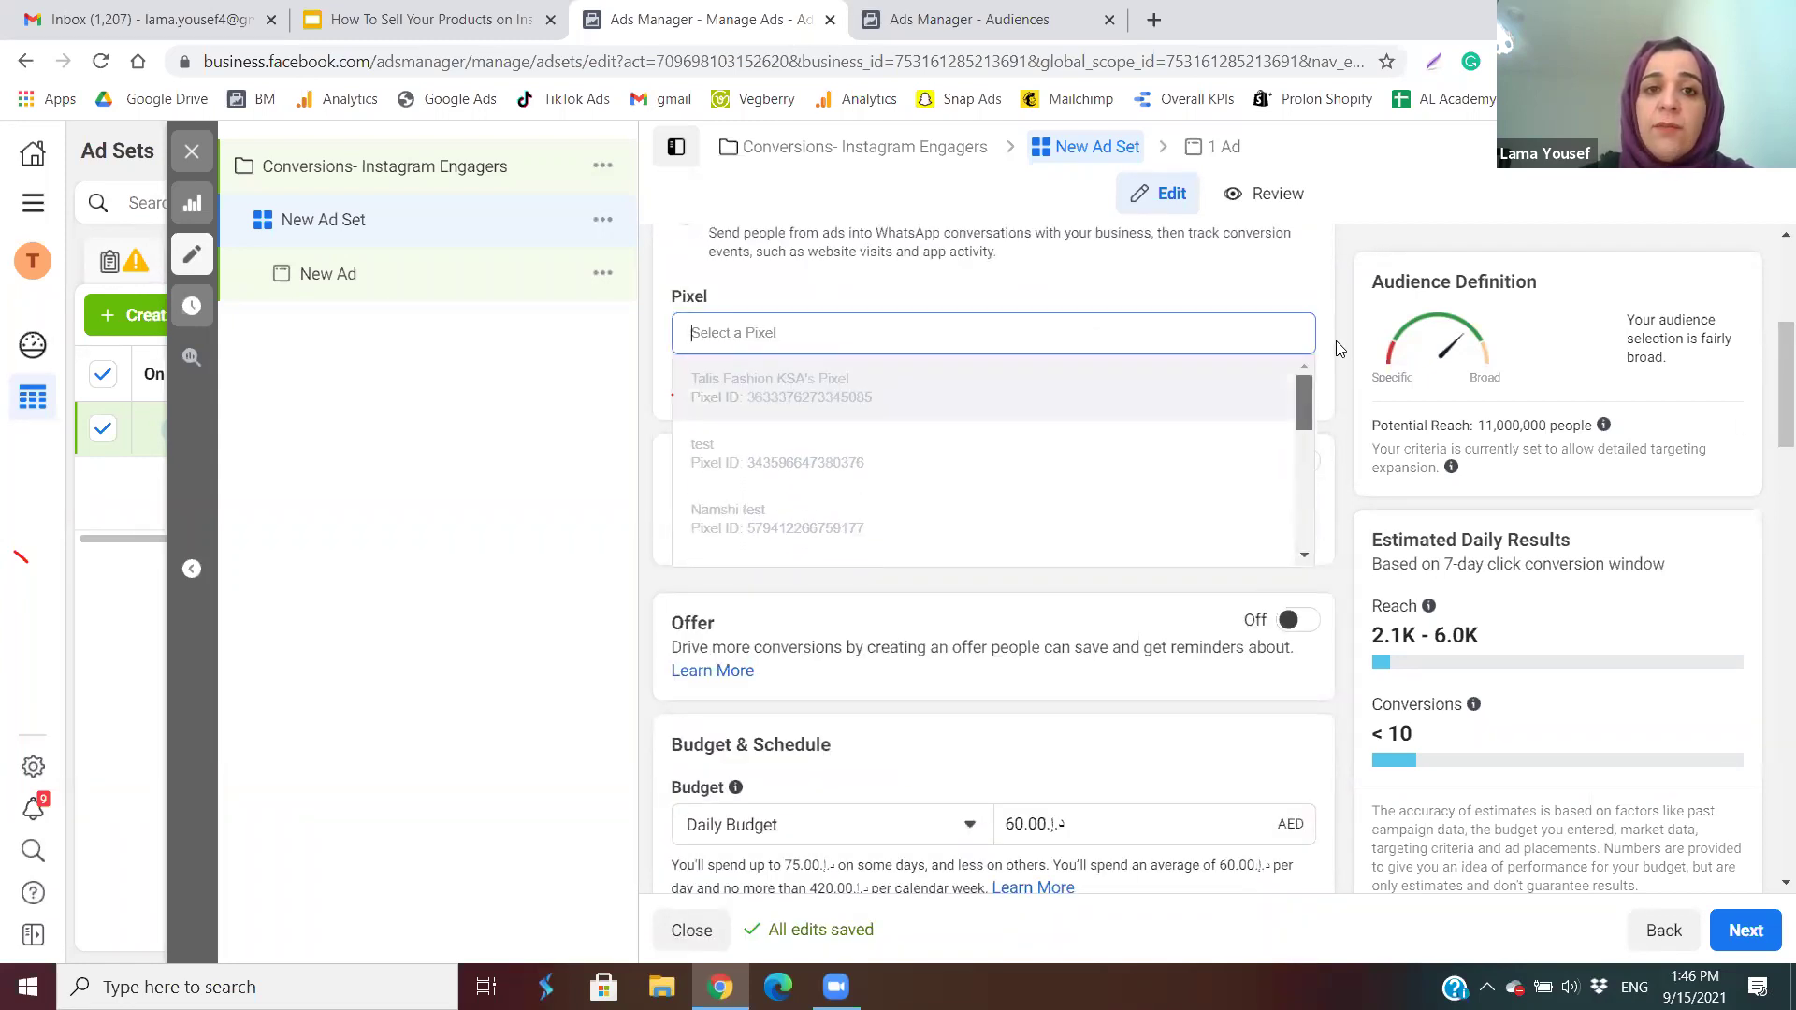
{"action": "left_click", "coordinate": [742, 394]}
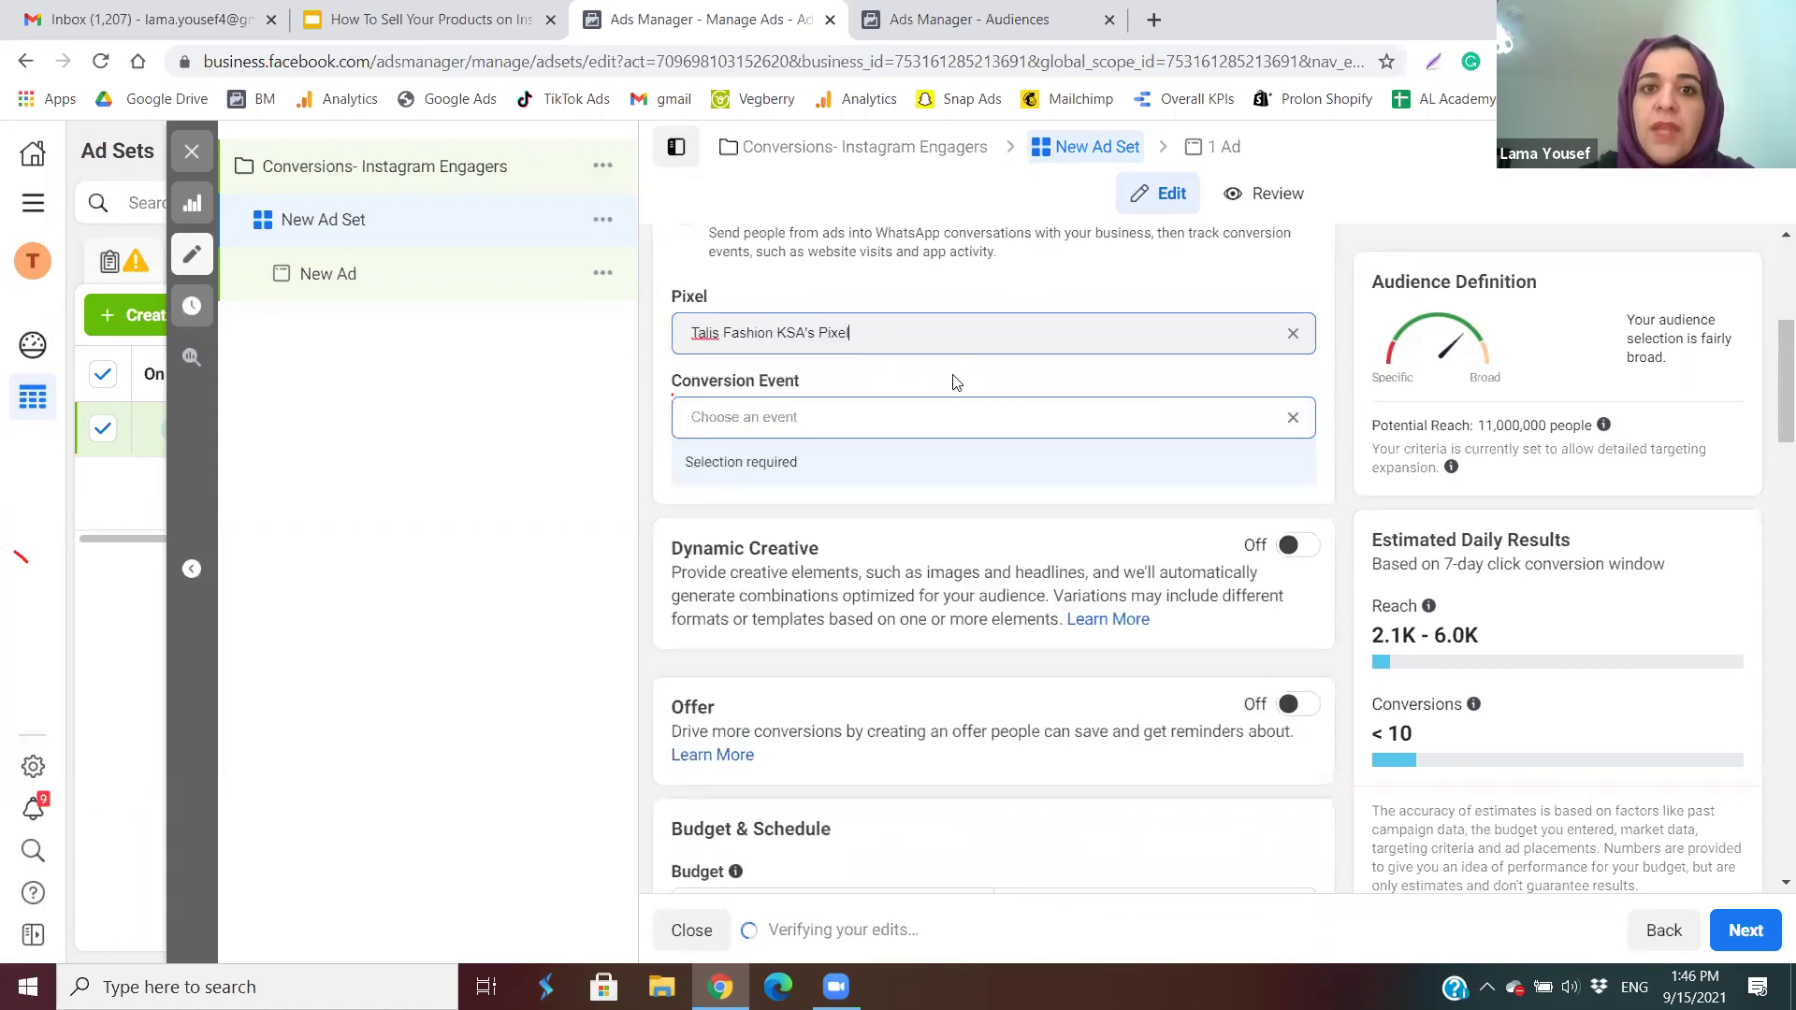
Open the Conversion Event list and scroll through the available events.
{"action": "left_click", "coordinate": [1067, 412]}
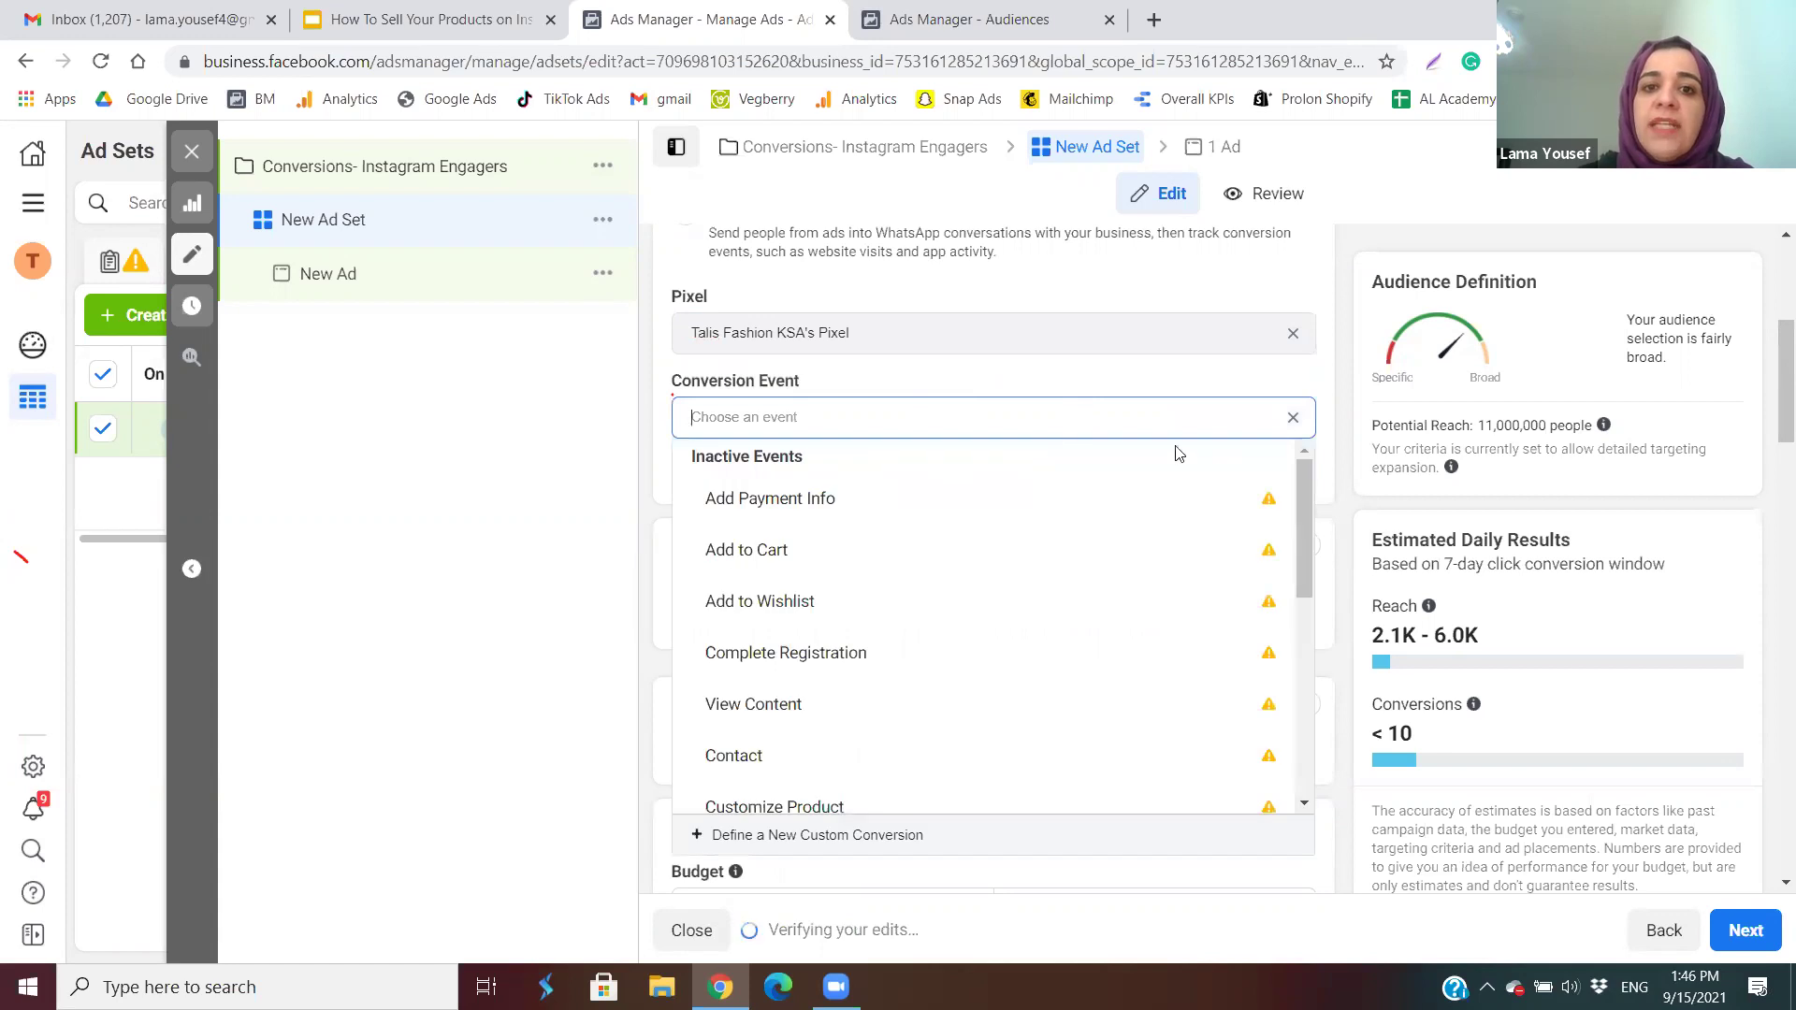
{"action": "left_click", "coordinate": [1307, 516]}
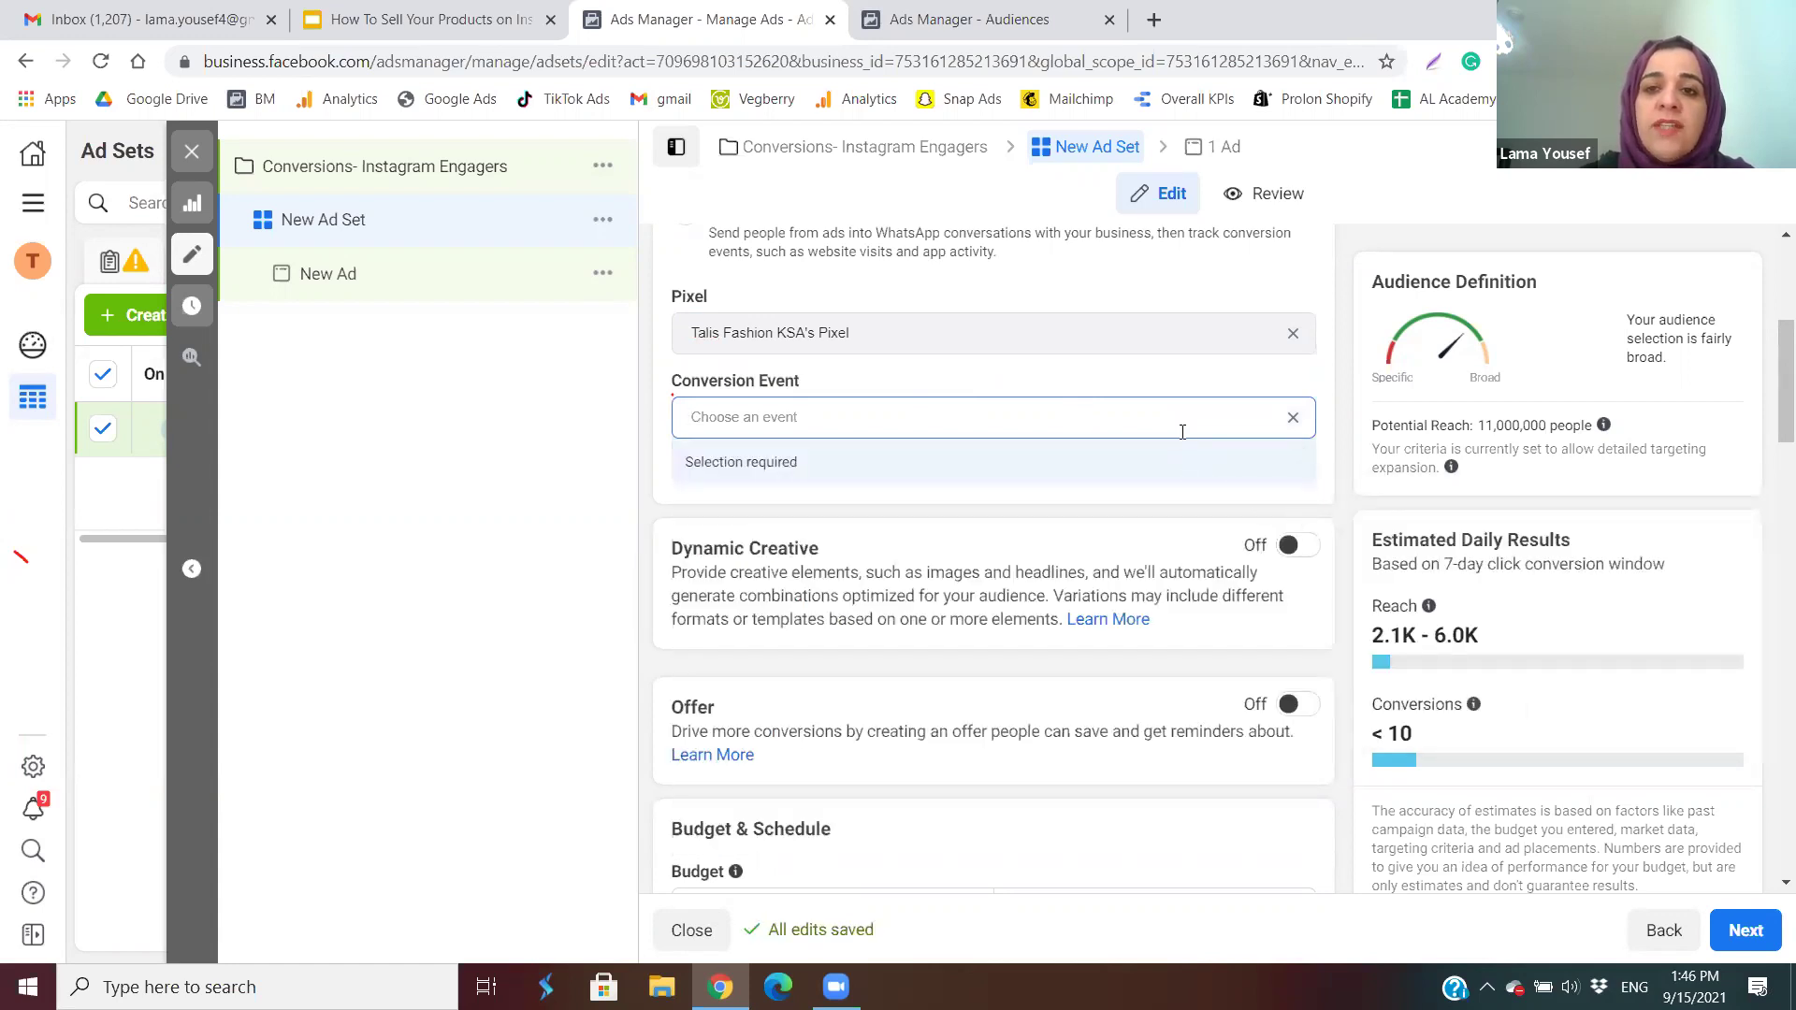
{"action": "left_click", "coordinate": [1183, 432]}
{"action": "left_click", "coordinate": [1303, 505]}
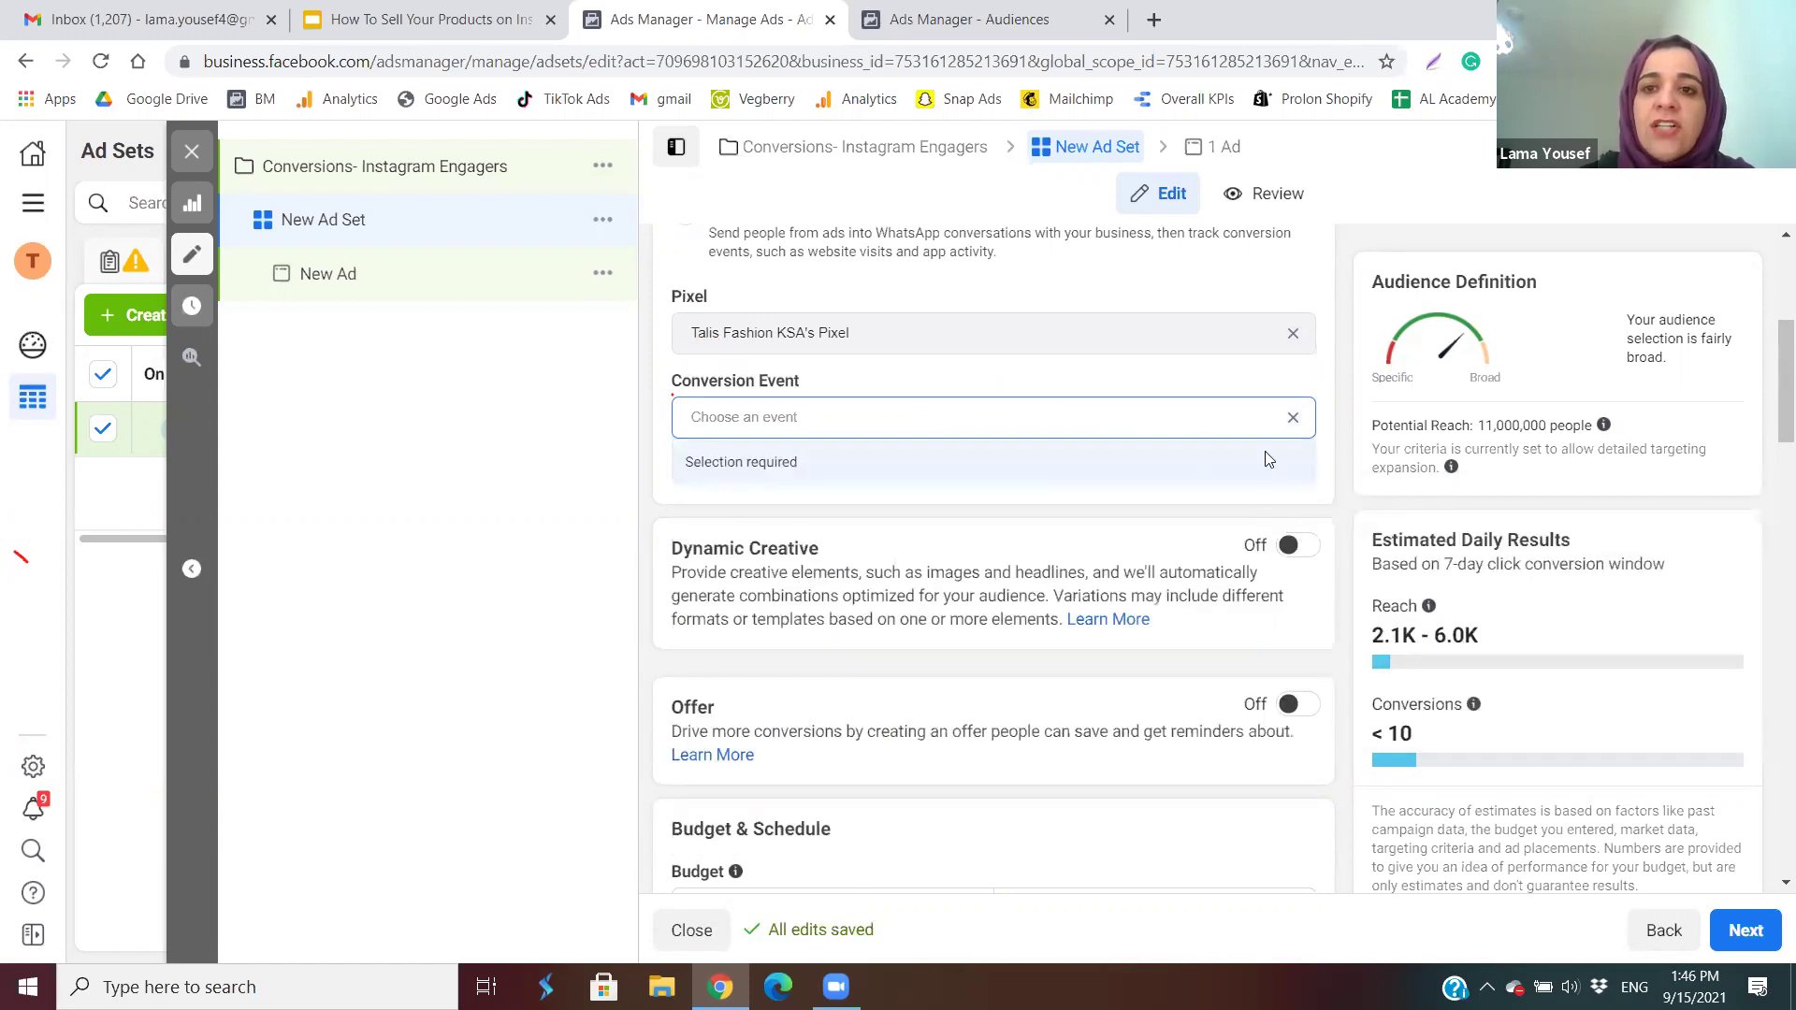
{"action": "left_click", "coordinate": [1213, 427]}
{"action": "left_click_drag", "start_coordinate": [1296, 490], "coordinate": [1300, 669]}
Set Purchase as the ad set's conversion event.
{"action": "left_click", "coordinate": [828, 580]}
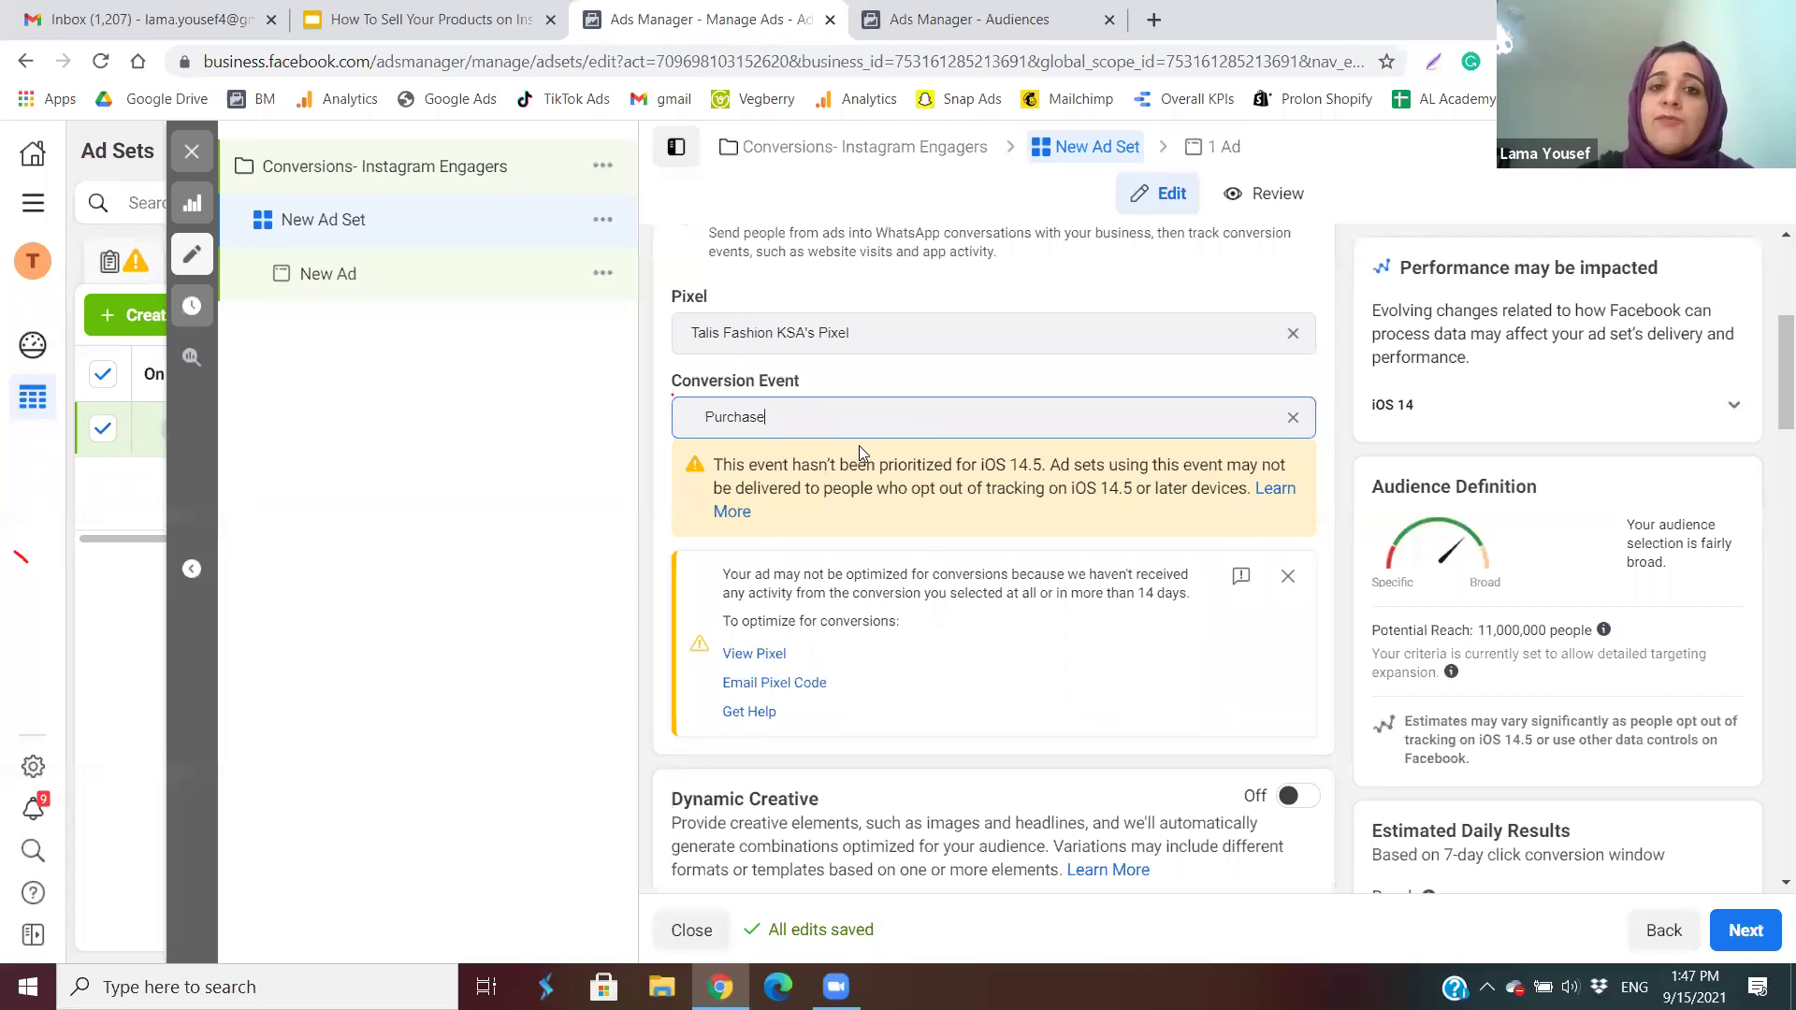
{"action": "double_click", "coordinate": [774, 416]}
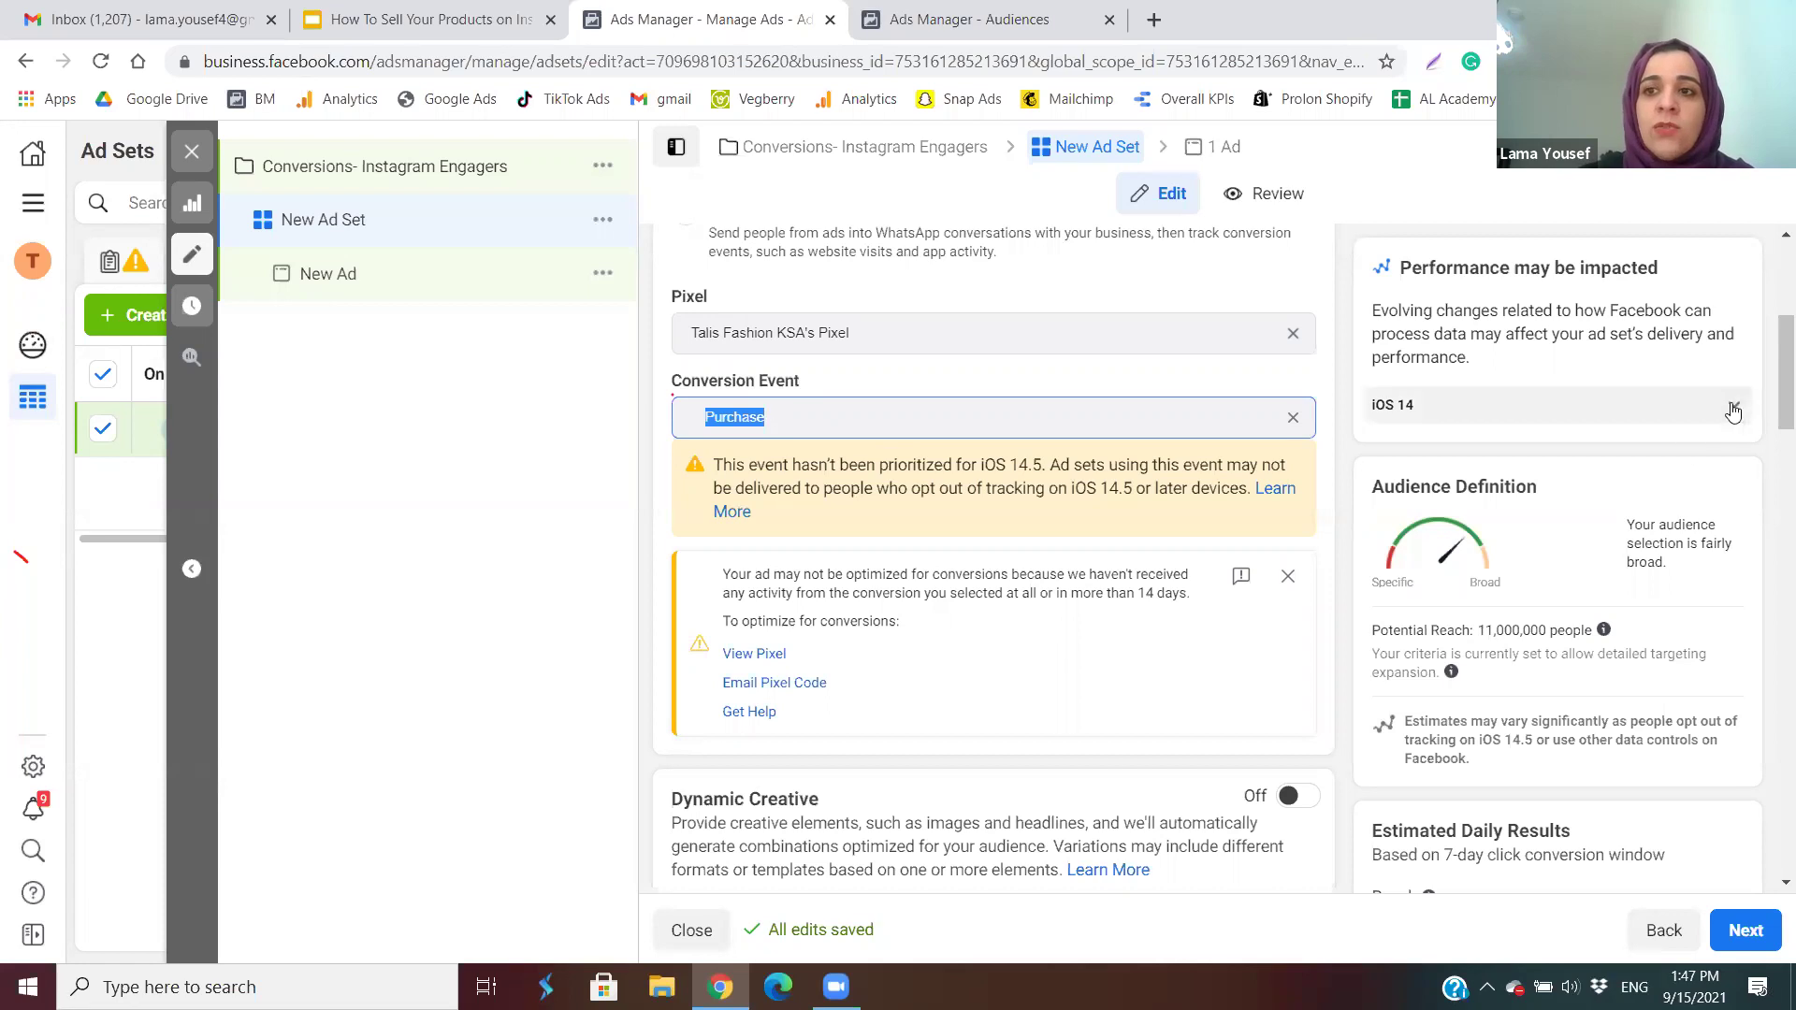
{"action": "left_click", "coordinate": [1769, 388]}
{"action": "left_click_drag", "start_coordinate": [1769, 388], "coordinate": [1770, 502]}
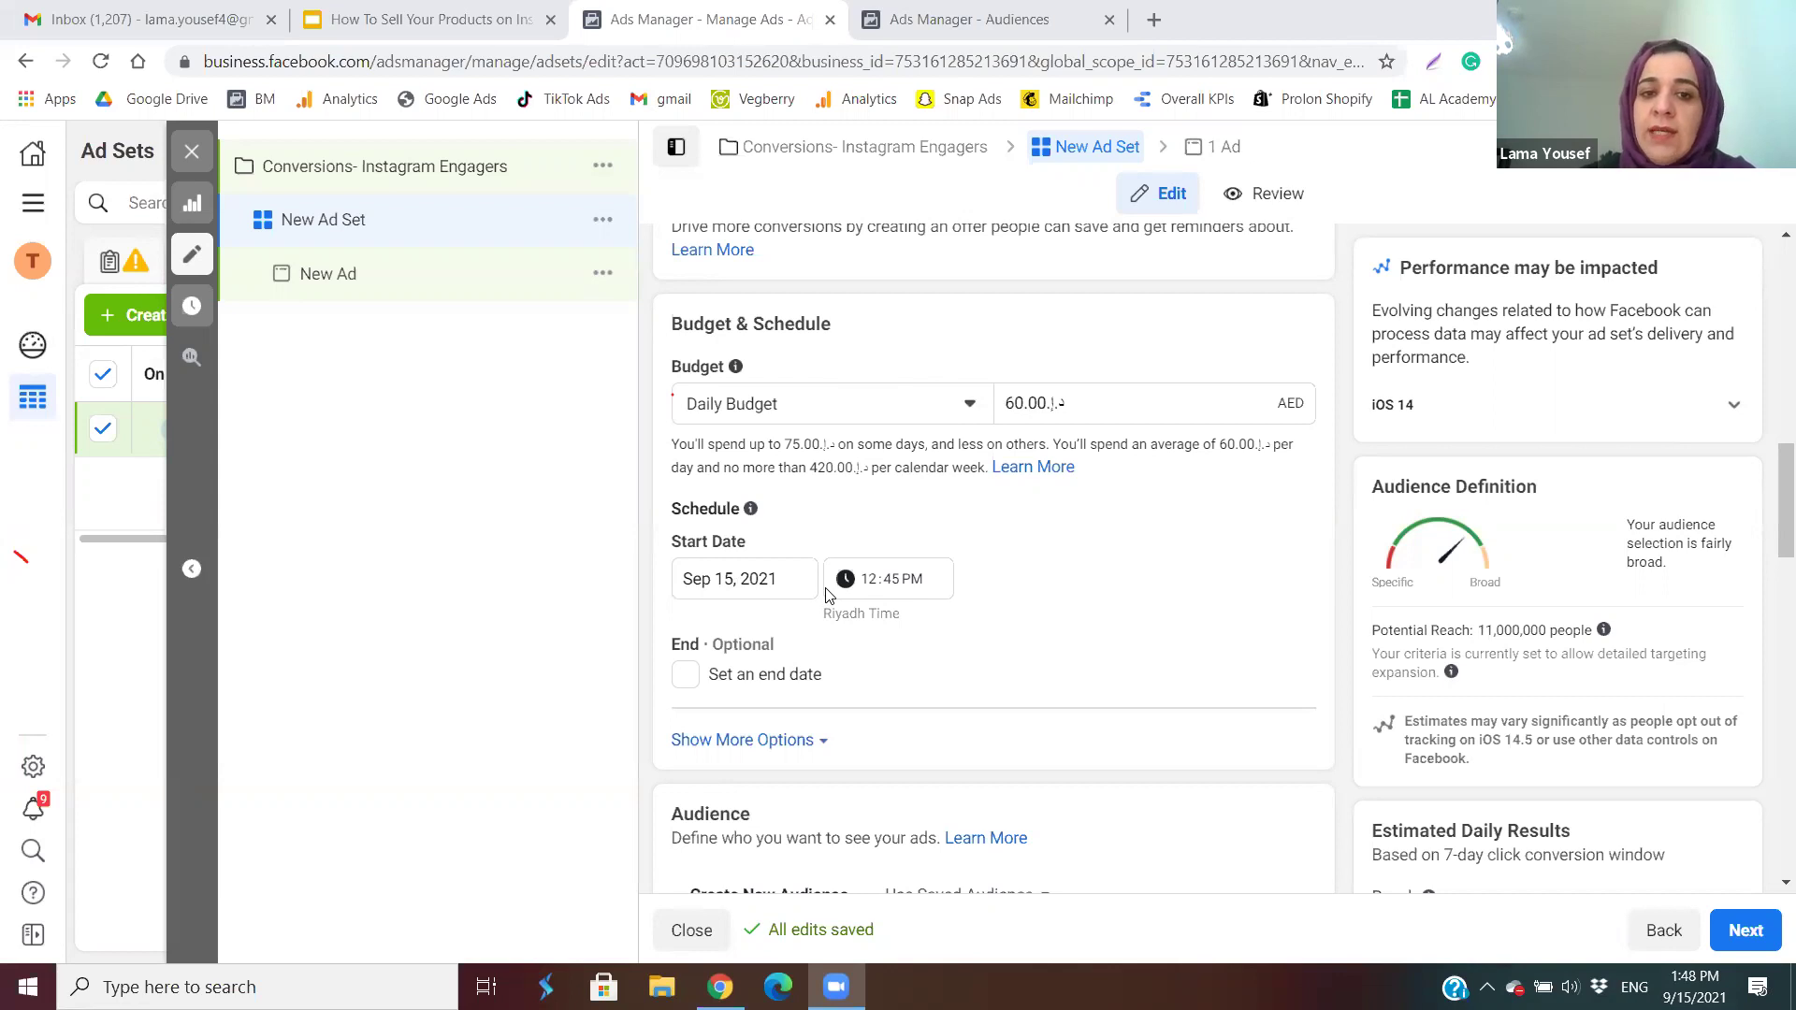
{"action": "left_click_drag", "start_coordinate": [1771, 496], "coordinate": [1769, 575]}
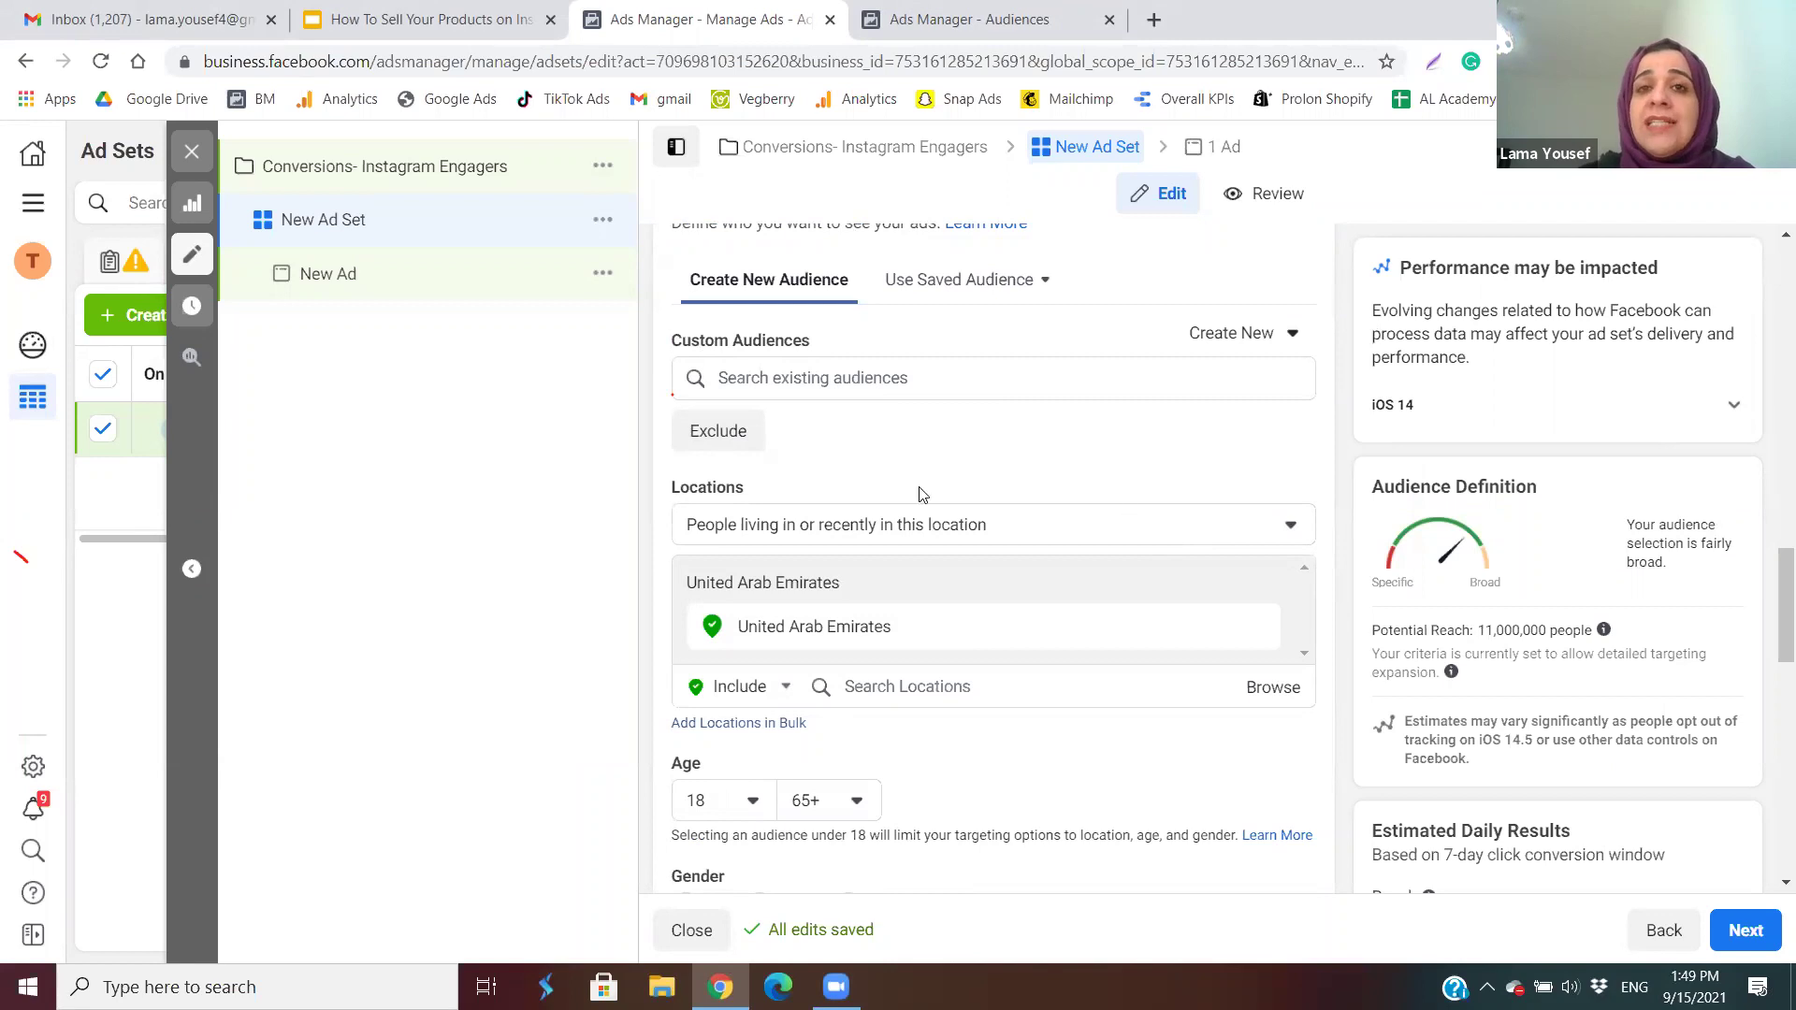
Add the saved custom audience Instagram Engagers 365 Days to the ad set.
{"action": "left_click", "coordinate": [871, 369]}
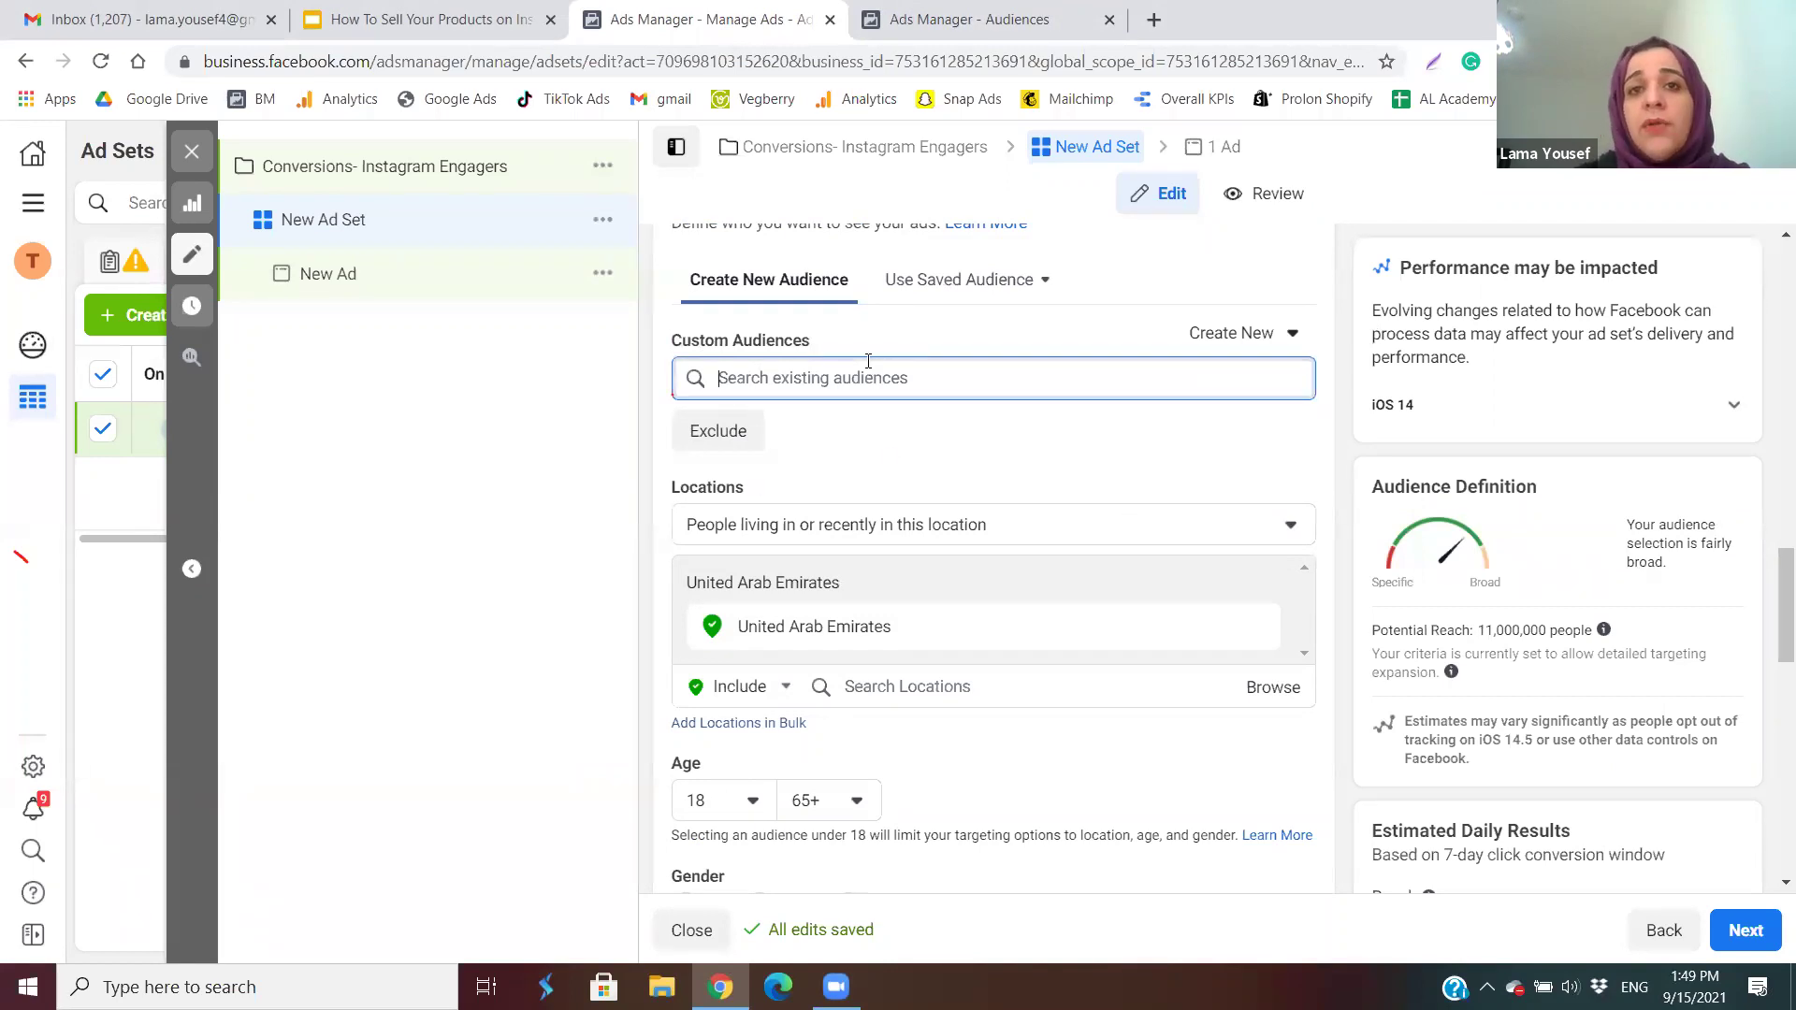
{"action": "left_click", "coordinate": [858, 378]}
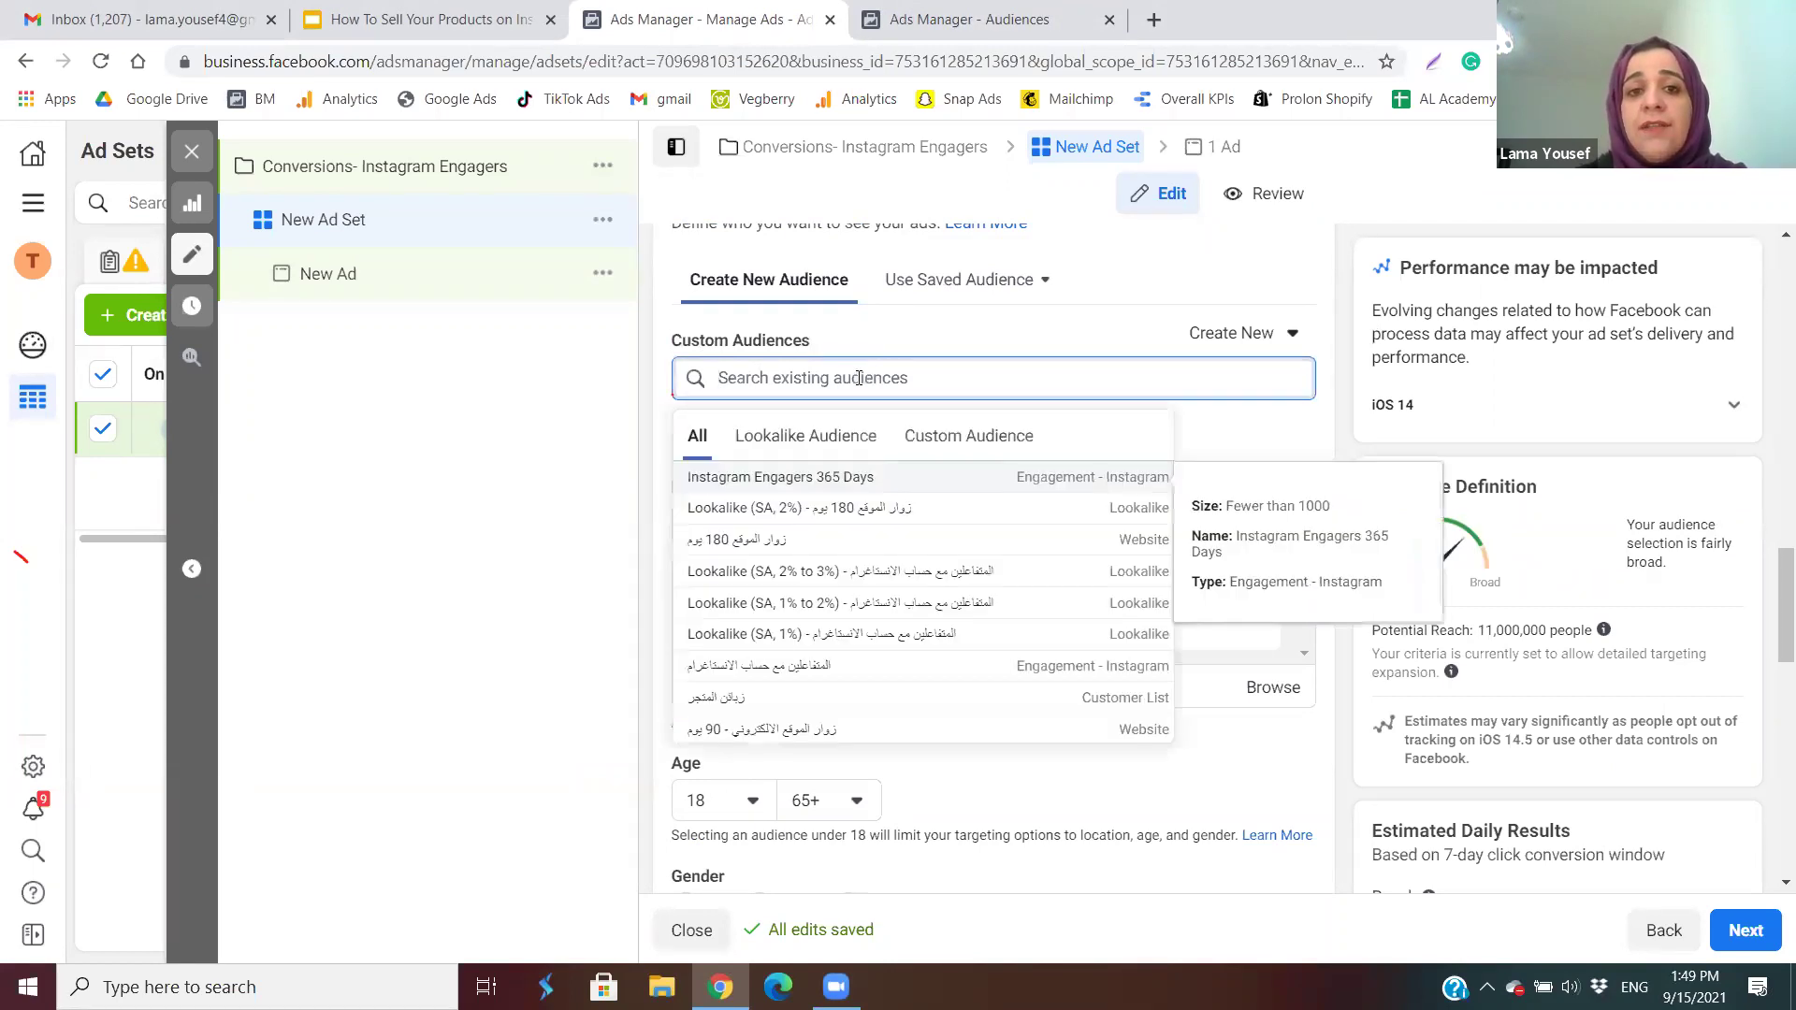
{"action": "left_click", "coordinate": [940, 445]}
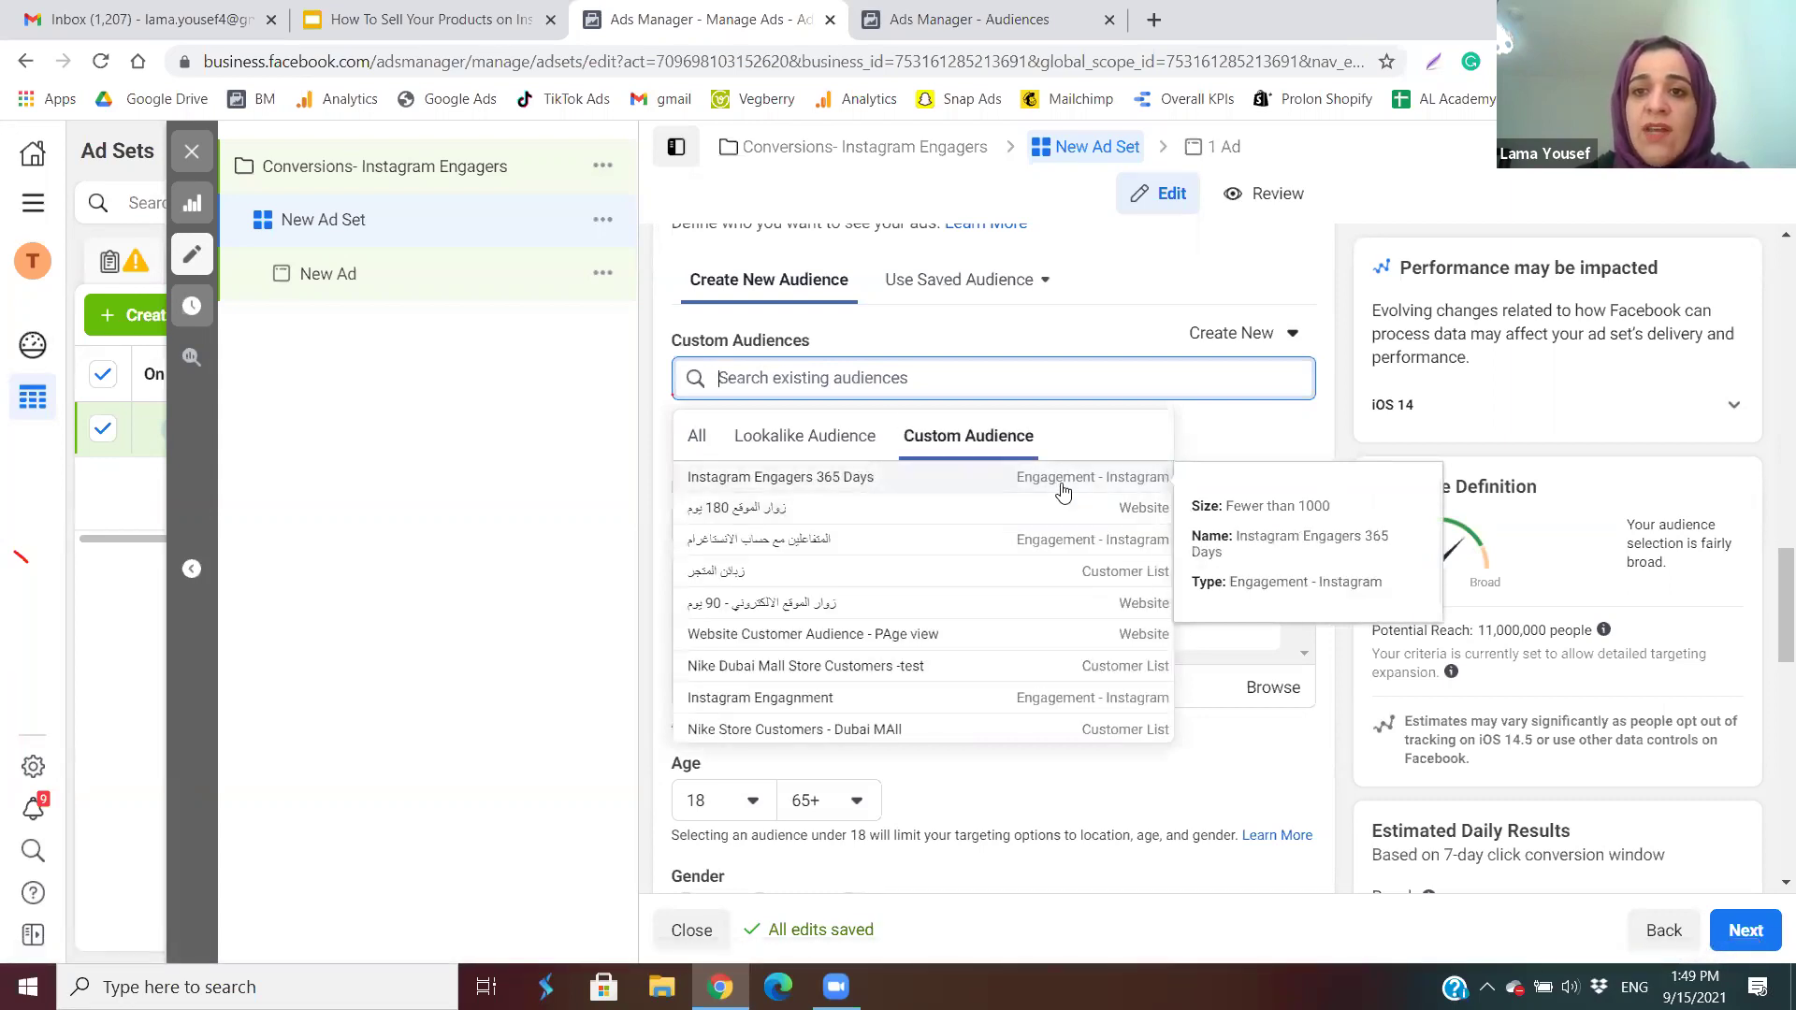
{"action": "left_click", "coordinate": [889, 479]}
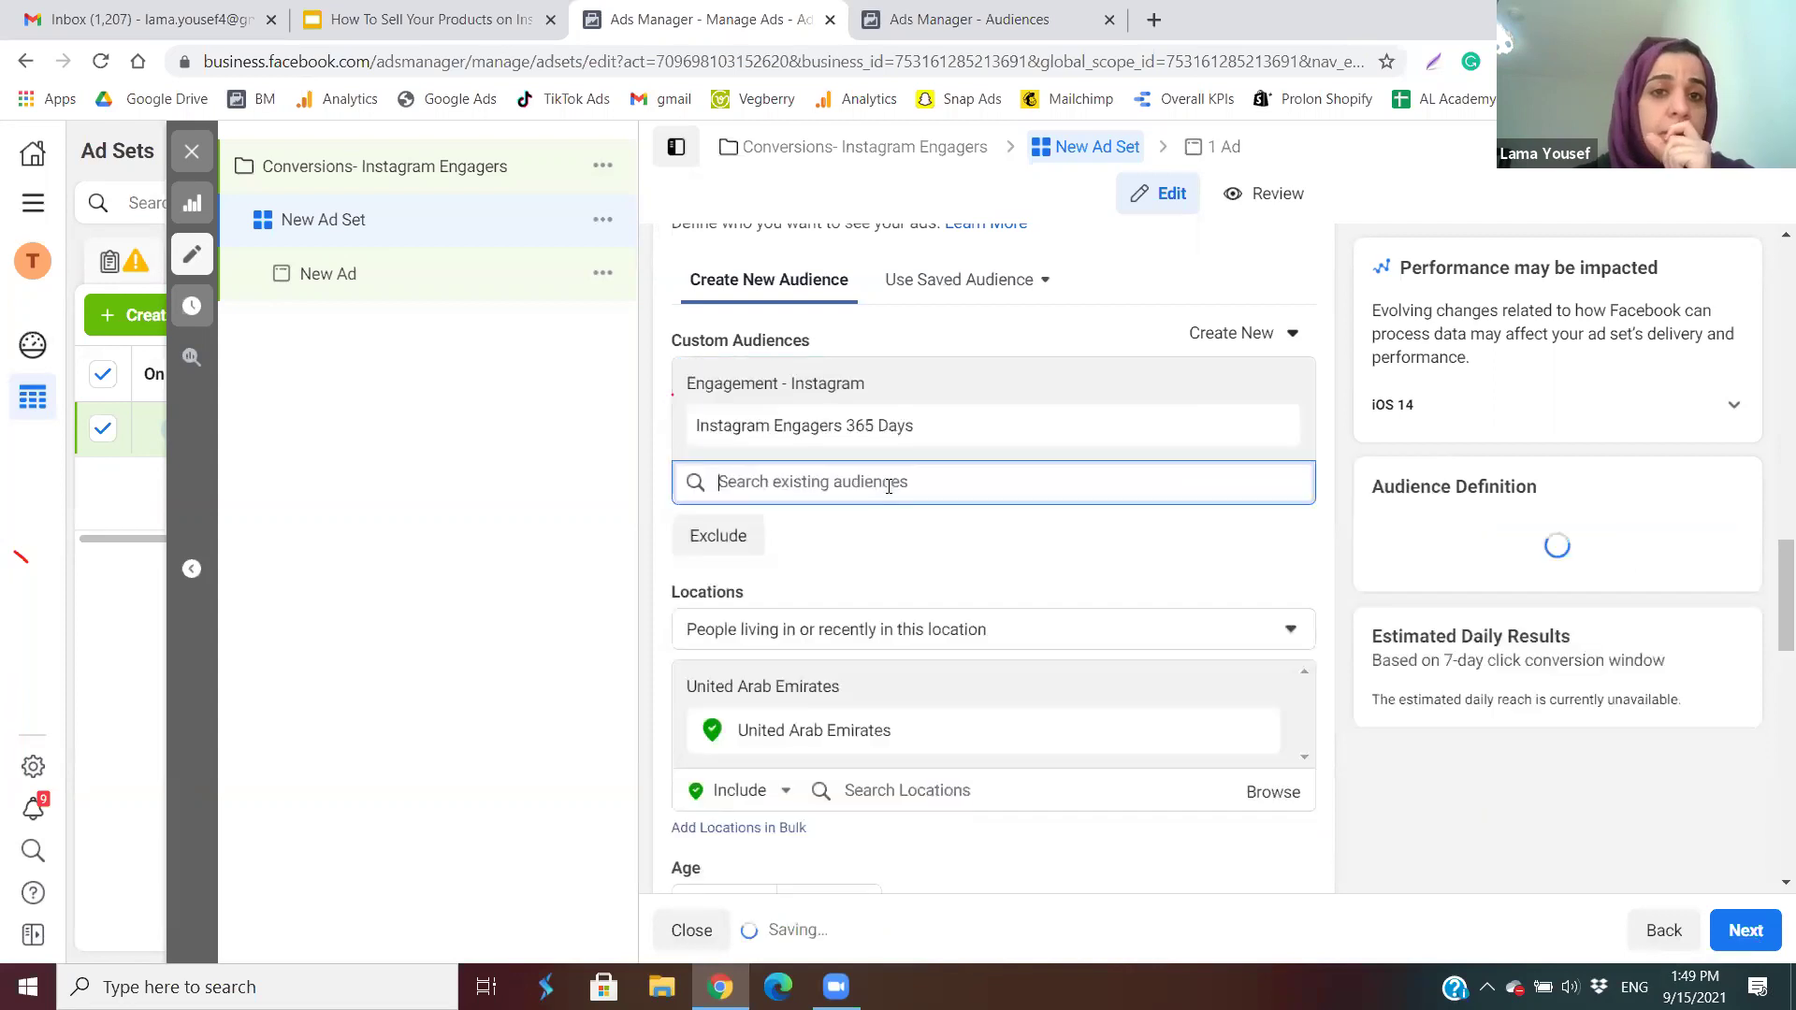
{"action": "left_click", "coordinate": [695, 334]}
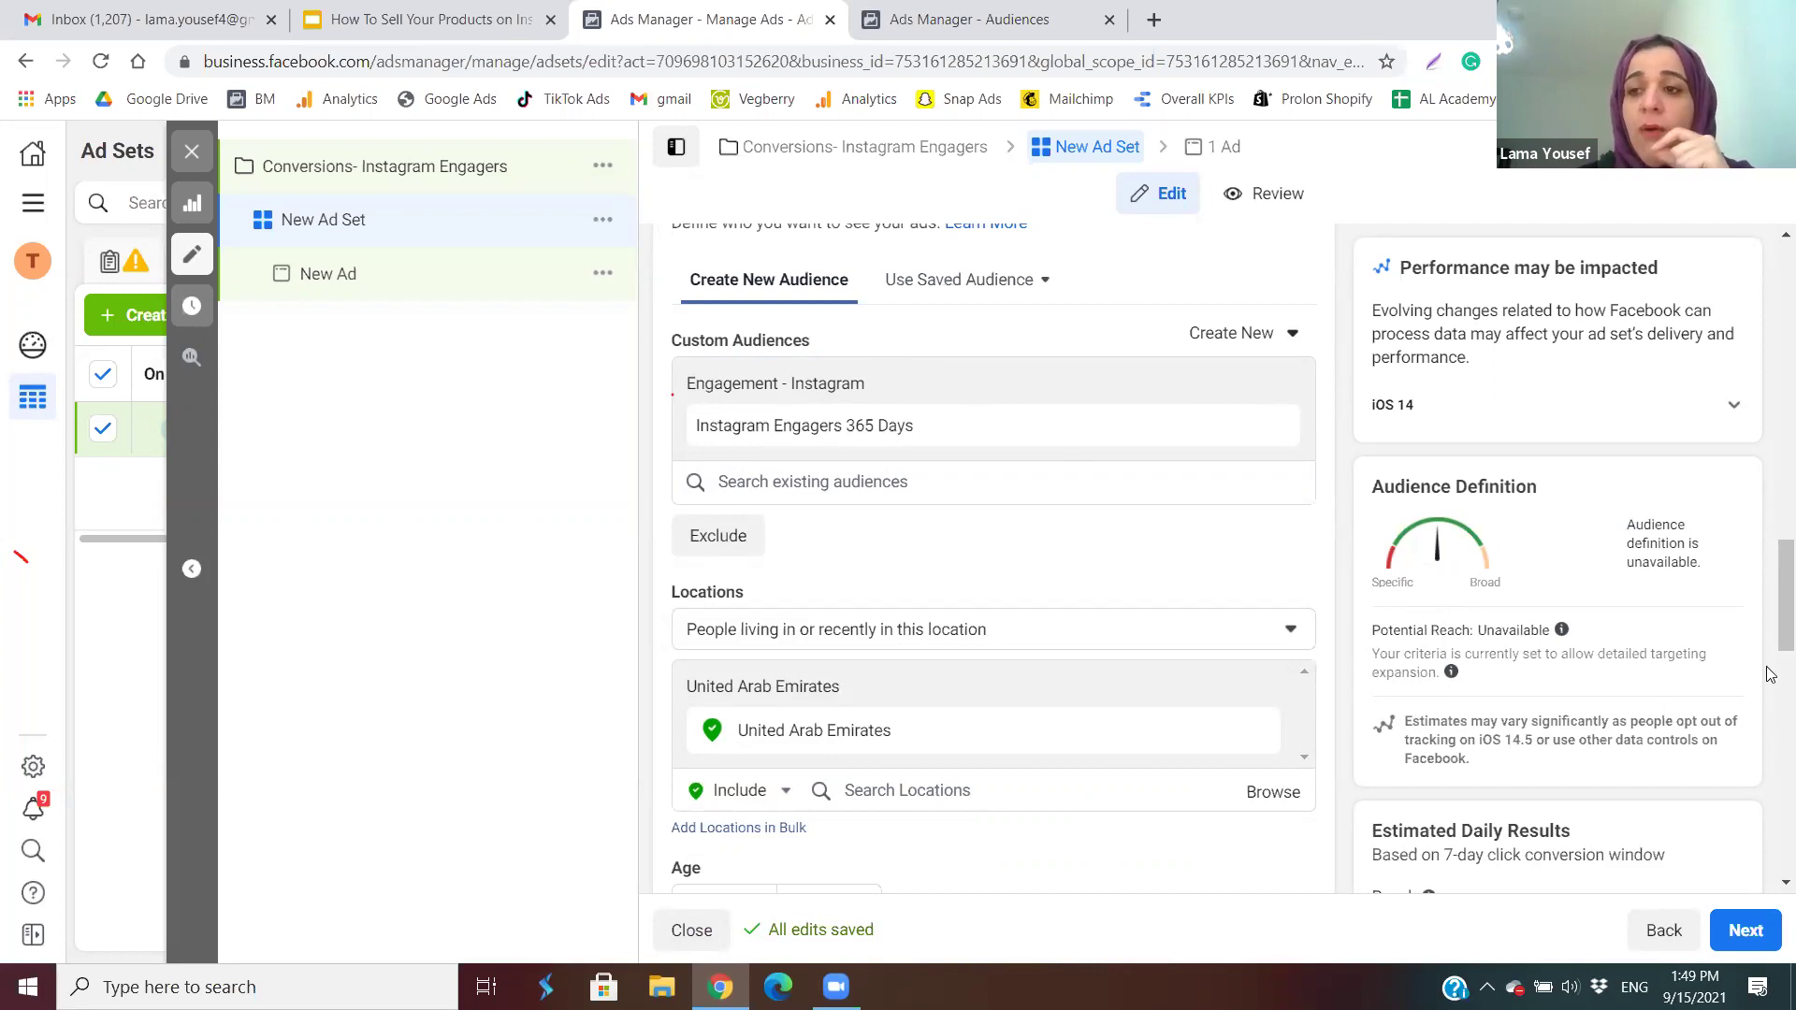
{"action": "left_click_drag", "start_coordinate": [1771, 599], "coordinate": [1770, 661]}
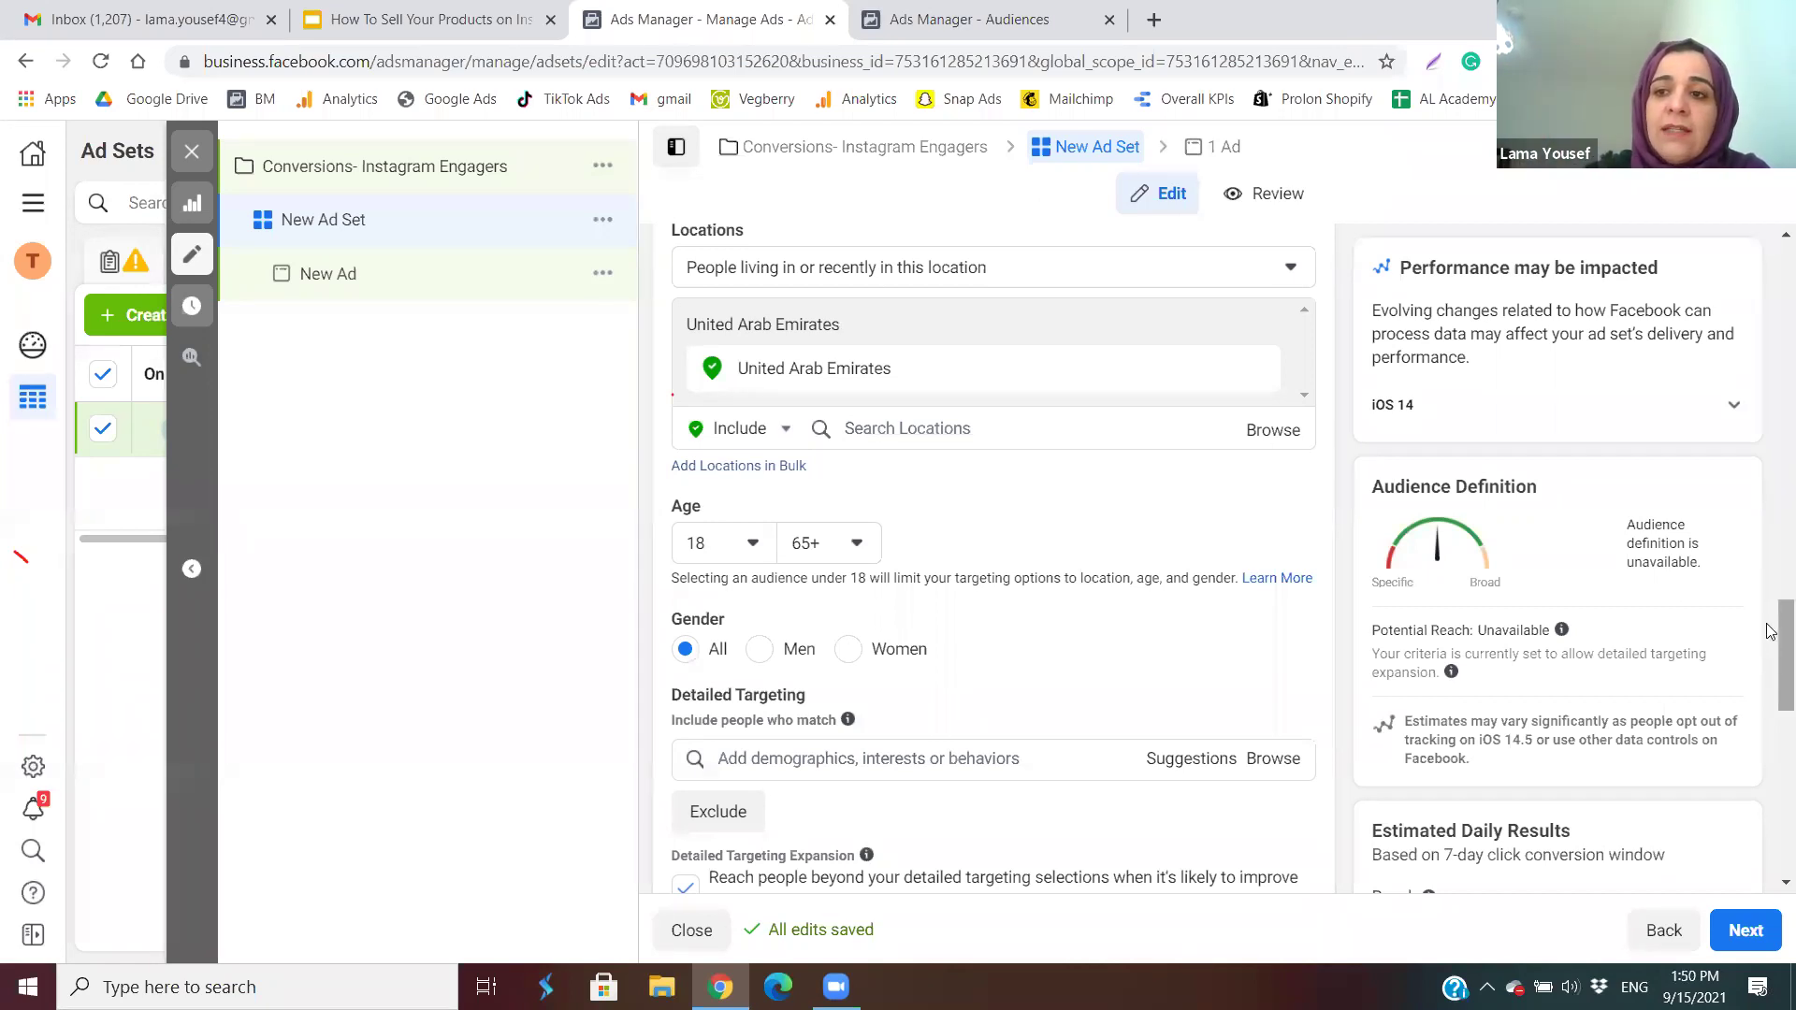
Turn off detailed targeting expansion and clear the 'xara' interest search, adding no interests.
{"action": "scroll", "coordinate": [1770, 631], "scroll_direction": "down", "scroll_amount": 2}
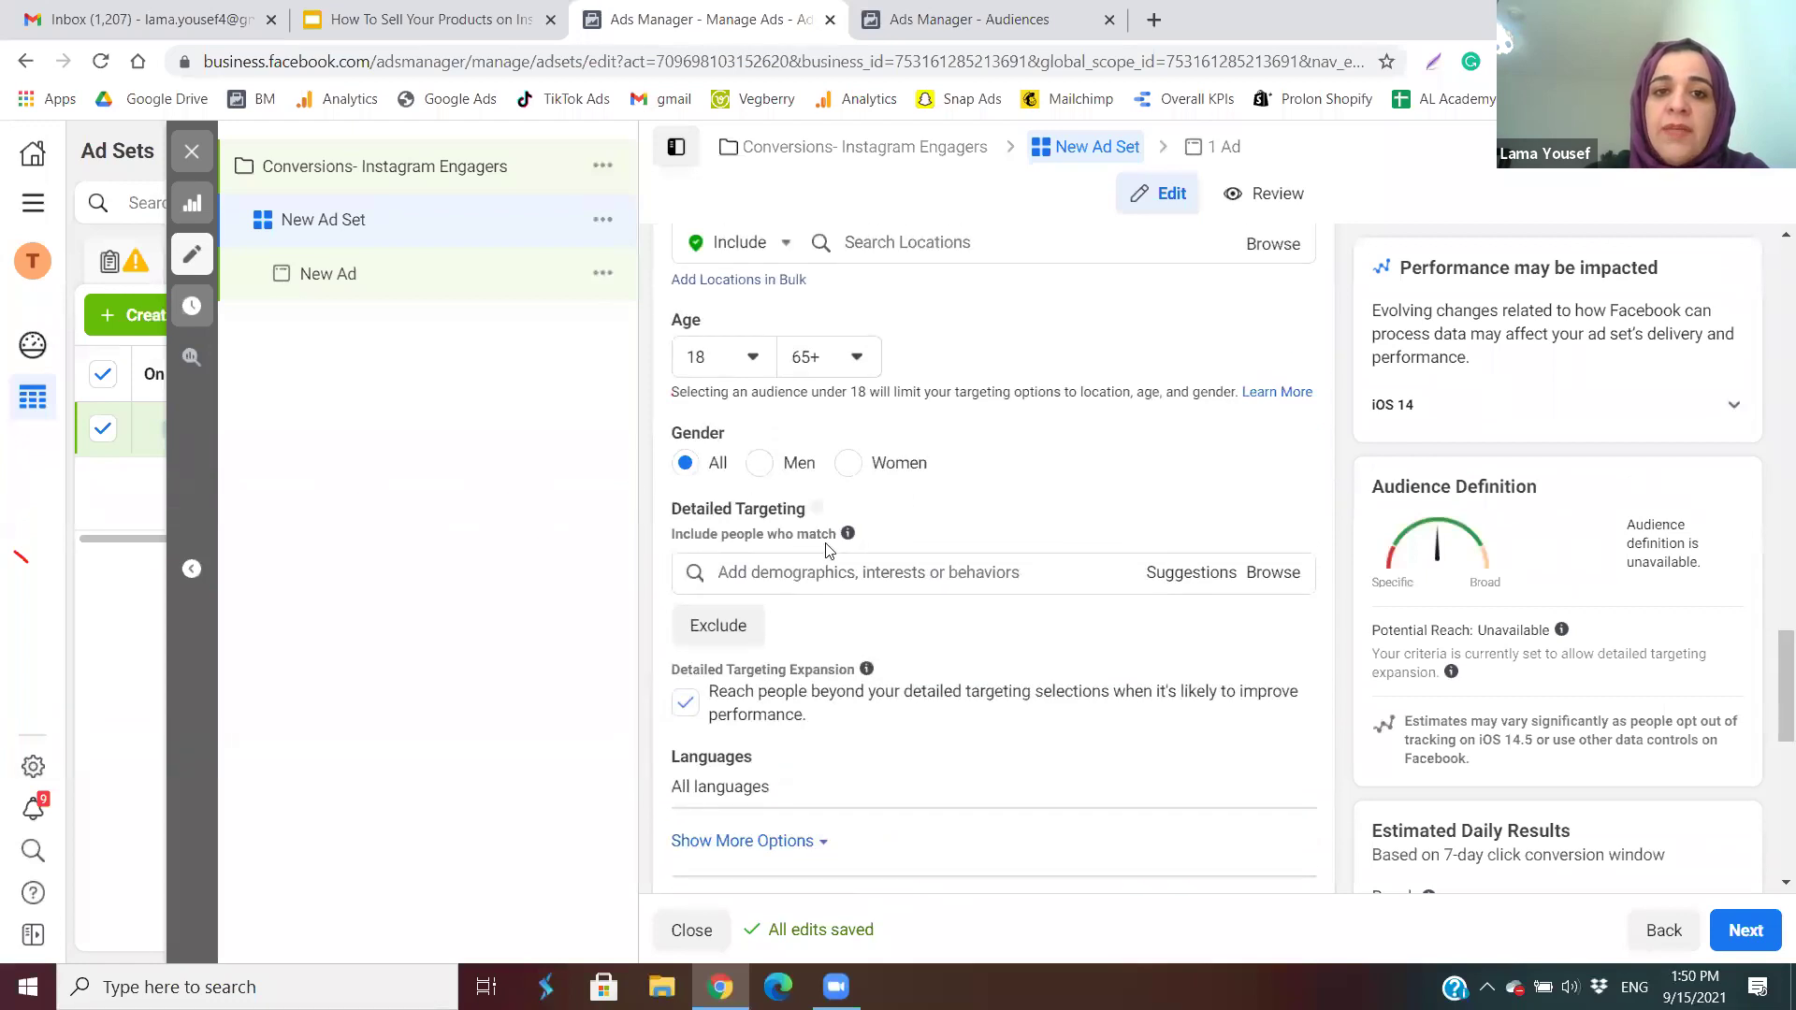
{"action": "left_click", "coordinate": [687, 706]}
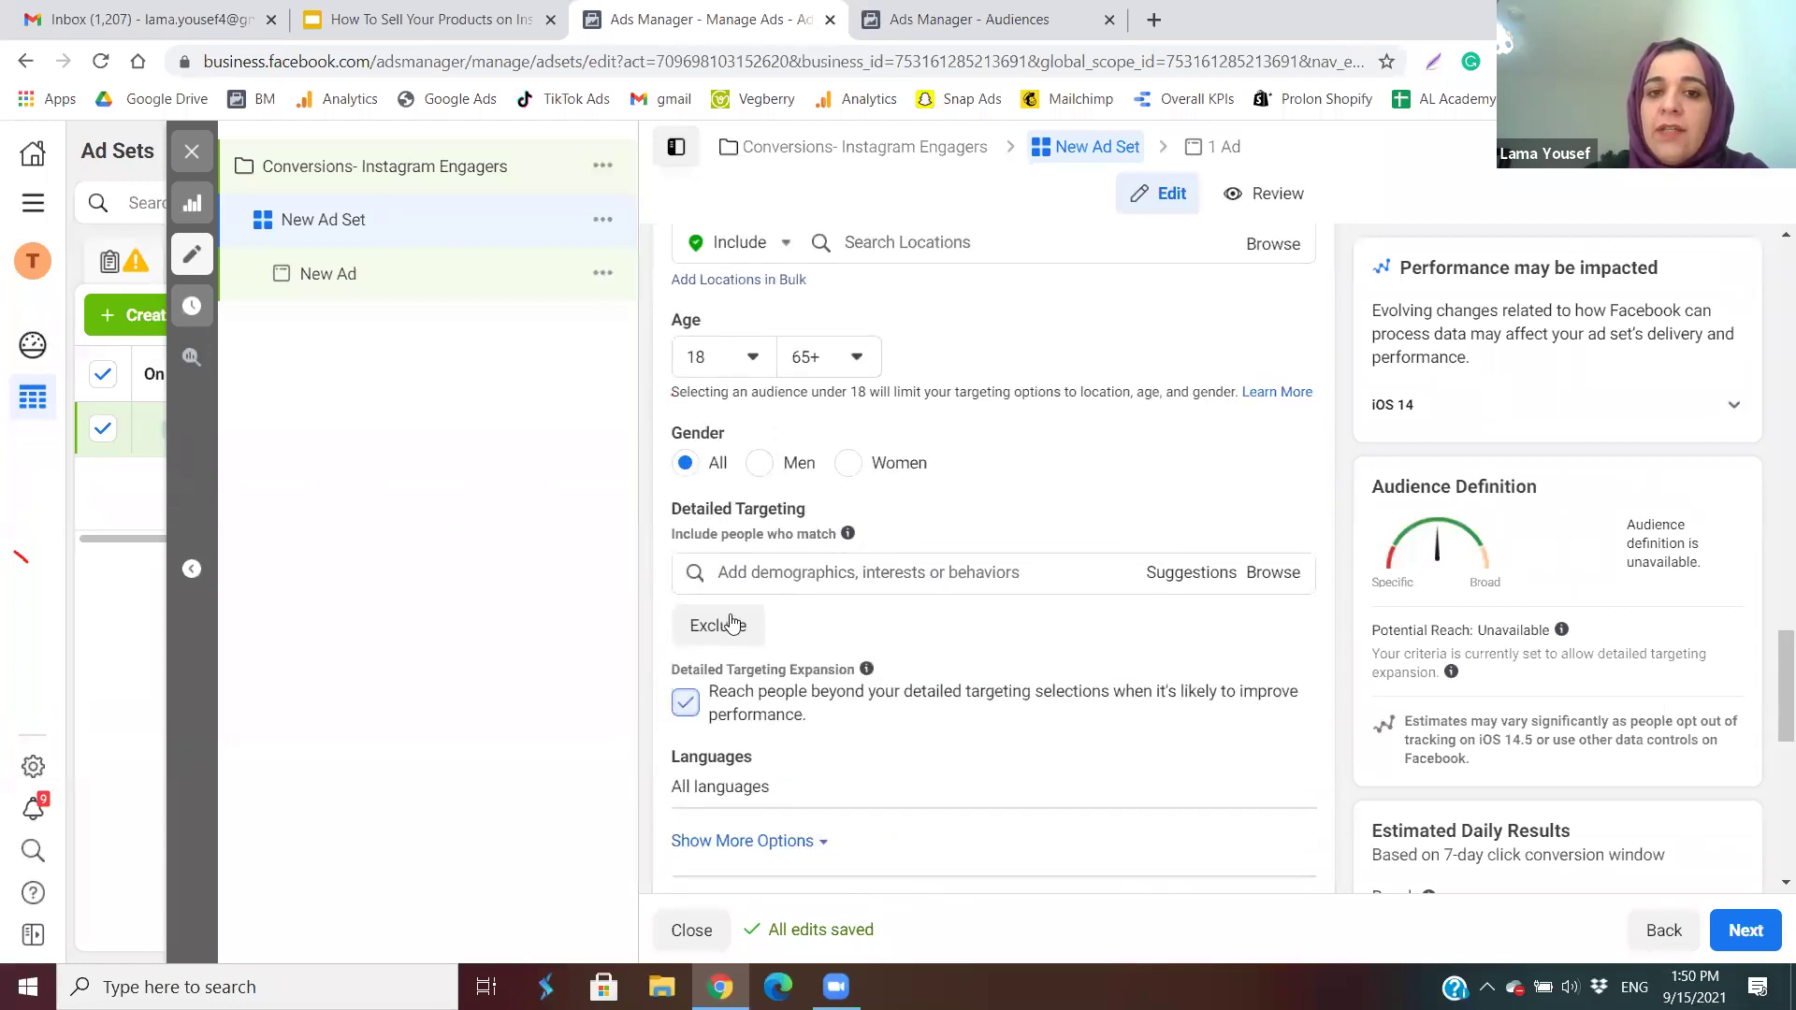
{"action": "left_click", "coordinate": [823, 573]}
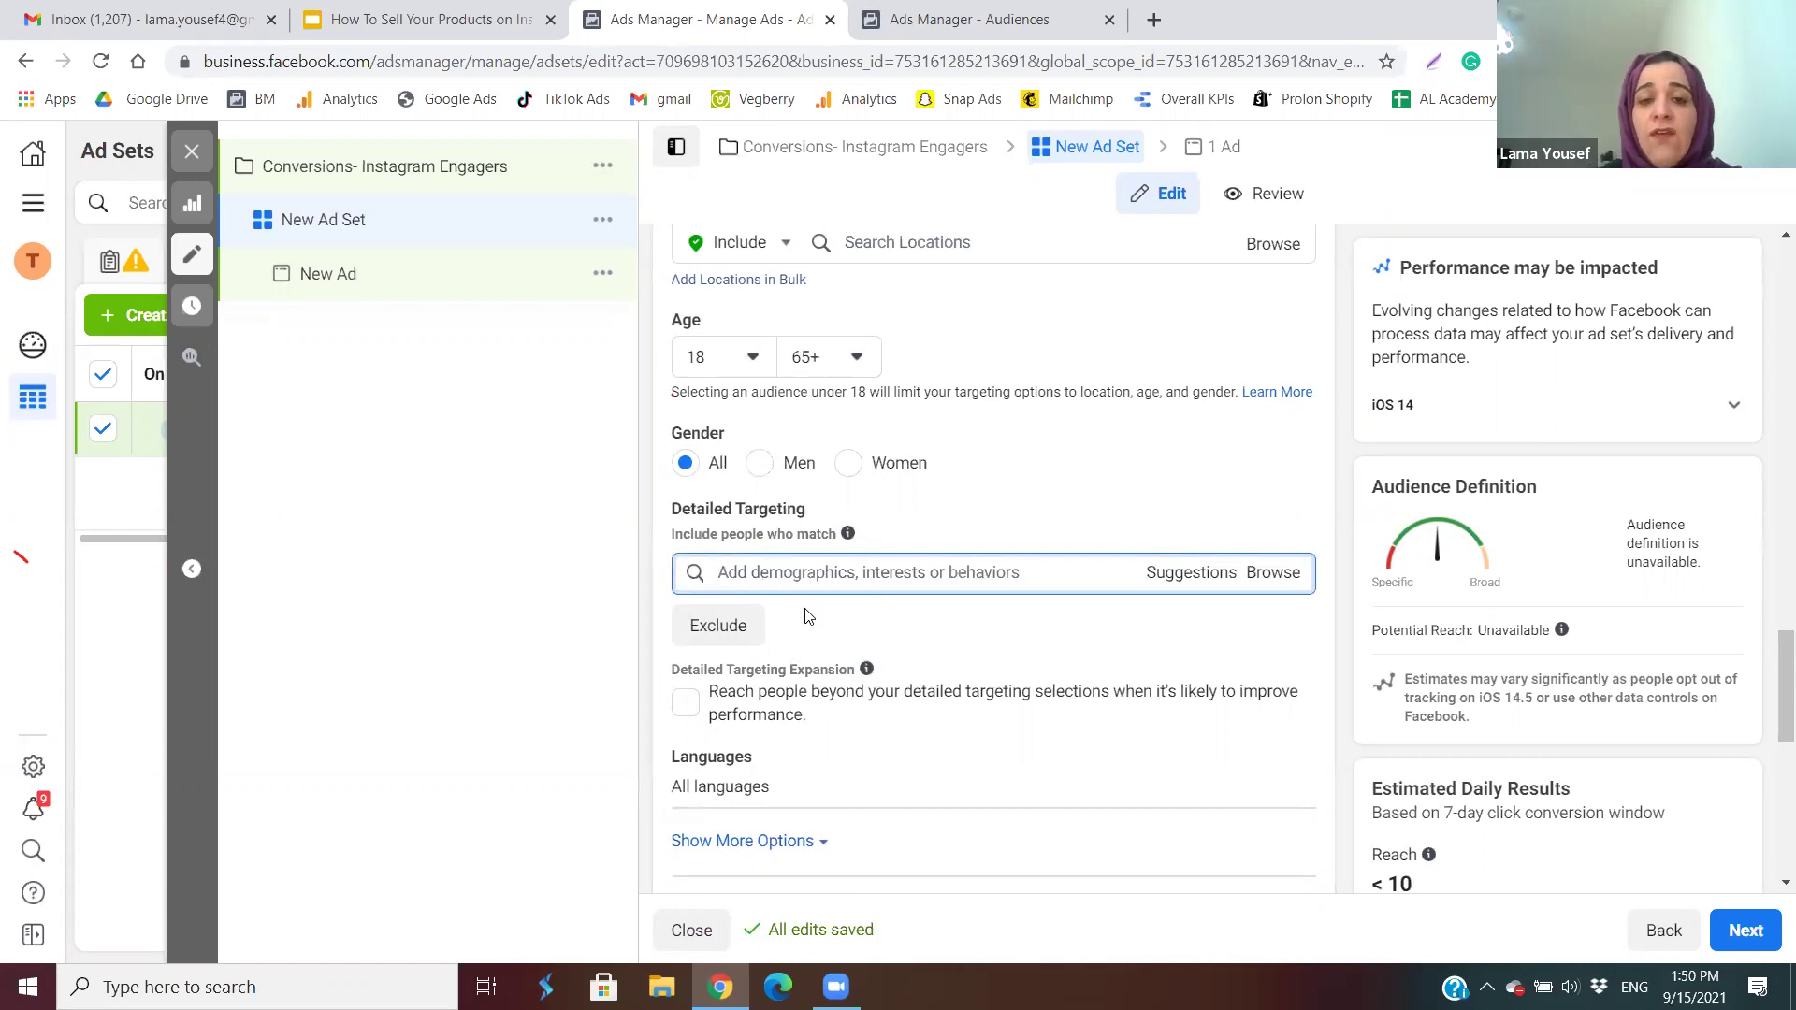
{"action": "type", "text": "x"}
{"action": "type", "text": "ara"}
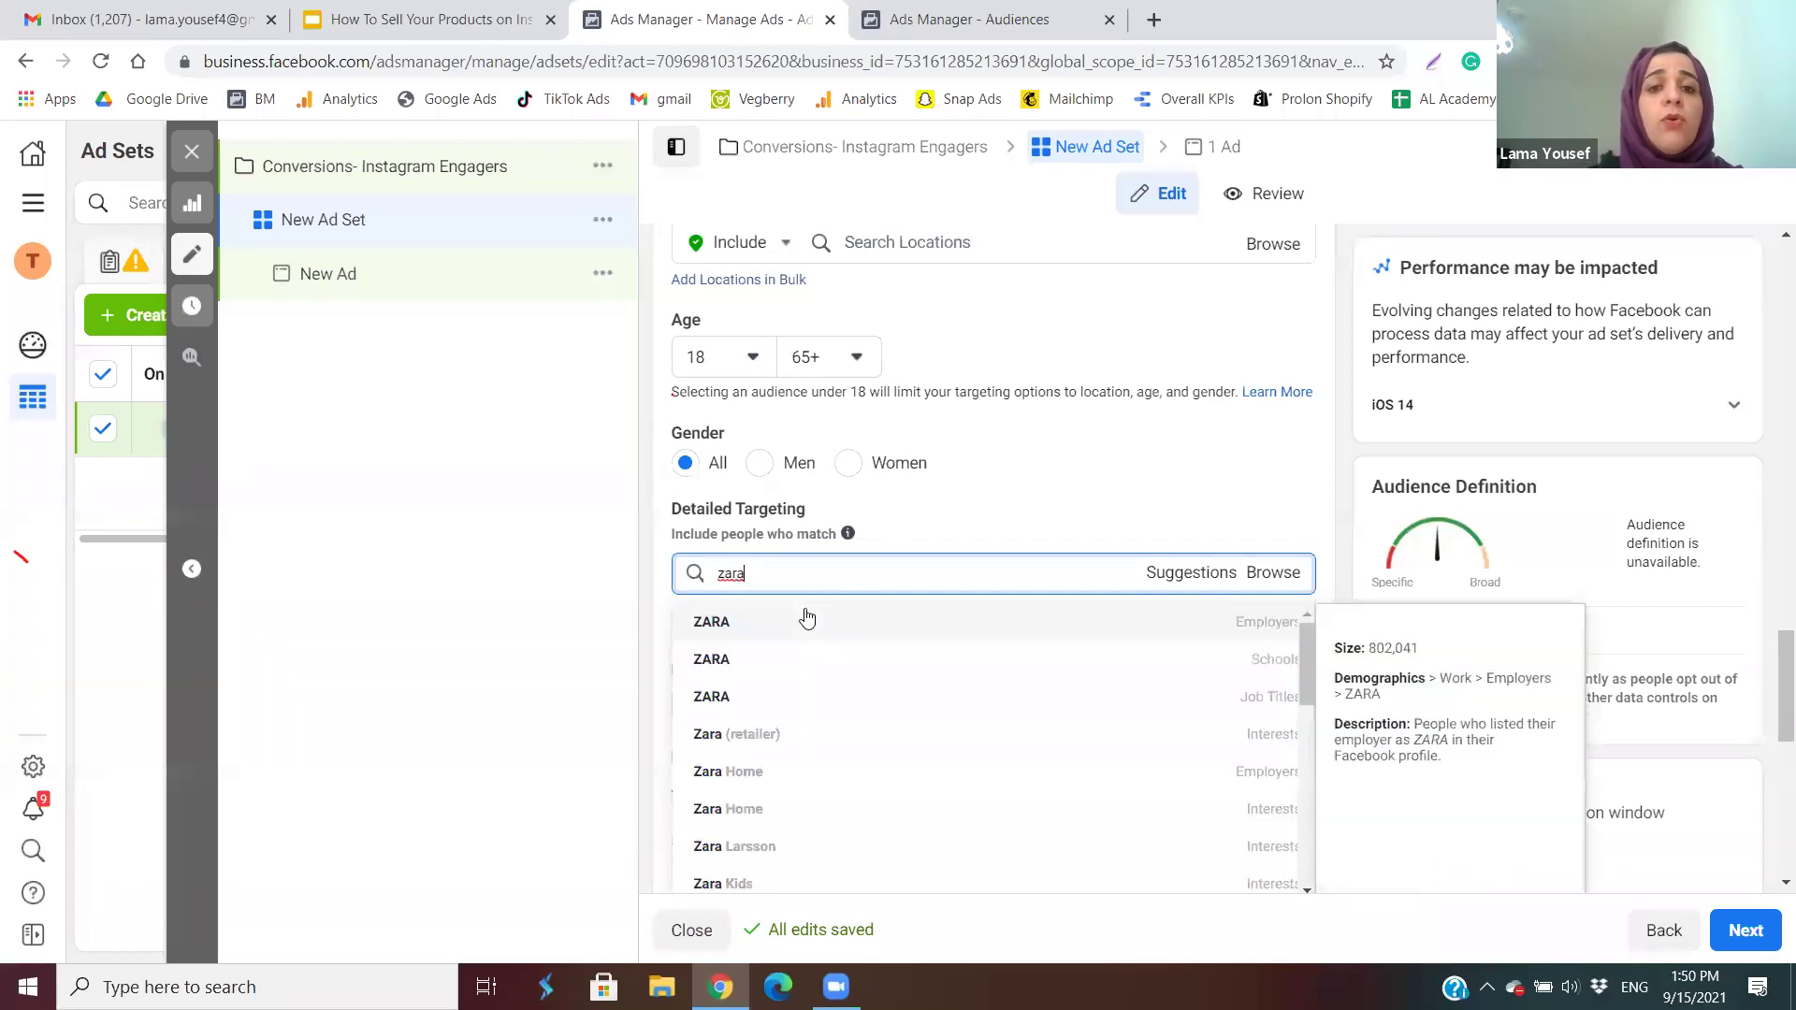
{"action": "left_click_drag", "start_coordinate": [754, 565], "coordinate": [693, 568]}
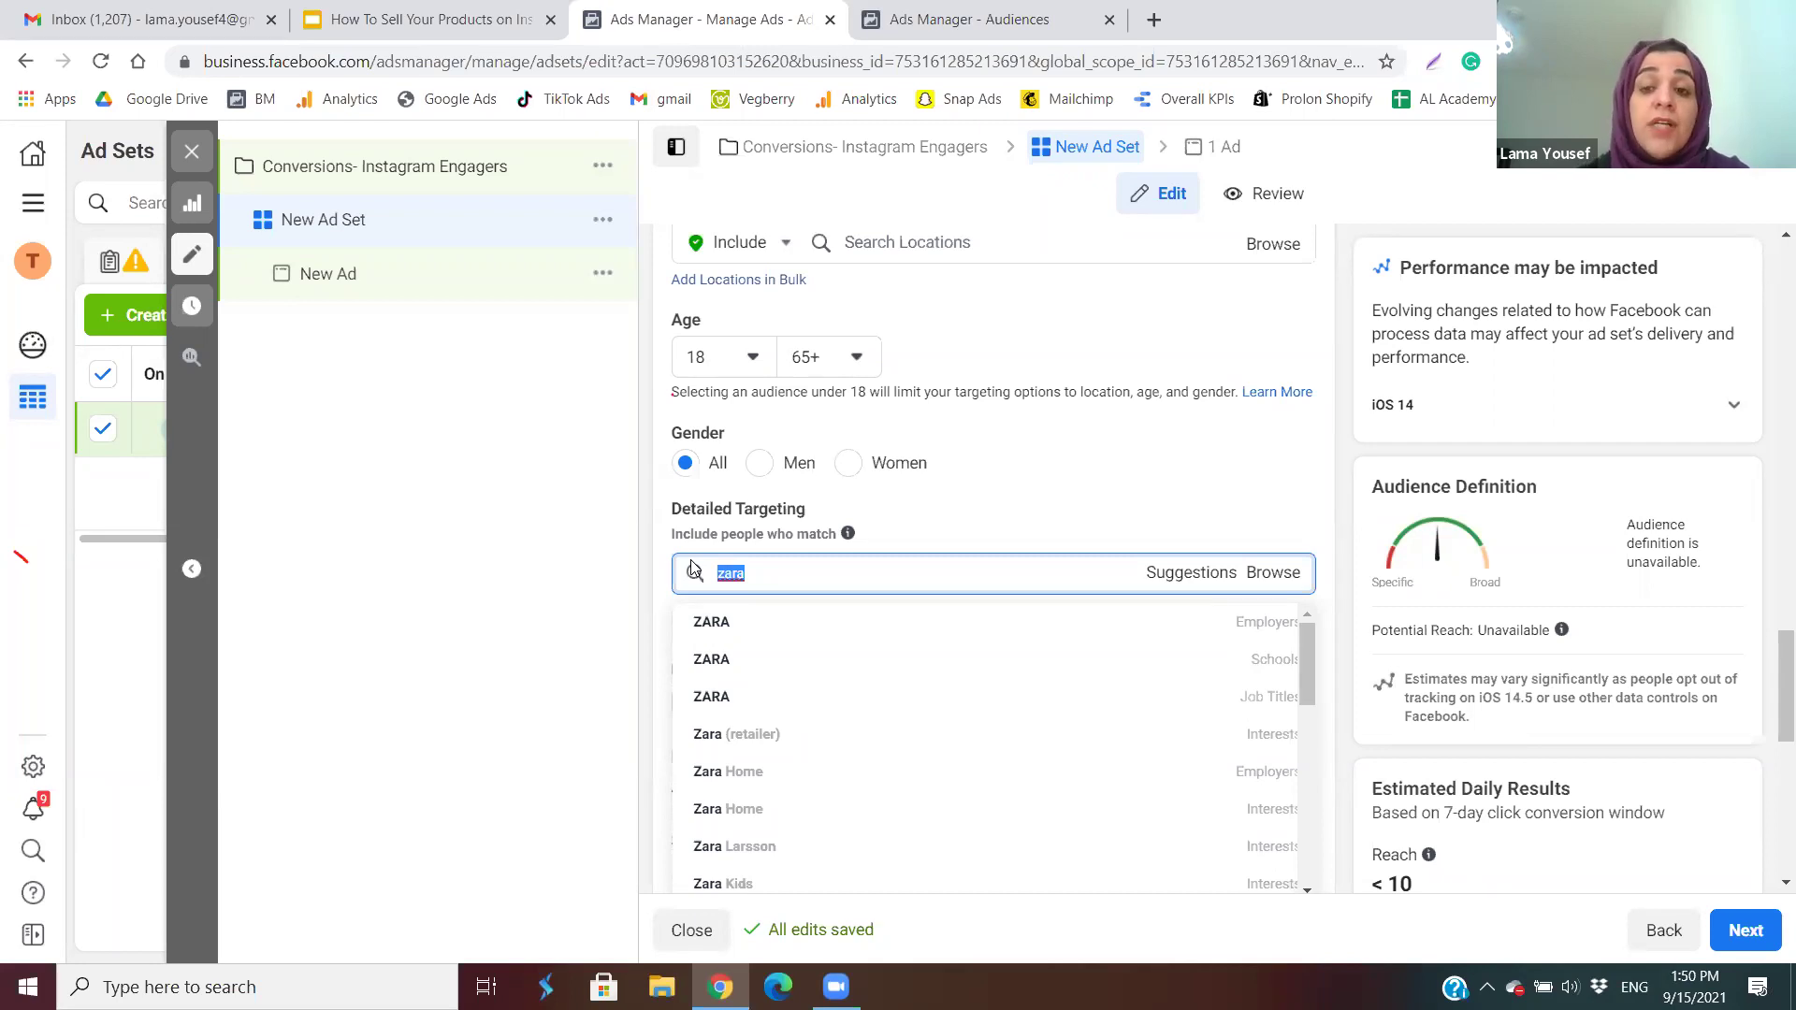
{"action": "left_click_drag", "start_coordinate": [1304, 634], "coordinate": [634, 669]}
{"action": "left_click_drag", "start_coordinate": [791, 565], "coordinate": [582, 568]}
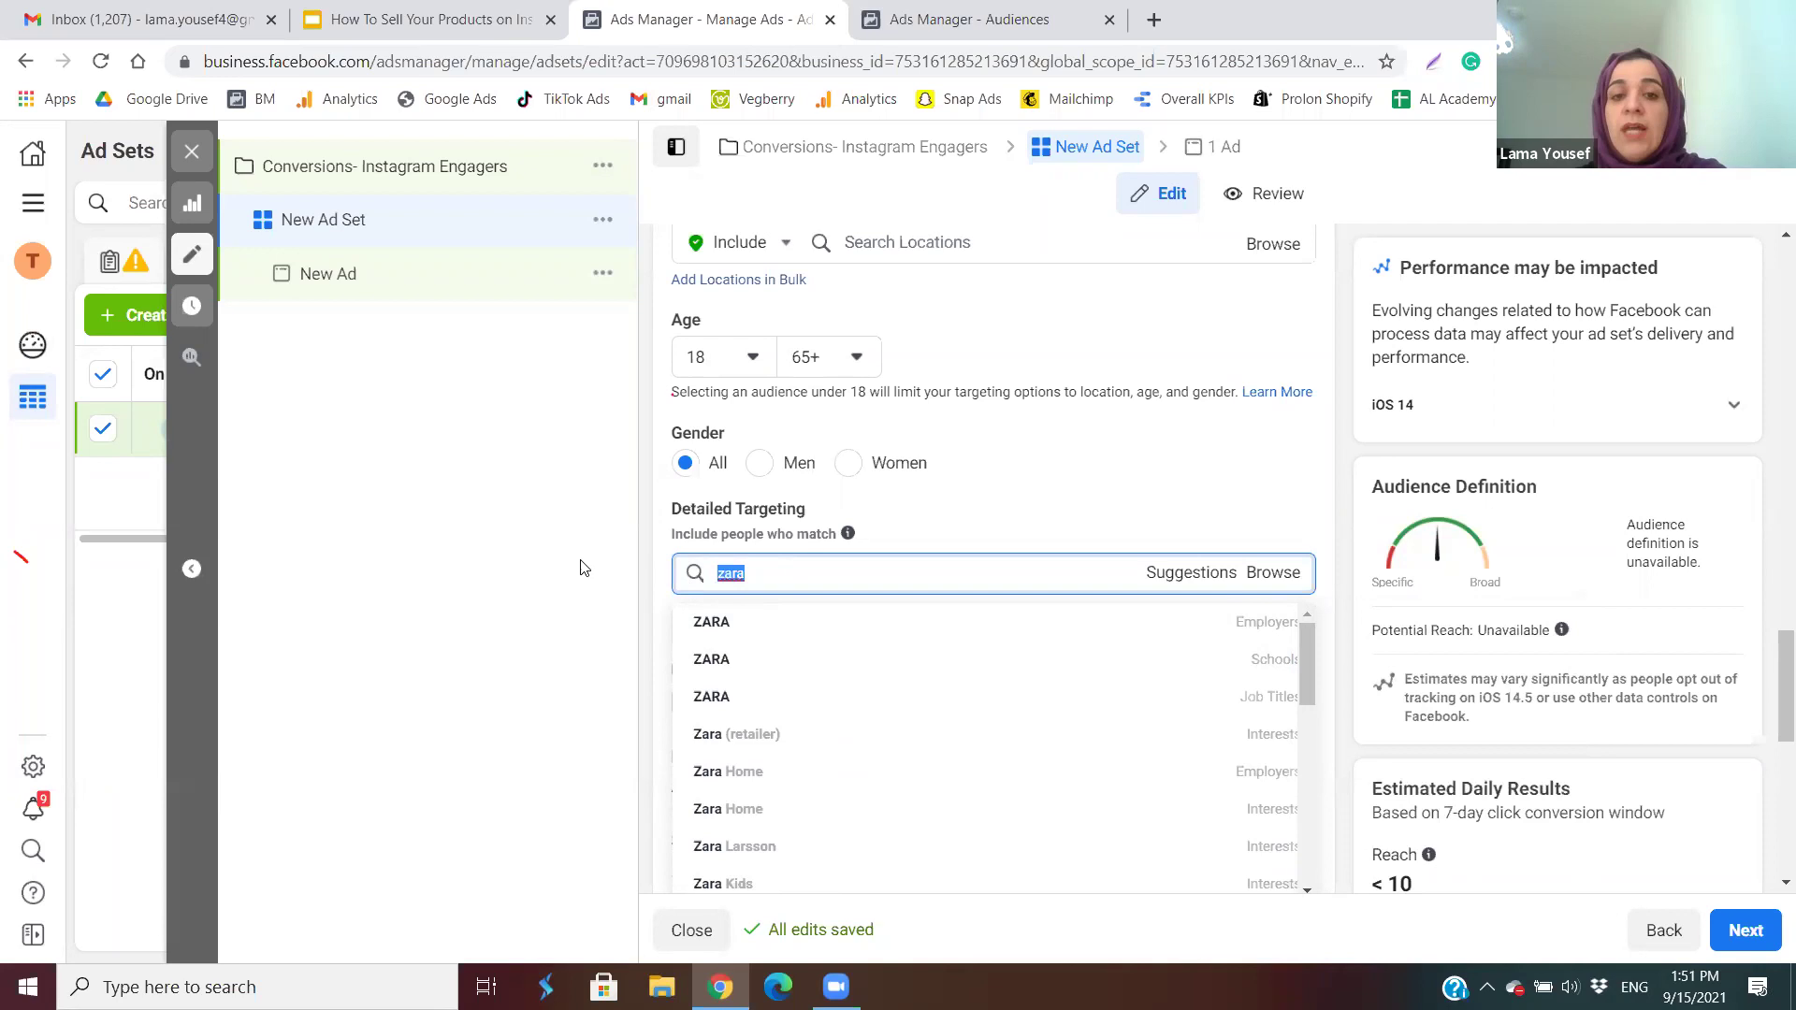
{"action": "key", "text": "BackSpace"}
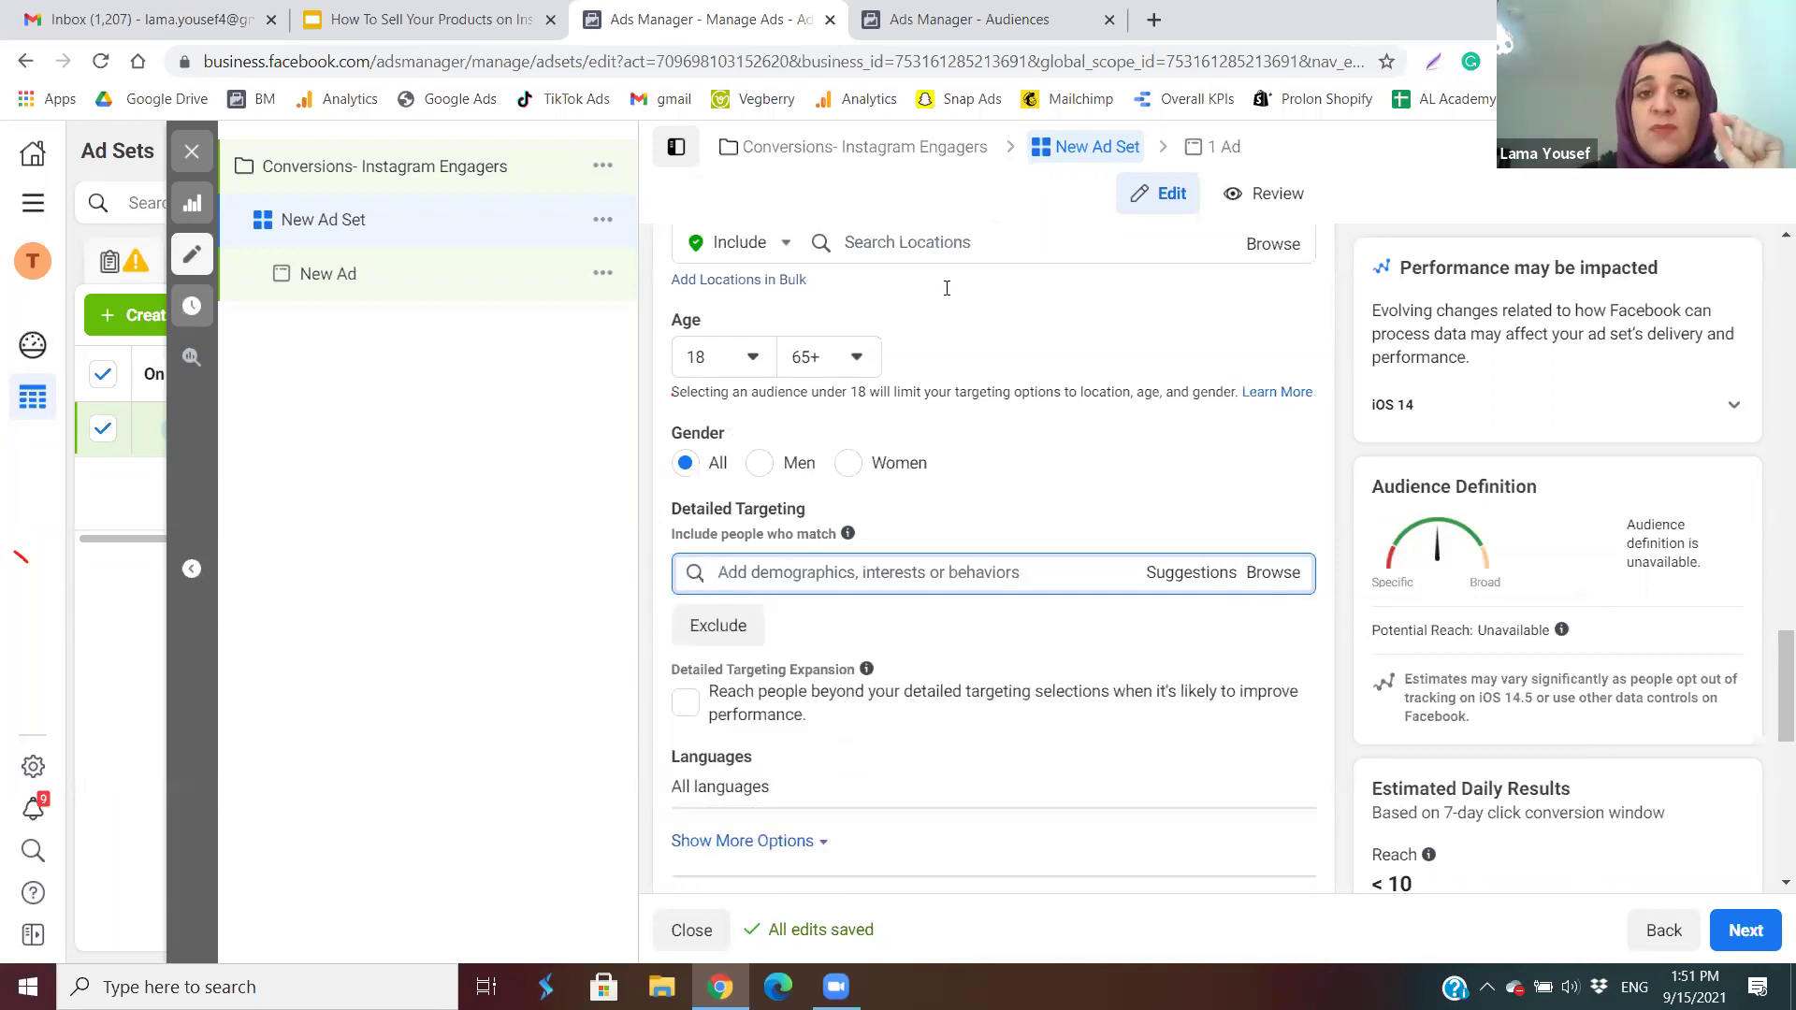
Replace the ad set name New Ad Set with 'Instagram Engagers'.
{"action": "left_click_drag", "start_coordinate": [1785, 685], "coordinate": [1651, 220]}
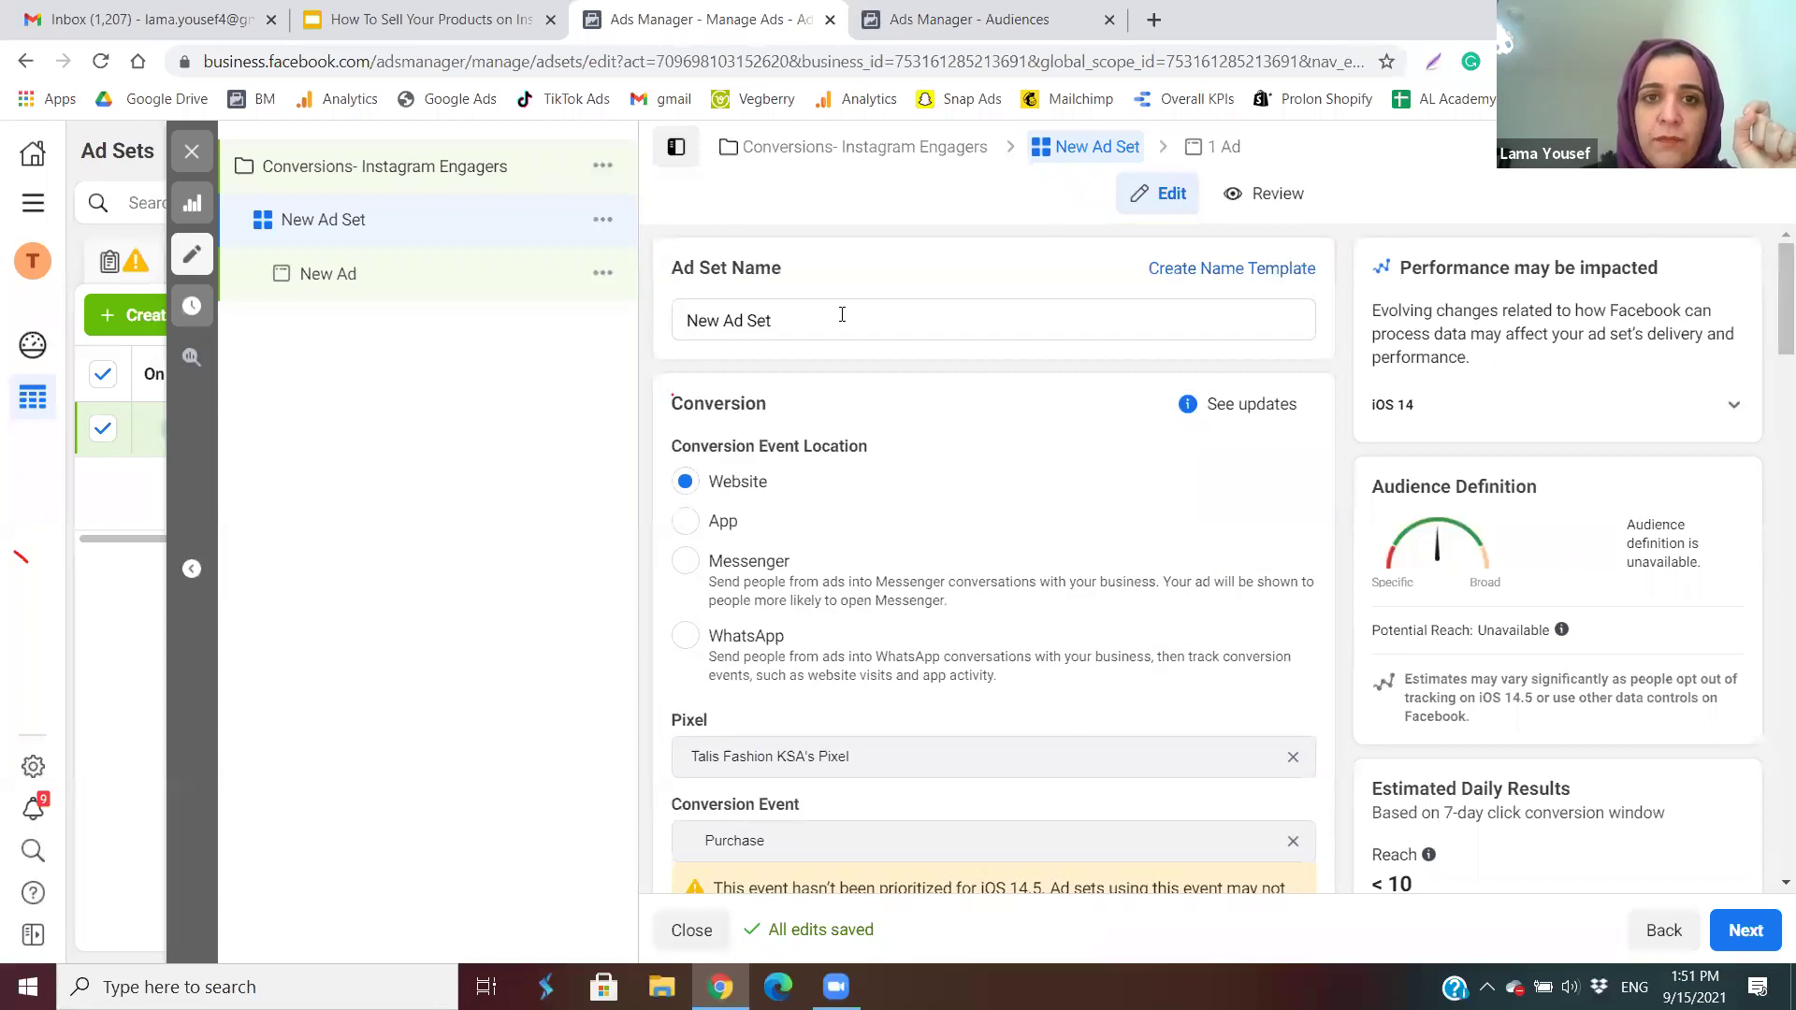
{"action": "left_click_drag", "start_coordinate": [838, 313], "coordinate": [561, 290]}
{"action": "type", "text": "Ins"}
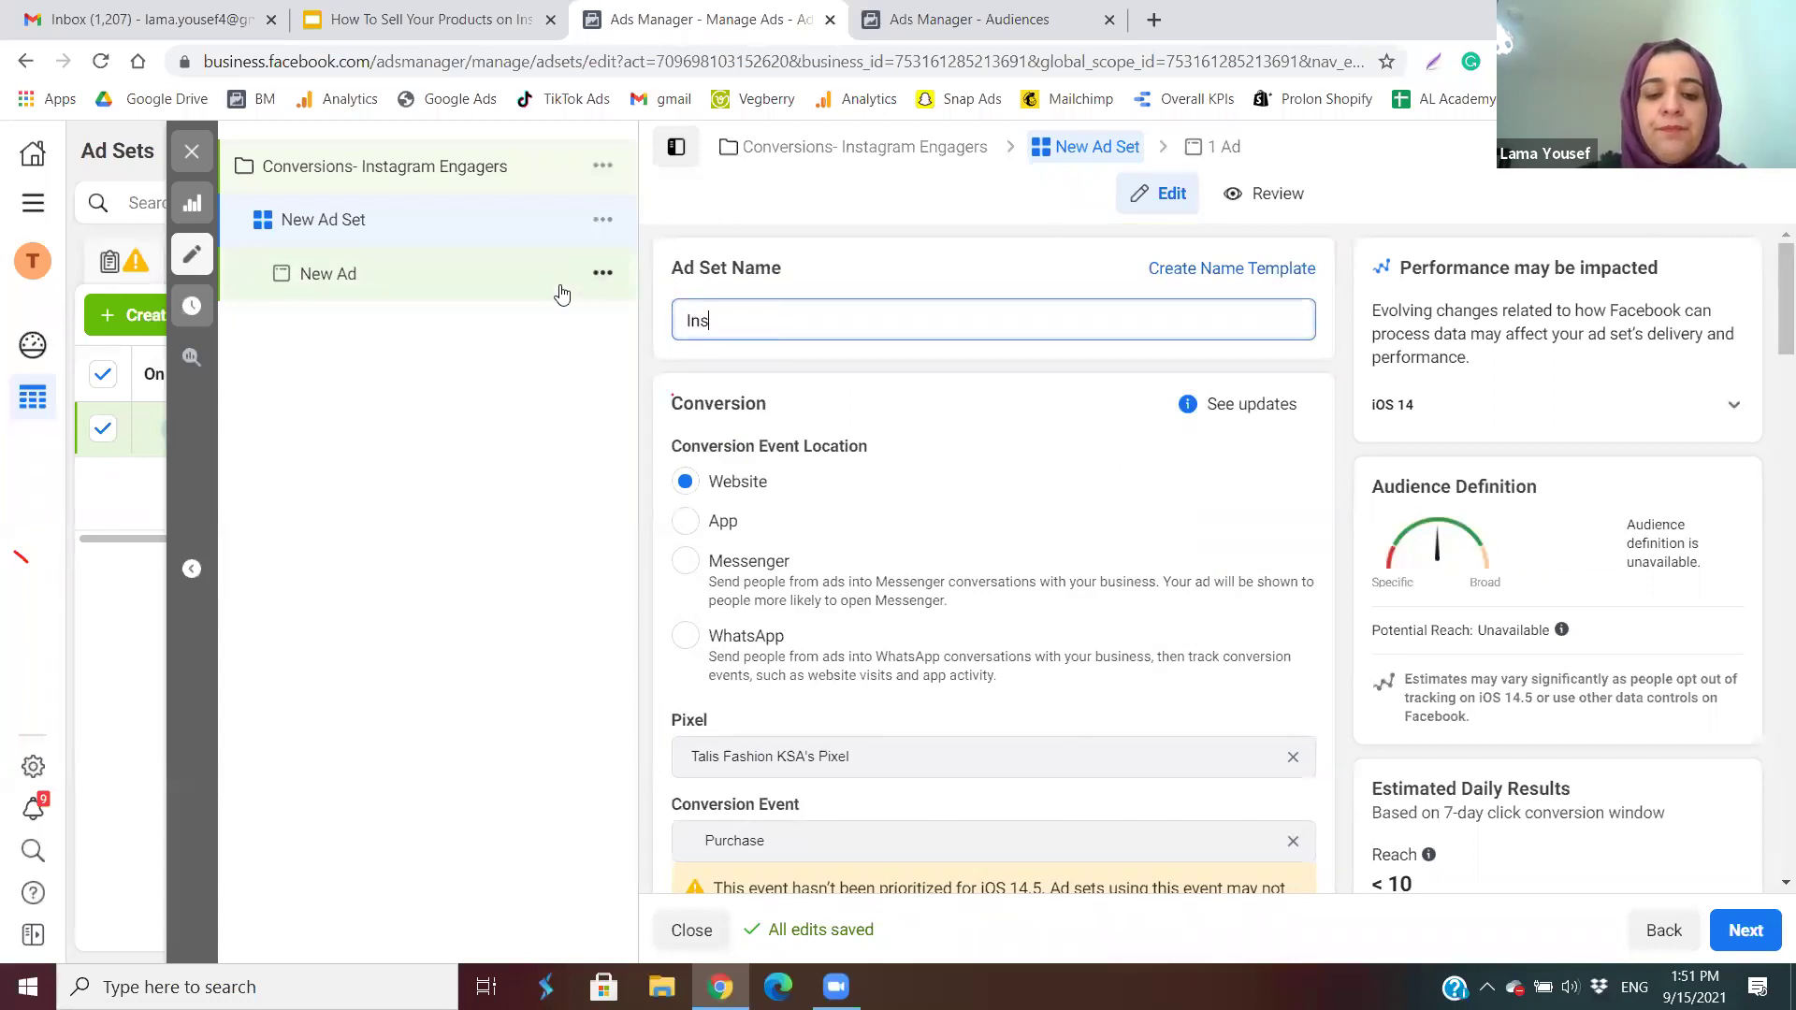
{"action": "type", "text": "tagram Engagers"}
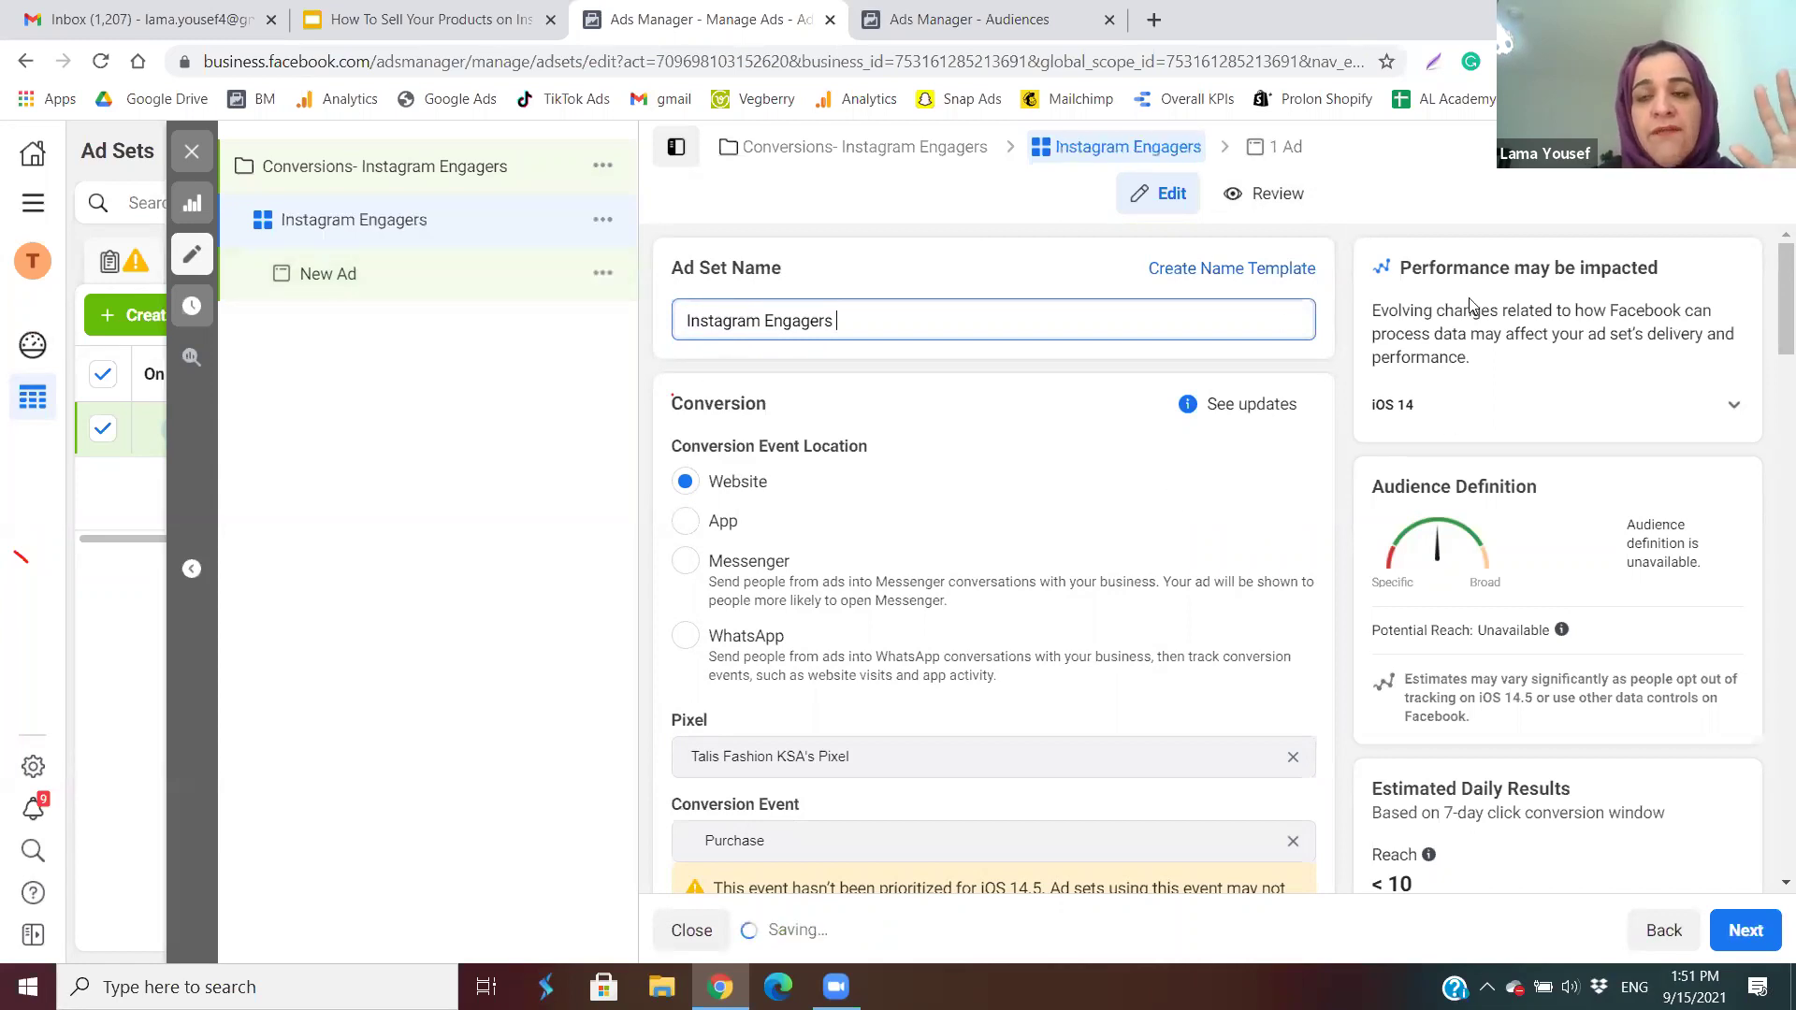
Scroll down the ad set settings toward the Audience section.
{"action": "scroll", "coordinate": [1771, 334], "scroll_direction": "down", "scroll_amount": 4}
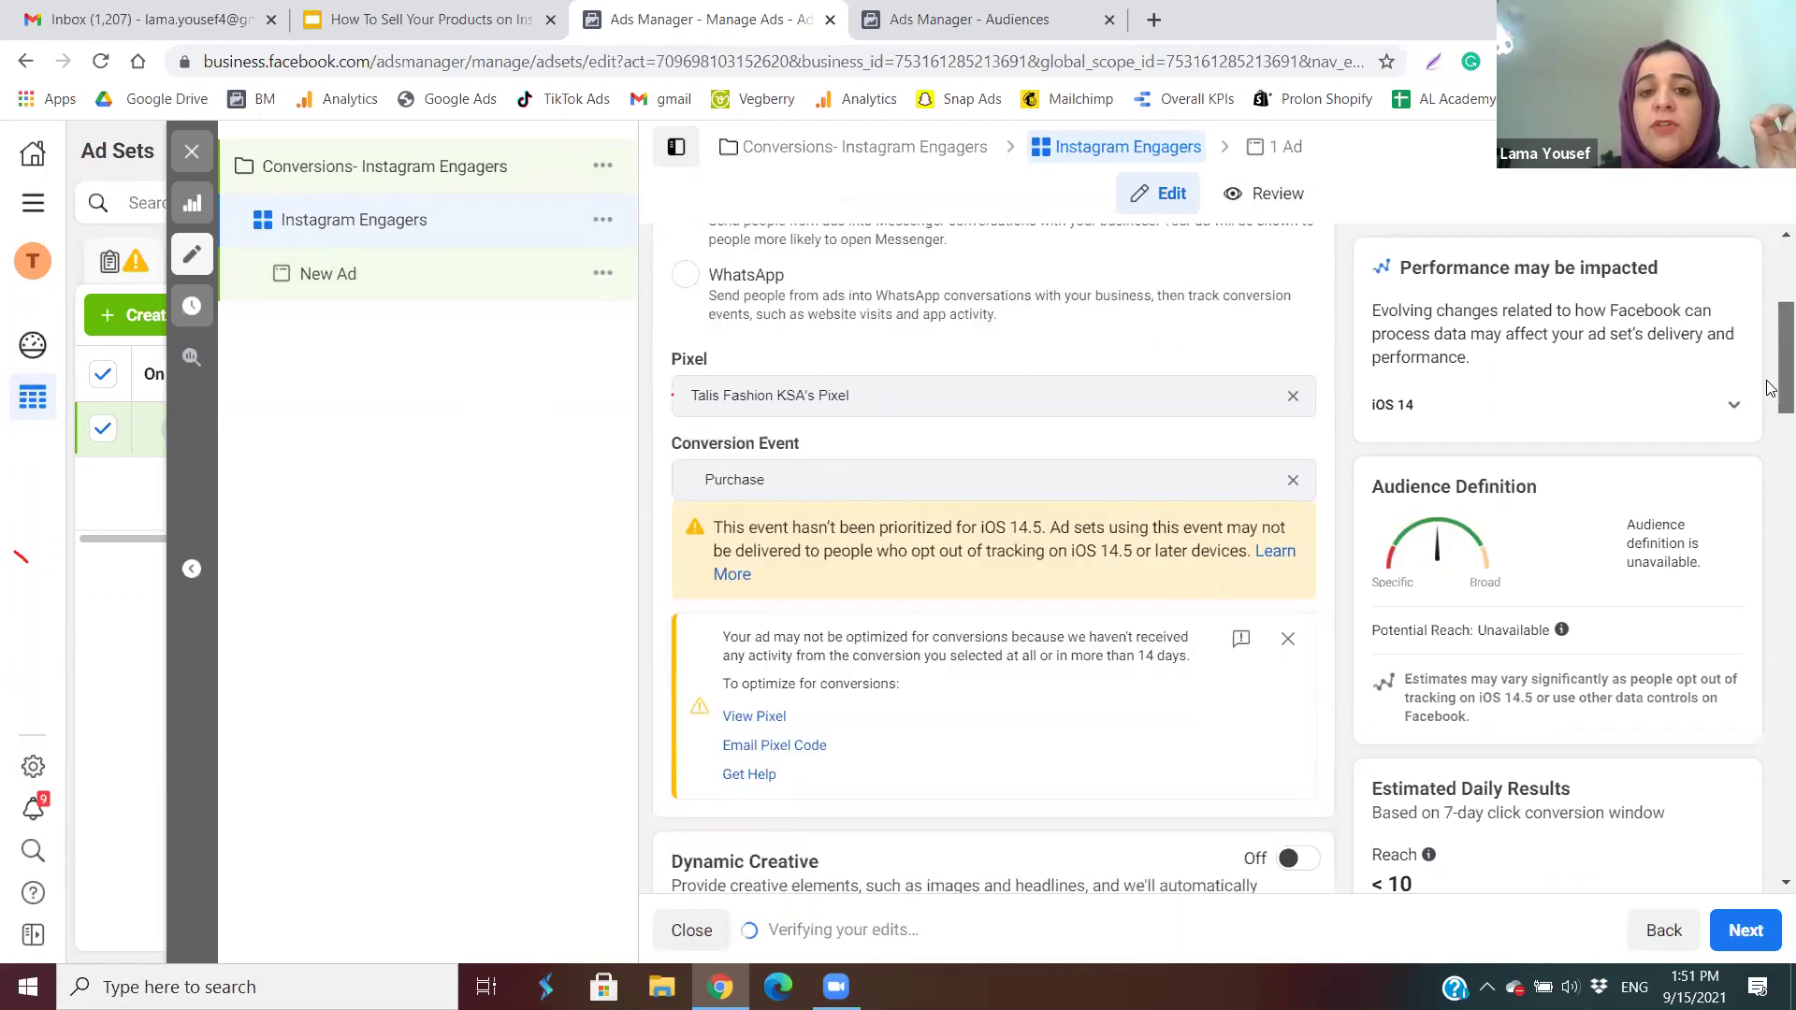
{"action": "left_click_drag", "start_coordinate": [1770, 385], "coordinate": [1771, 627]}
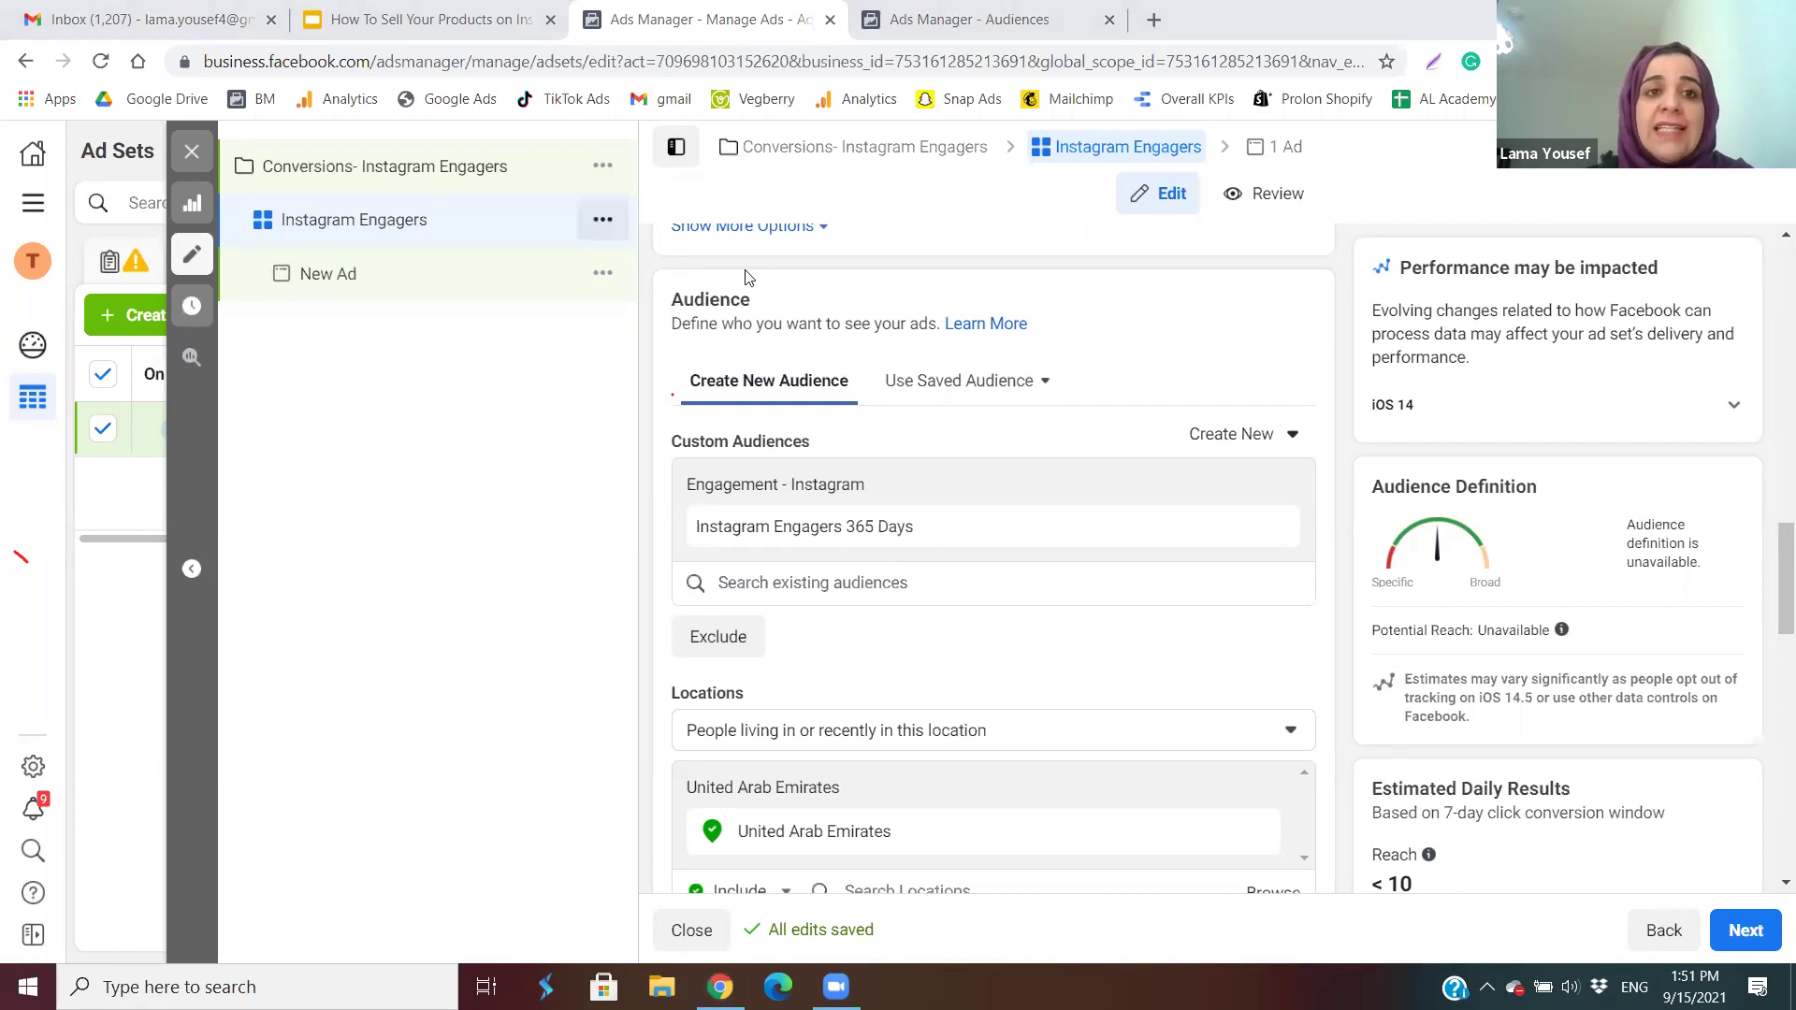
Create a second ad set in the campaign from the campaign's actions menu.
{"action": "right_click", "coordinate": [603, 222]}
{"action": "key", "text": "Escape"}
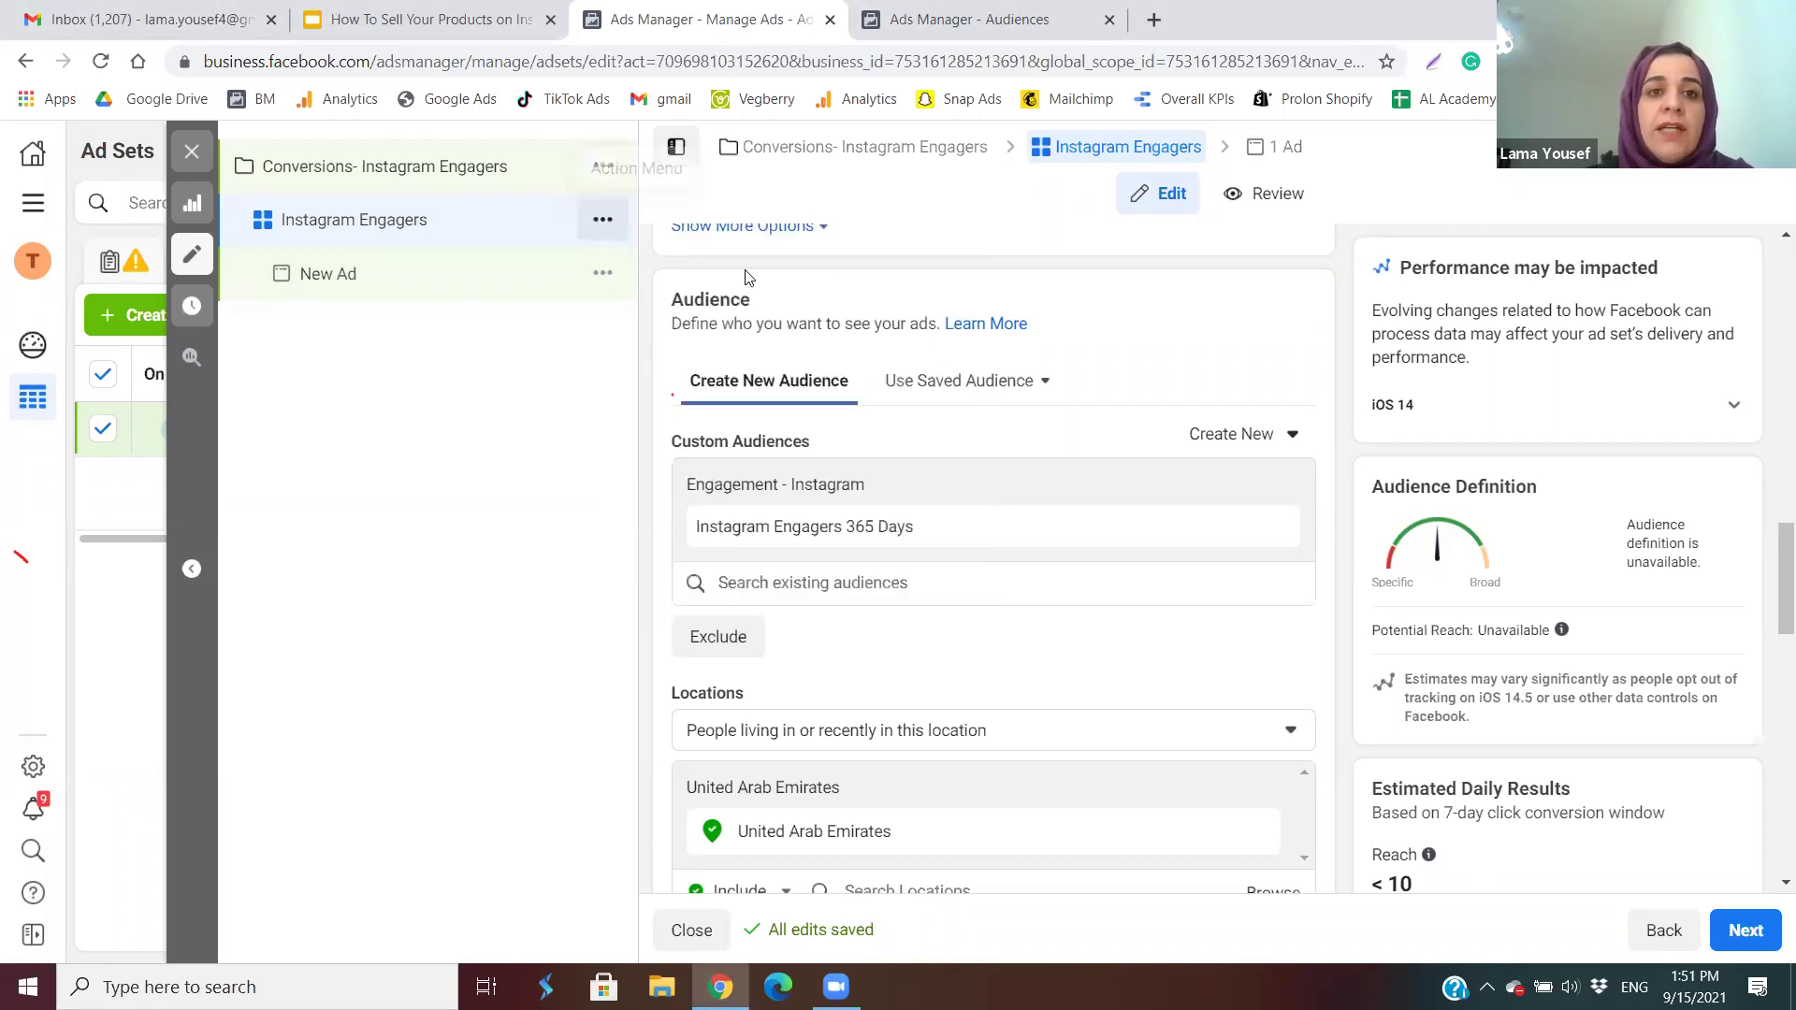
{"action": "left_click", "coordinate": [602, 219]}
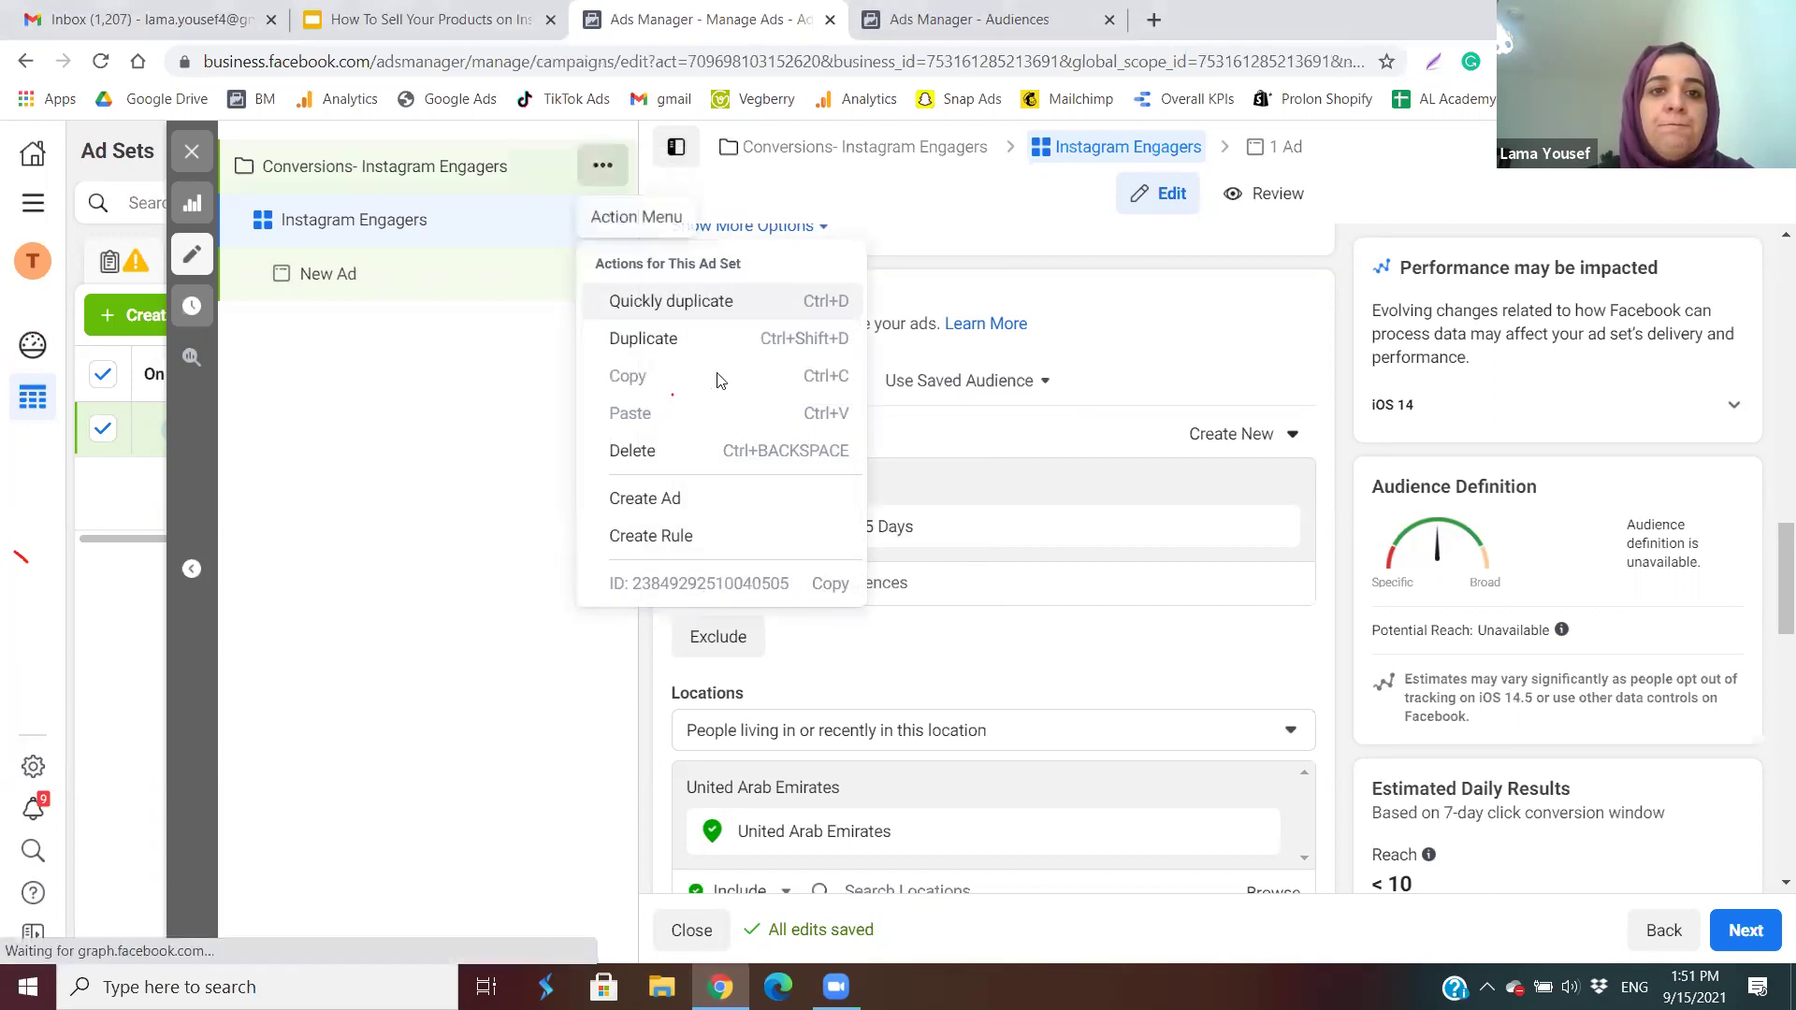
{"action": "left_click", "coordinate": [603, 165]}
{"action": "left_click", "coordinate": [365, 513]}
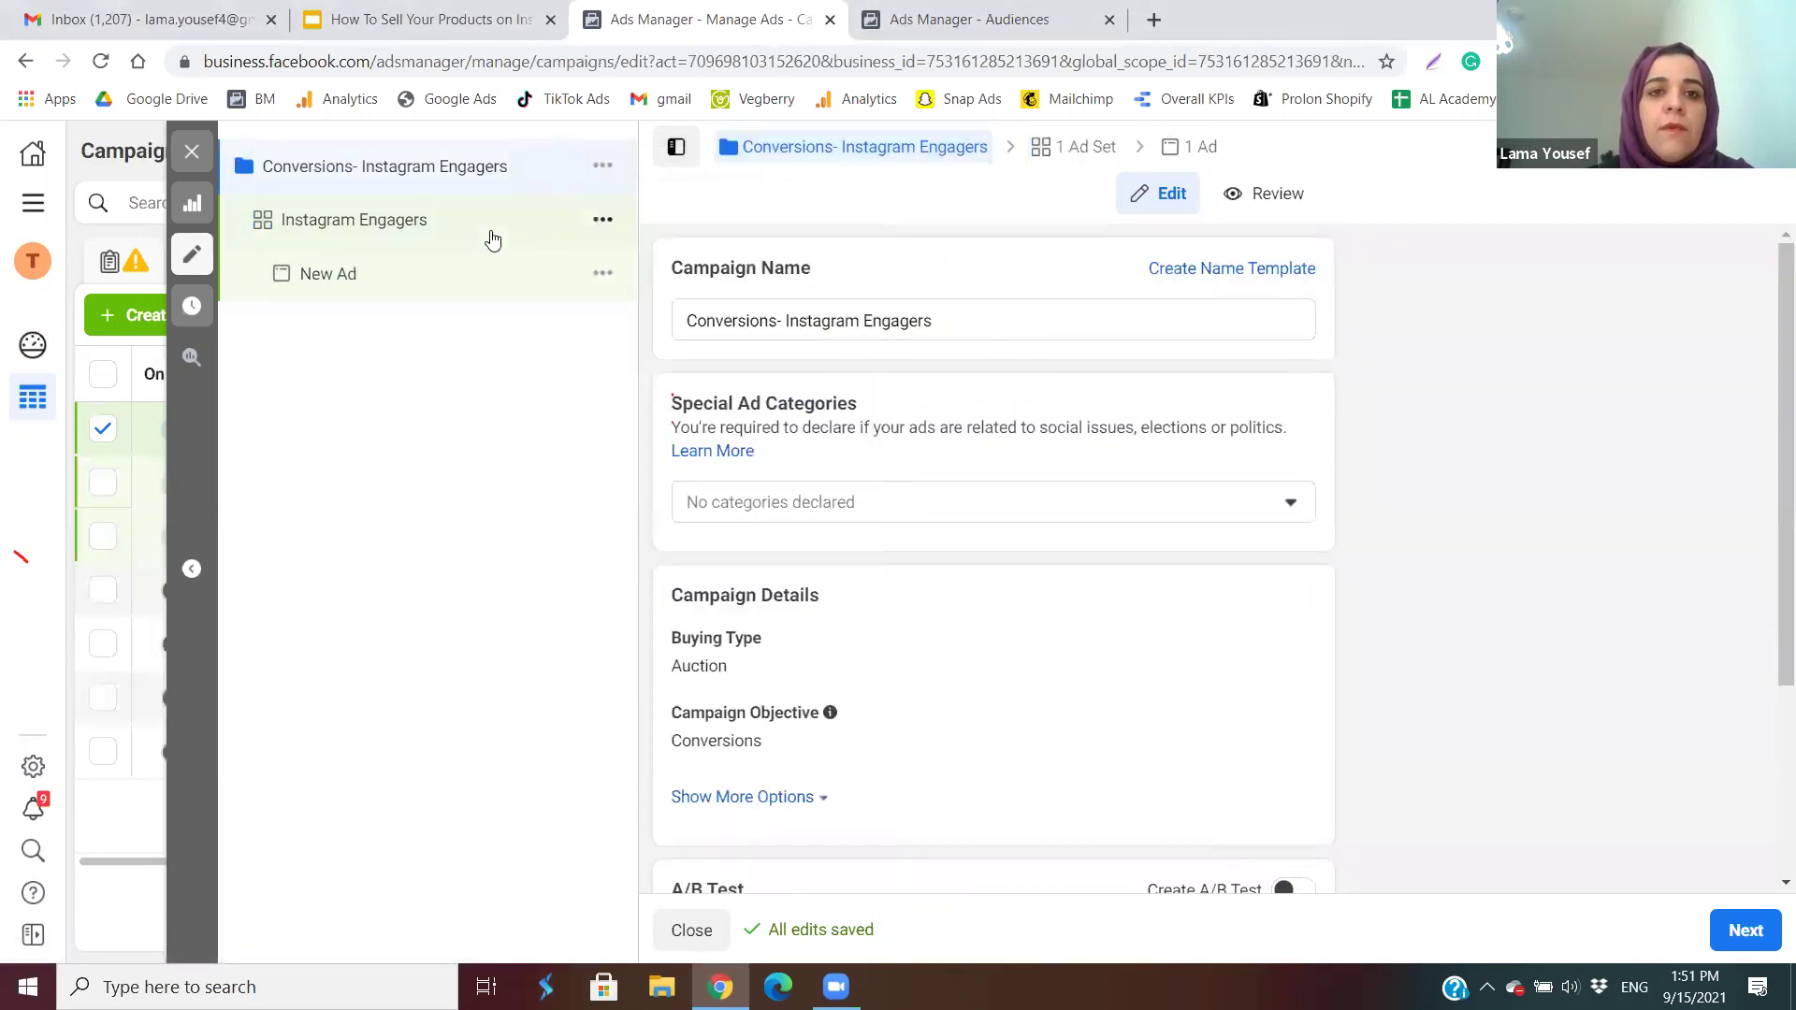
{"action": "left_click", "coordinate": [602, 166]}
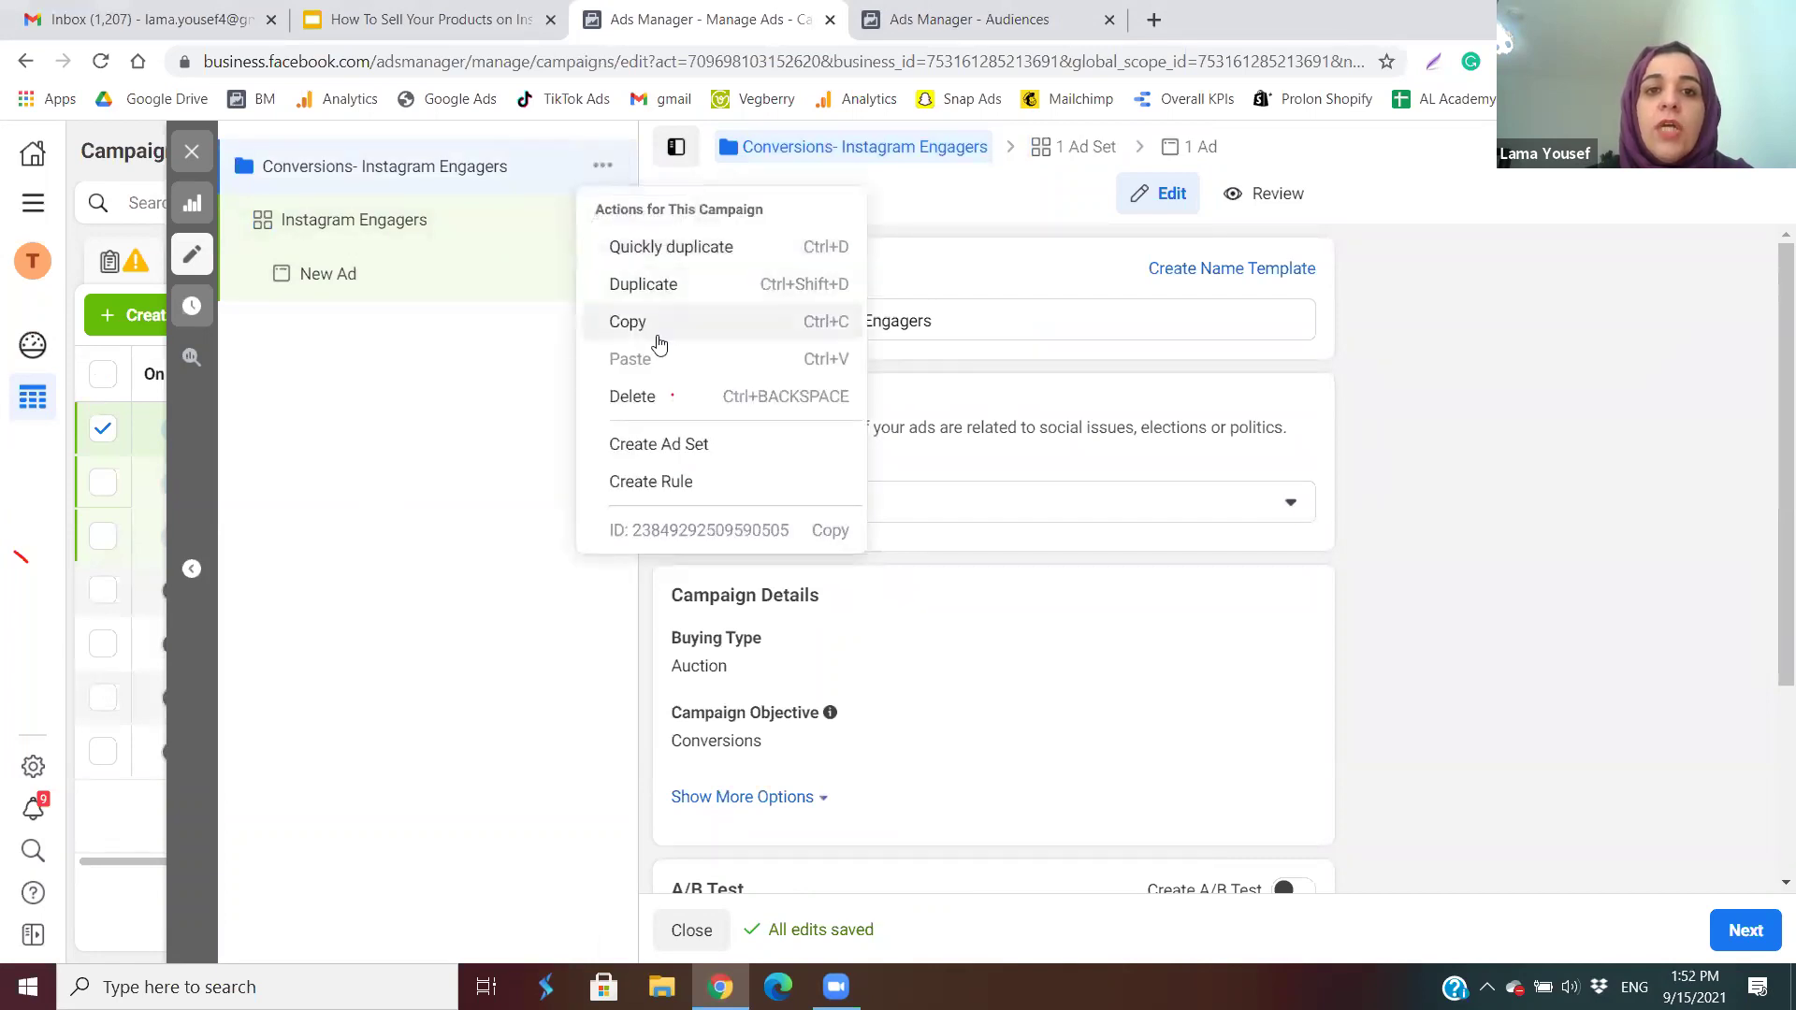
{"action": "left_click", "coordinate": [495, 418]}
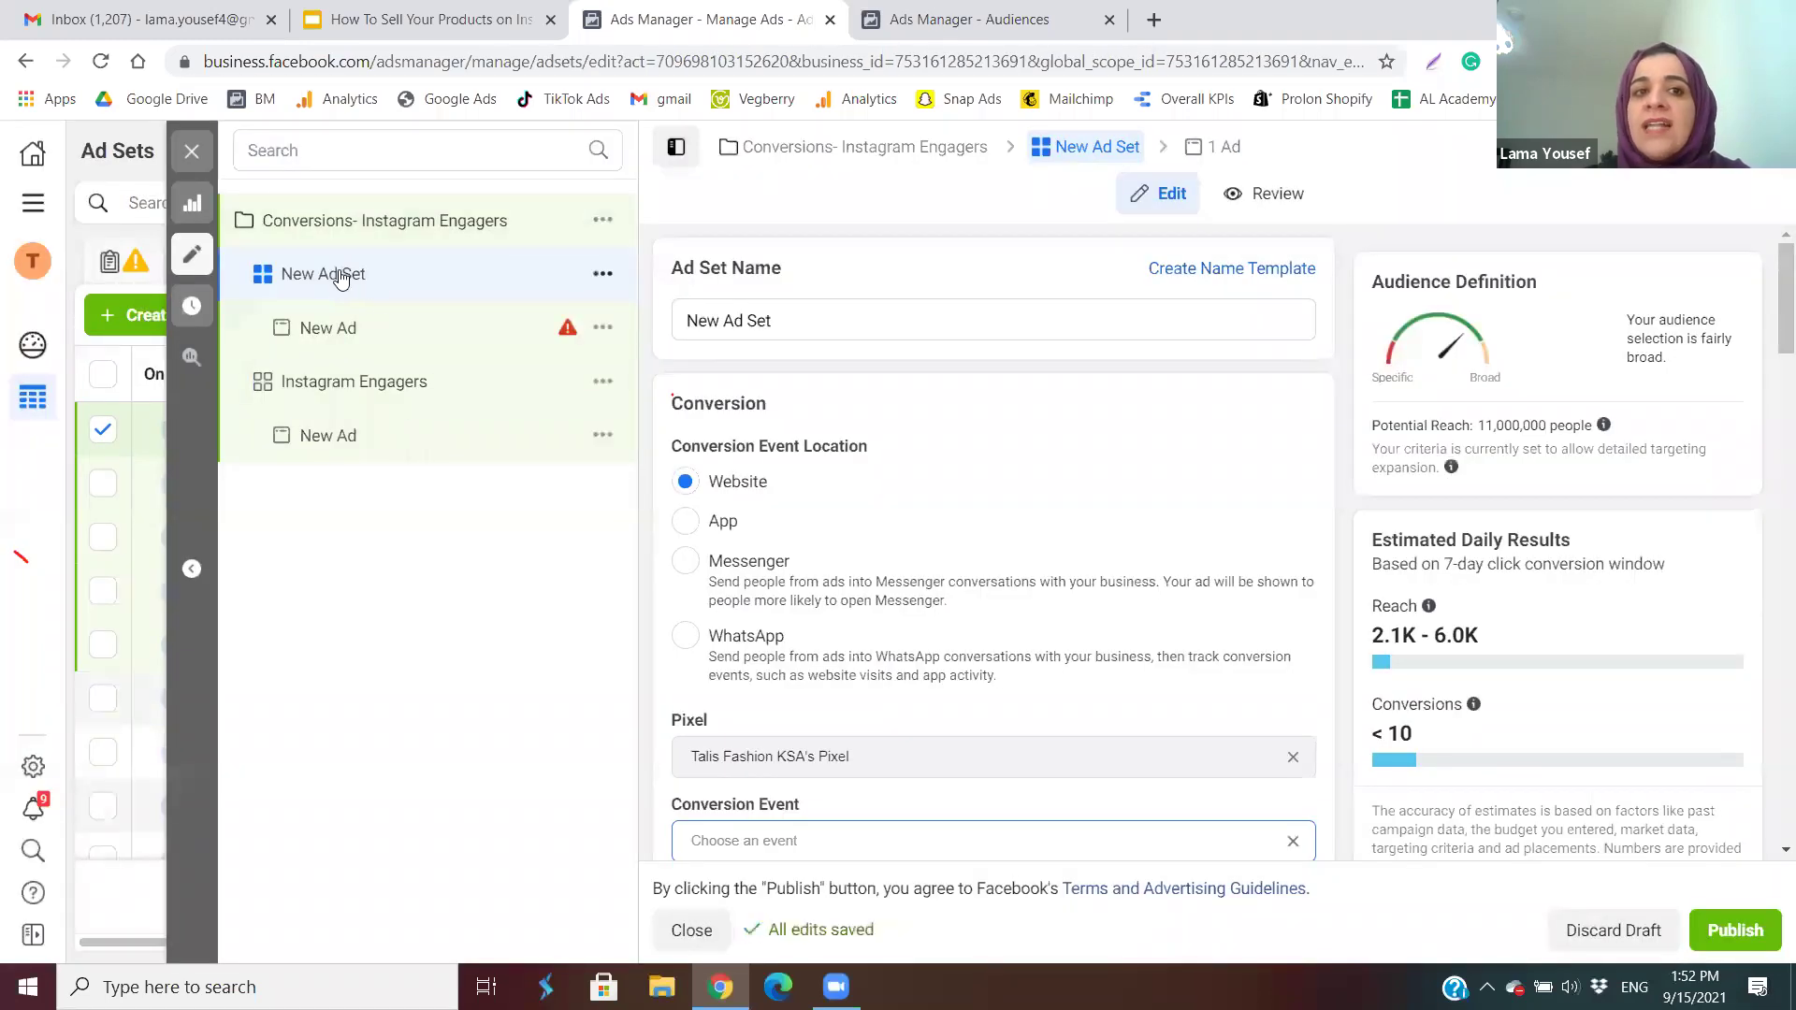
Name the new ad set 'Intreststs' and return to the Instagram Engagers ad set.
{"action": "left_click_drag", "start_coordinate": [782, 321], "coordinate": [552, 315]}
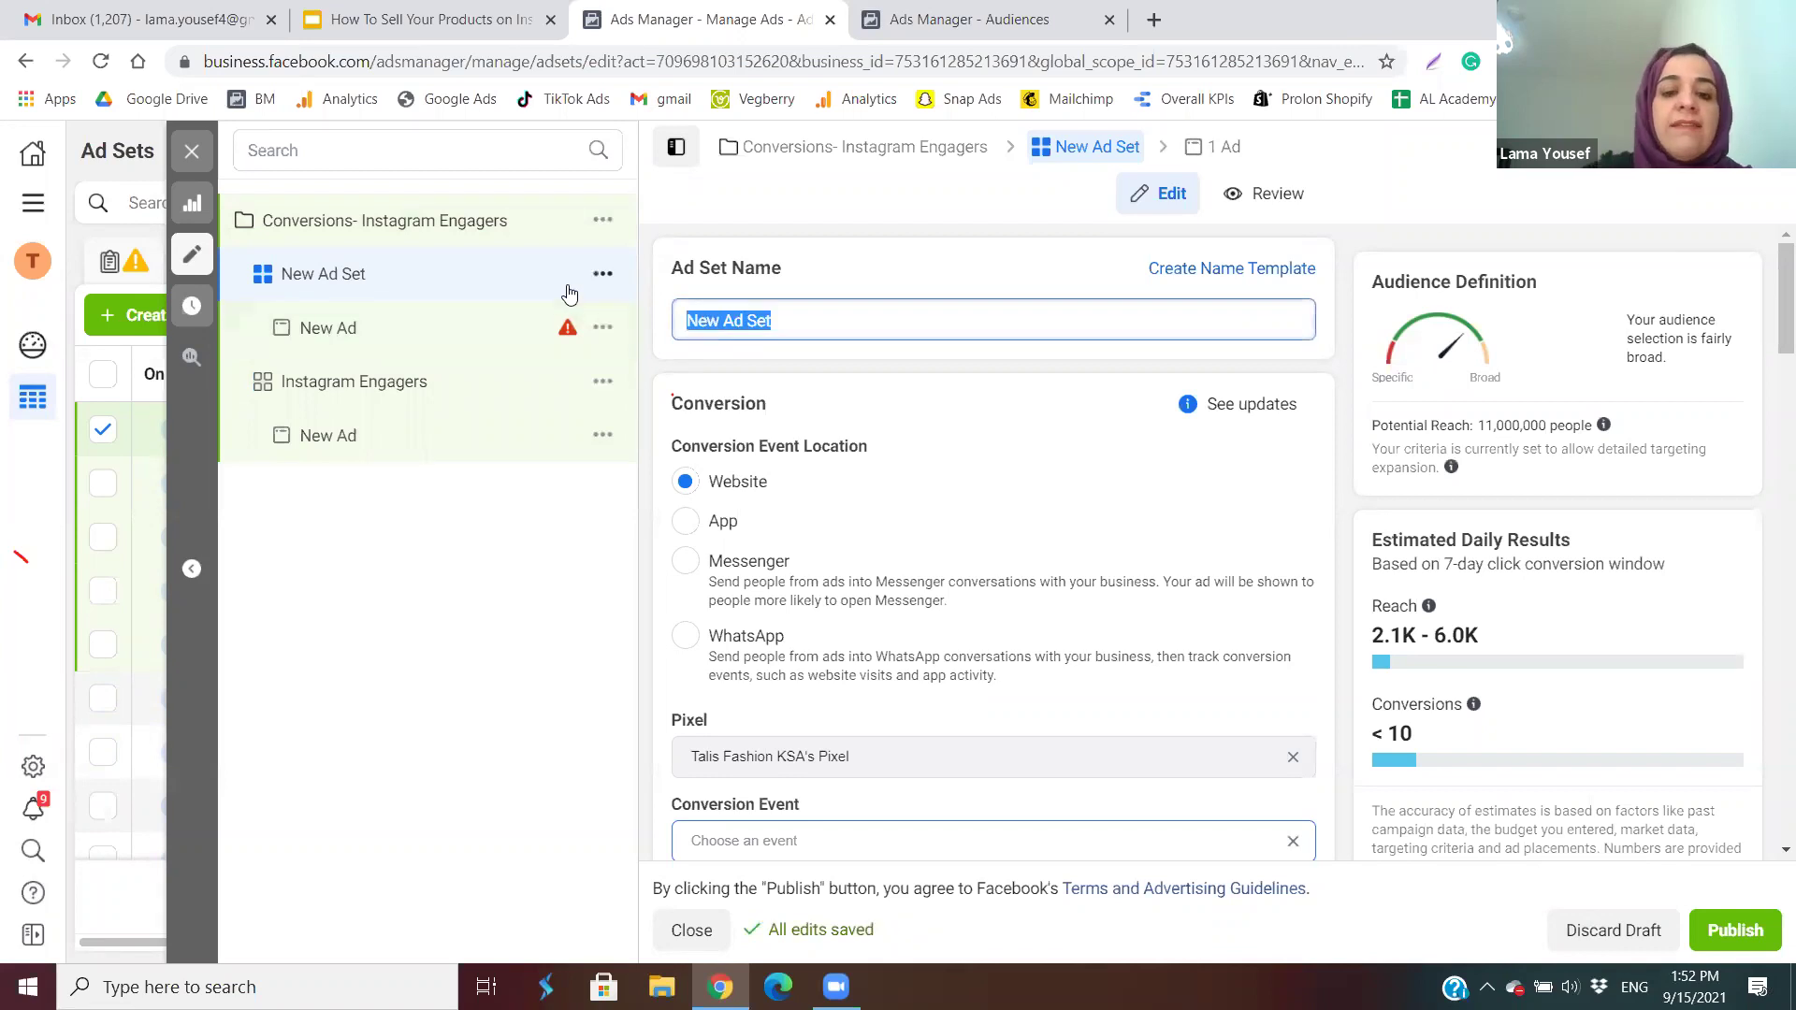
{"action": "type", "text": "Intr"}
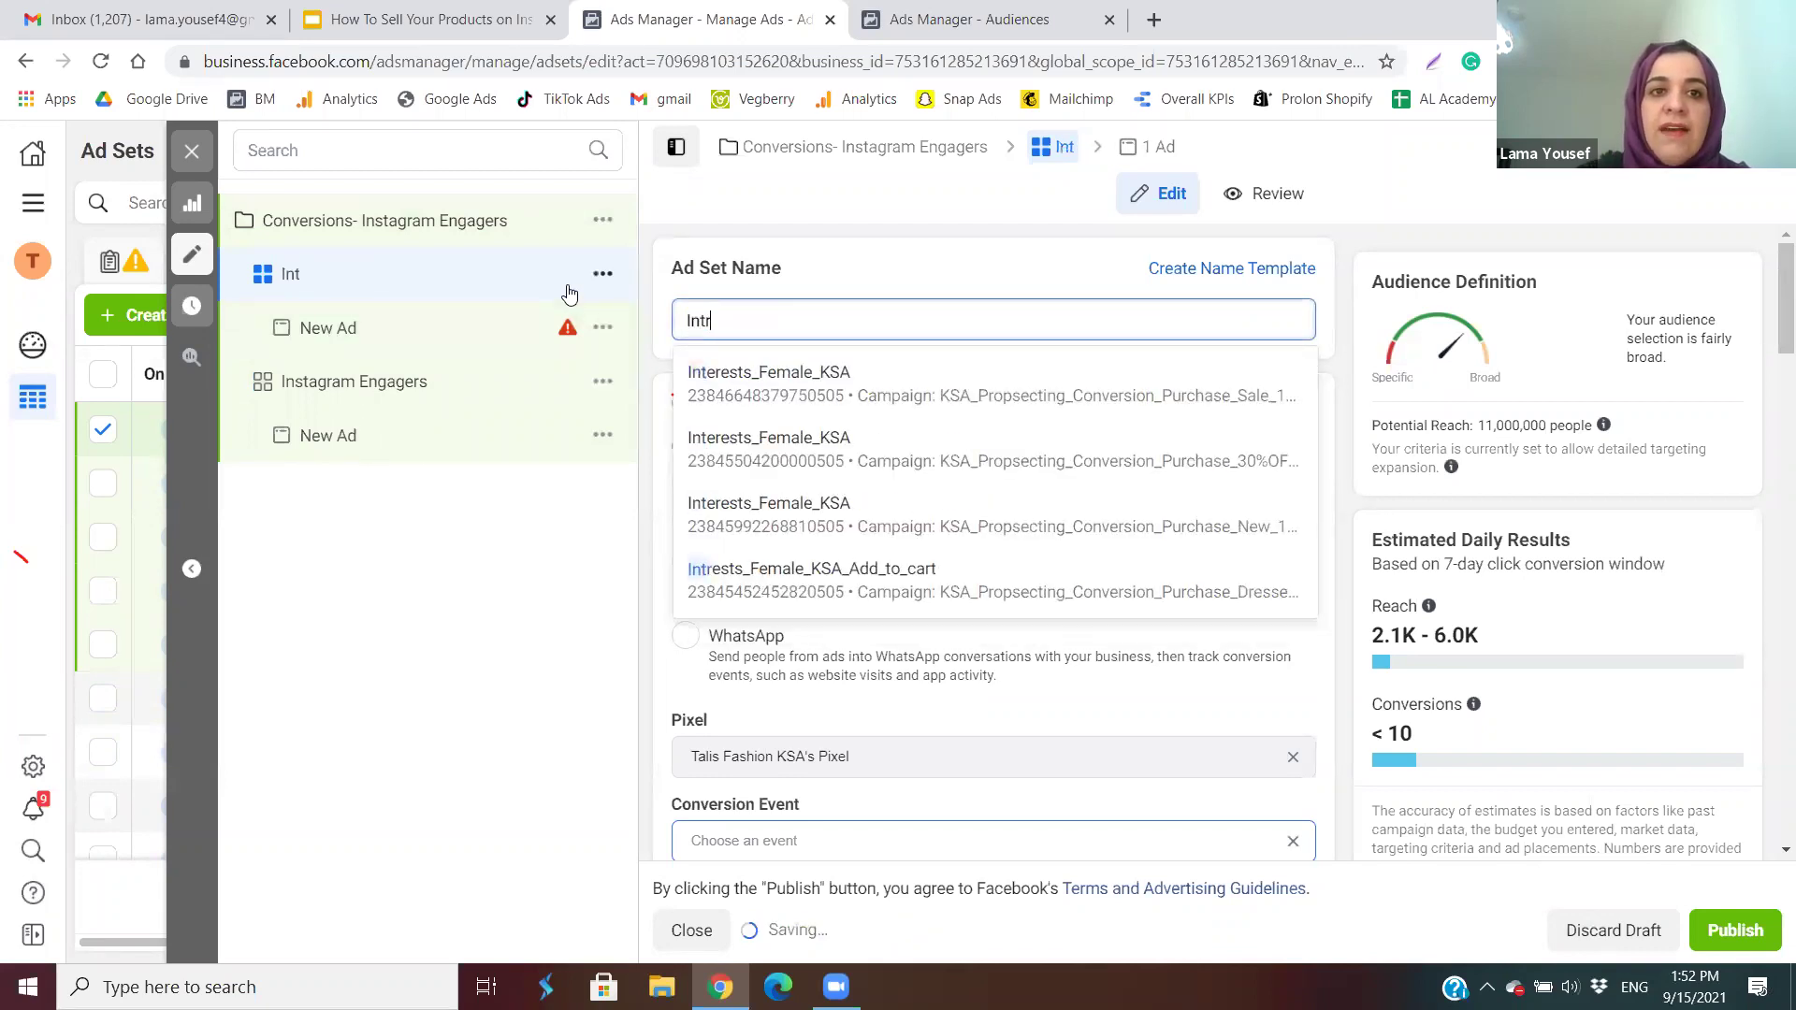
{"action": "type", "text": "eststs"}
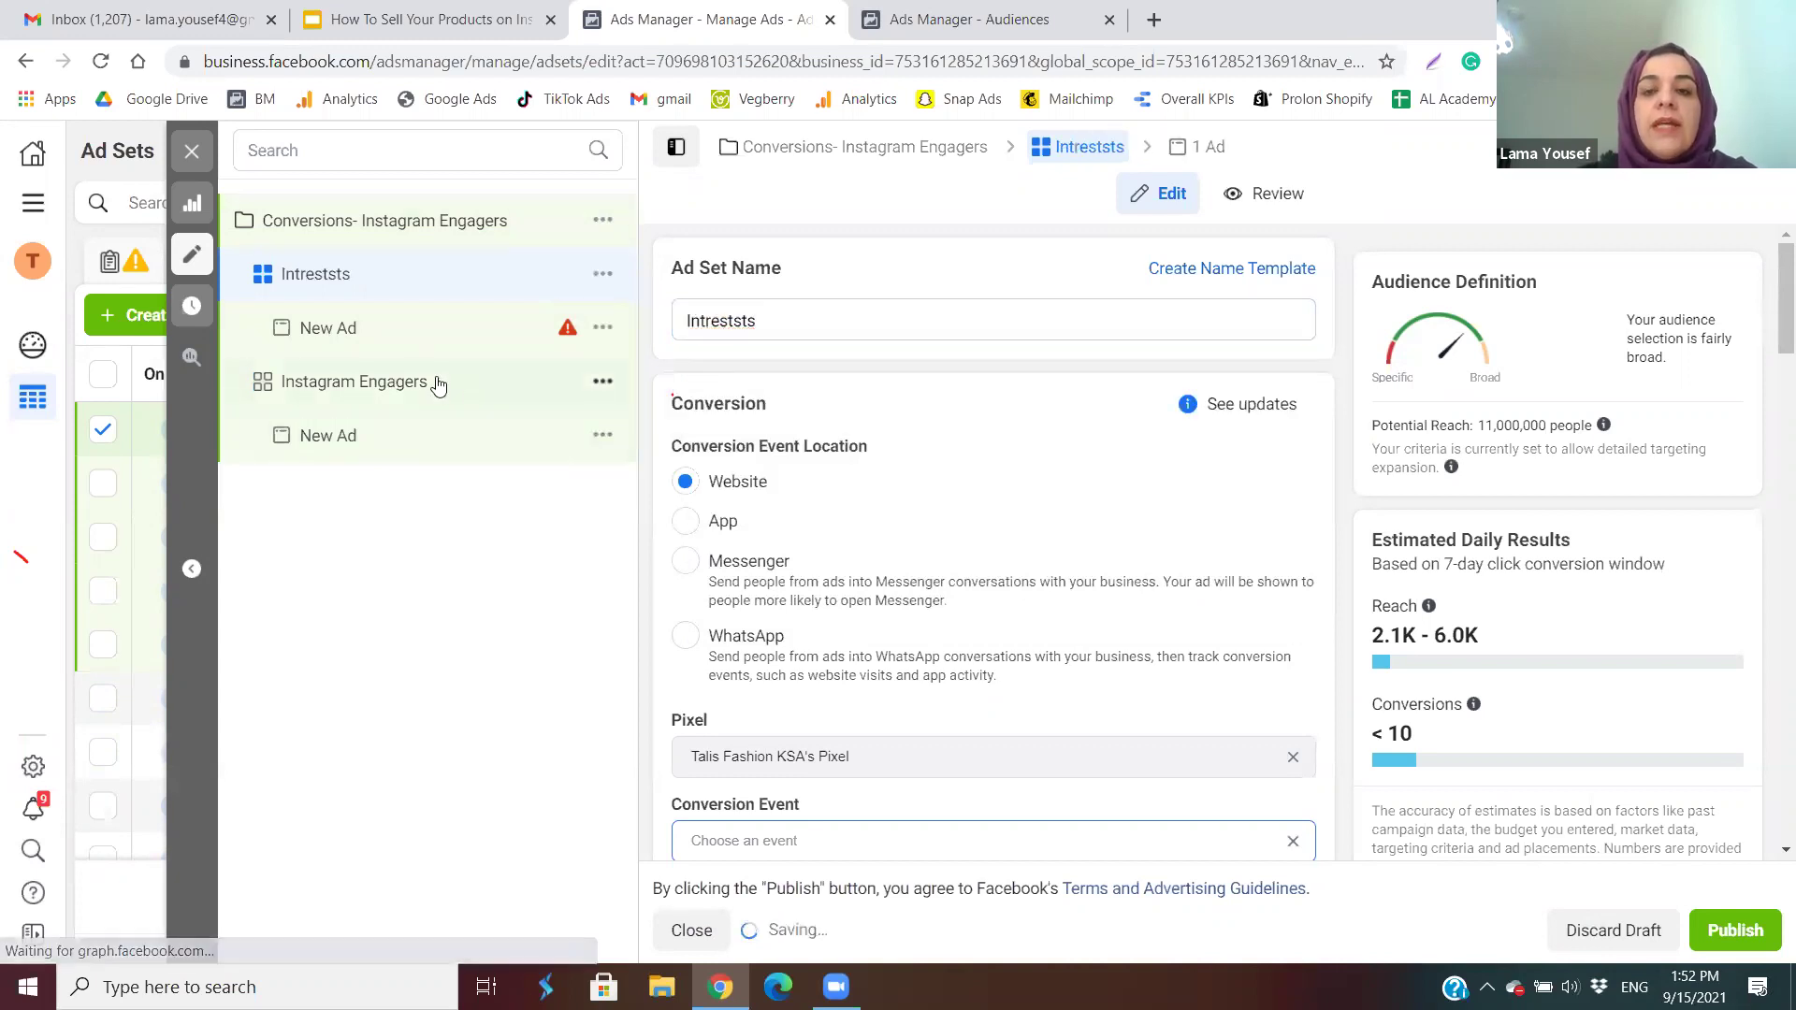
{"action": "left_click", "coordinate": [436, 383]}
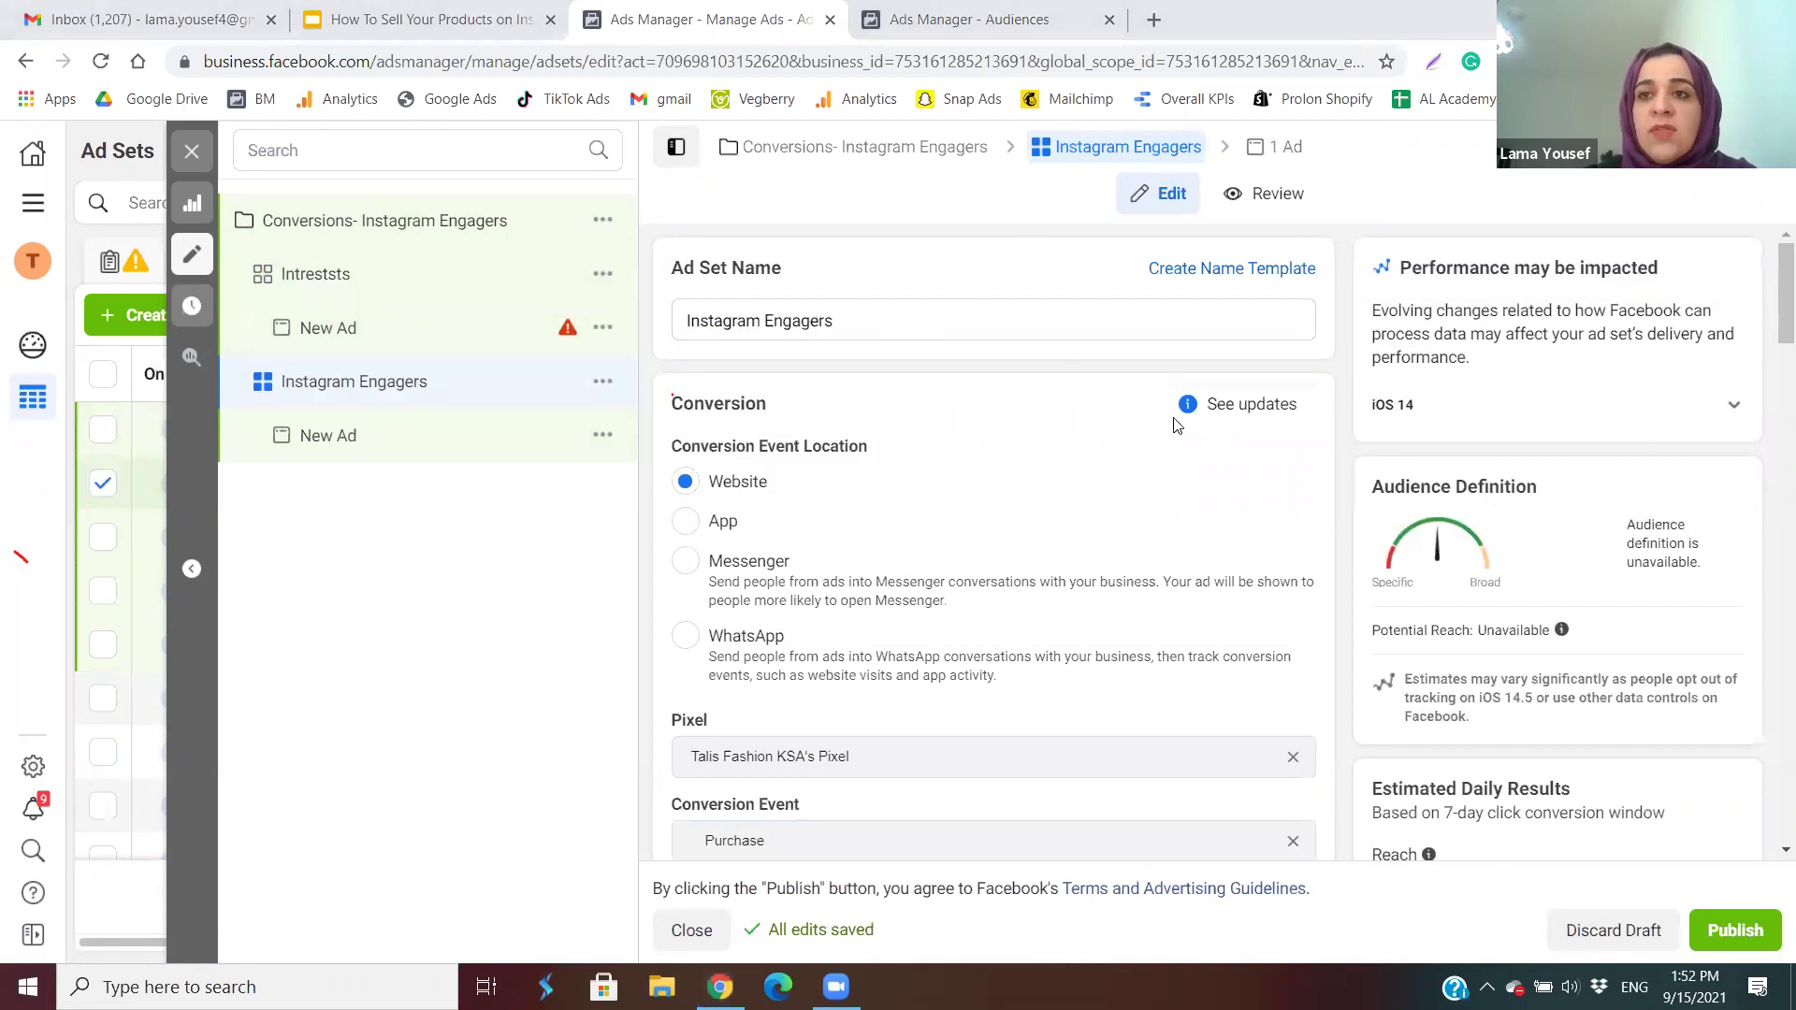
Replace the United Arab Emirates location with Dubai and Al Reem Island (+1 mi).
{"action": "left_click_drag", "start_coordinate": [1770, 271], "coordinate": [1770, 502]}
{"action": "left_click_drag", "start_coordinate": [1769, 566], "coordinate": [1768, 600]}
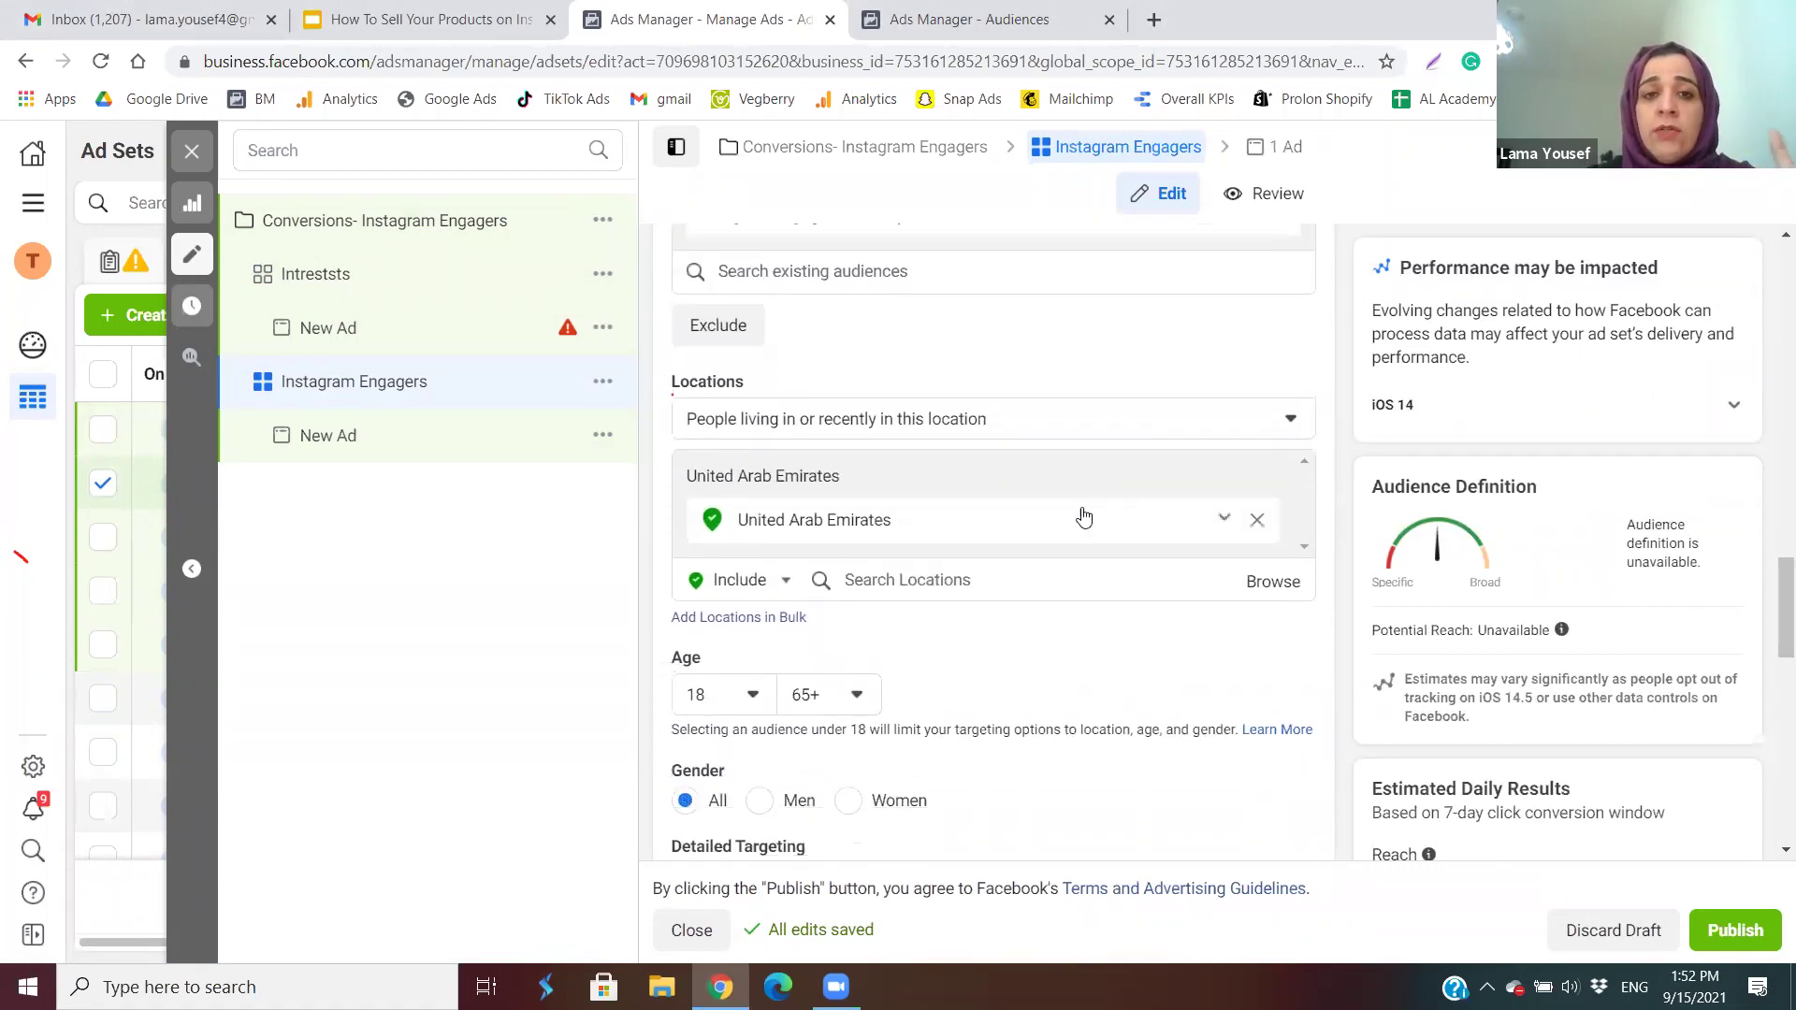
{"action": "left_click", "coordinate": [971, 565]}
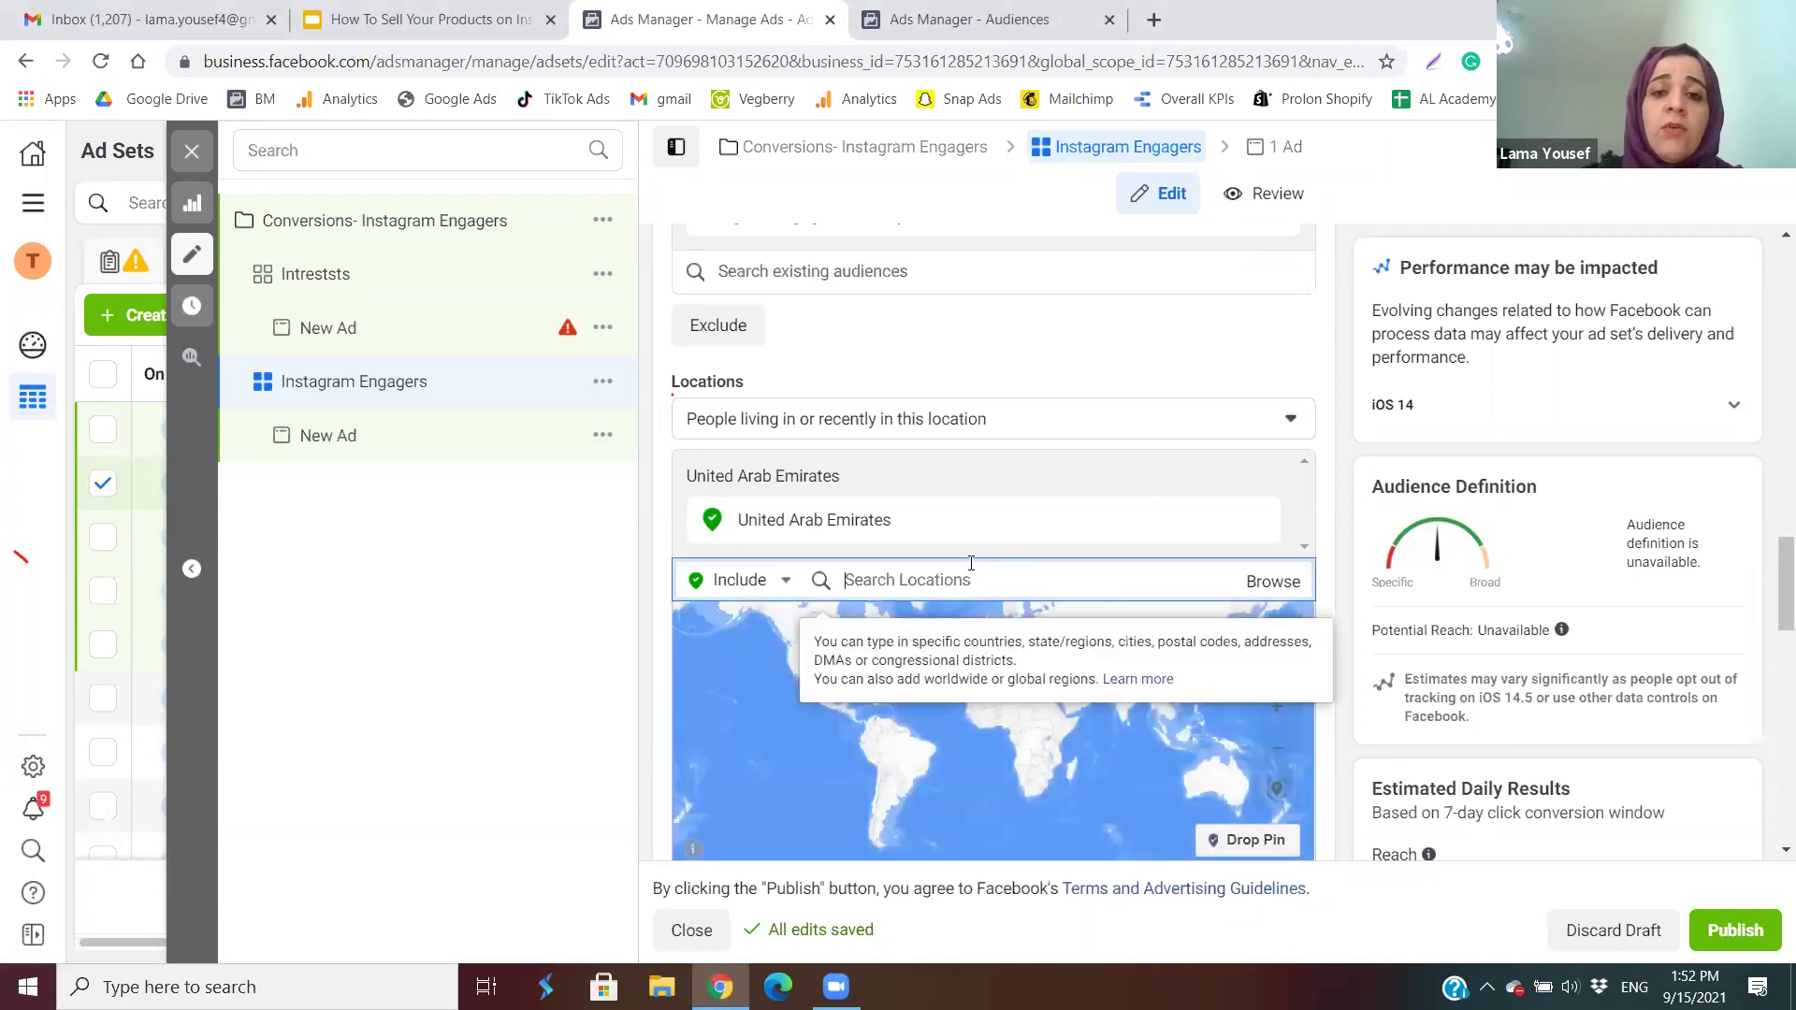
{"action": "type", "text": "dubai"}
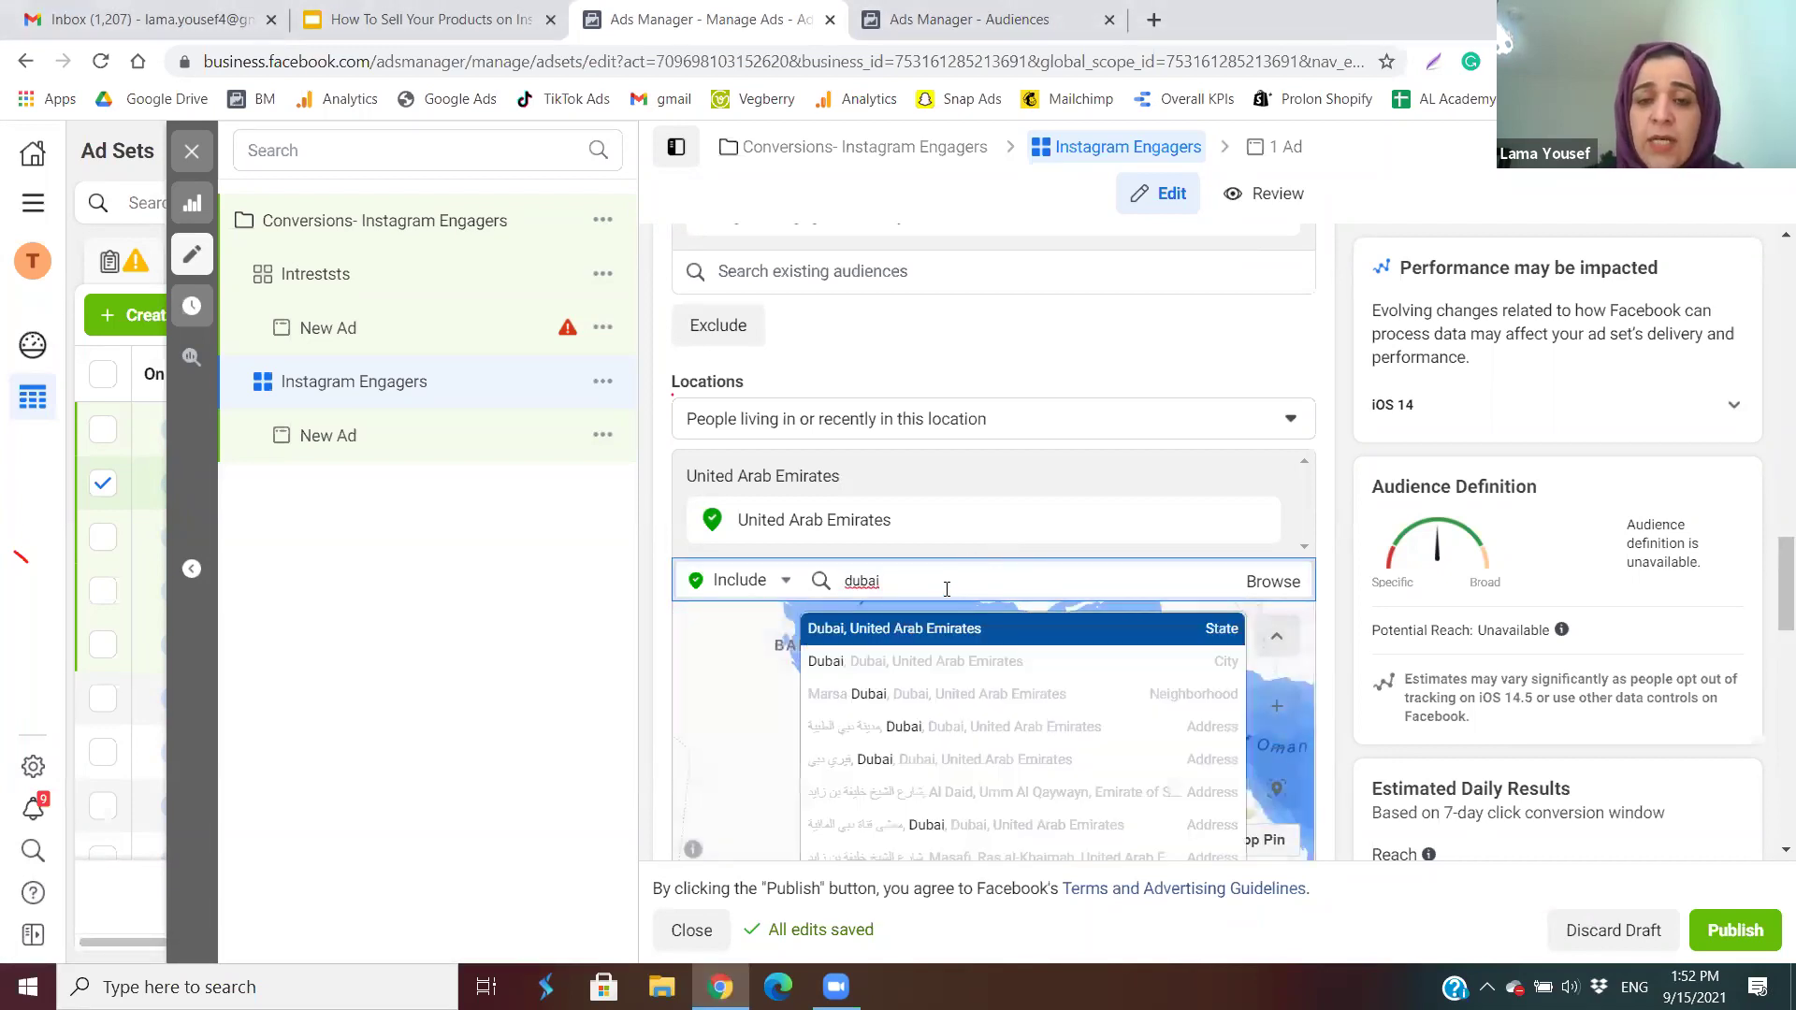
{"action": "left_click", "coordinate": [966, 643]}
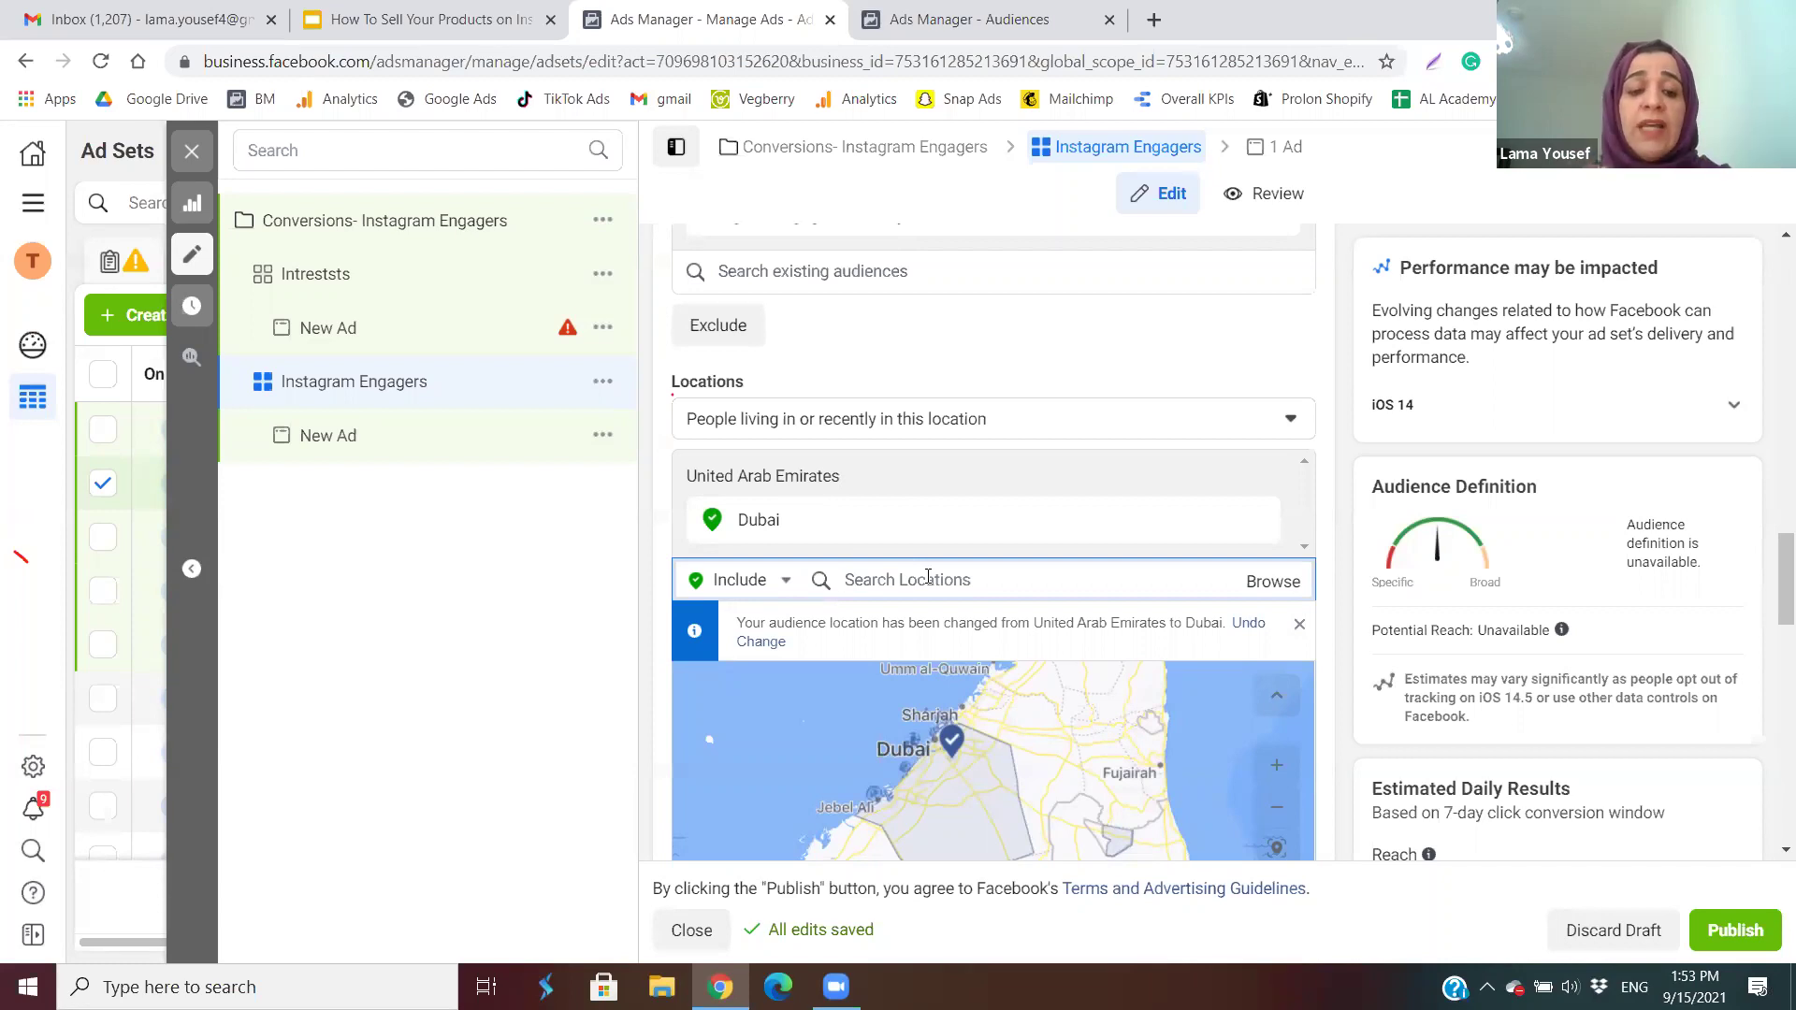
{"action": "type", "text": "al reem"}
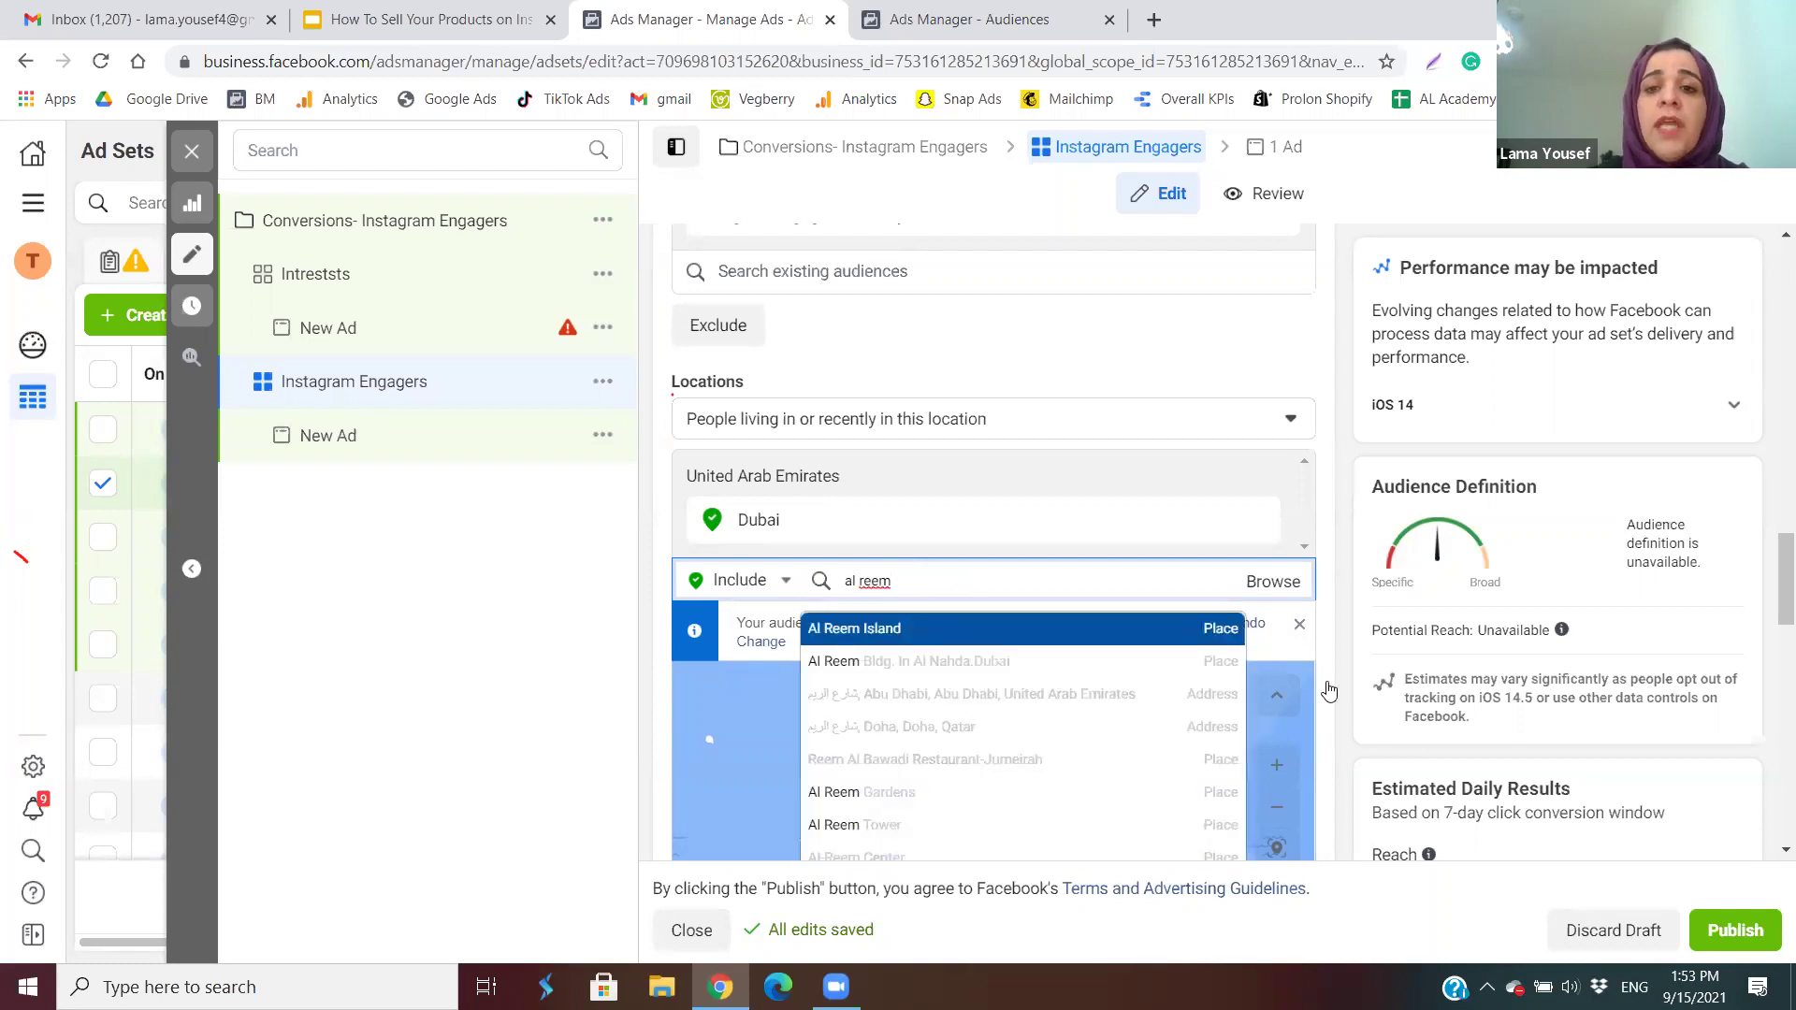
{"action": "key", "text": "Return"}
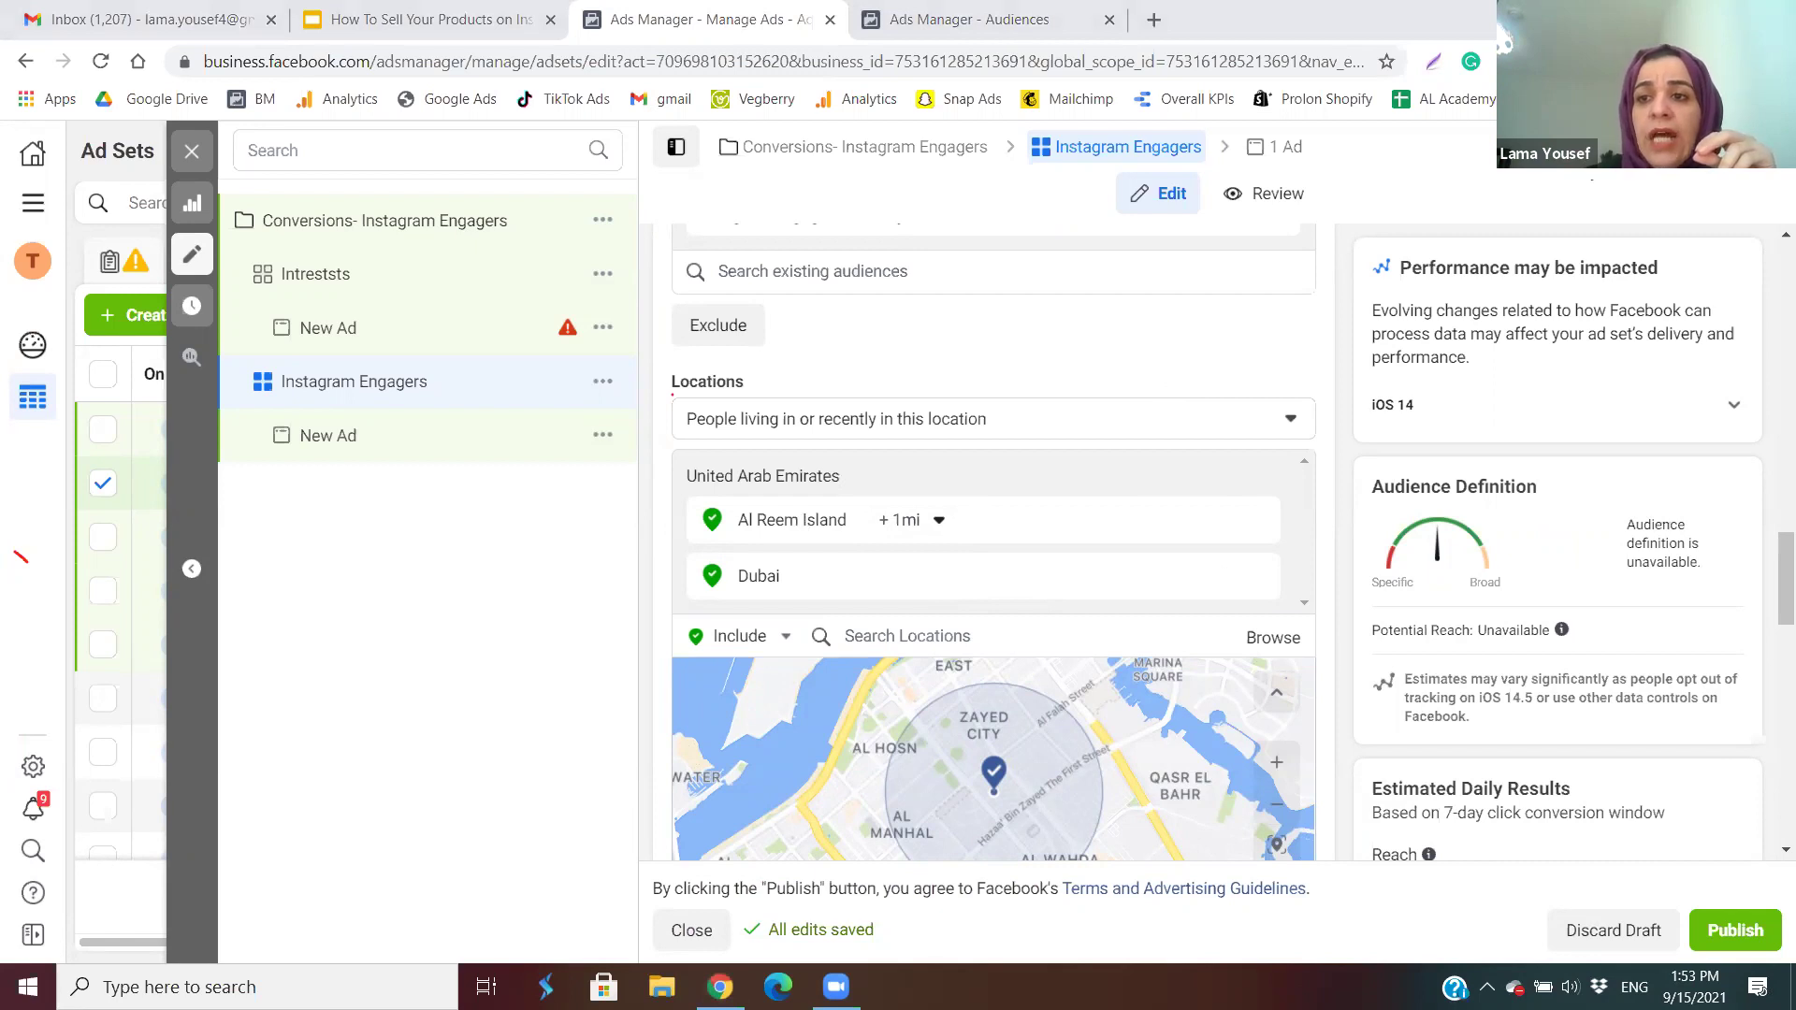
{"action": "scroll", "coordinate": [1770, 665], "scroll_direction": "down", "scroll_amount": 5}
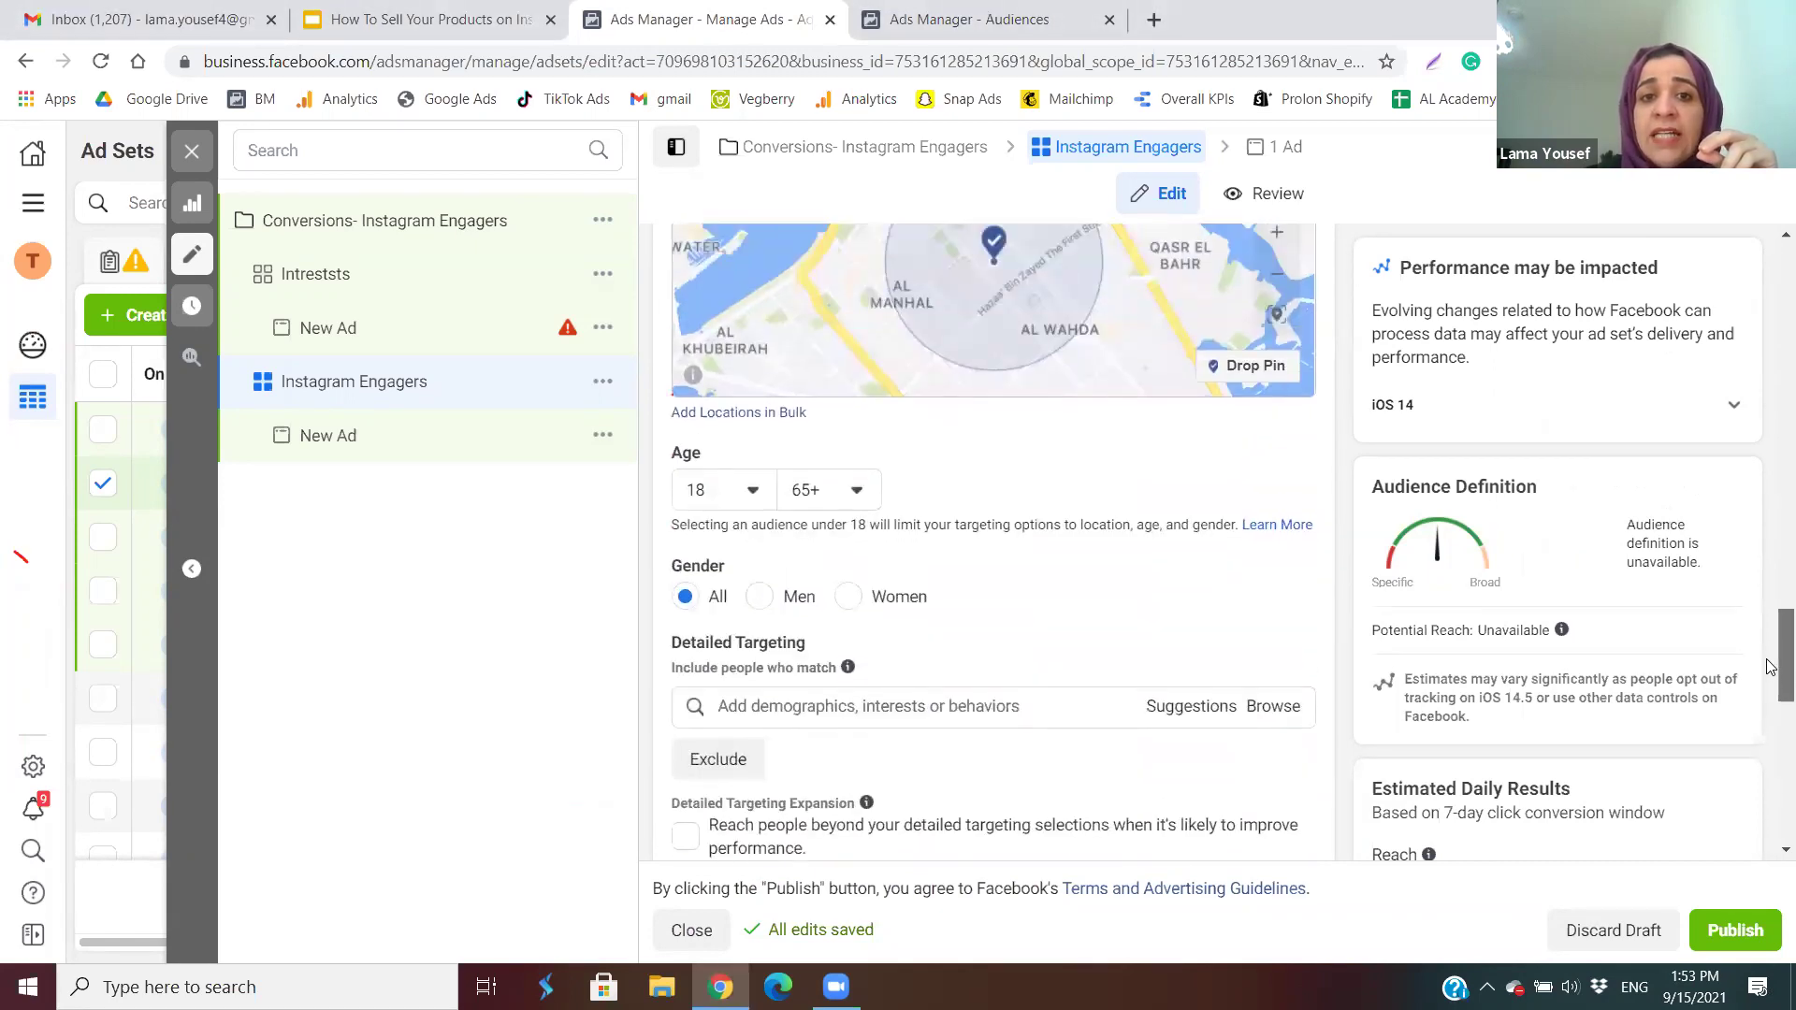
{"action": "scroll", "coordinate": [1771, 666], "scroll_direction": "down", "scroll_amount": 1}
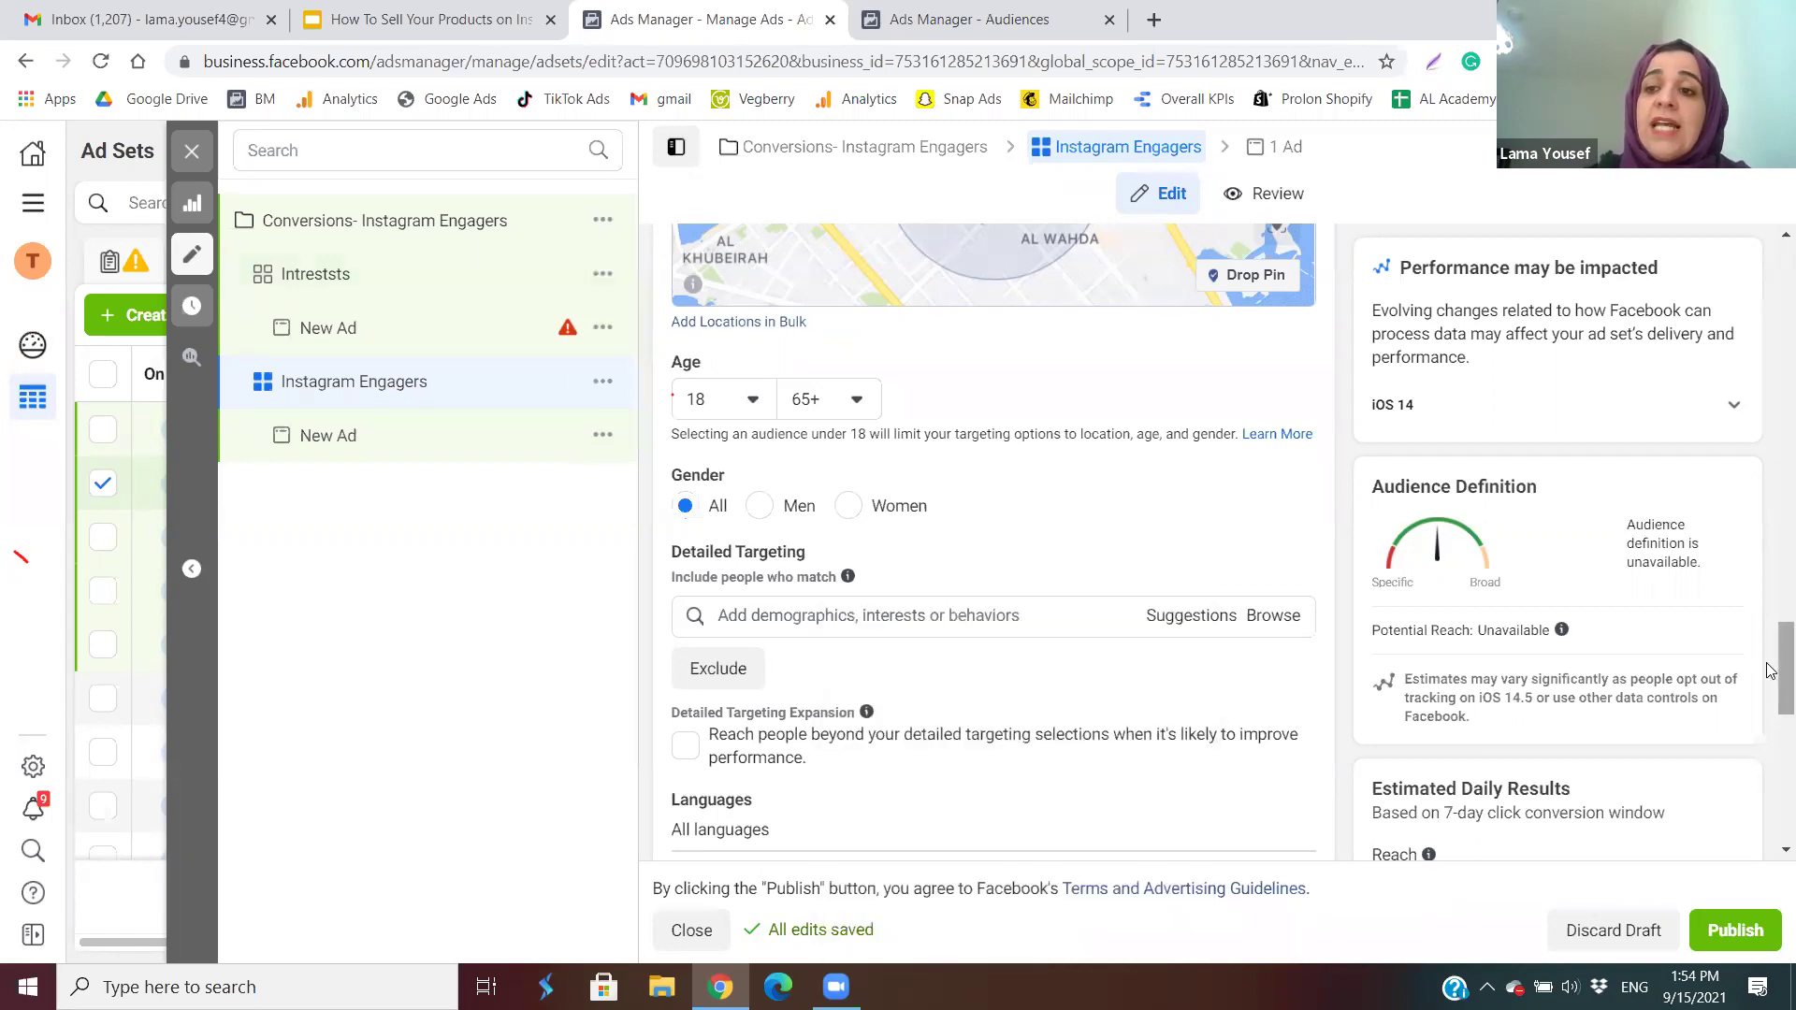
{"action": "triple_click", "coordinate": [1767, 697]}
{"action": "scroll", "coordinate": [1771, 710], "scroll_direction": "down", "scroll_amount": 5}
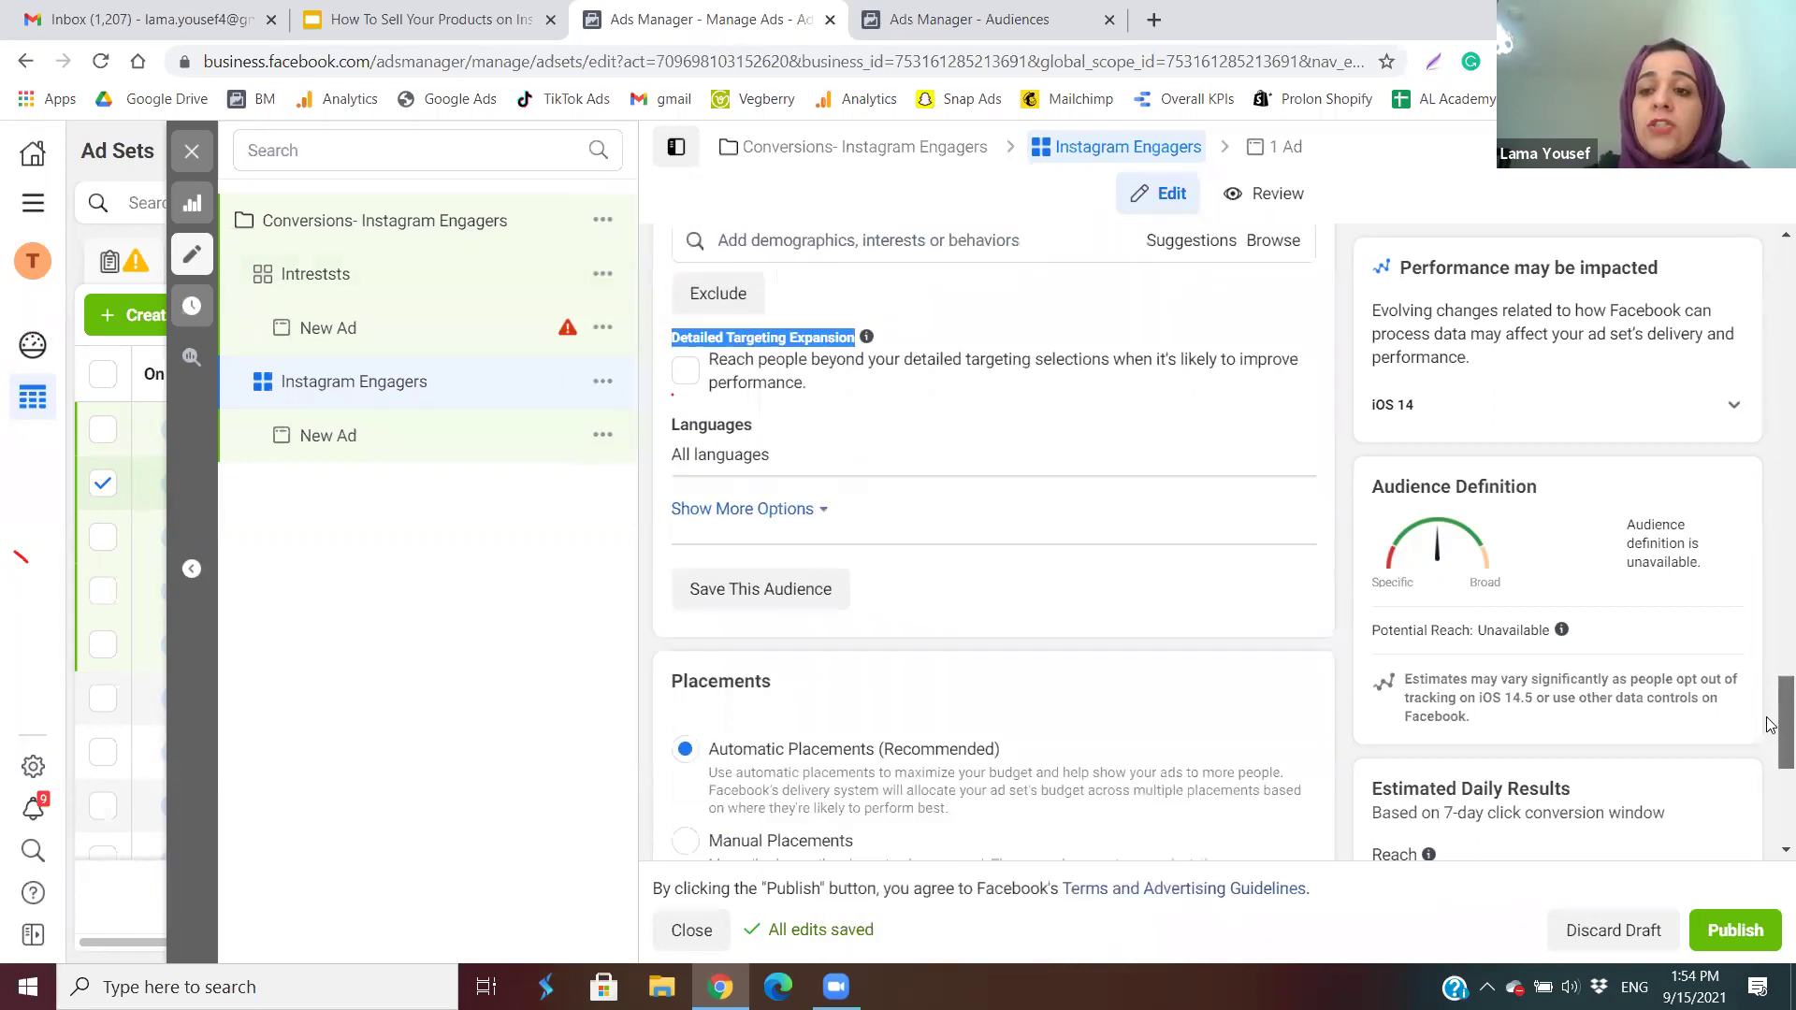
{"action": "scroll", "coordinate": [1768, 736], "scroll_direction": "down", "scroll_amount": 4}
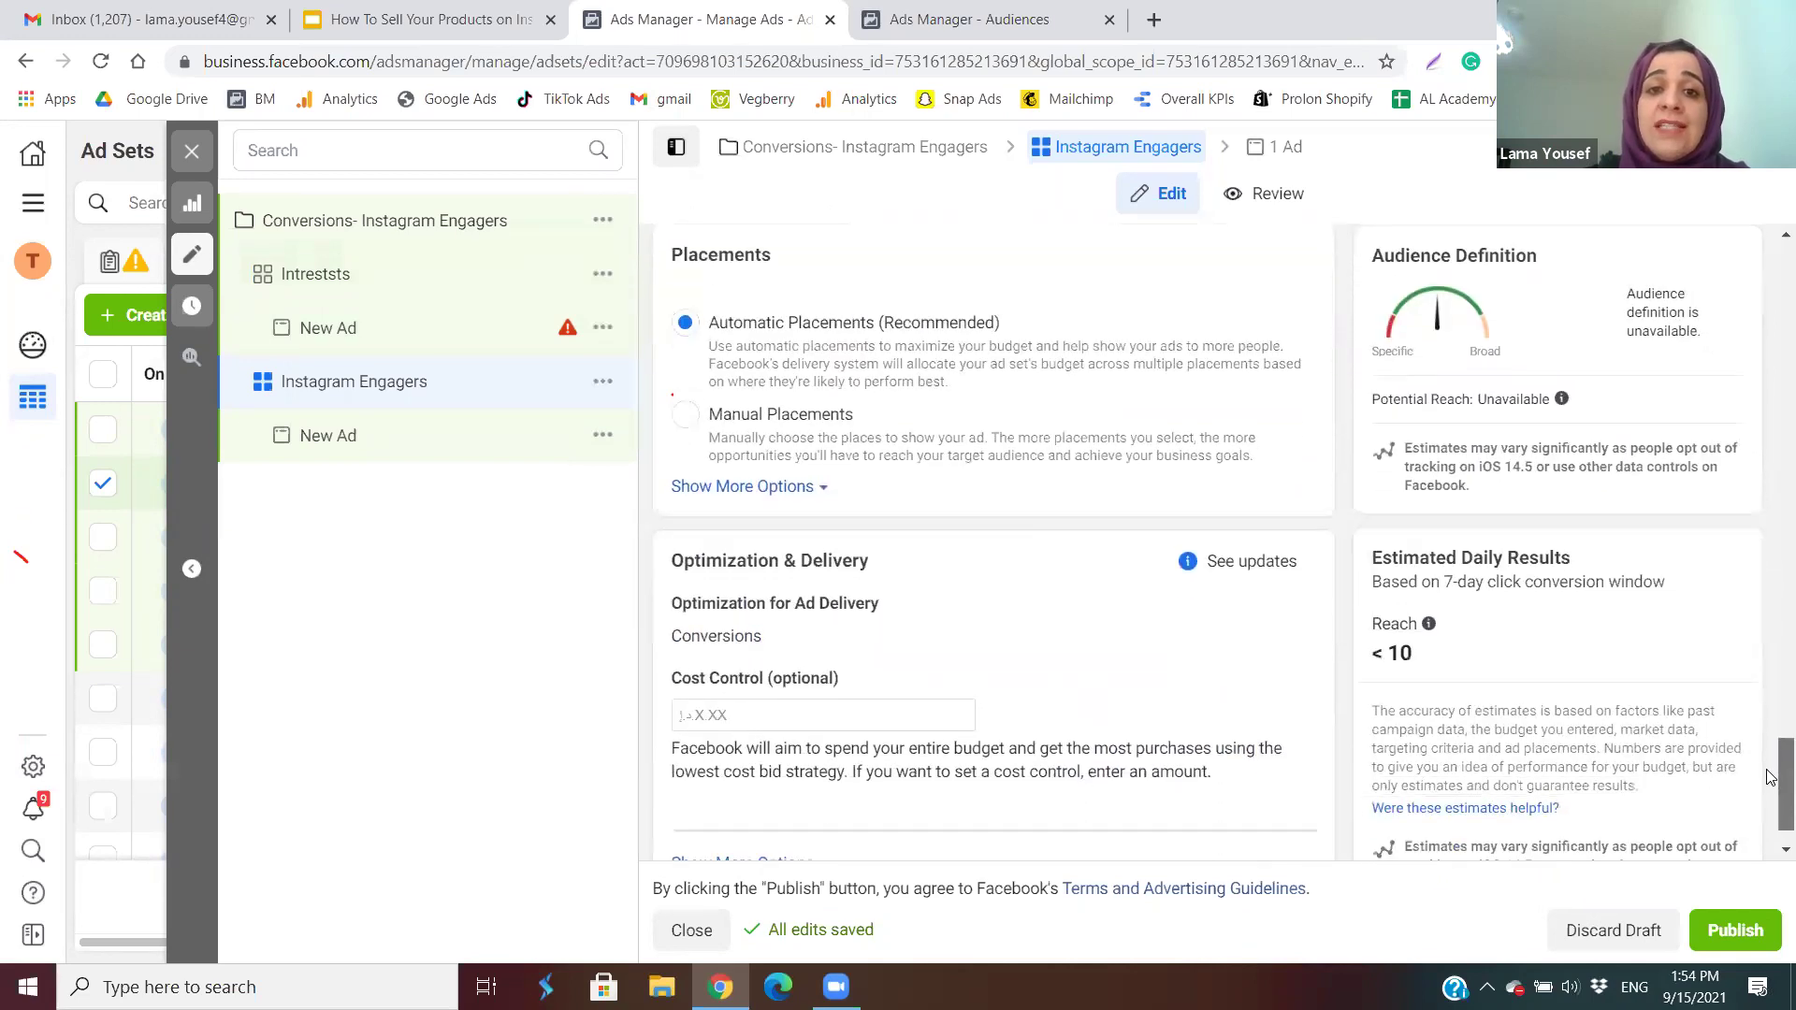
Use manual placements with only Instagram Feed, Explore, Shop and Stories enabled.
{"action": "left_click", "coordinate": [688, 412]}
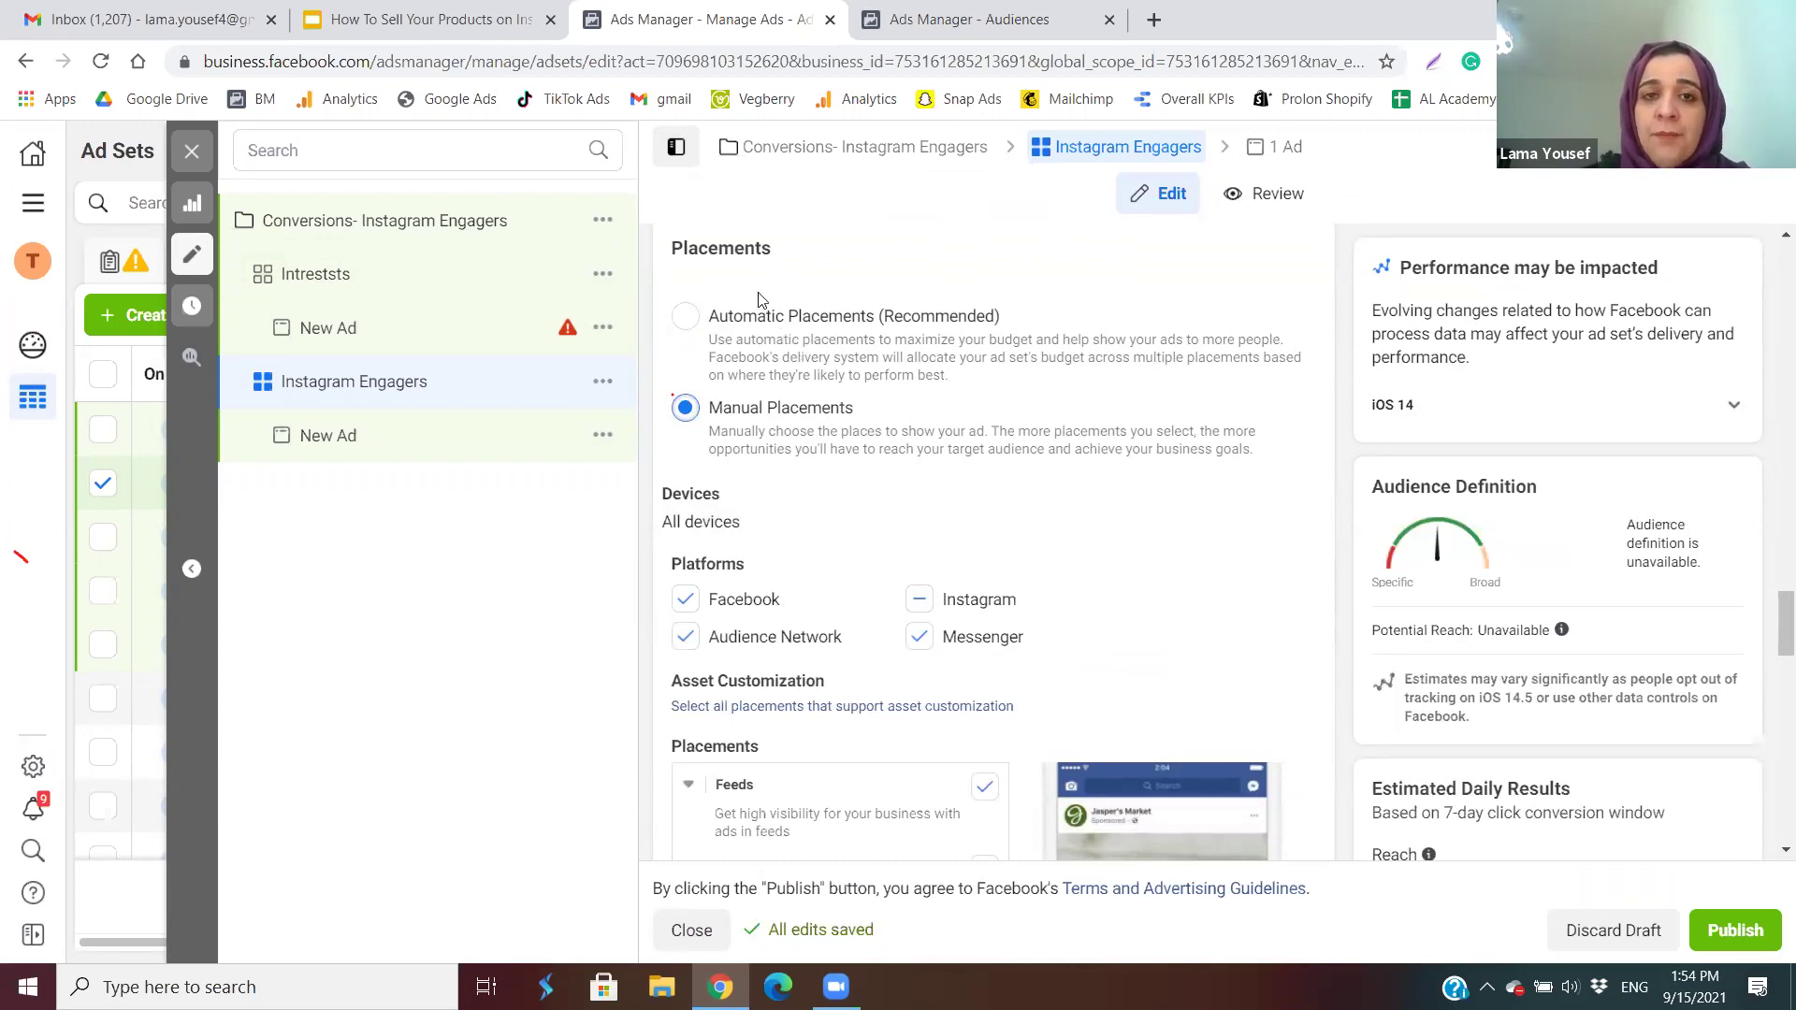
{"action": "left_click", "coordinate": [686, 600]}
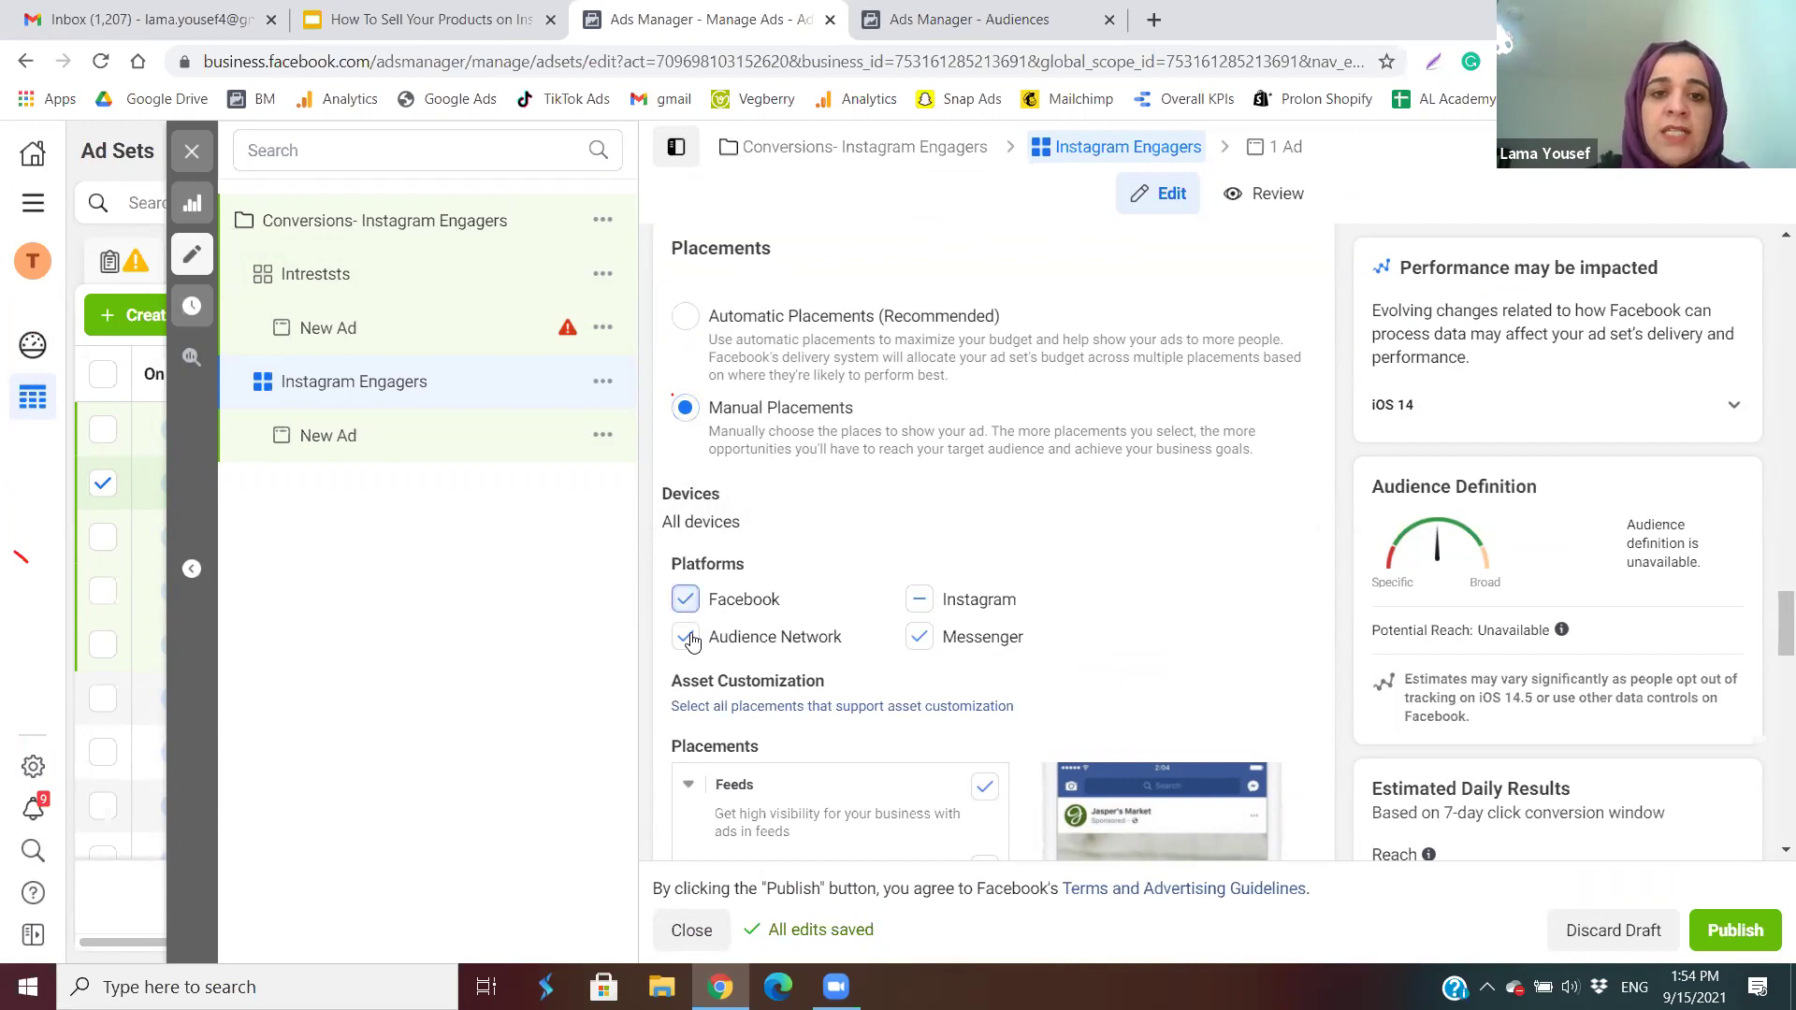
{"action": "left_click", "coordinate": [918, 639]}
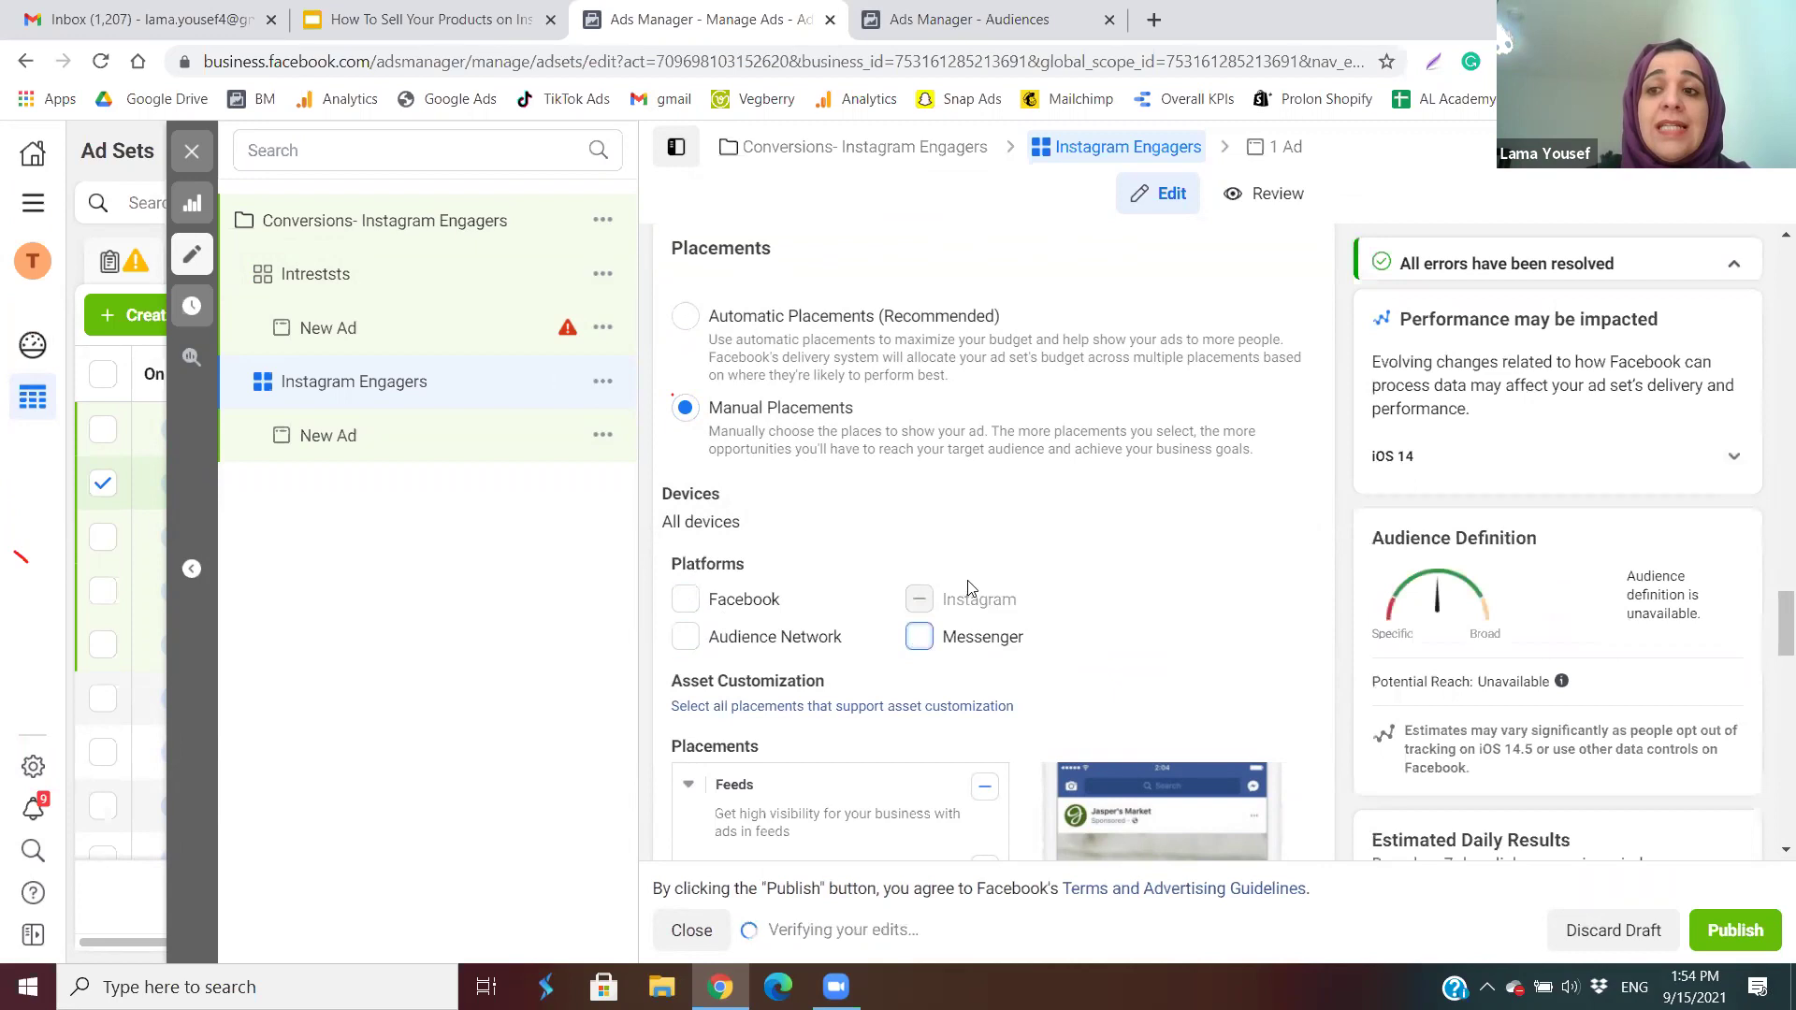
{"action": "left_click_drag", "start_coordinate": [1768, 580], "coordinate": [1770, 676]}
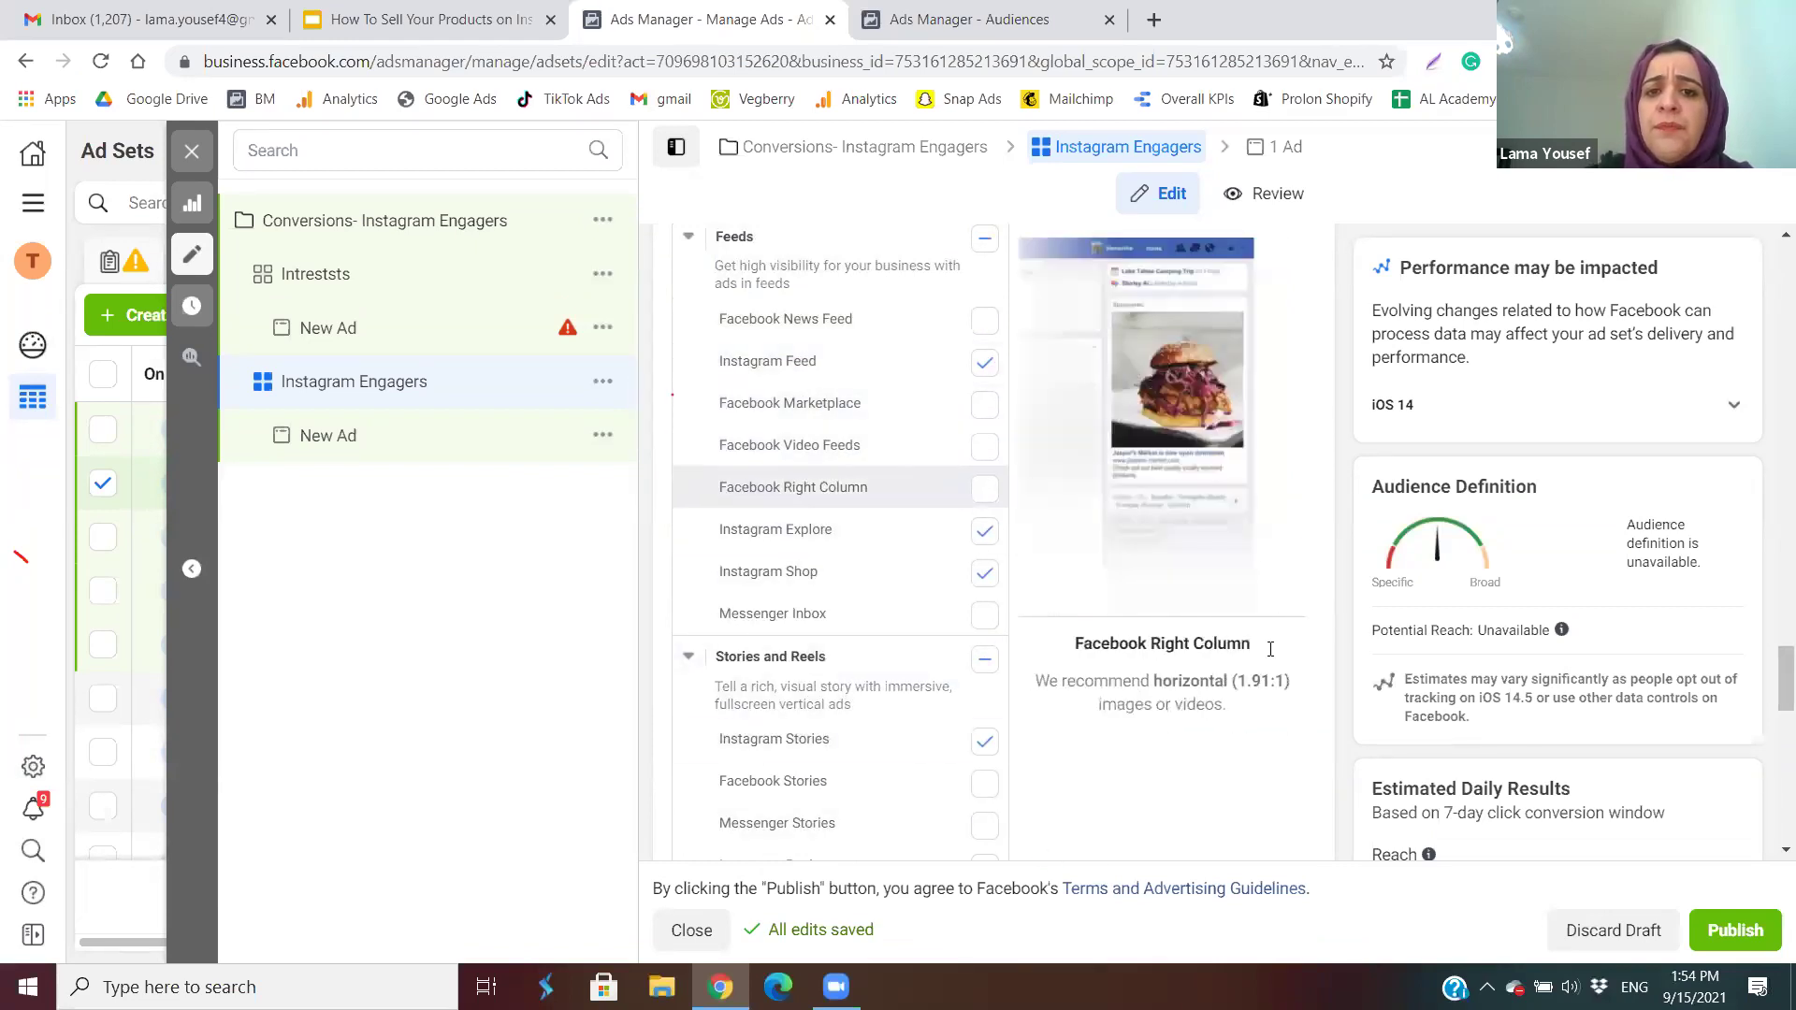
{"action": "left_click_drag", "start_coordinate": [1771, 681], "coordinate": [1770, 697]}
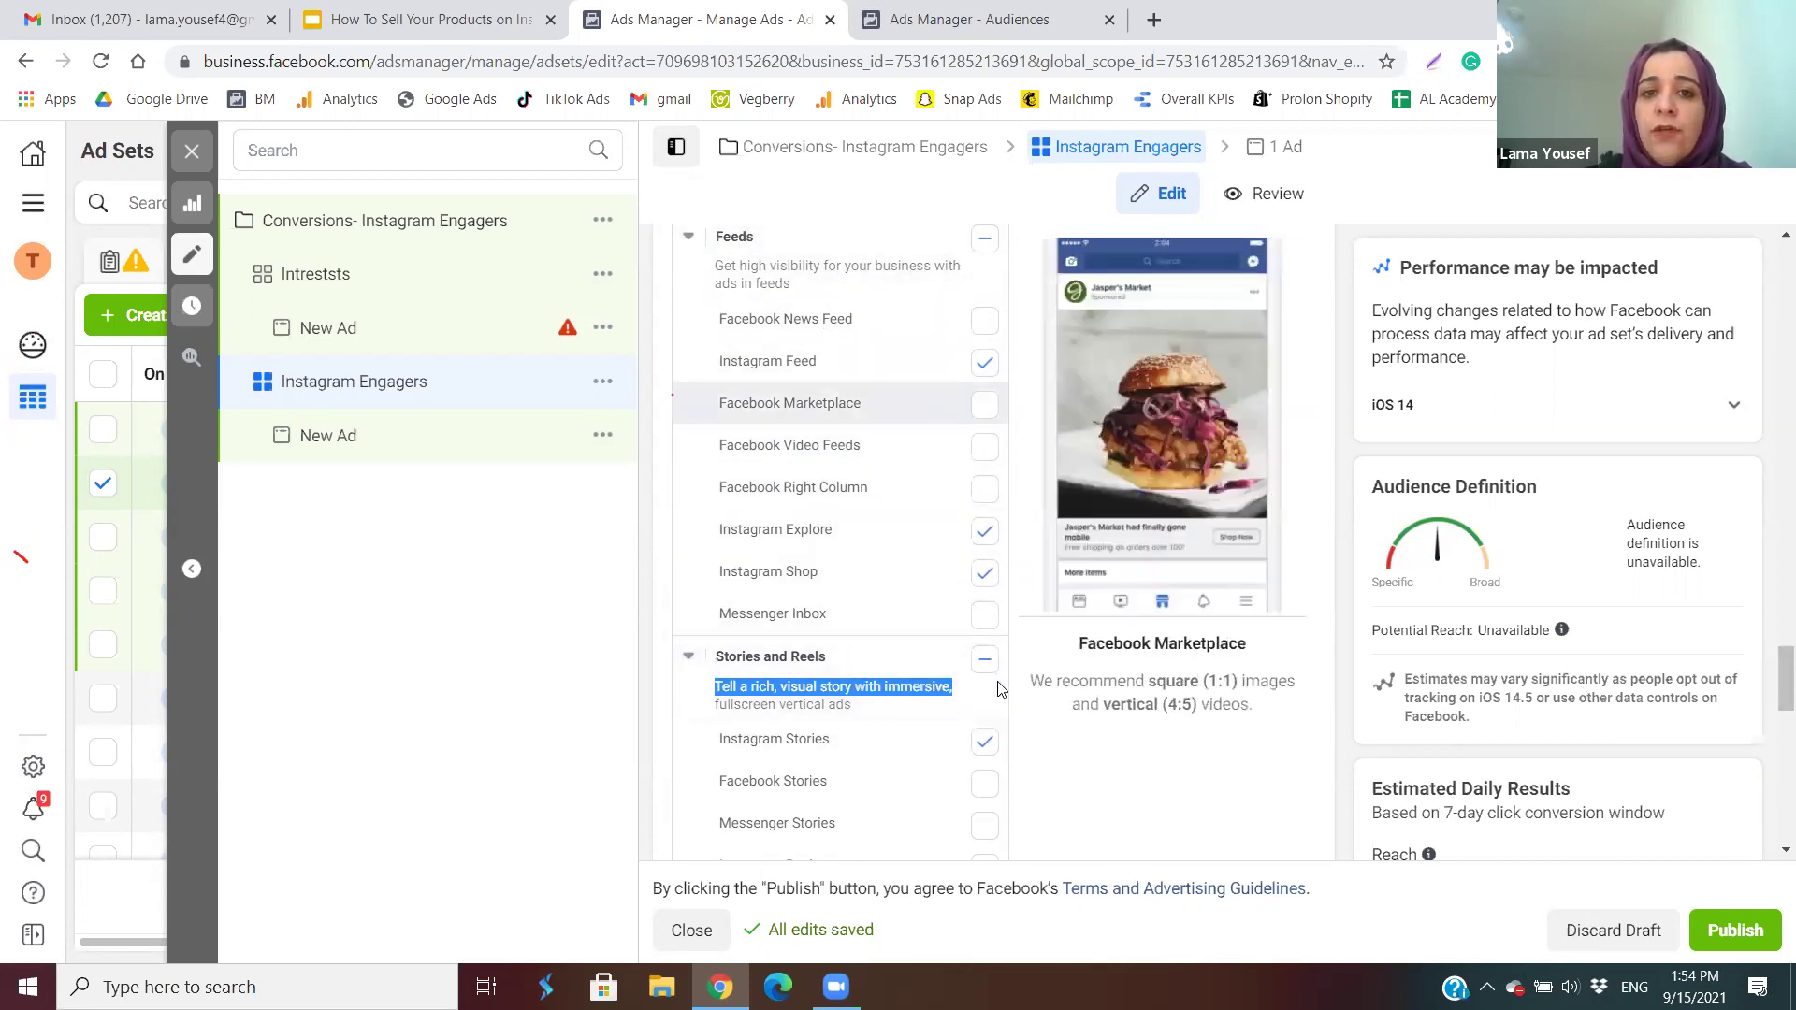
{"action": "scroll", "coordinate": [1777, 710], "scroll_direction": "down", "scroll_amount": 2}
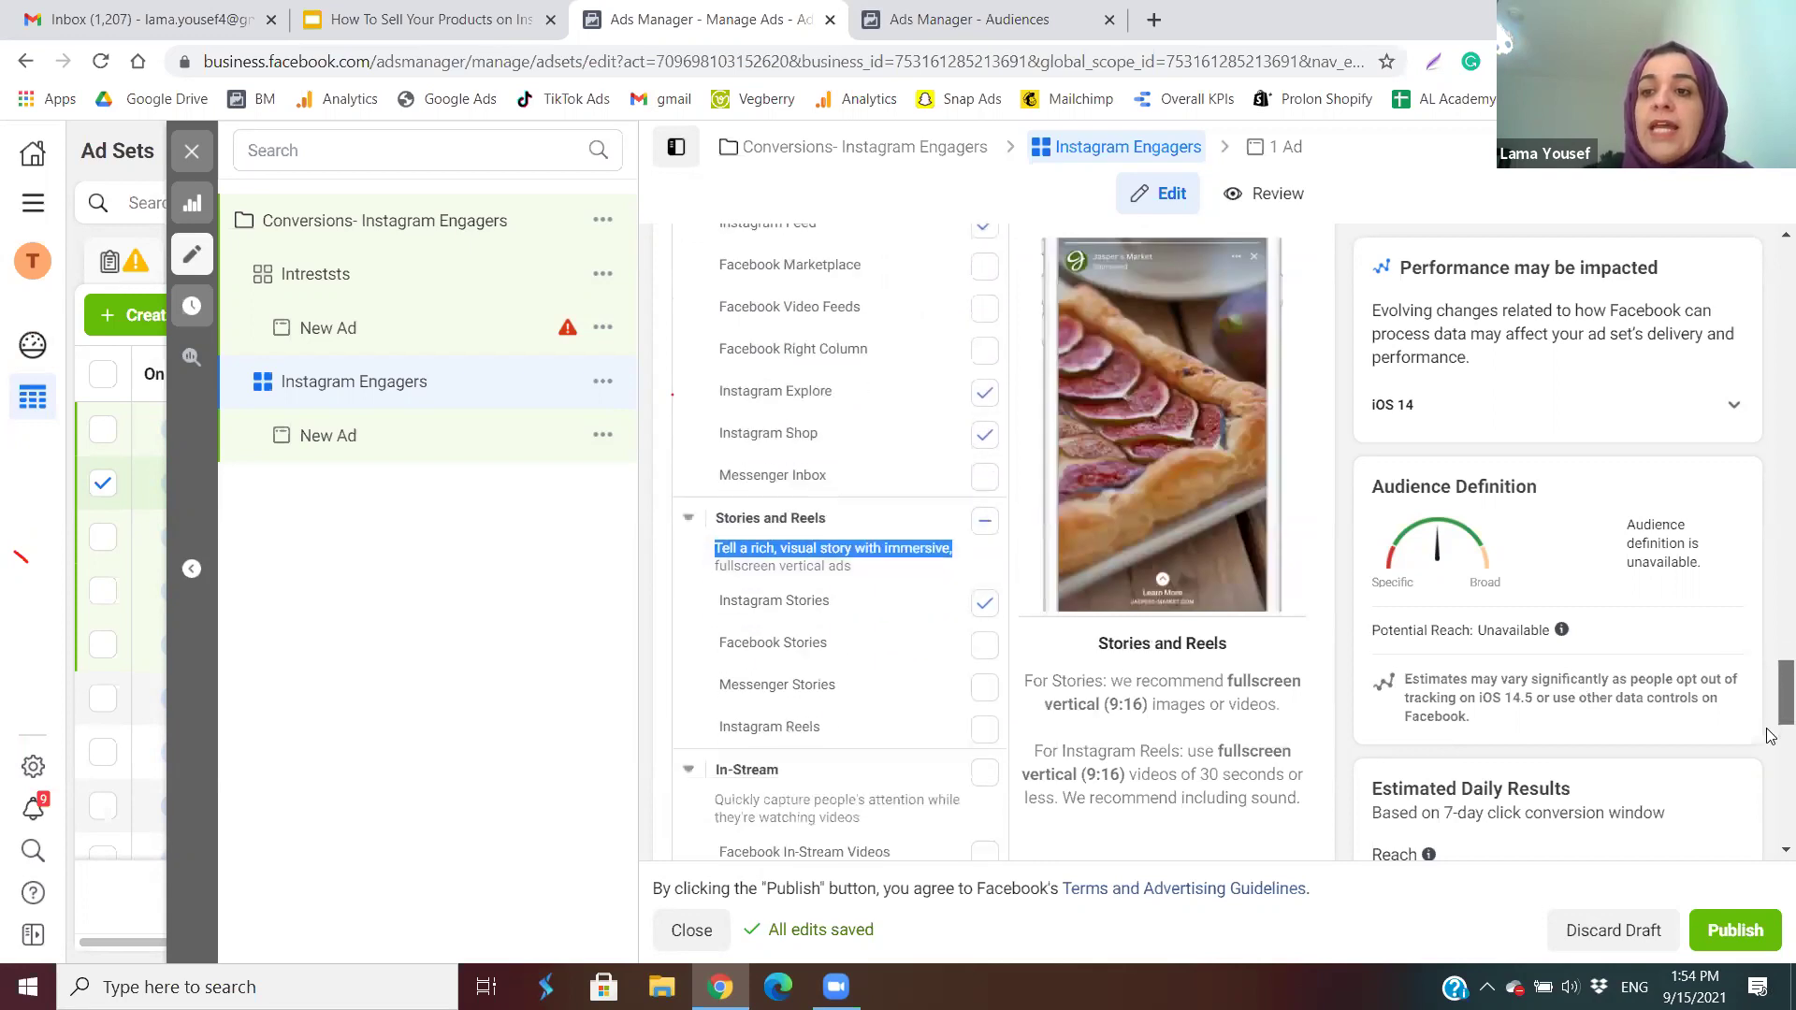
{"action": "scroll", "coordinate": [1770, 736], "scroll_direction": "down", "scroll_amount": 8}
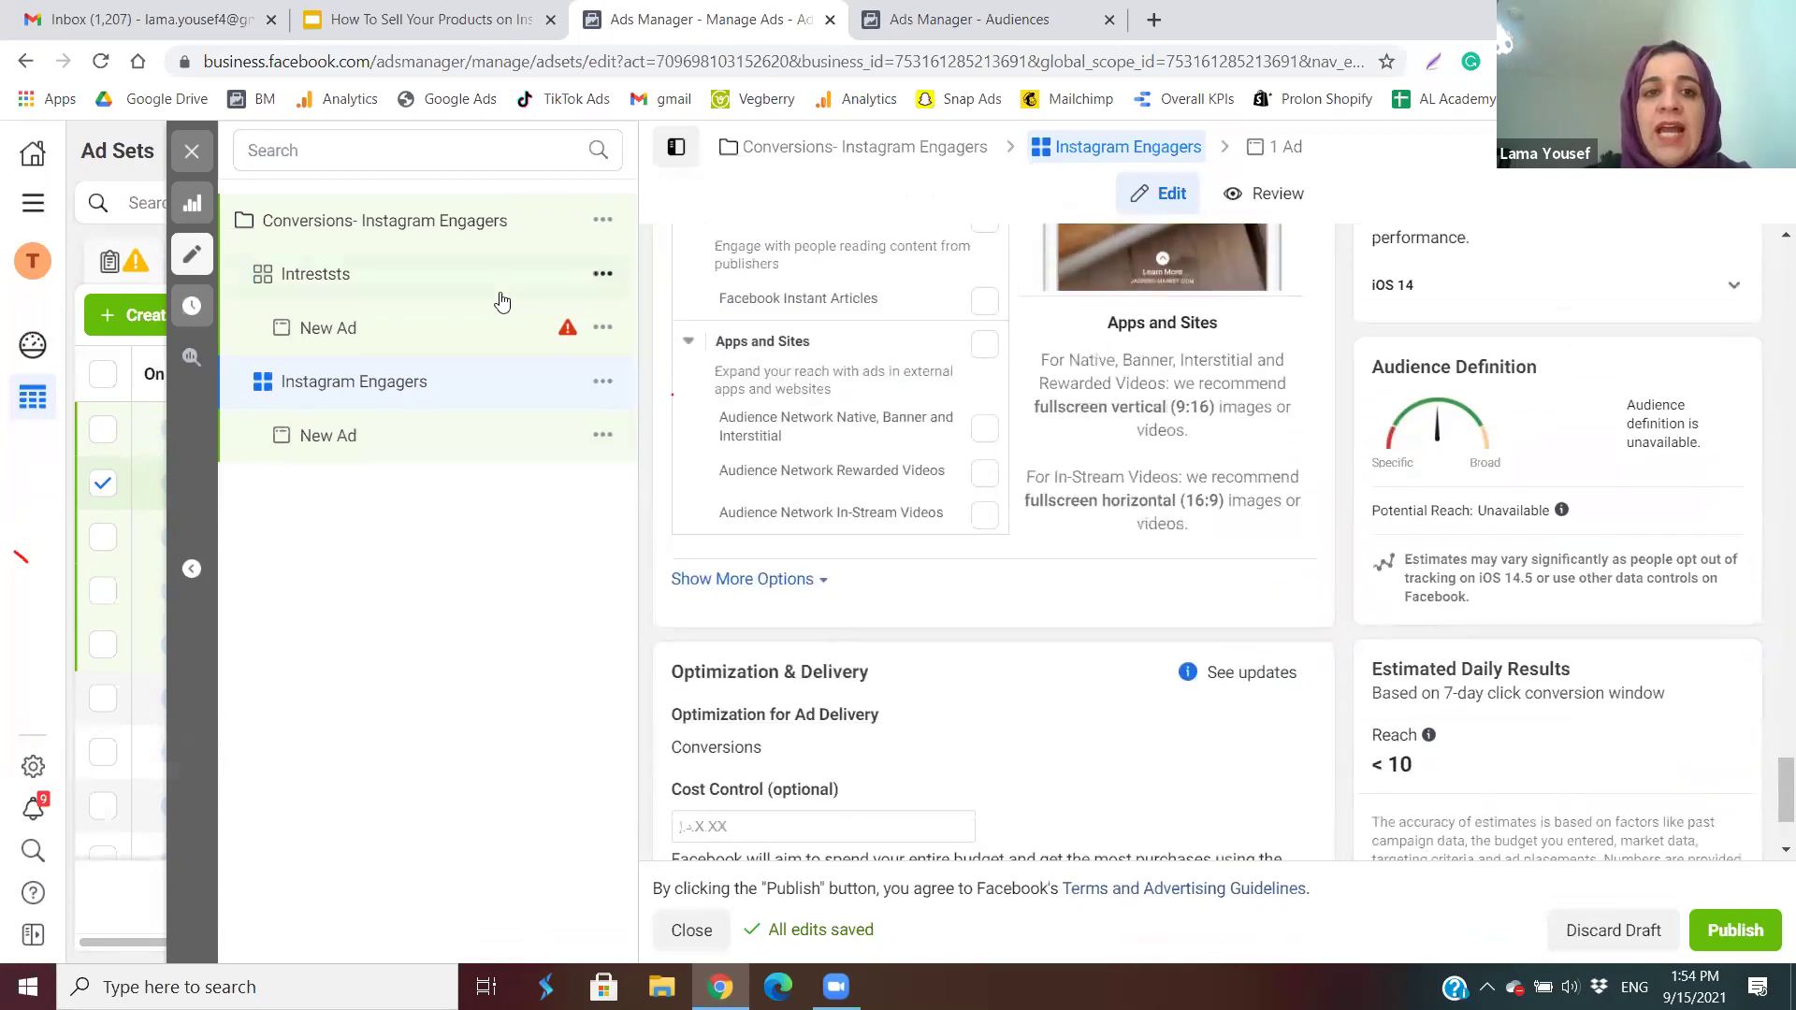
{"action": "left_click", "coordinate": [526, 430]}
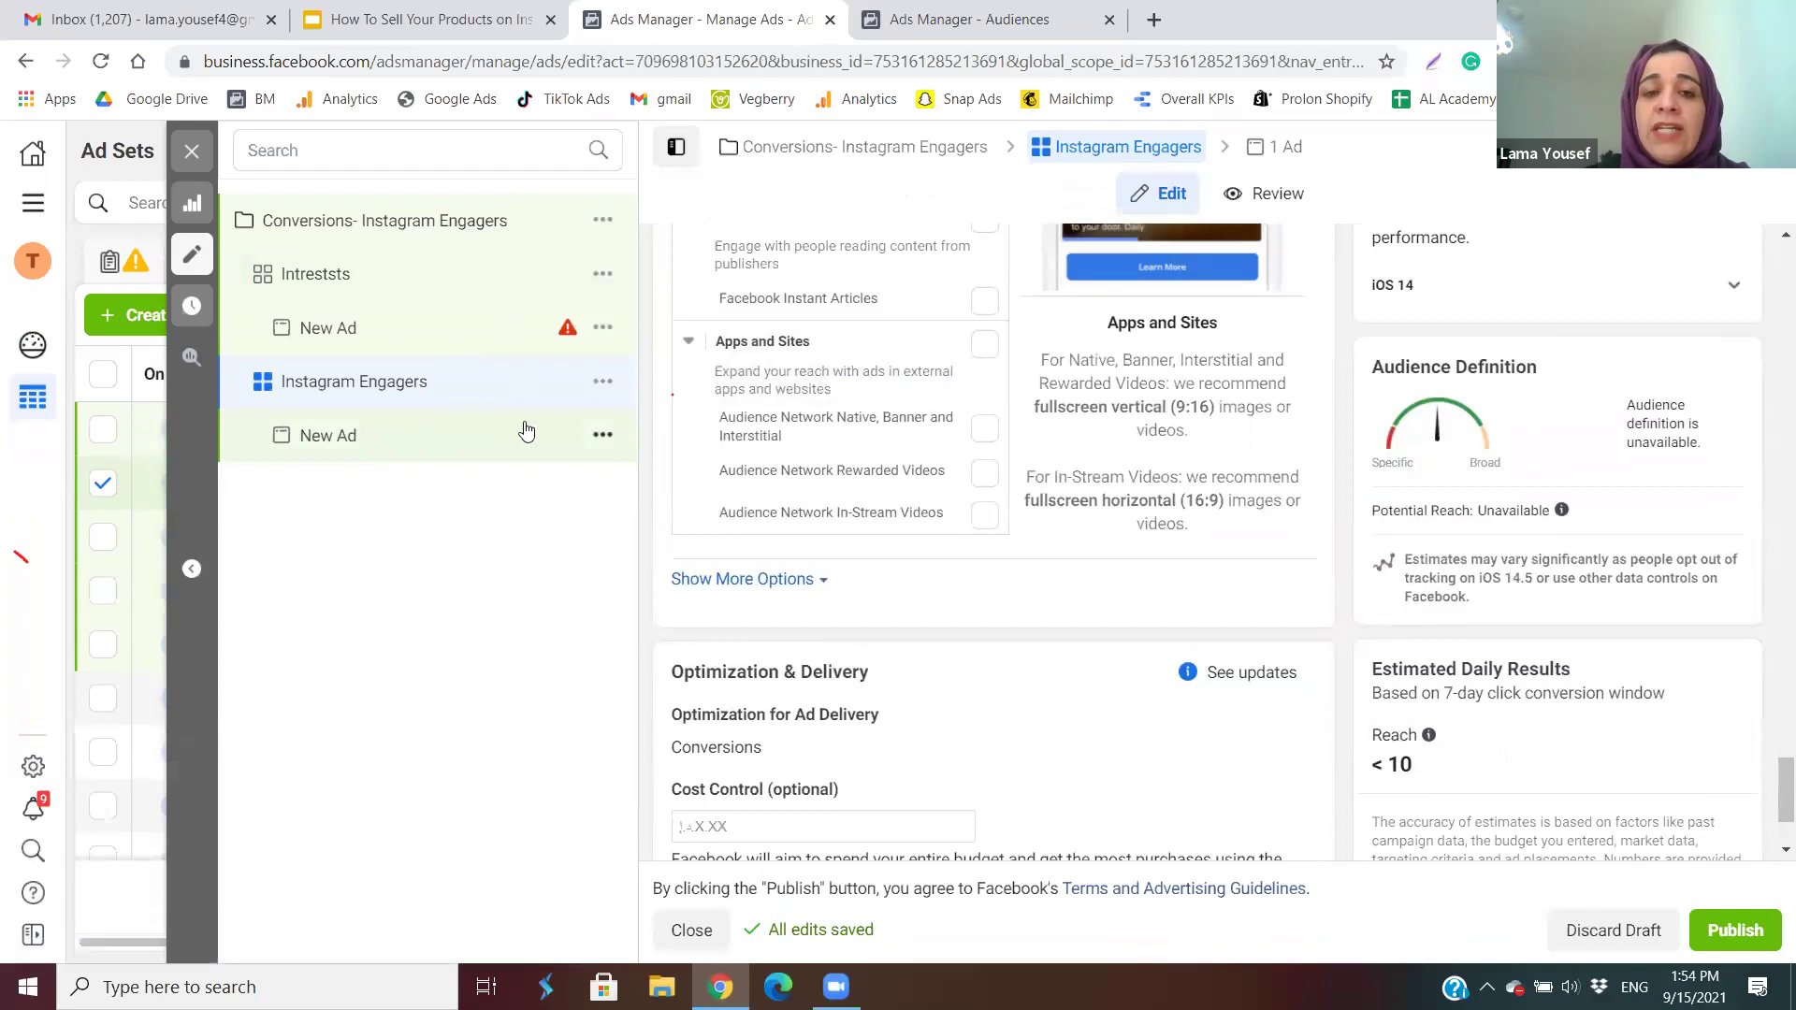
Open the Instagram Engagers new ad and use the talis page under Talis fashion as its identity.
{"action": "left_click", "coordinate": [513, 428]}
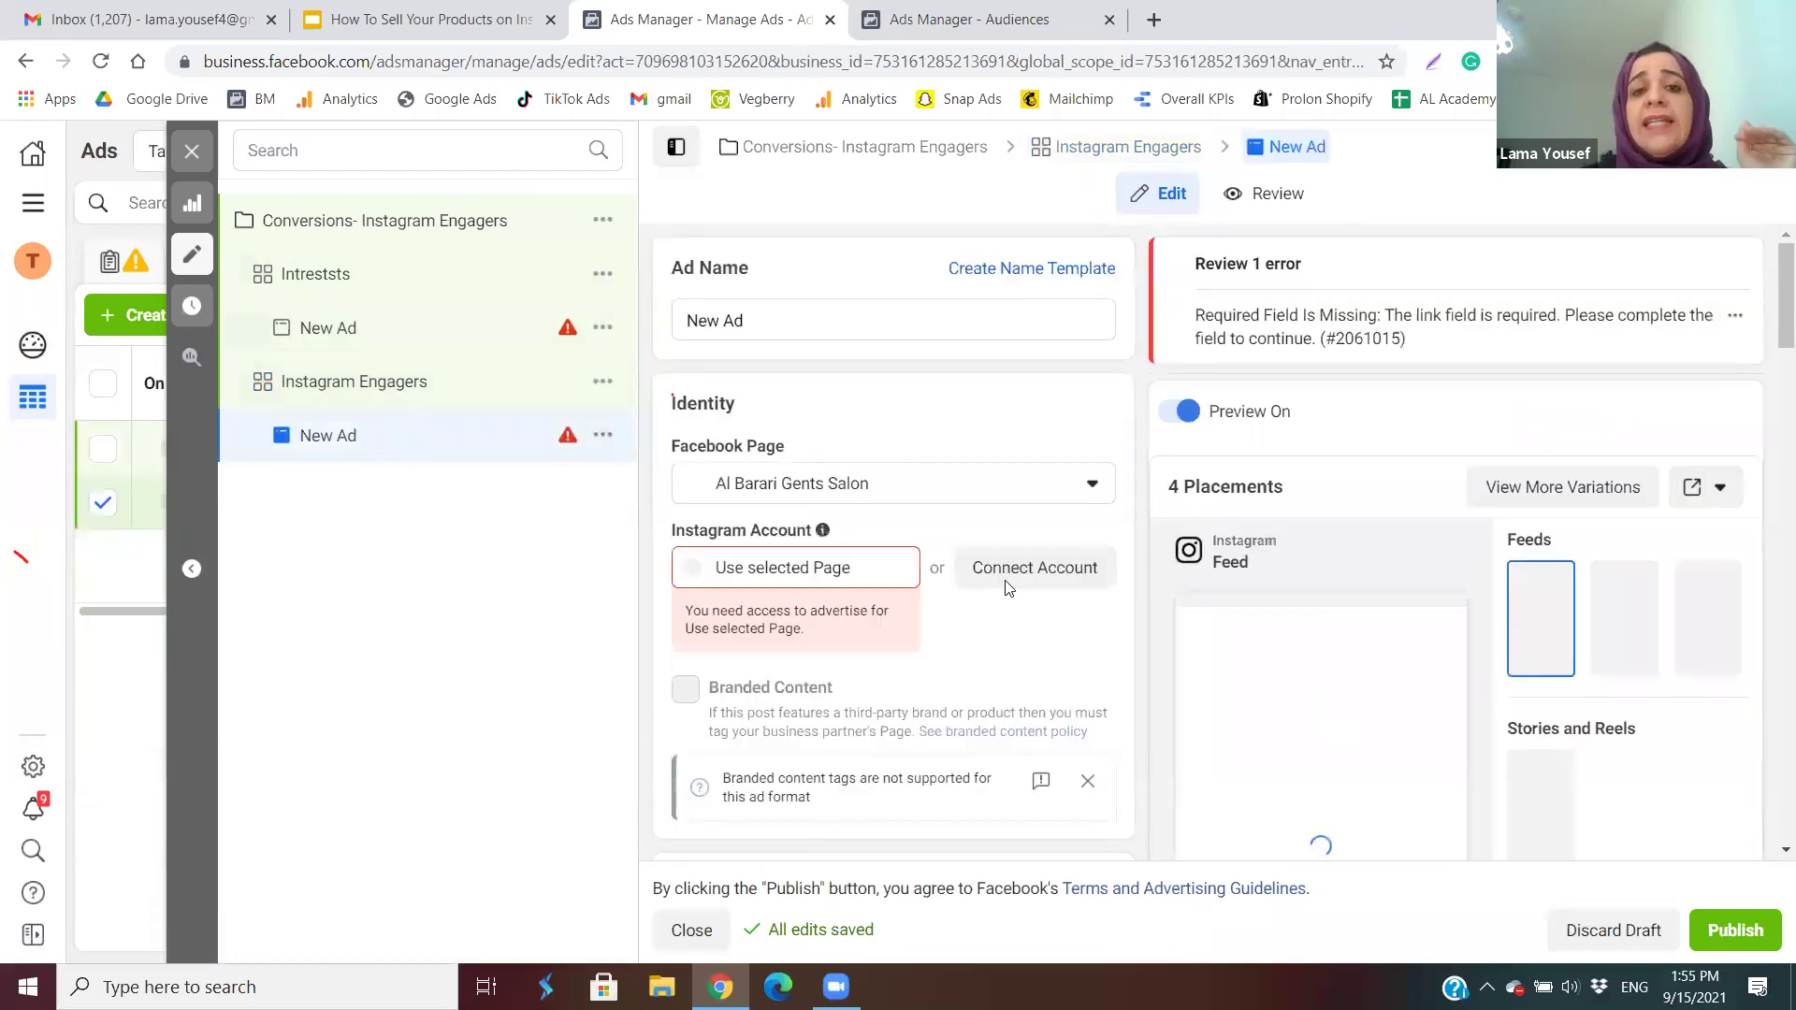
{"action": "left_click", "coordinate": [1038, 486]}
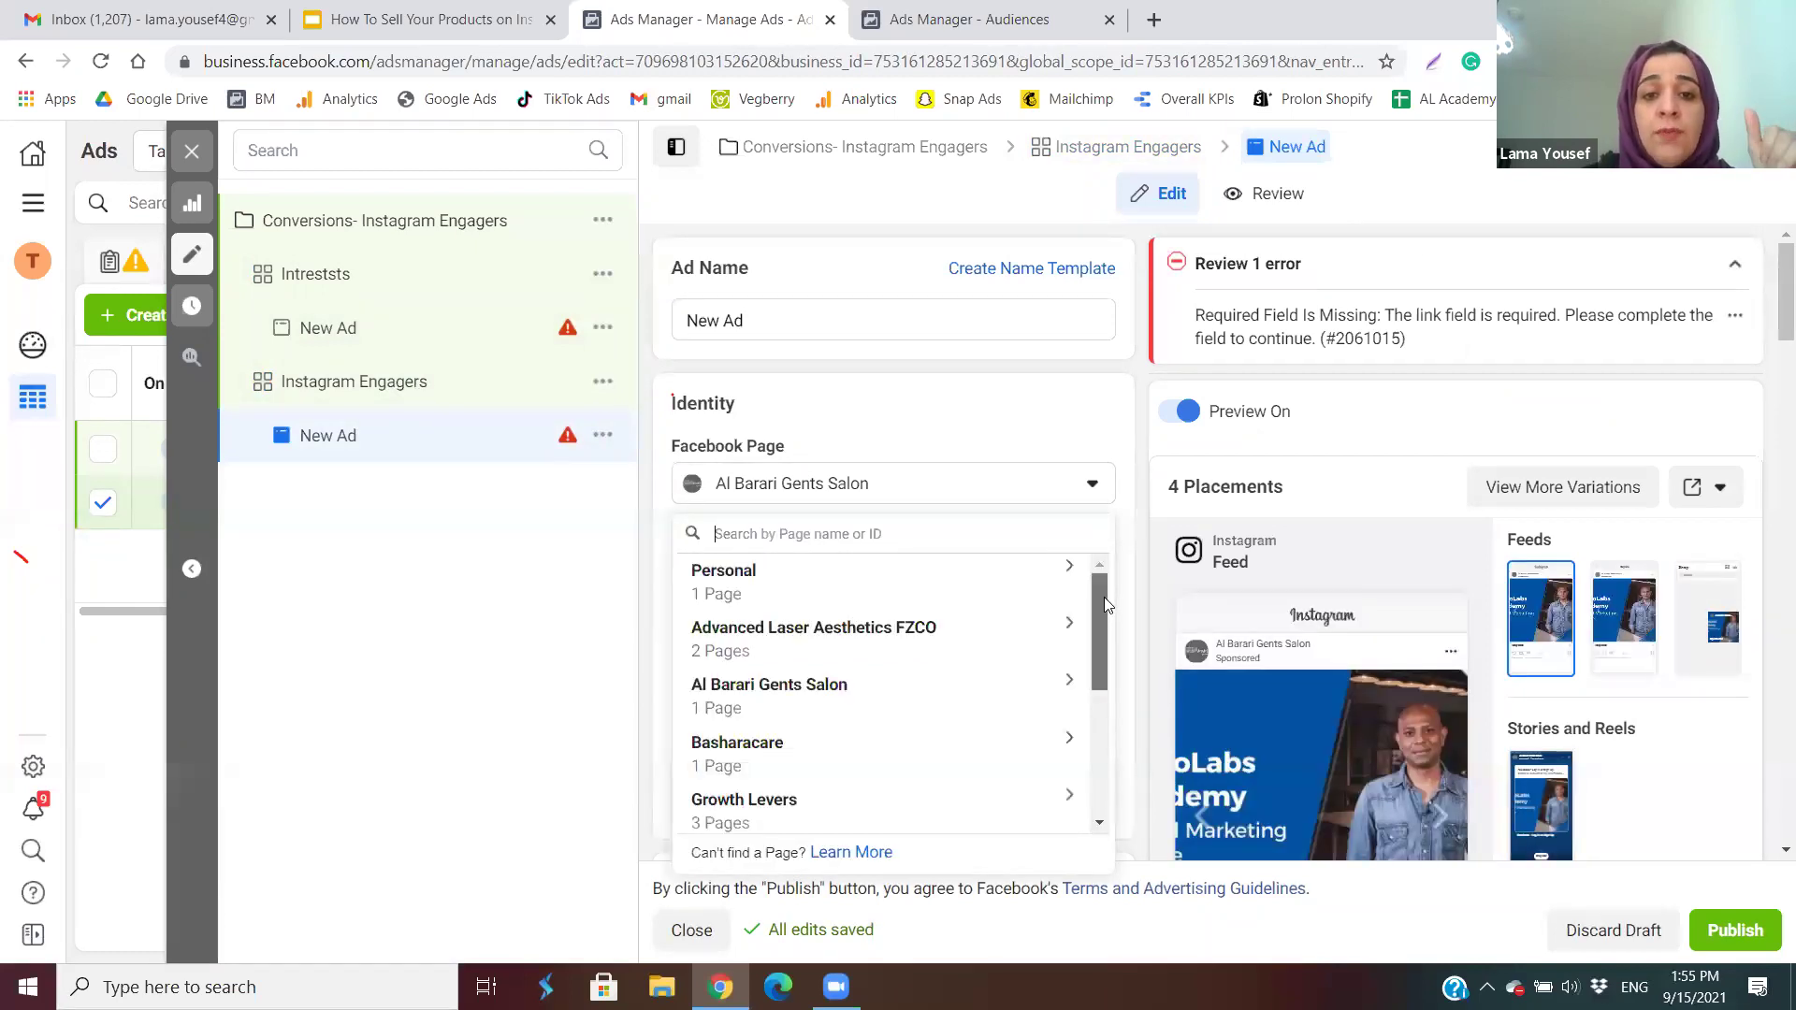
{"action": "left_click_drag", "start_coordinate": [1103, 602], "coordinate": [1140, 715]}
{"action": "left_click", "coordinate": [1014, 745]}
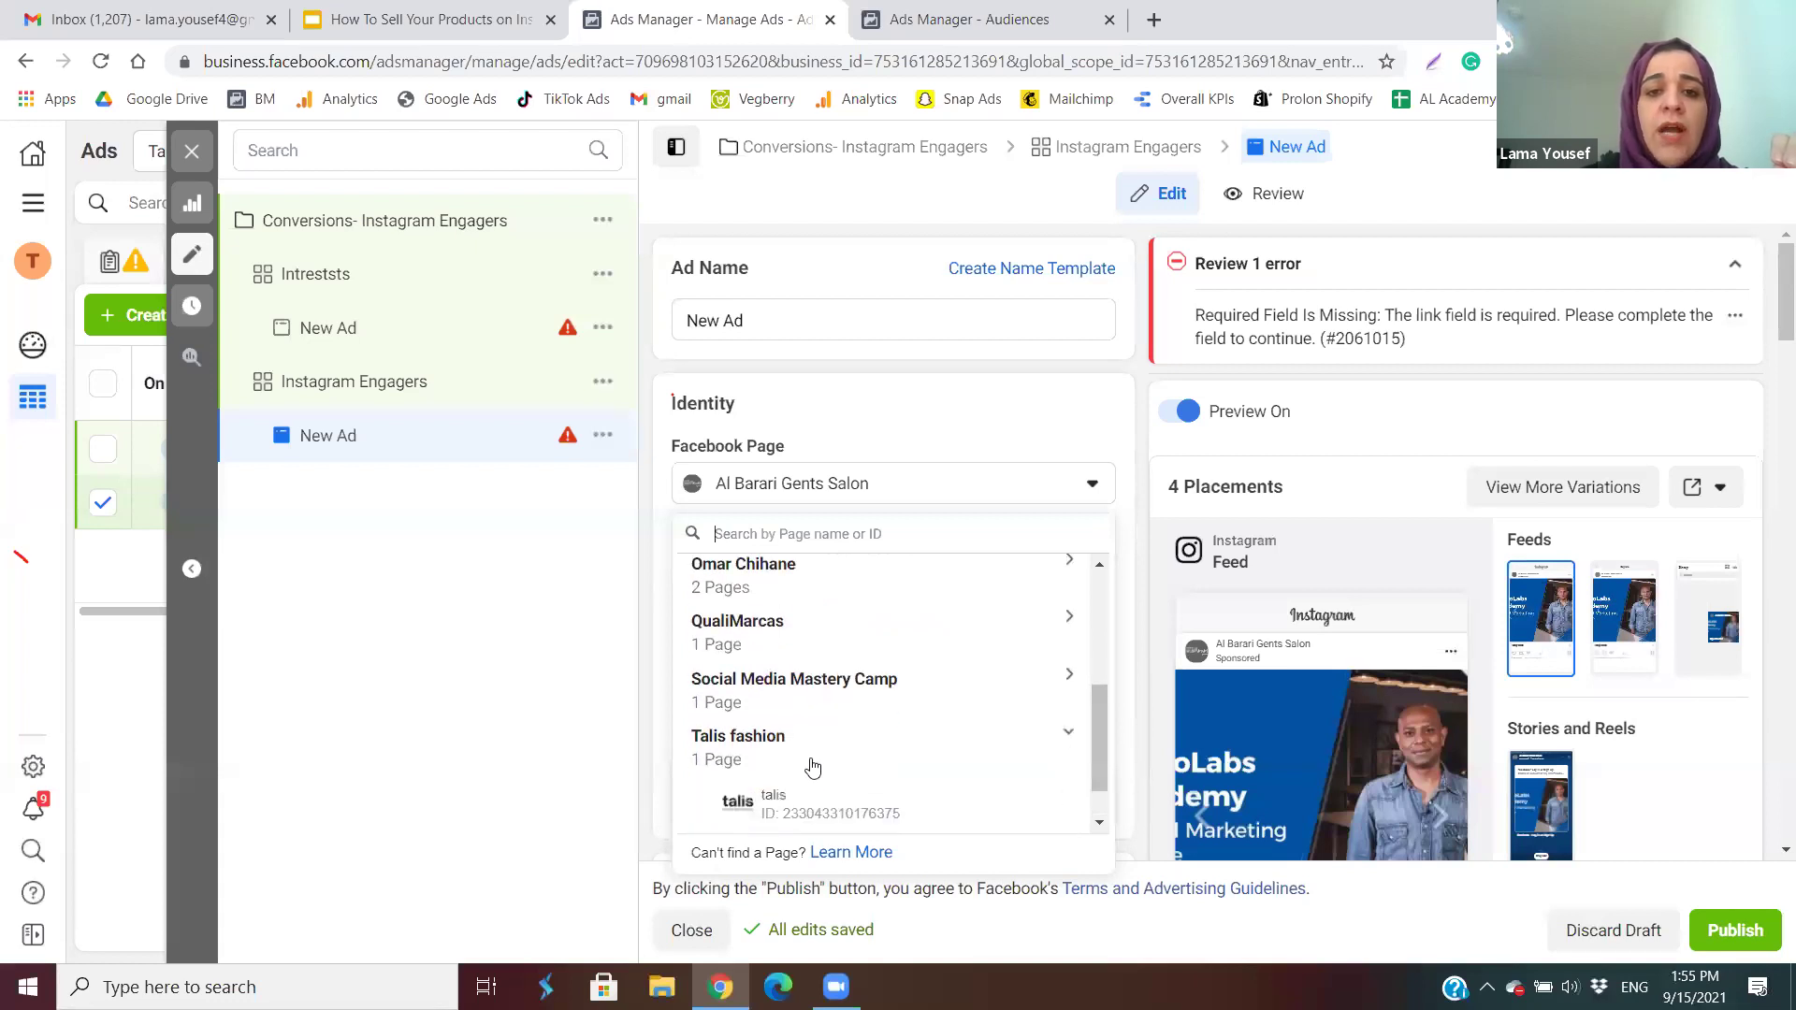
{"action": "left_click", "coordinate": [767, 797]}
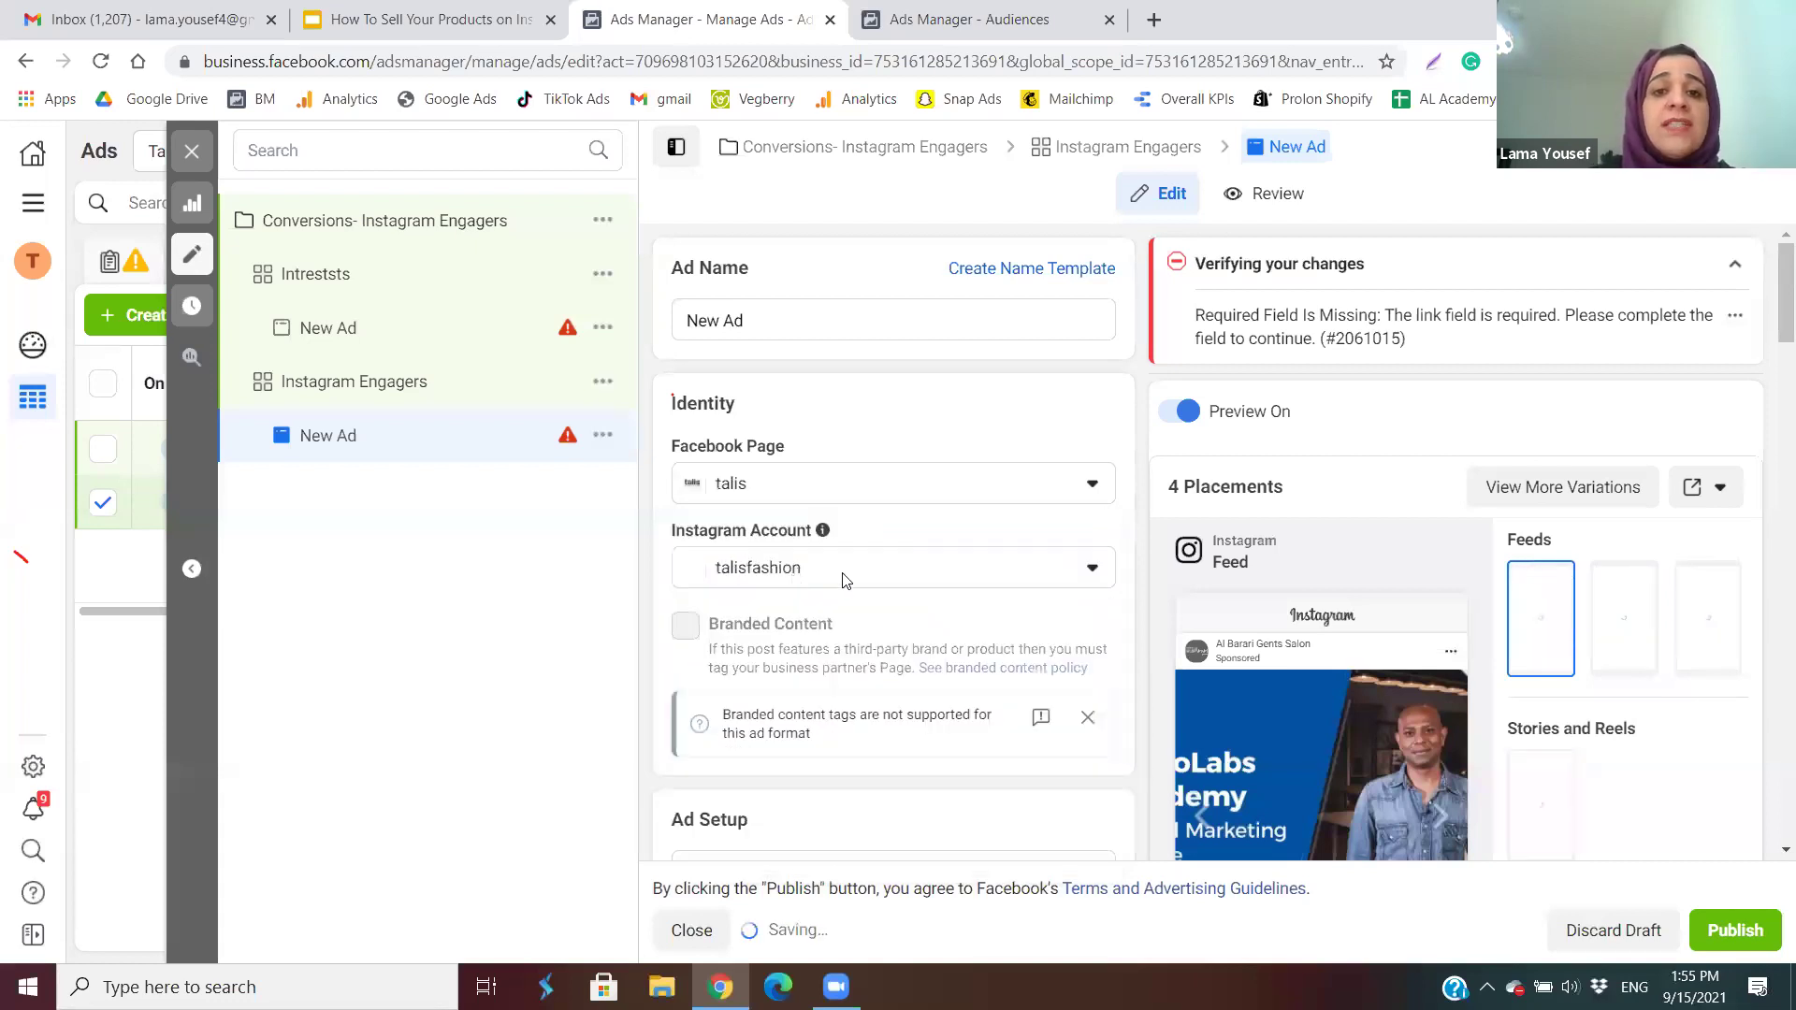
Review the media settings (test catalog, Dynamic Video cover), then return up to Ad Setup.
{"action": "scroll", "coordinate": [1768, 322], "scroll_direction": "down", "scroll_amount": 2}
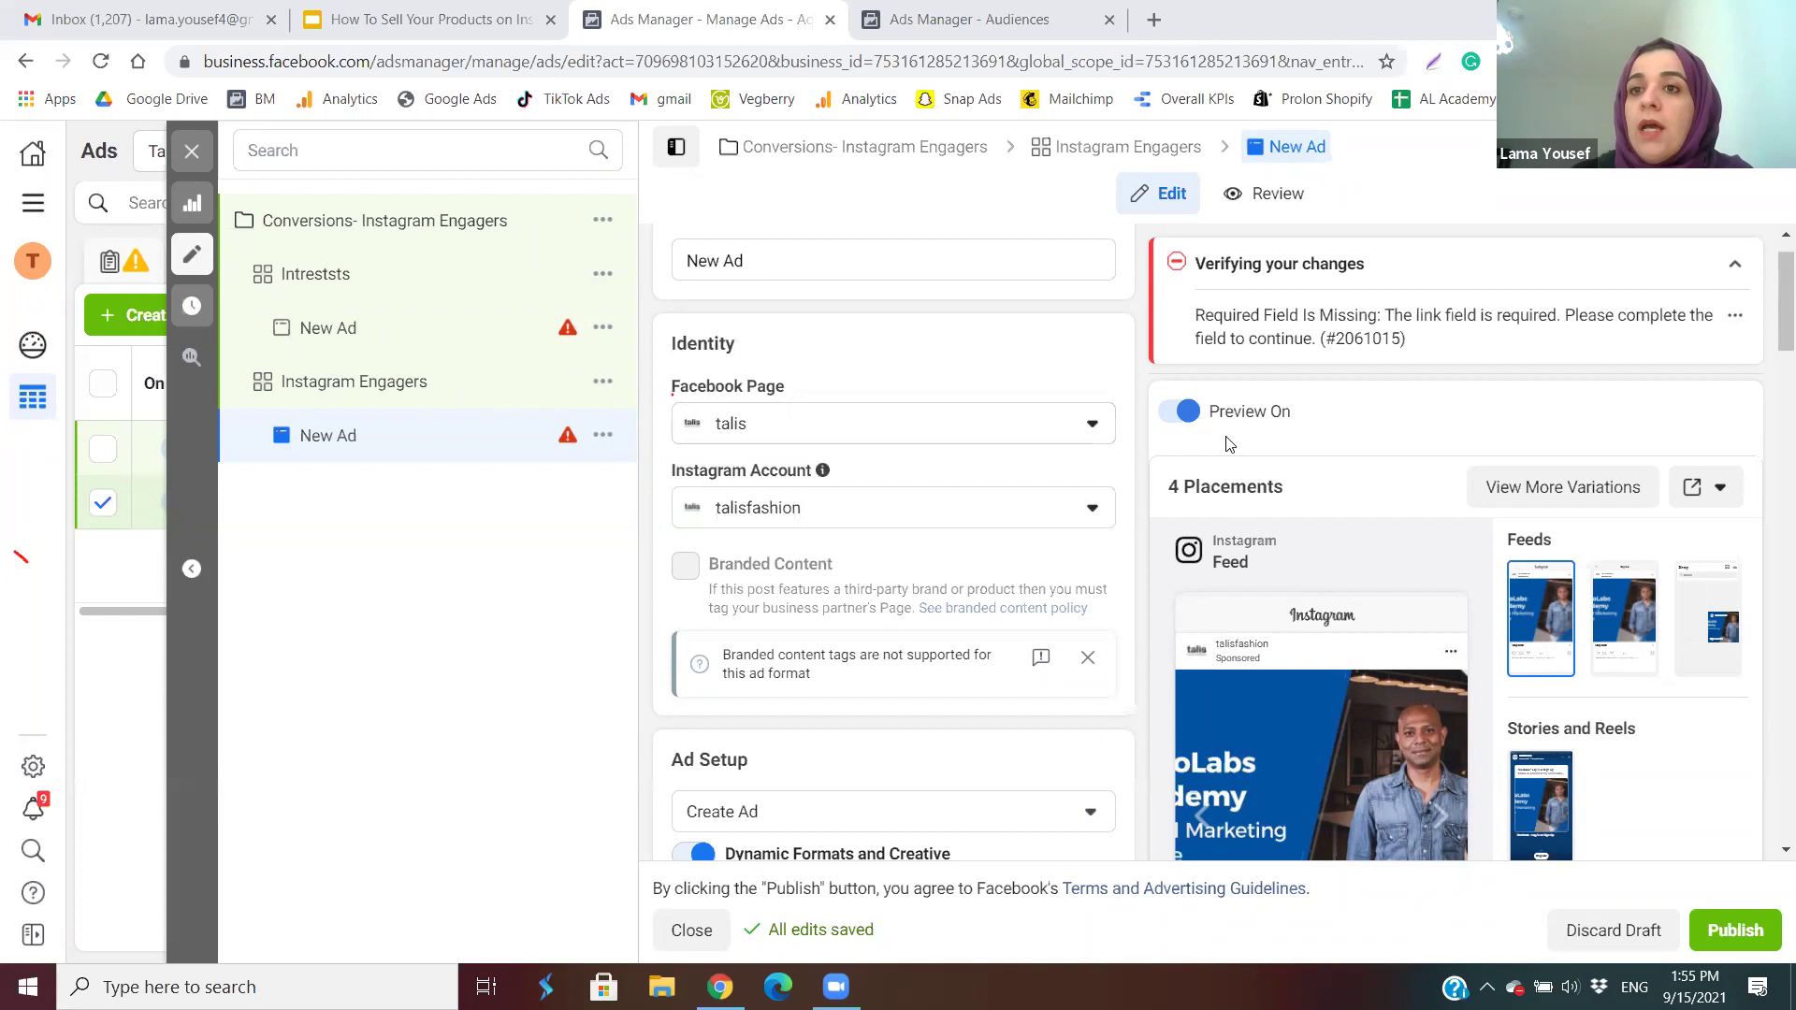
{"action": "left_click_drag", "start_coordinate": [1768, 307], "coordinate": [1751, 446]}
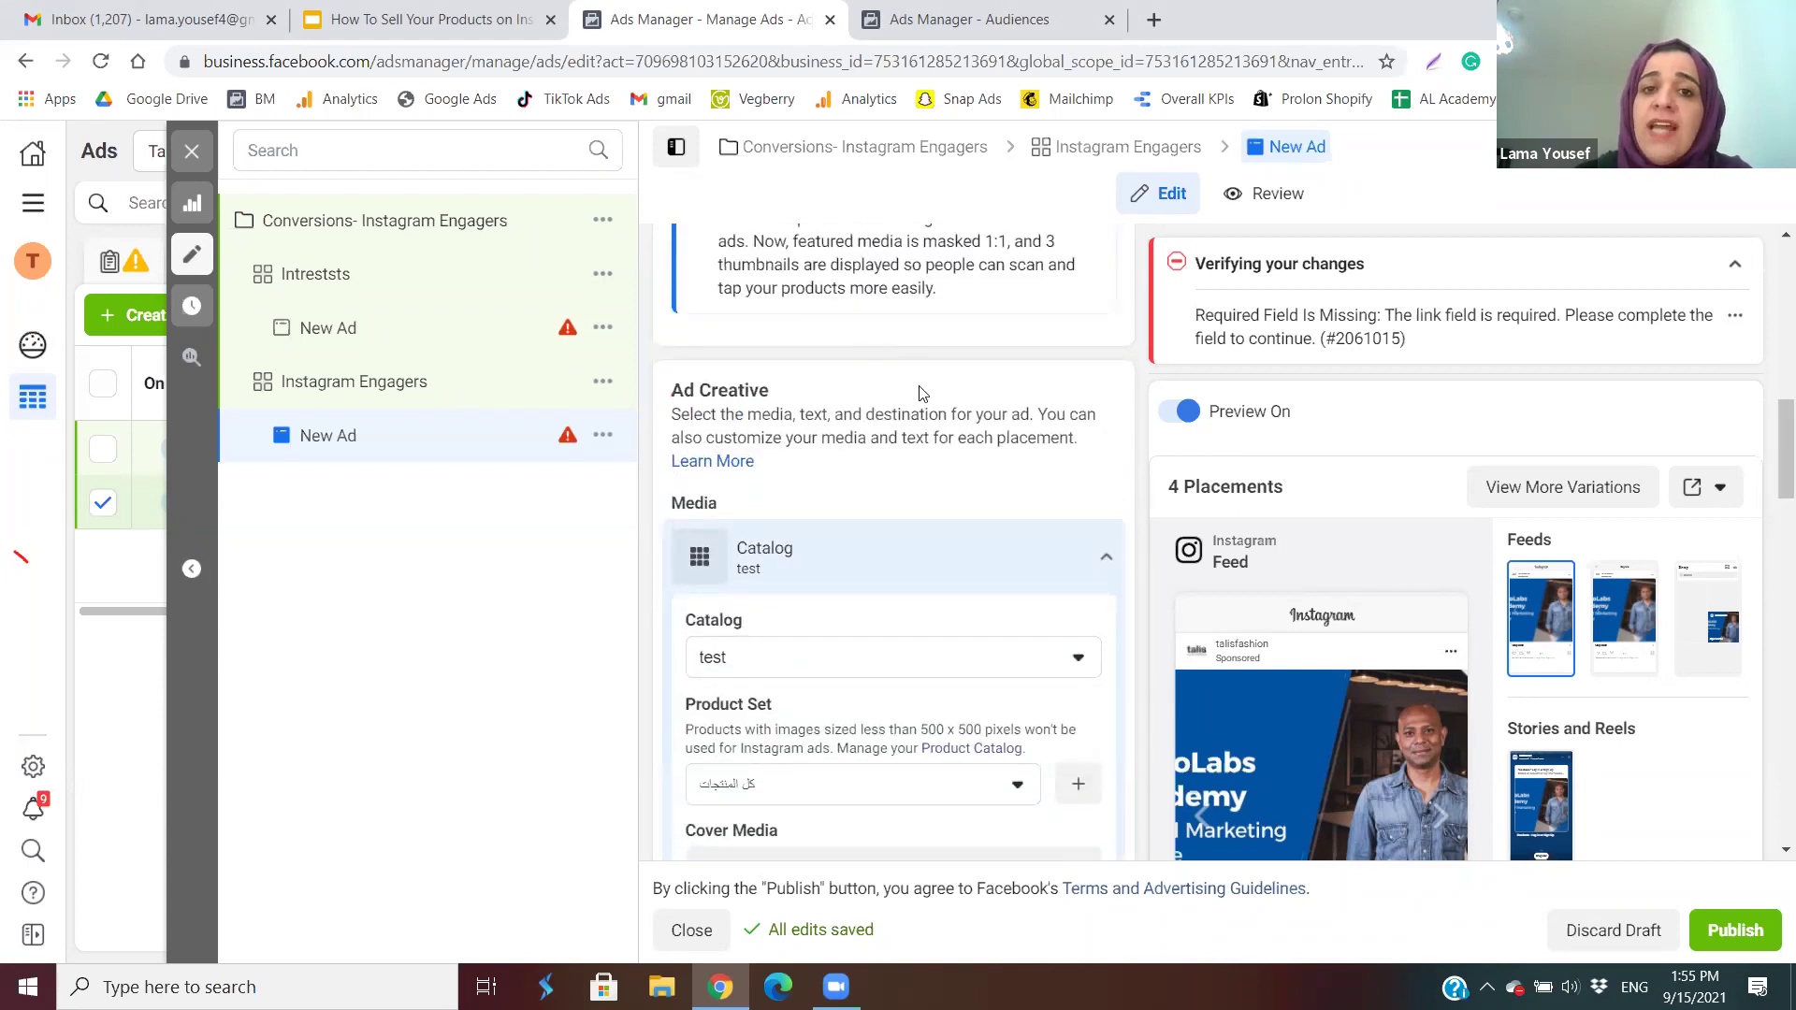
{"action": "scroll", "coordinate": [1768, 465], "scroll_direction": "down", "scroll_amount": 3}
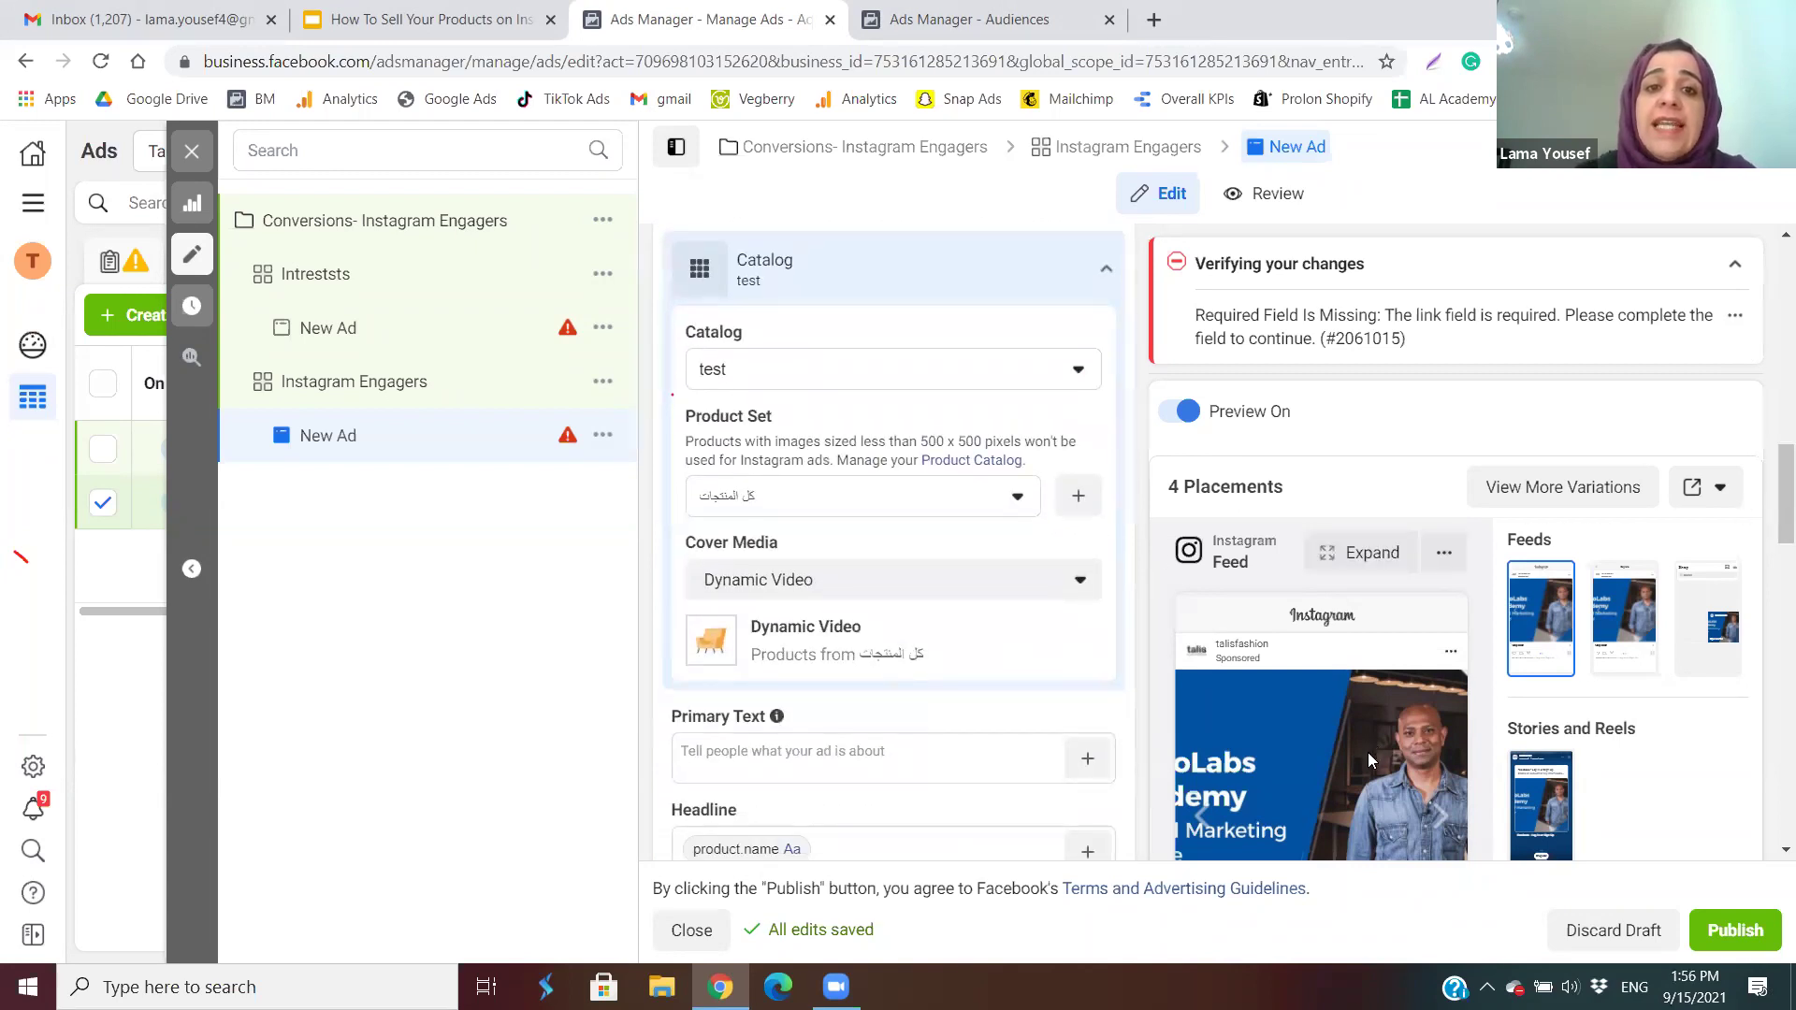
{"action": "scroll", "coordinate": [1771, 496], "scroll_direction": "up", "scroll_amount": 8}
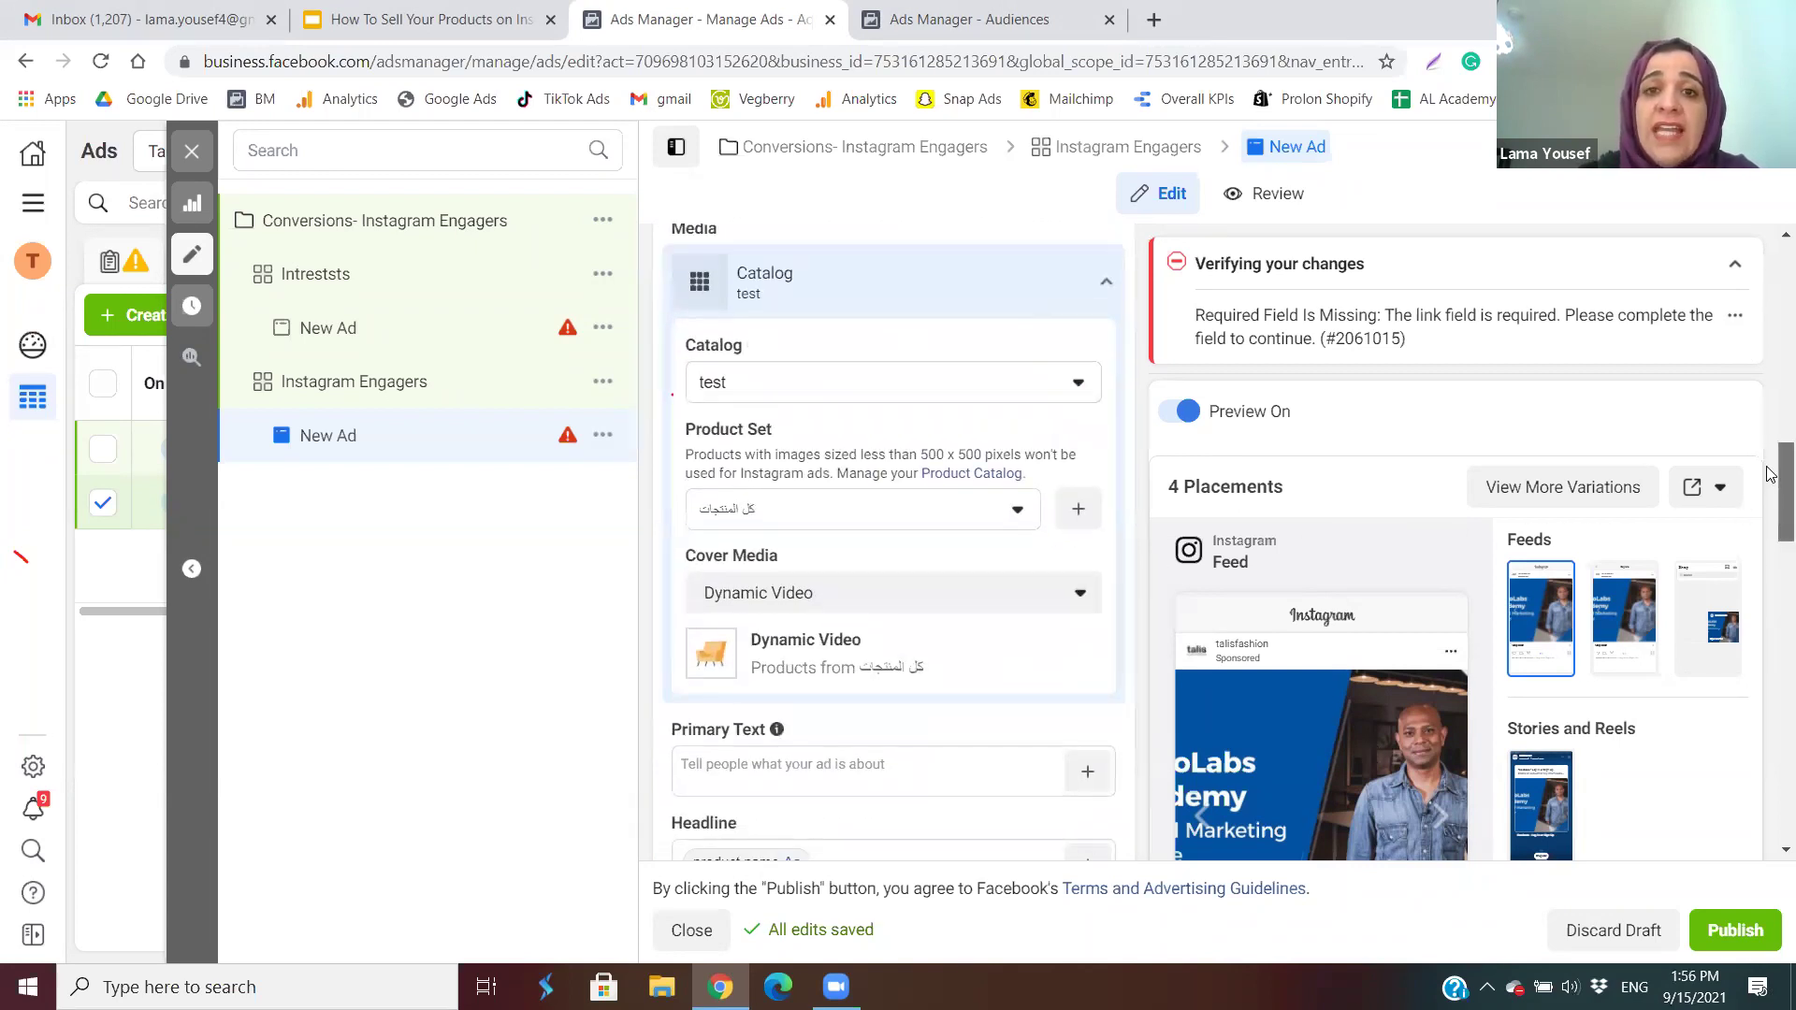
Turn off Dynamic Formats and Creative, make the format Single Image or Video, and re-enable Preview.
{"action": "left_click", "coordinate": [697, 487]}
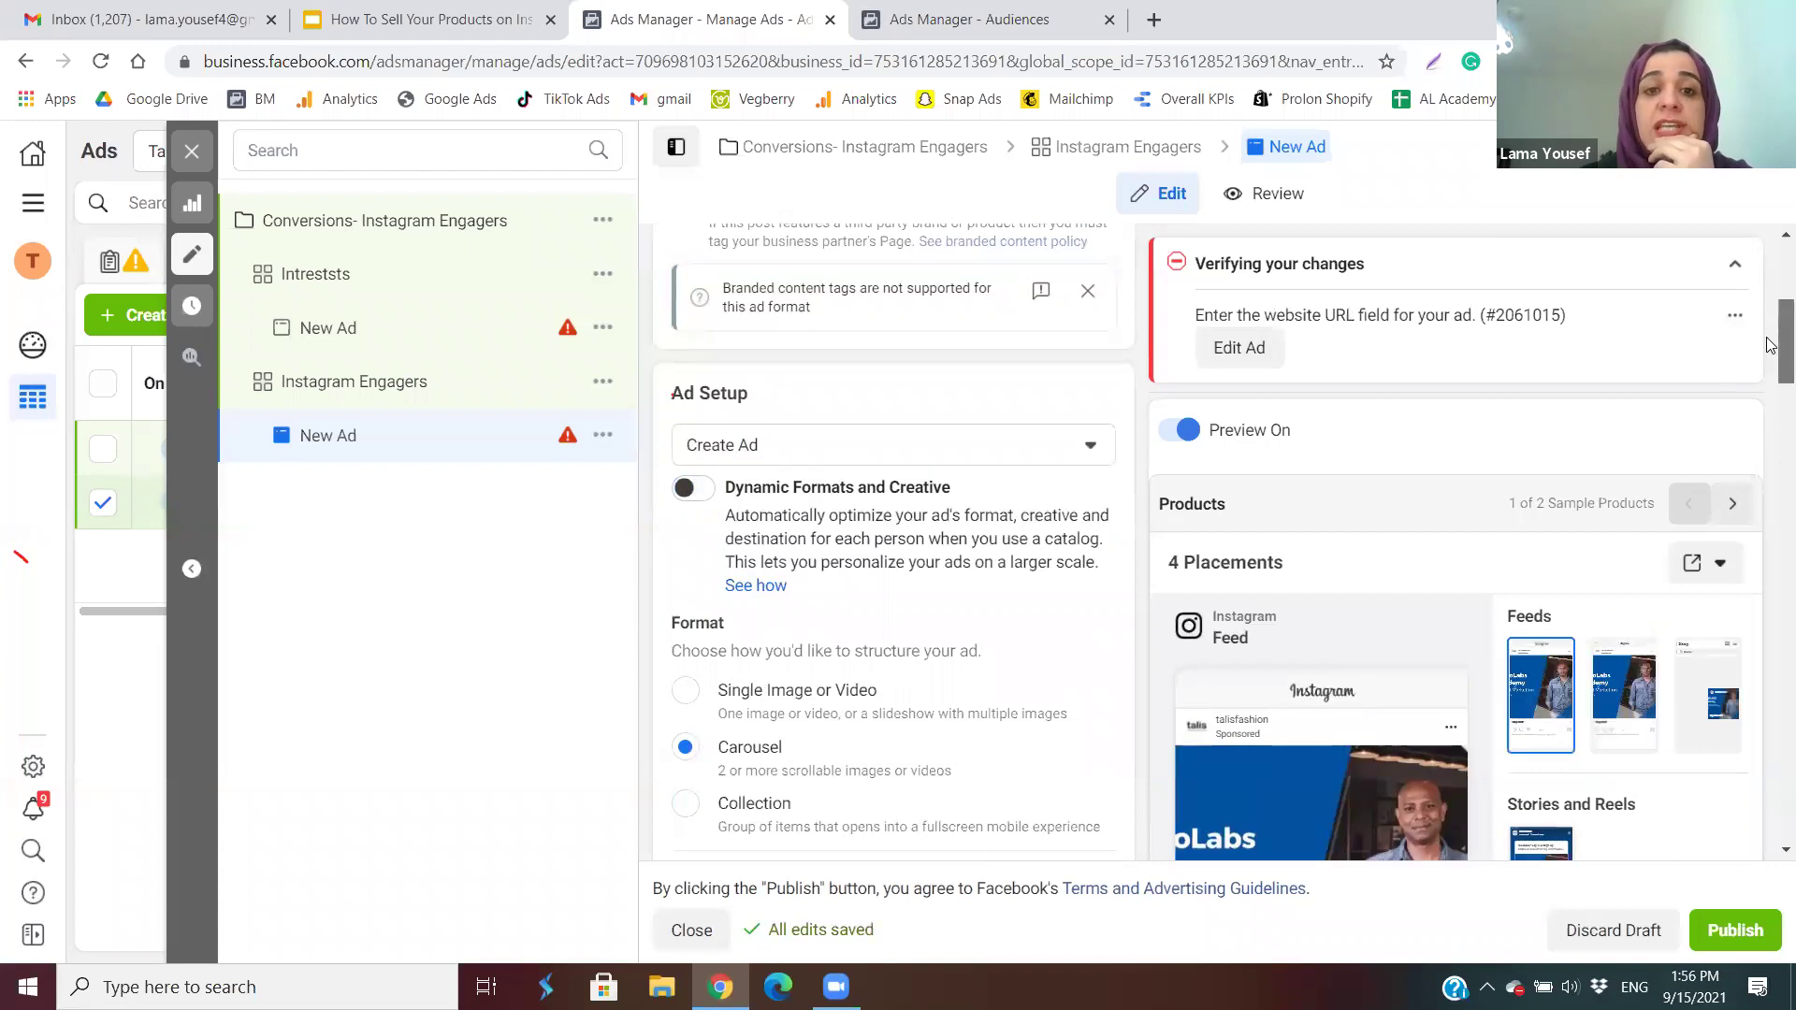
{"action": "scroll", "coordinate": [1771, 348], "scroll_direction": "down", "scroll_amount": 1}
{"action": "scroll", "coordinate": [1771, 349], "scroll_direction": "down", "scroll_amount": 2}
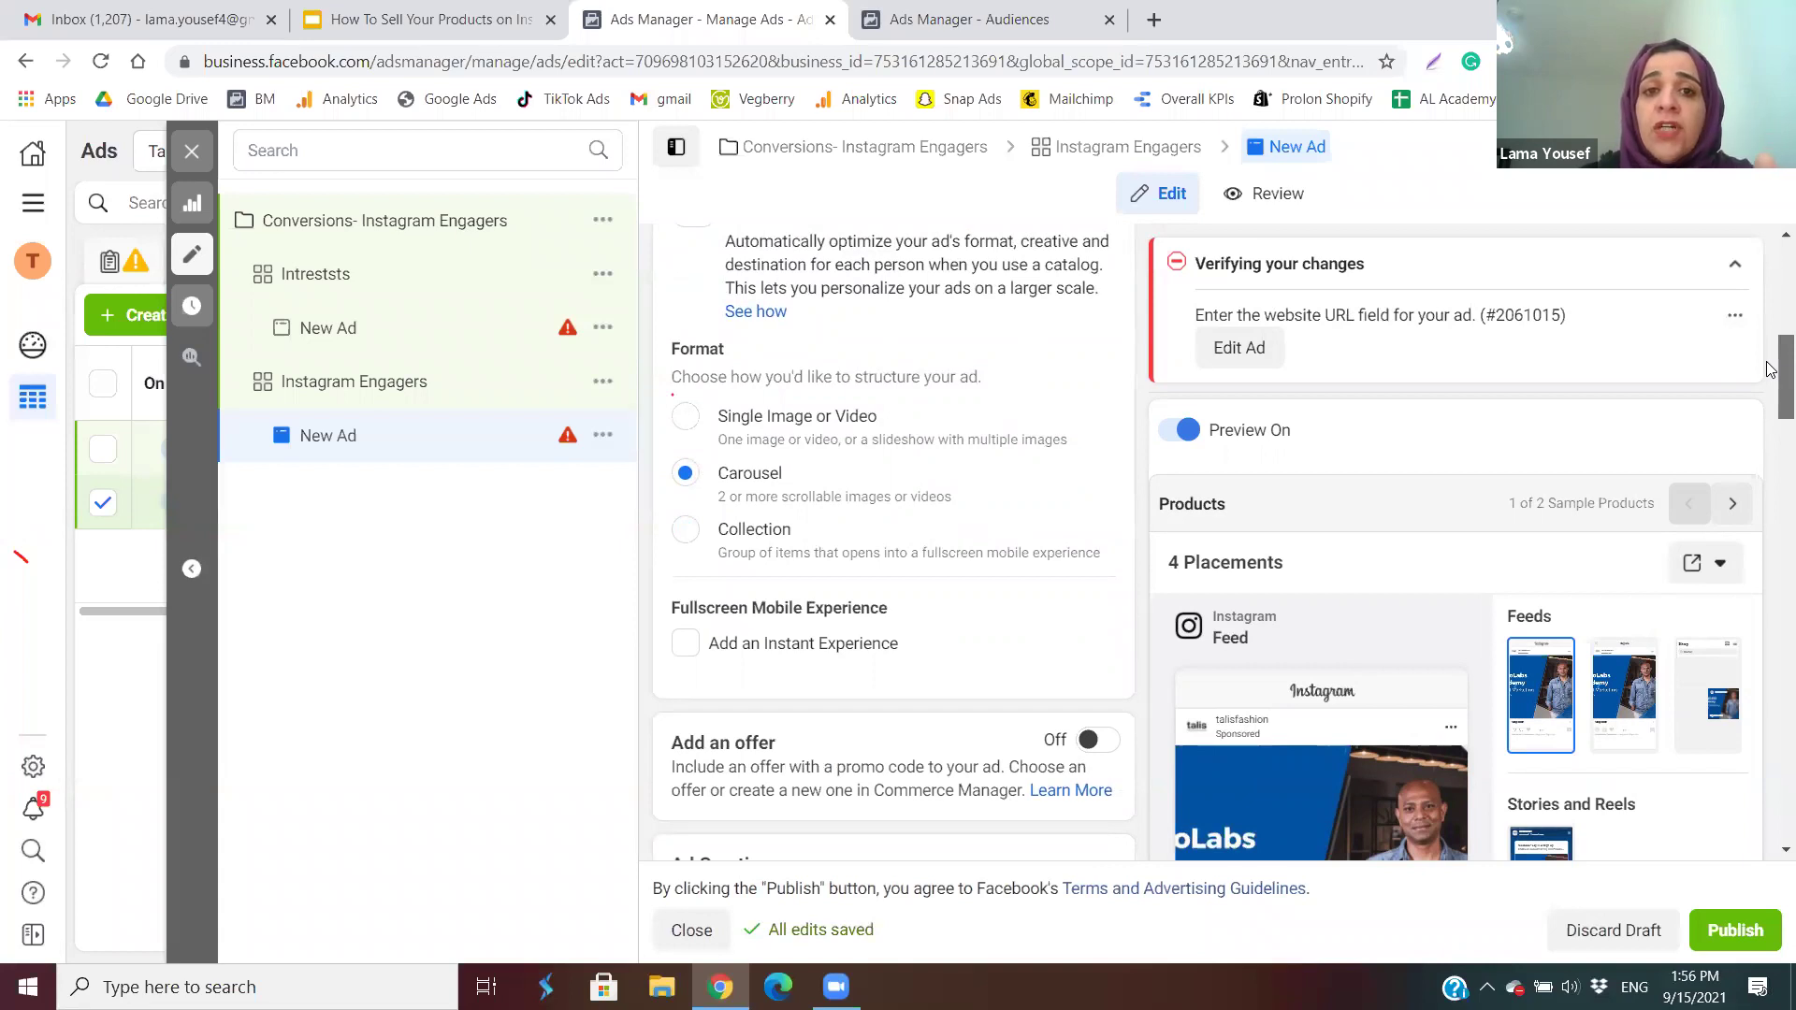
{"action": "left_click", "coordinate": [844, 457]}
{"action": "scroll", "coordinate": [1182, 481], "scroll_direction": "down", "scroll_amount": 2}
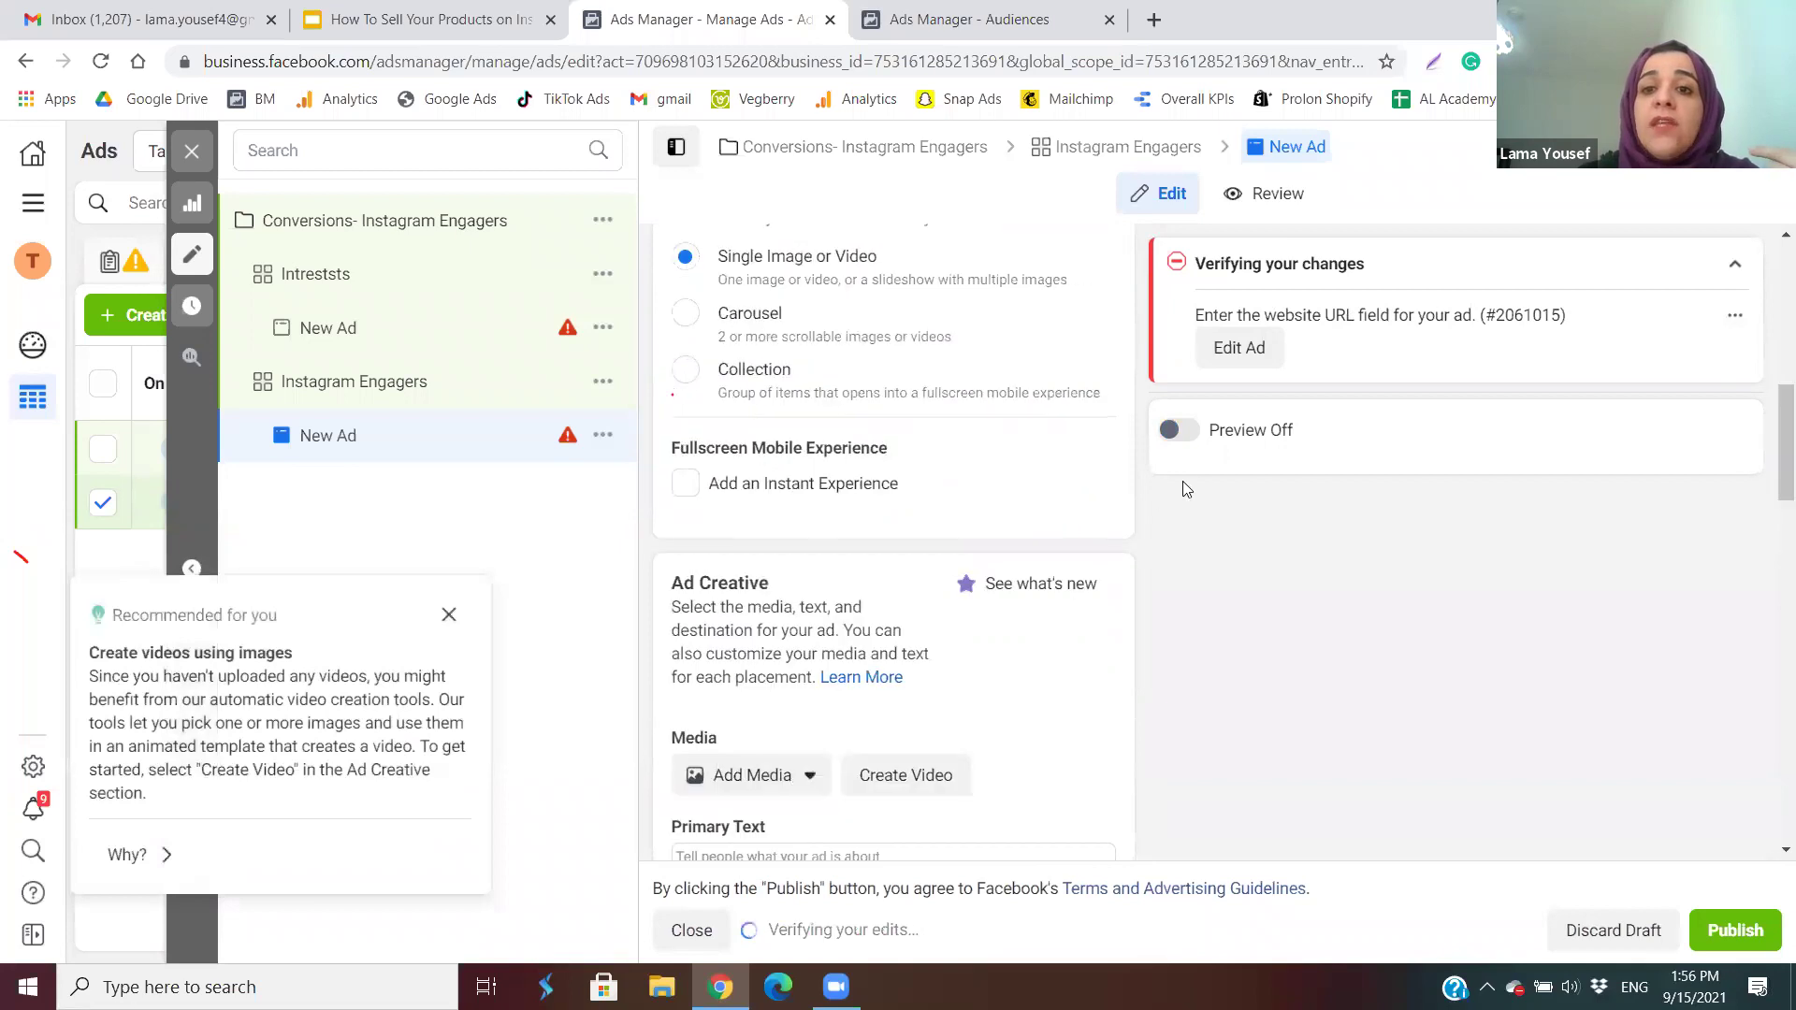
{"action": "left_click", "coordinate": [1183, 431]}
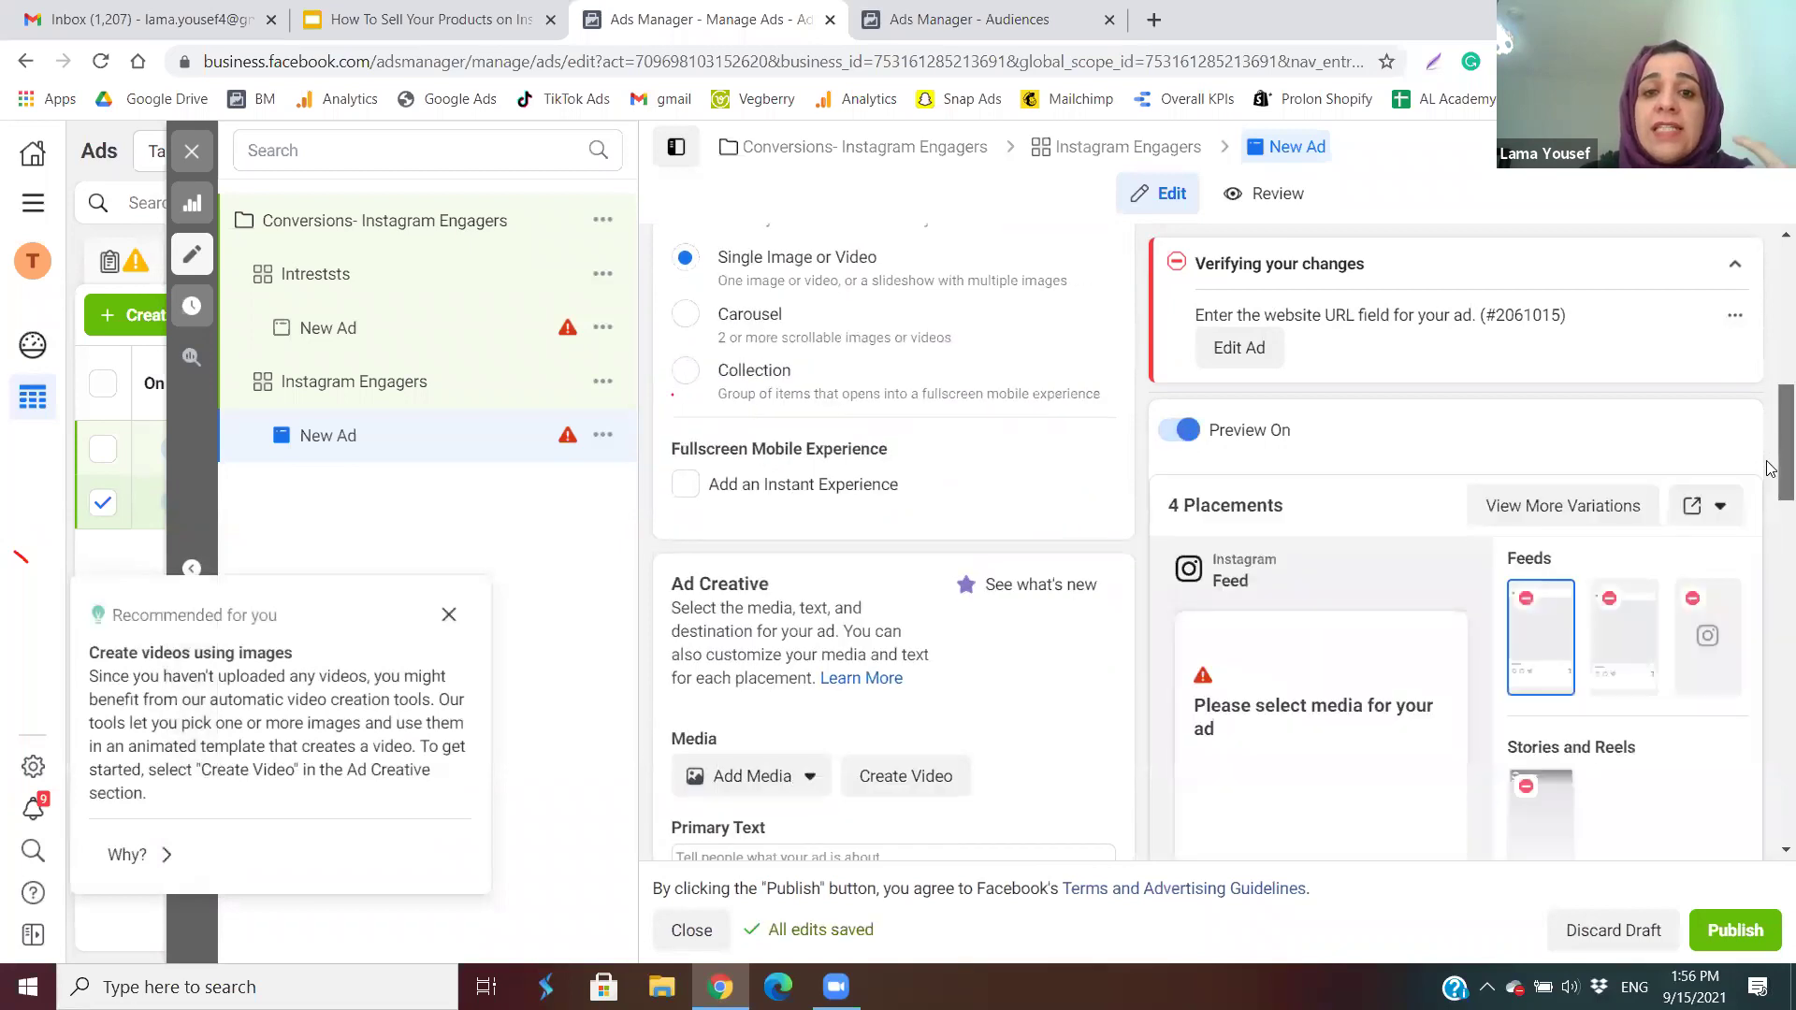
Bring up the account image library through Add Media > Add Image.
{"action": "scroll", "coordinate": [1771, 467], "scroll_direction": "down", "scroll_amount": 3}
{"action": "scroll", "coordinate": [1771, 517], "scroll_direction": "down", "scroll_amount": 4}
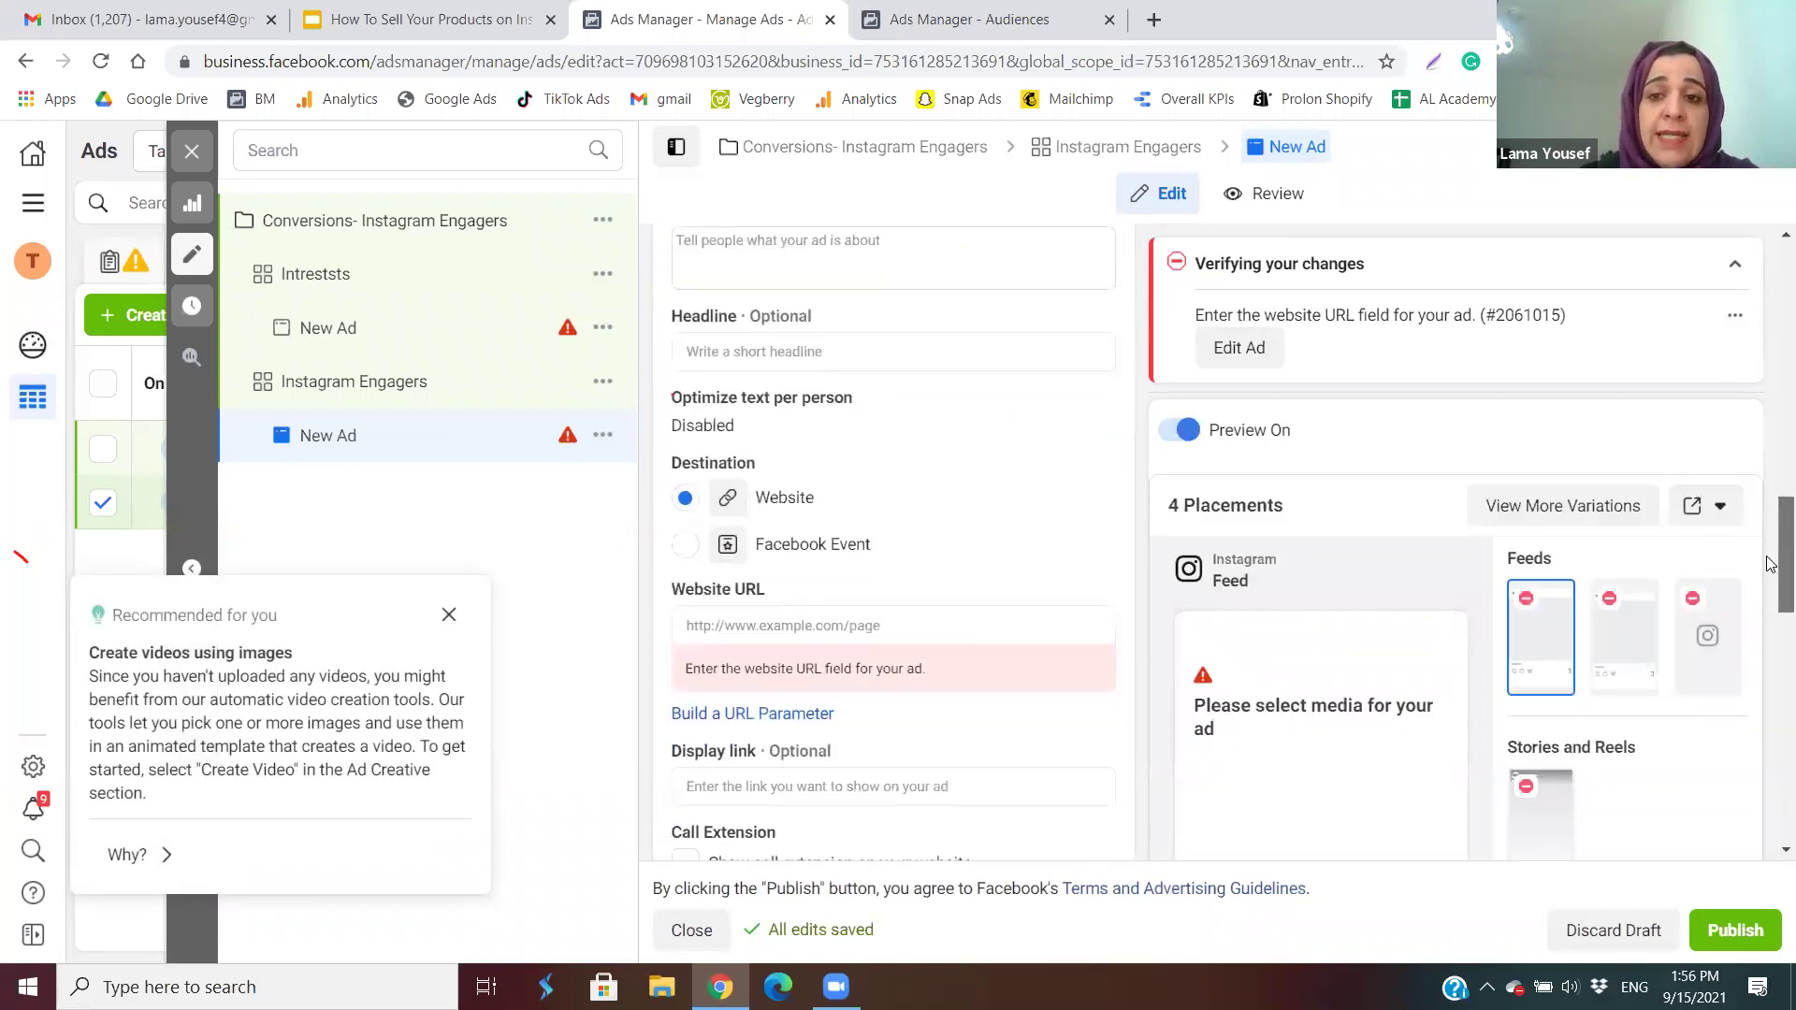
{"action": "scroll", "coordinate": [1771, 556], "scroll_direction": "up", "scroll_amount": 2}
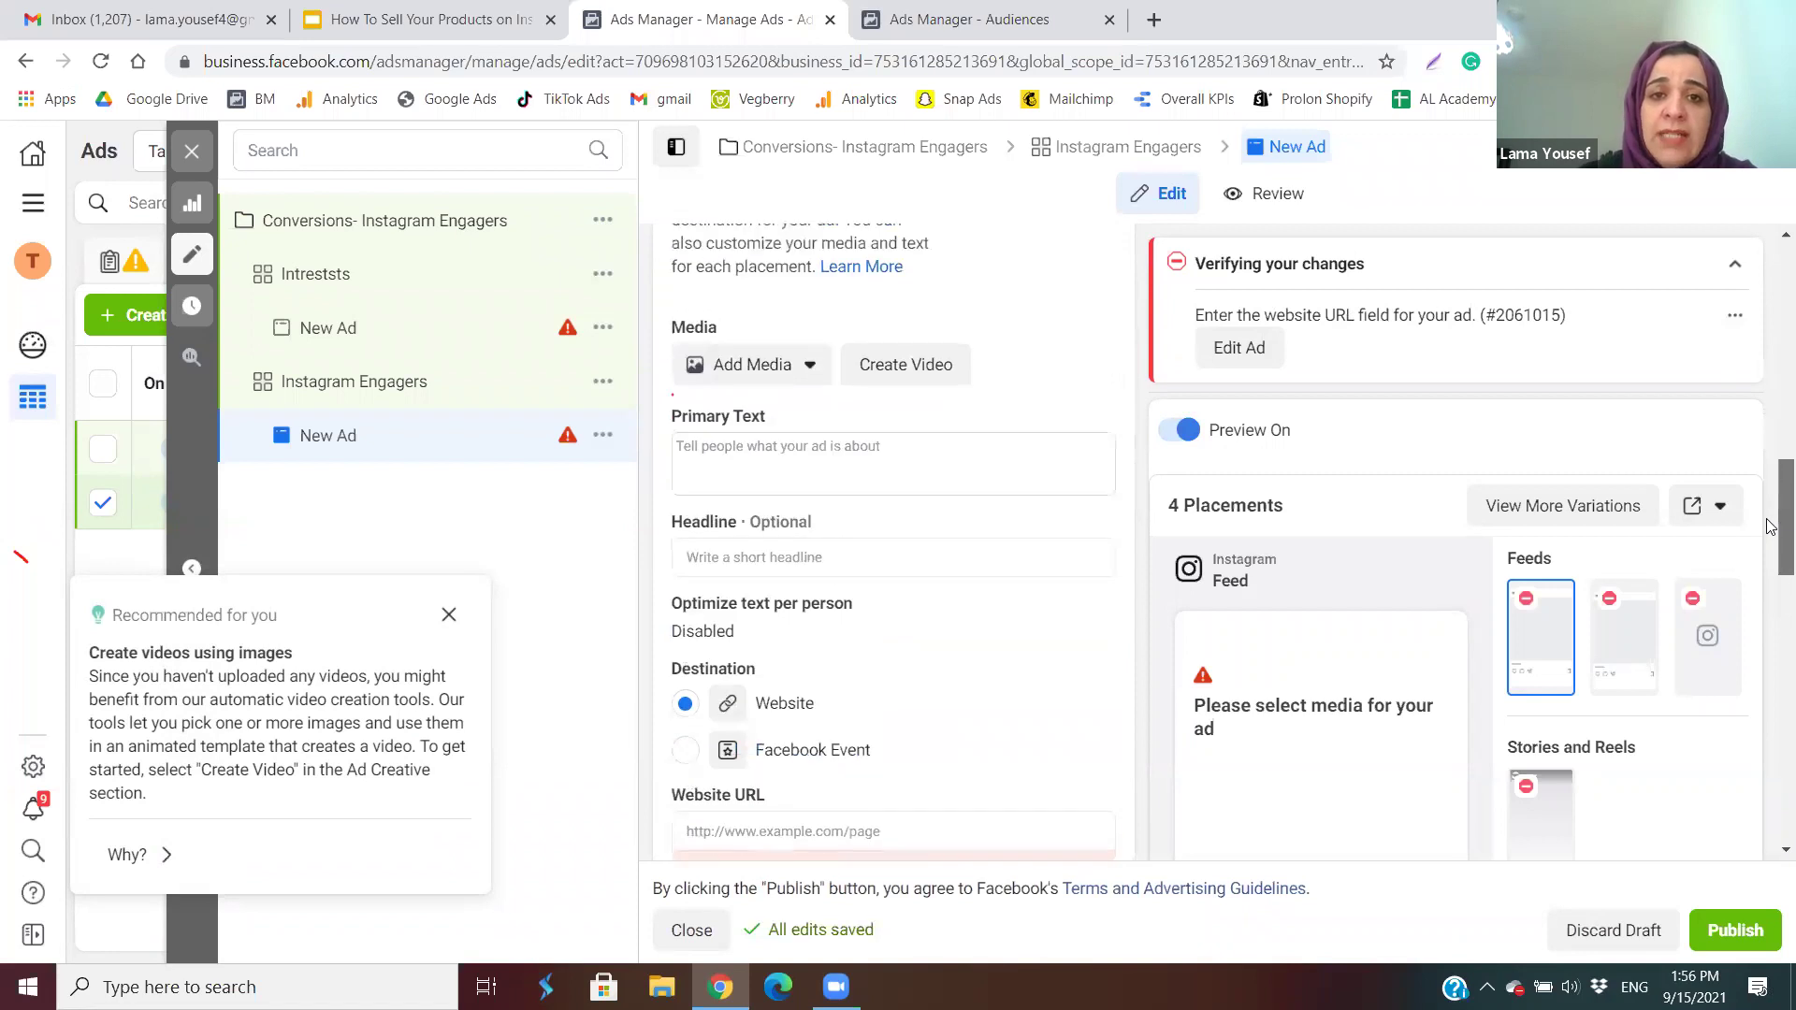
{"action": "left_click", "coordinate": [778, 379]}
{"action": "left_click", "coordinate": [777, 427]}
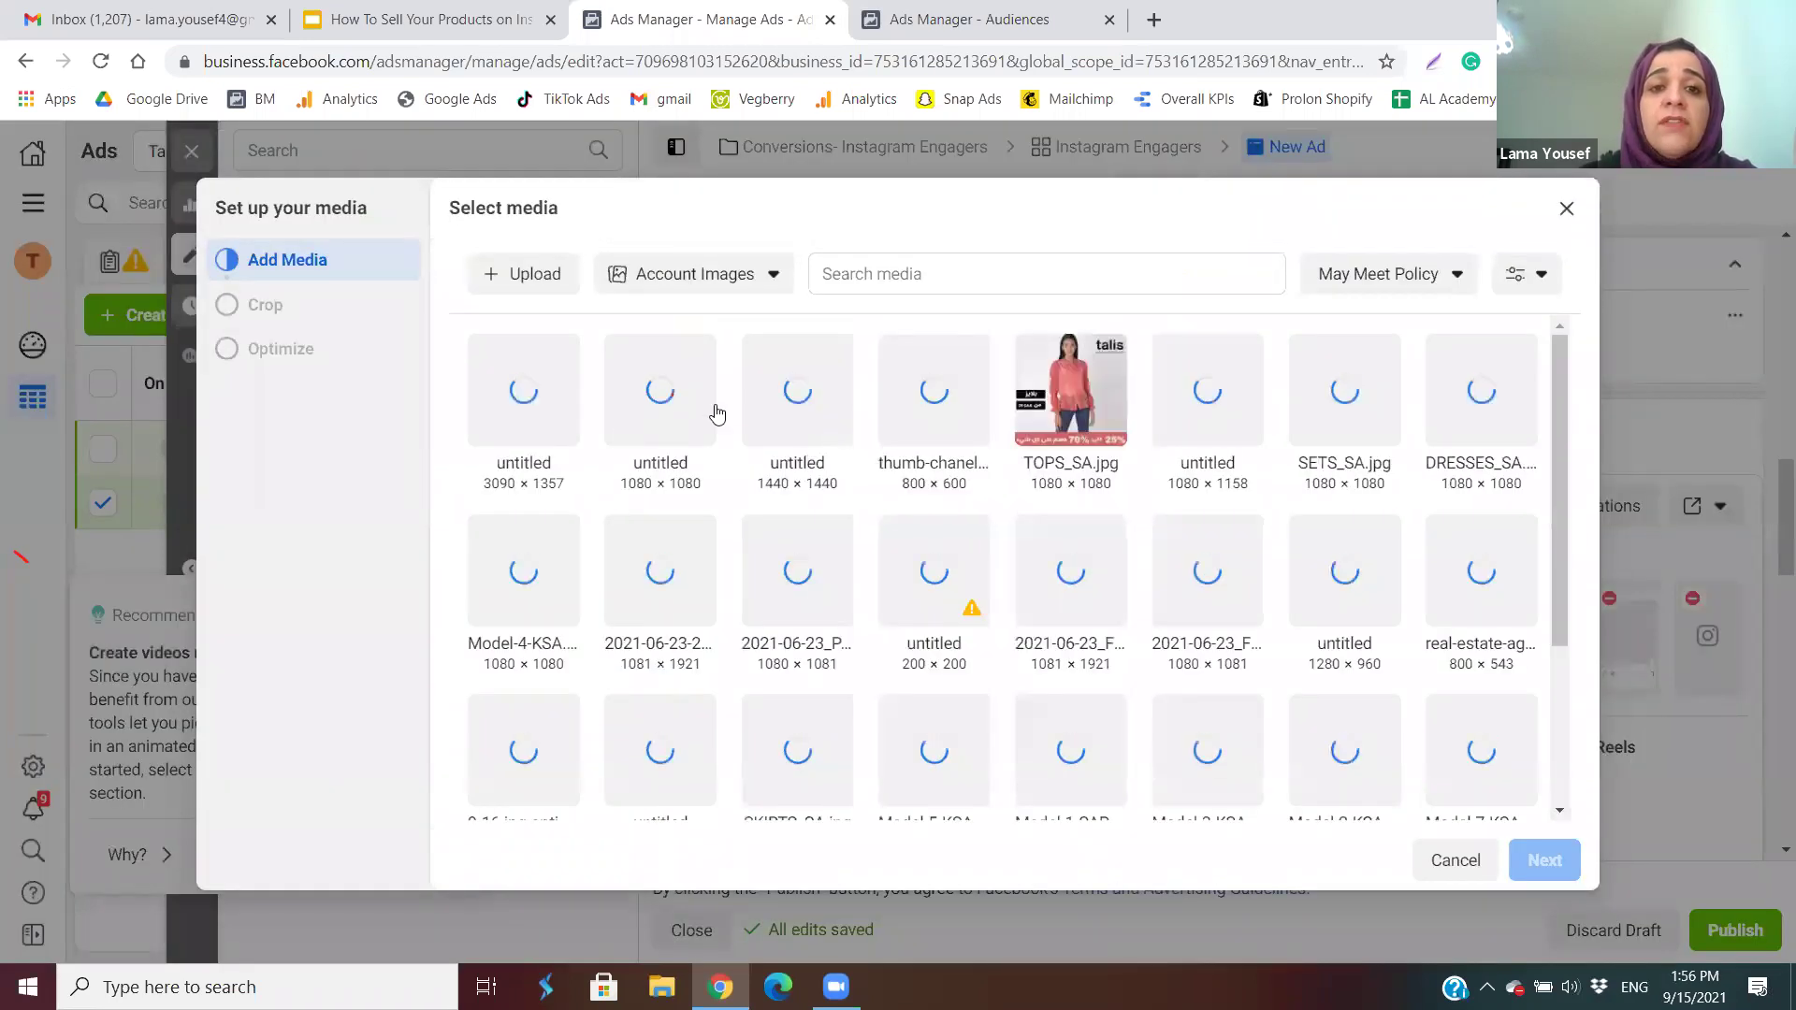
Use TOPS_SA.jpg as the ad image, keeping the default placement crops and media optimization.
{"action": "left_click", "coordinate": [1049, 382]}
{"action": "left_click", "coordinate": [1534, 860]}
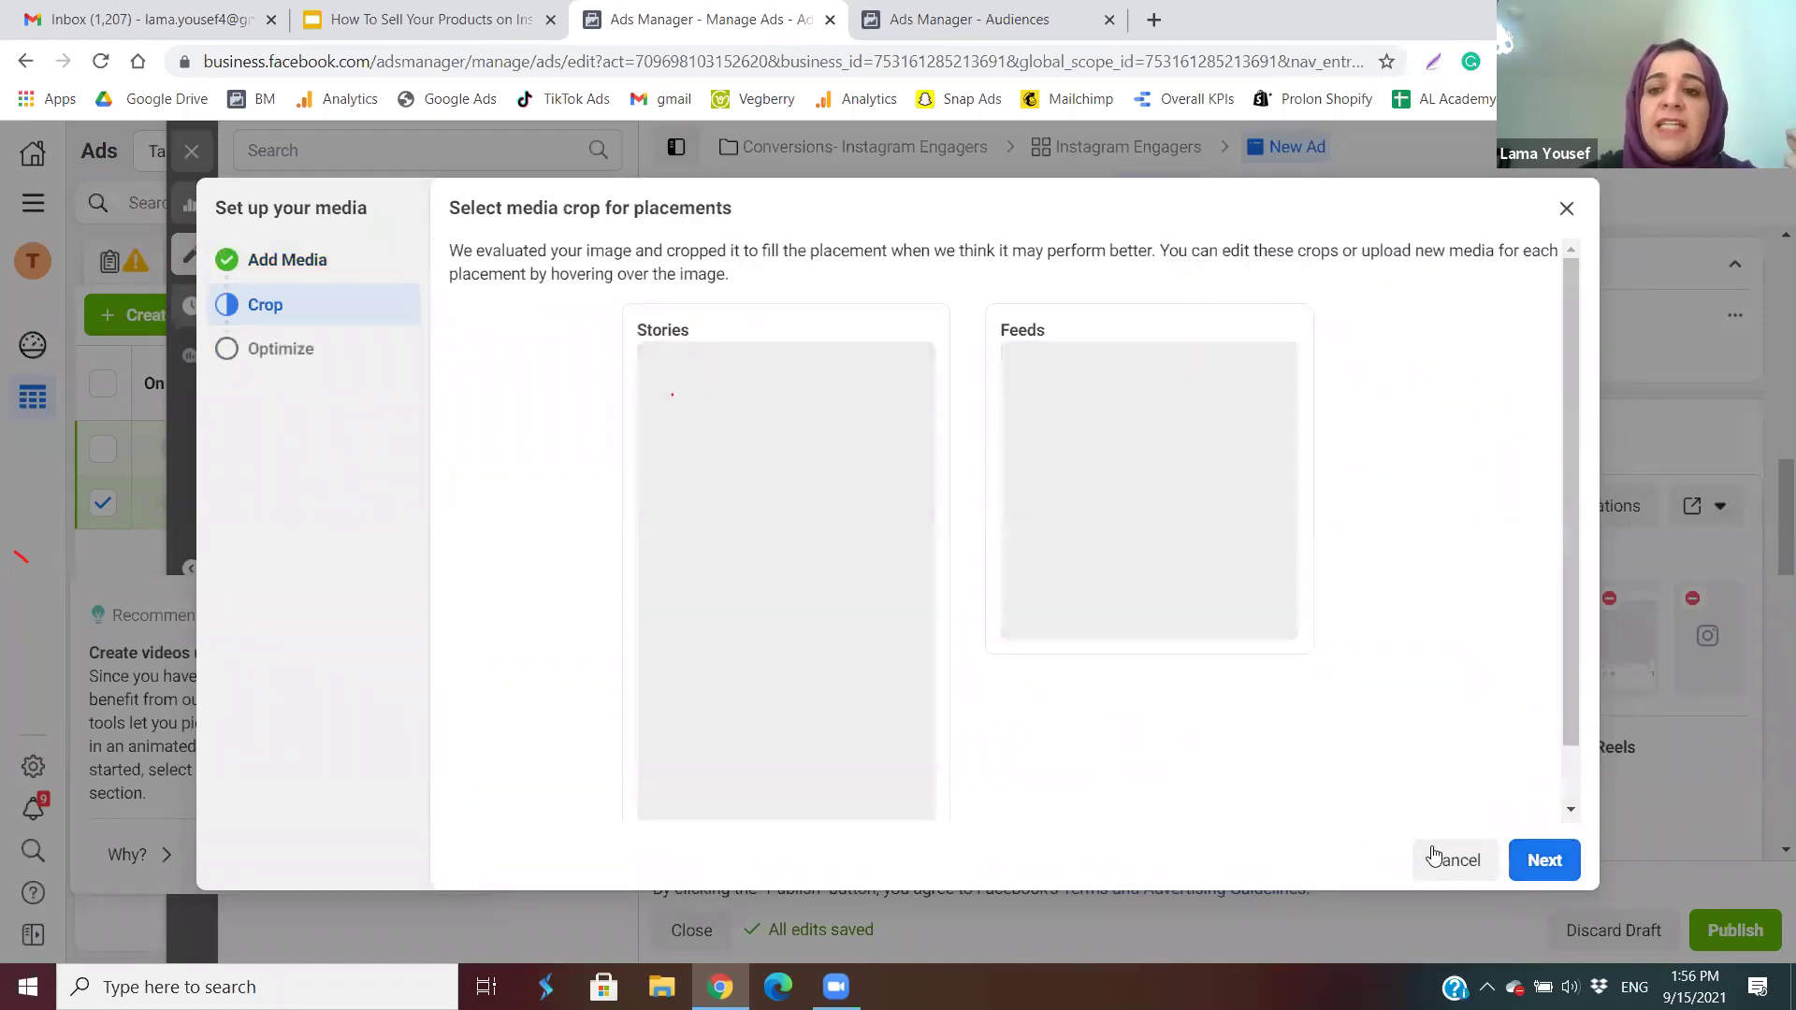
{"action": "left_click", "coordinate": [1540, 858]}
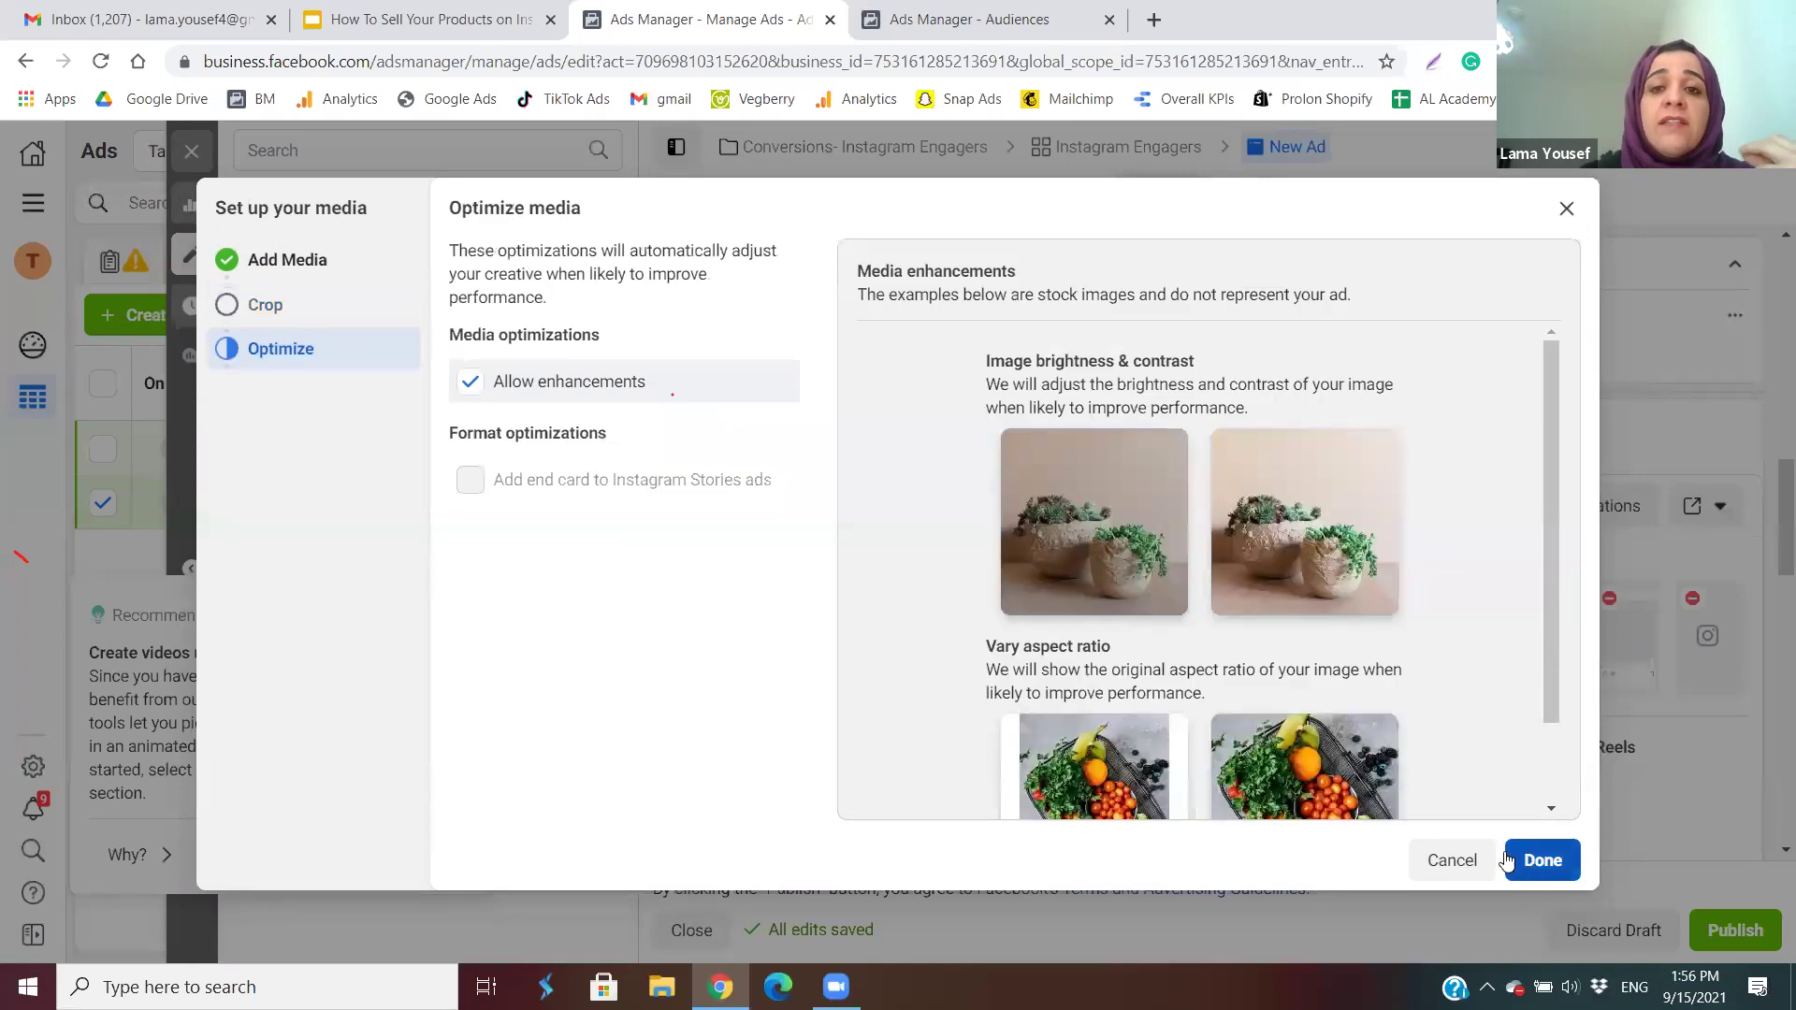
{"action": "left_click", "coordinate": [1542, 859]}
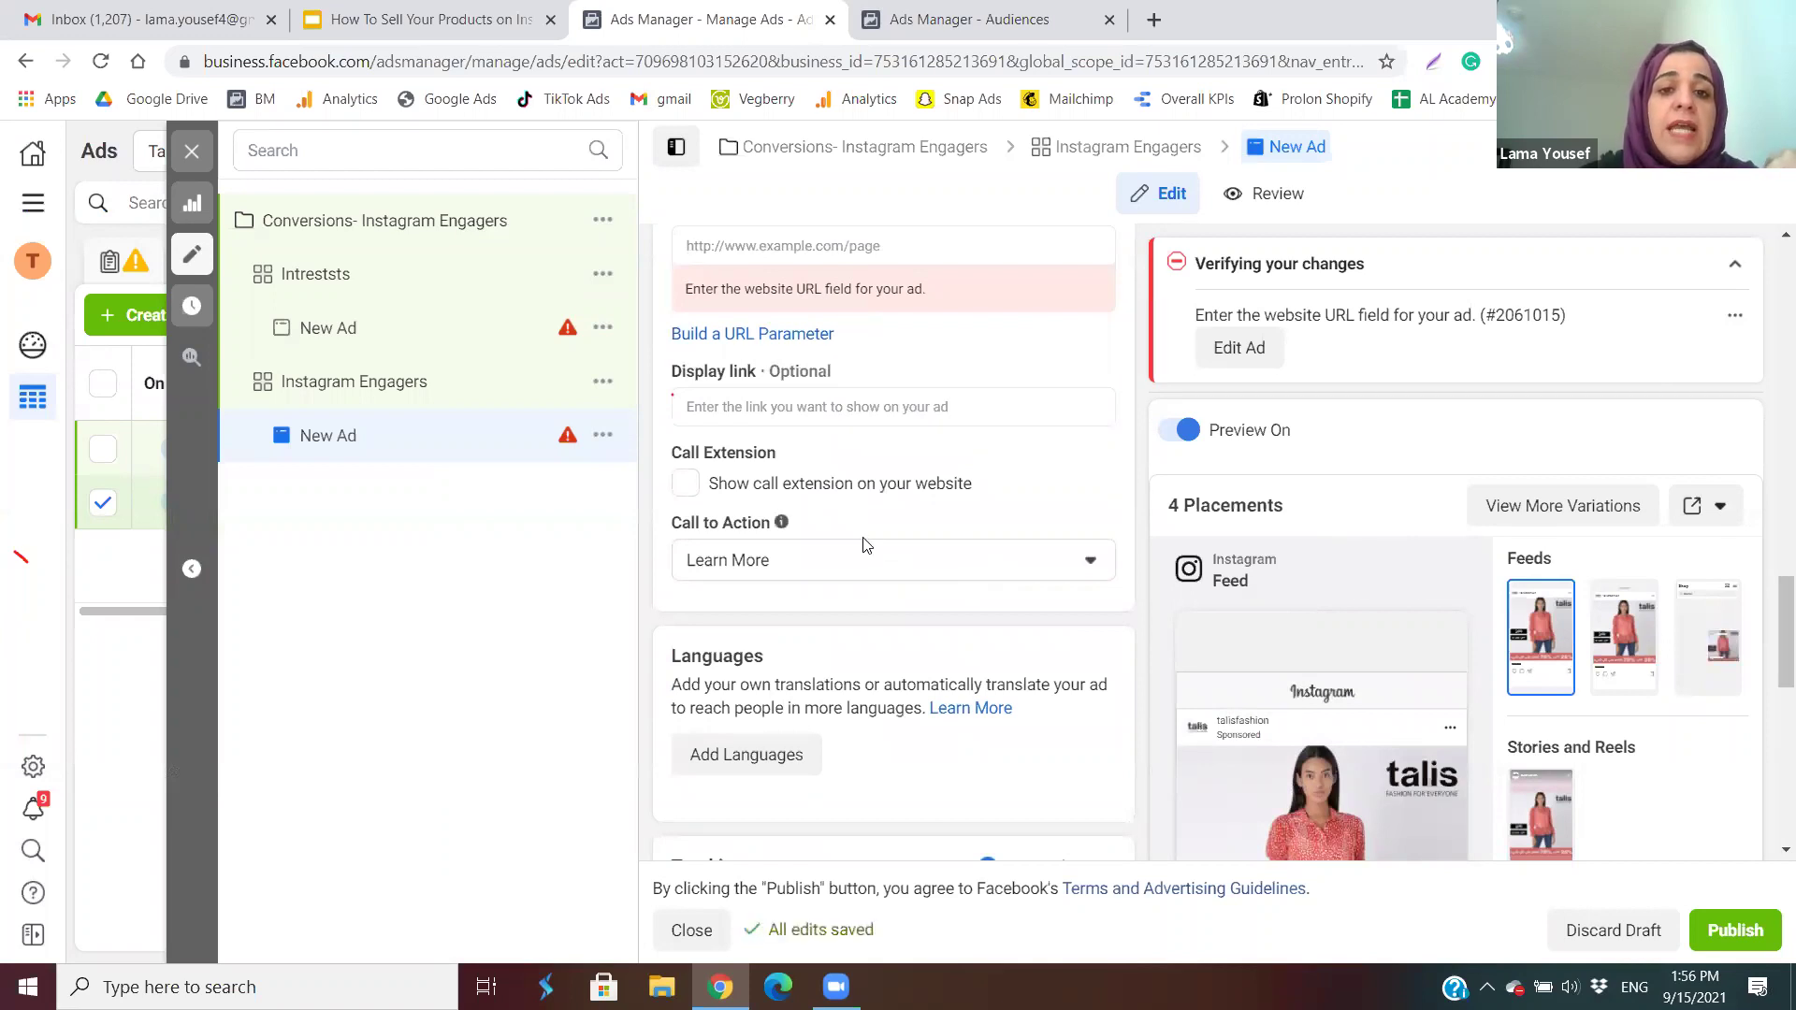
Change the ad's call to action from Learn More to Shop Now.
{"action": "left_click", "coordinate": [879, 561]}
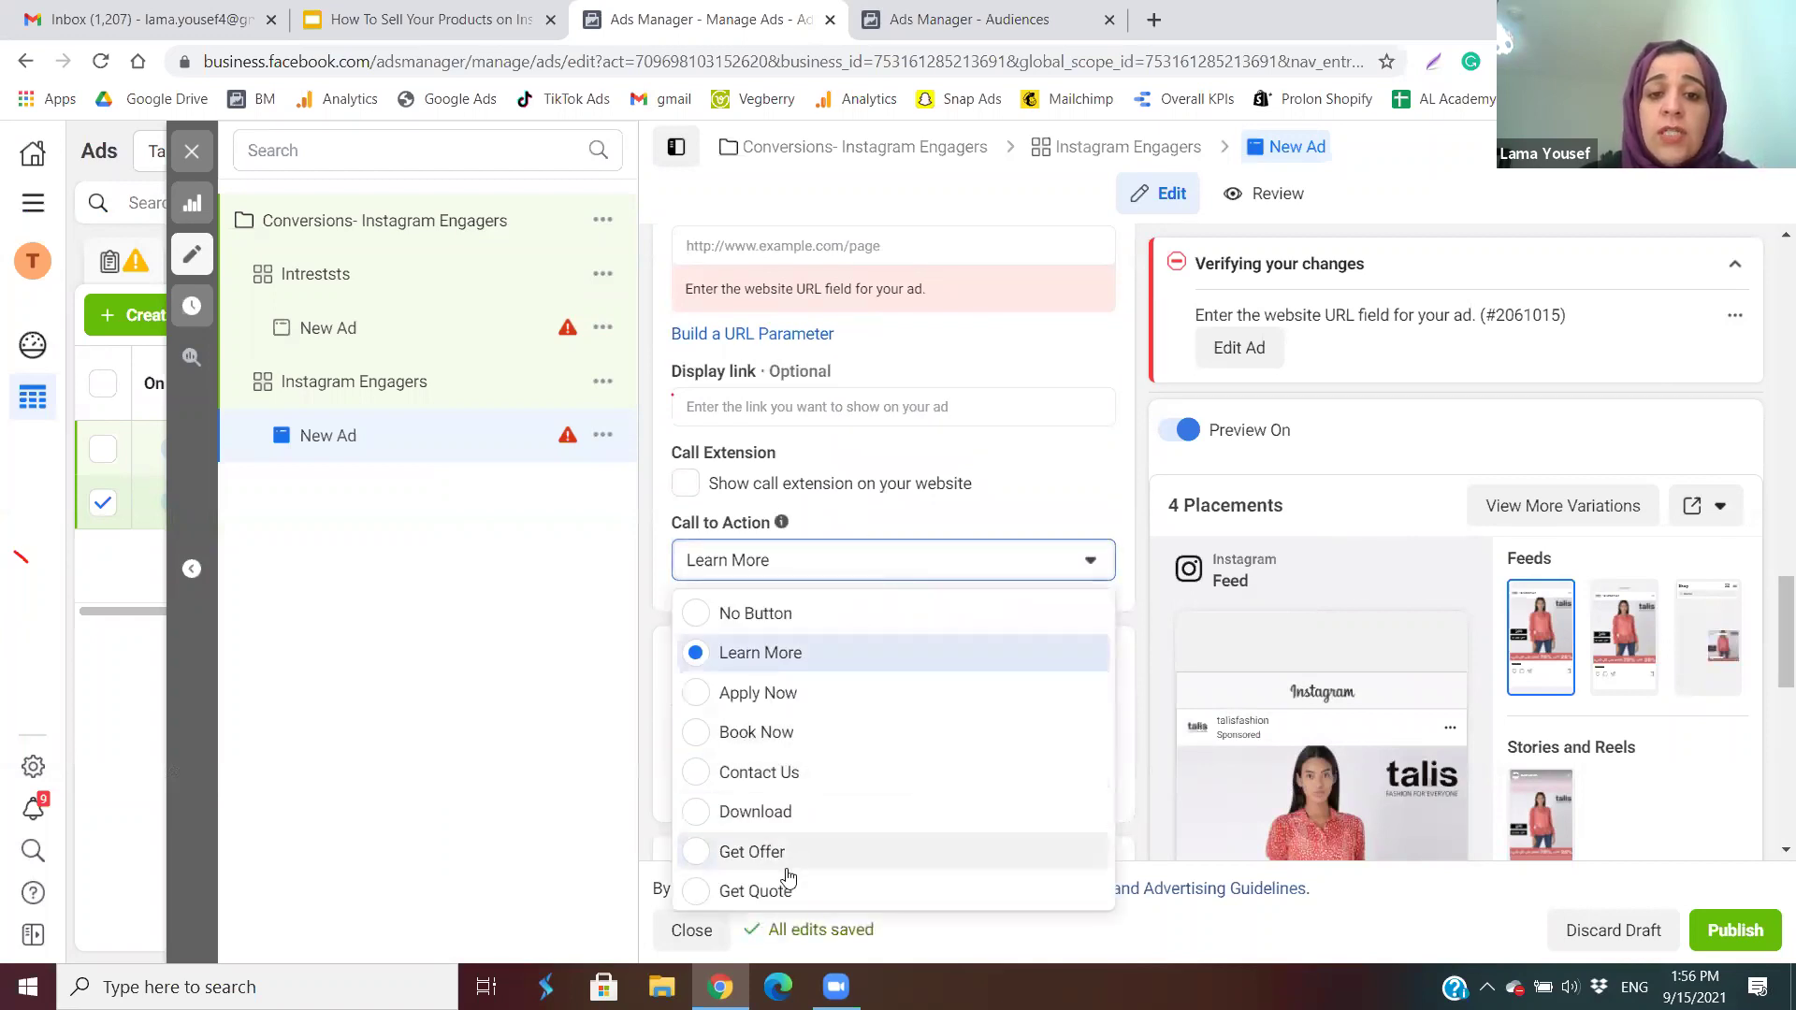
{"action": "scroll", "coordinate": [764, 869], "scroll_direction": "down", "scroll_amount": 1}
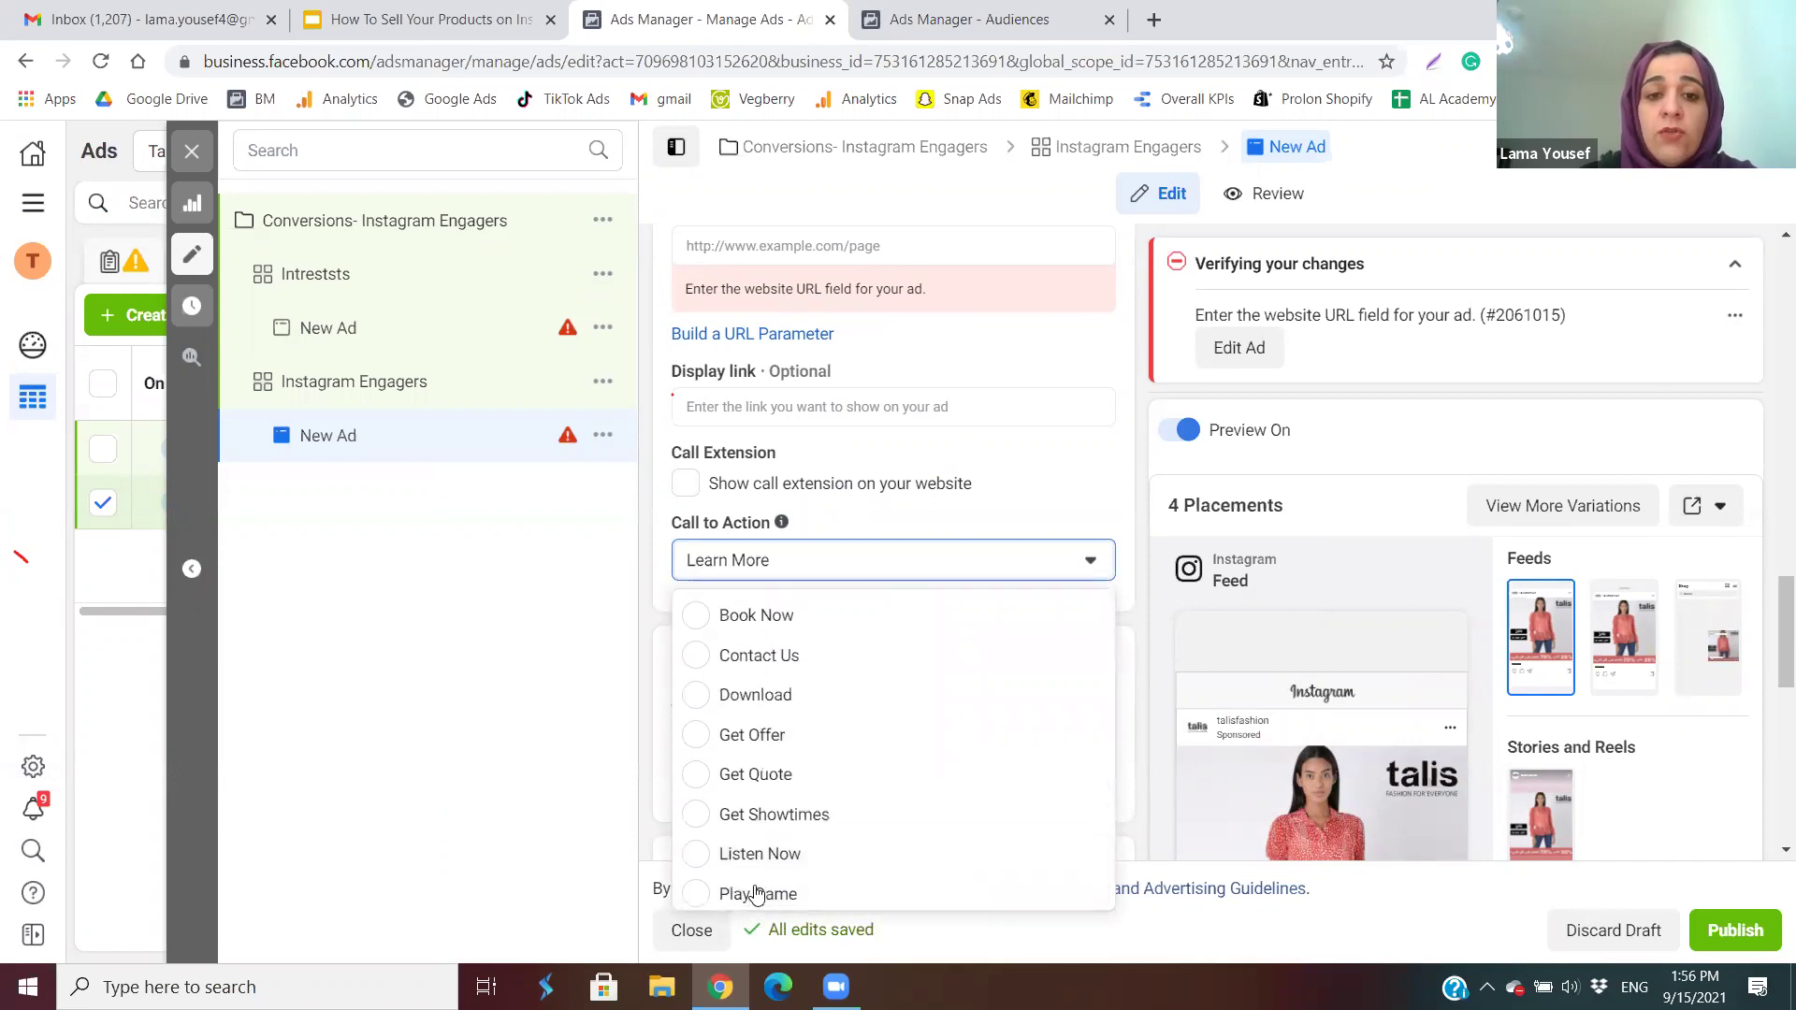
{"action": "scroll", "coordinate": [765, 884], "scroll_direction": "up", "scroll_amount": 1}
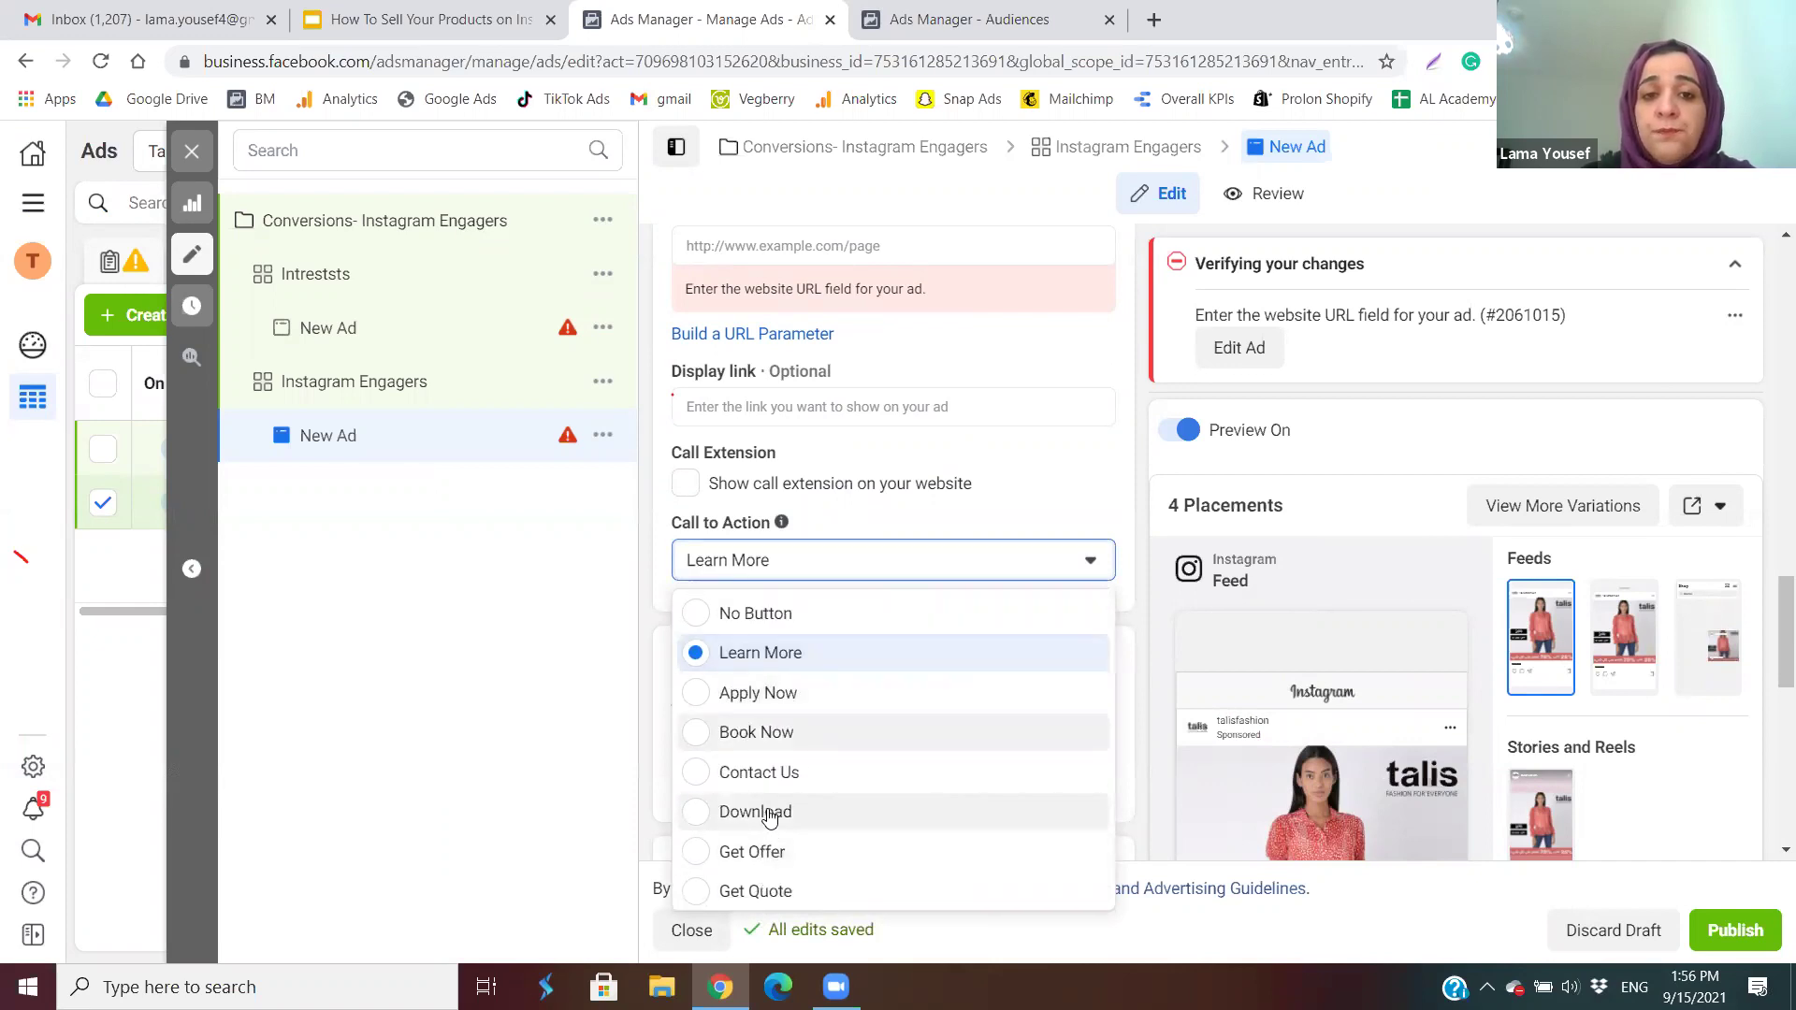
{"action": "scroll", "coordinate": [769, 819], "scroll_direction": "down", "scroll_amount": 2}
{"action": "scroll", "coordinate": [768, 820], "scroll_direction": "up", "scroll_amount": 2}
{"action": "scroll", "coordinate": [769, 817], "scroll_direction": "down", "scroll_amount": 1}
{"action": "scroll", "coordinate": [768, 817], "scroll_direction": "down", "scroll_amount": 1}
{"action": "scroll", "coordinate": [768, 817], "scroll_direction": "down", "scroll_amount": 1}
{"action": "scroll", "coordinate": [769, 814], "scroll_direction": "up", "scroll_amount": 2}
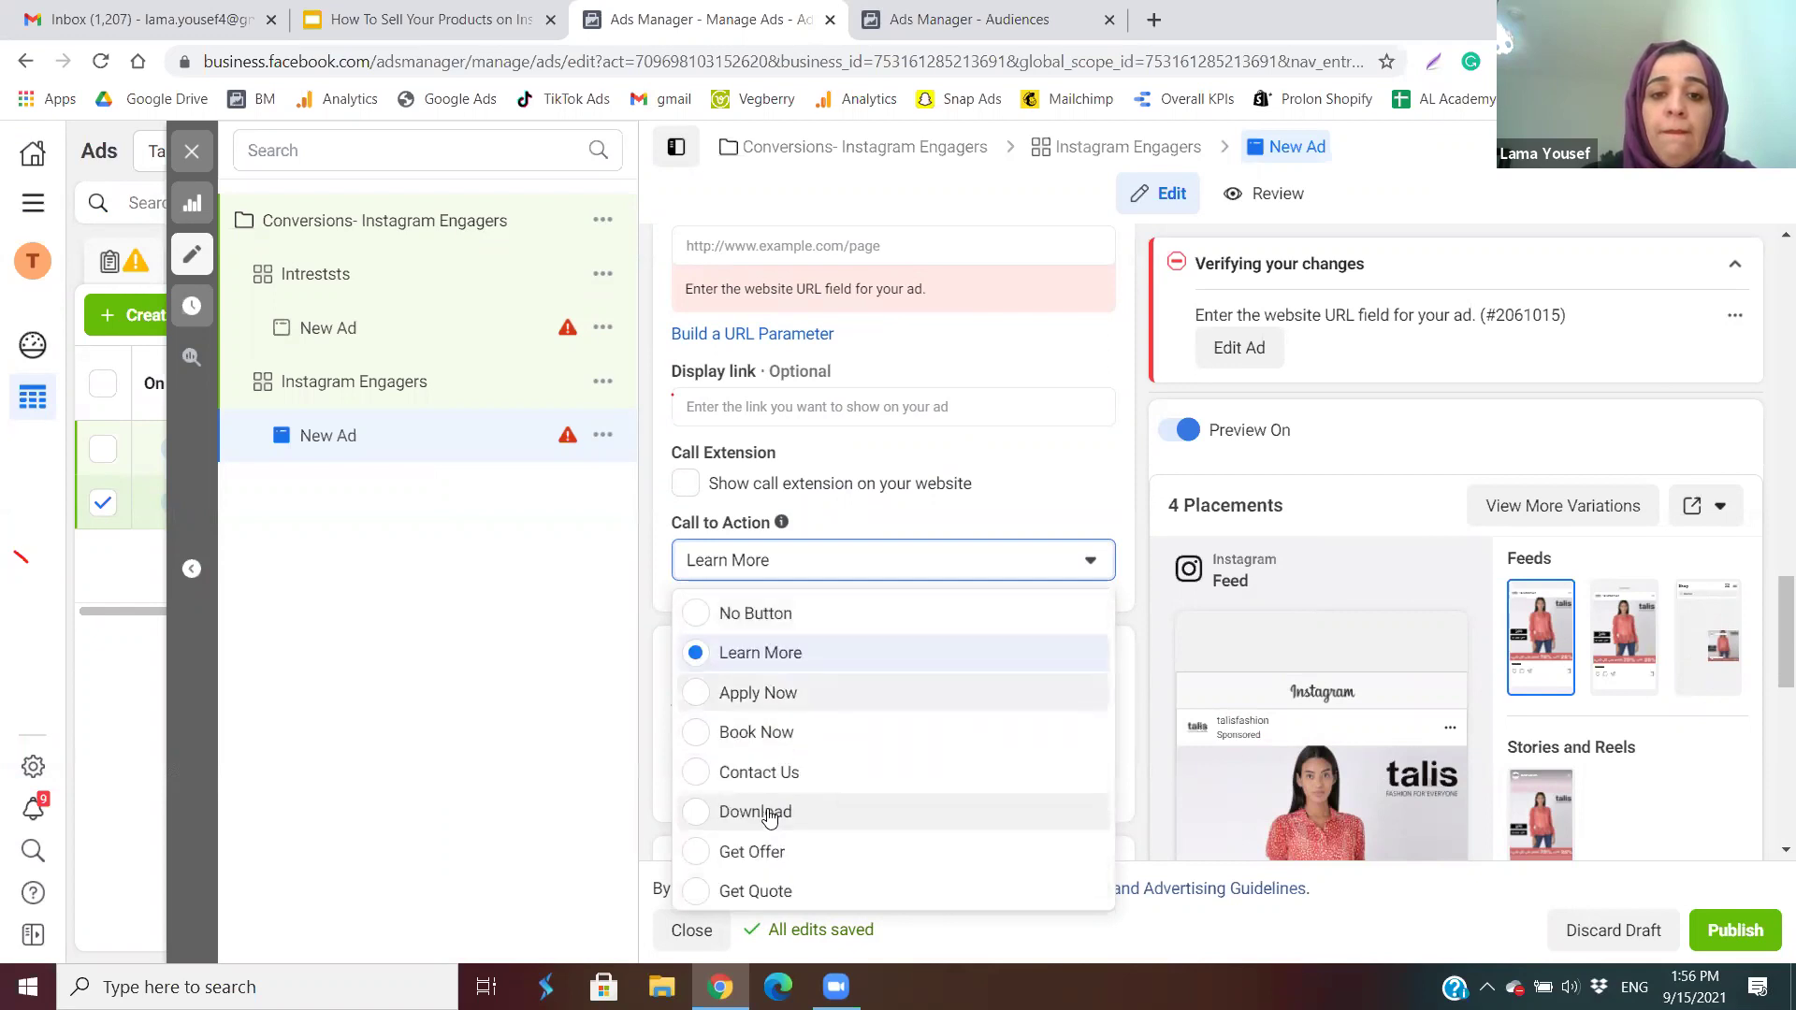
{"action": "scroll", "coordinate": [851, 827], "scroll_direction": "down", "scroll_amount": 2}
{"action": "scroll", "coordinate": [850, 842], "scroll_direction": "up", "scroll_amount": 1}
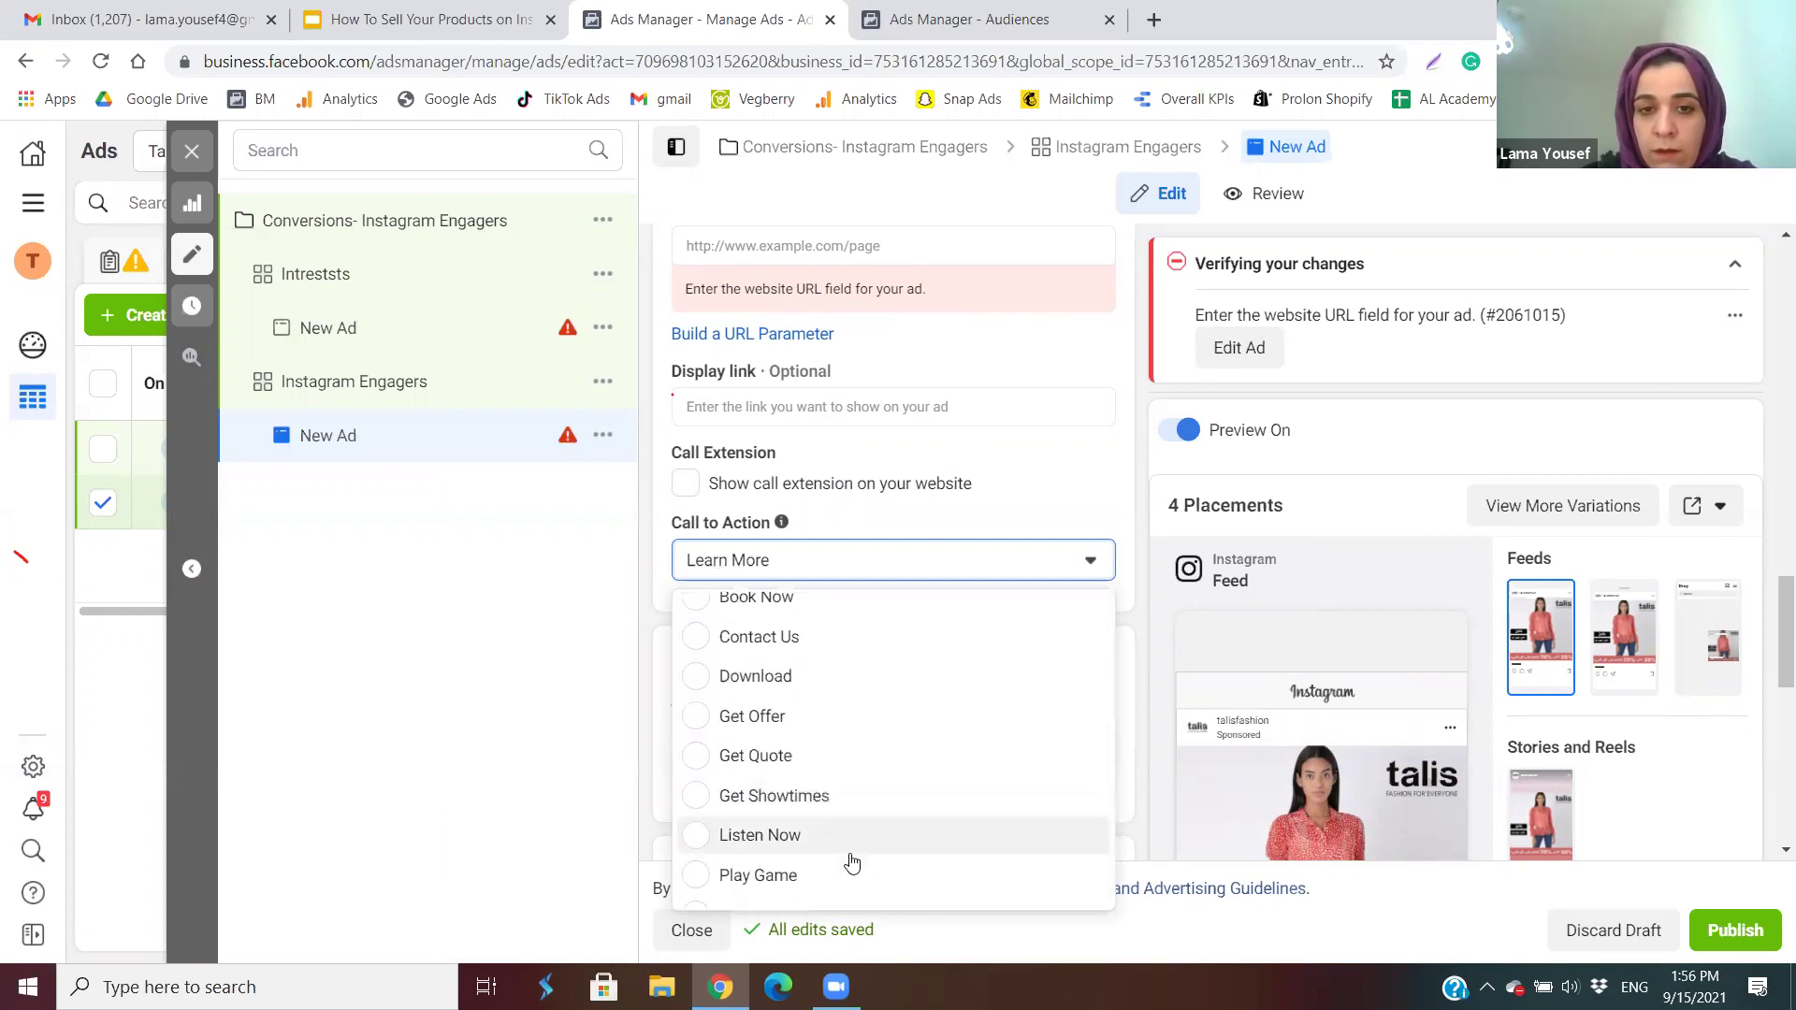
{"action": "scroll", "coordinate": [849, 856], "scroll_direction": "down", "scroll_amount": 3}
{"action": "scroll", "coordinate": [859, 893], "scroll_direction": "up", "scroll_amount": 3}
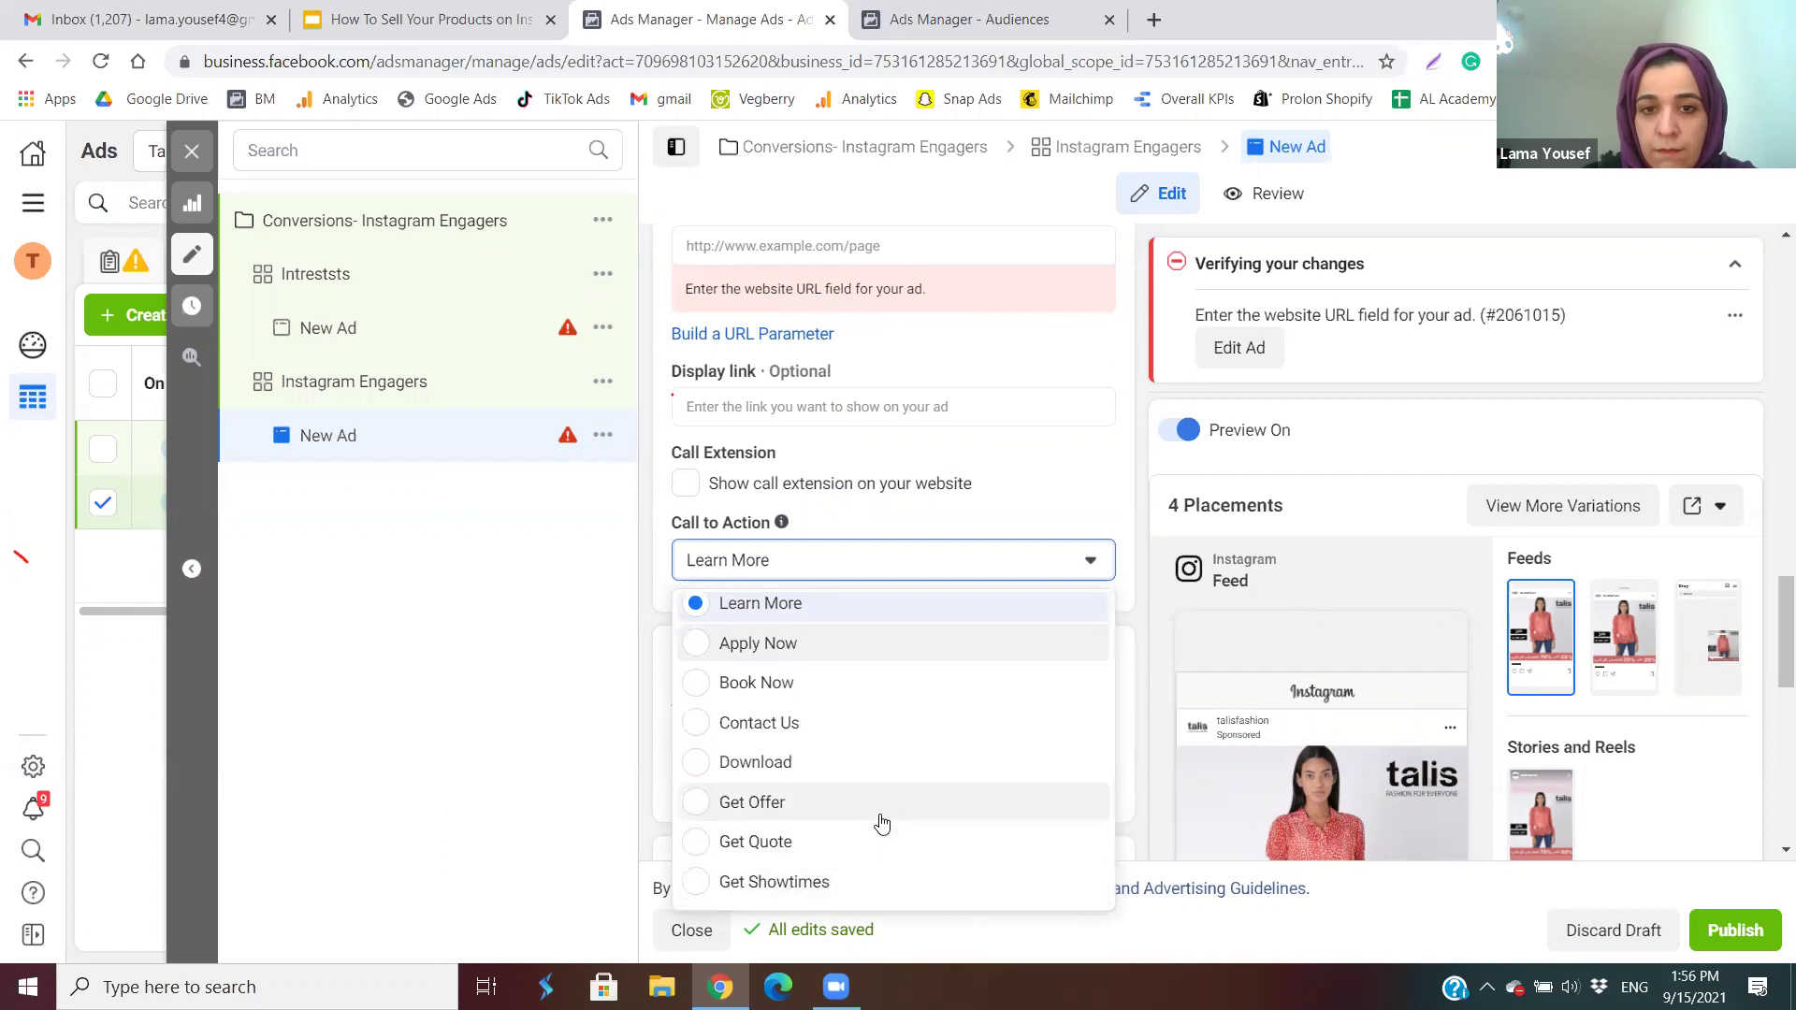
{"action": "scroll", "coordinate": [934, 842], "scroll_direction": "down", "scroll_amount": 2}
{"action": "scroll", "coordinate": [941, 849], "scroll_direction": "up", "scroll_amount": 1}
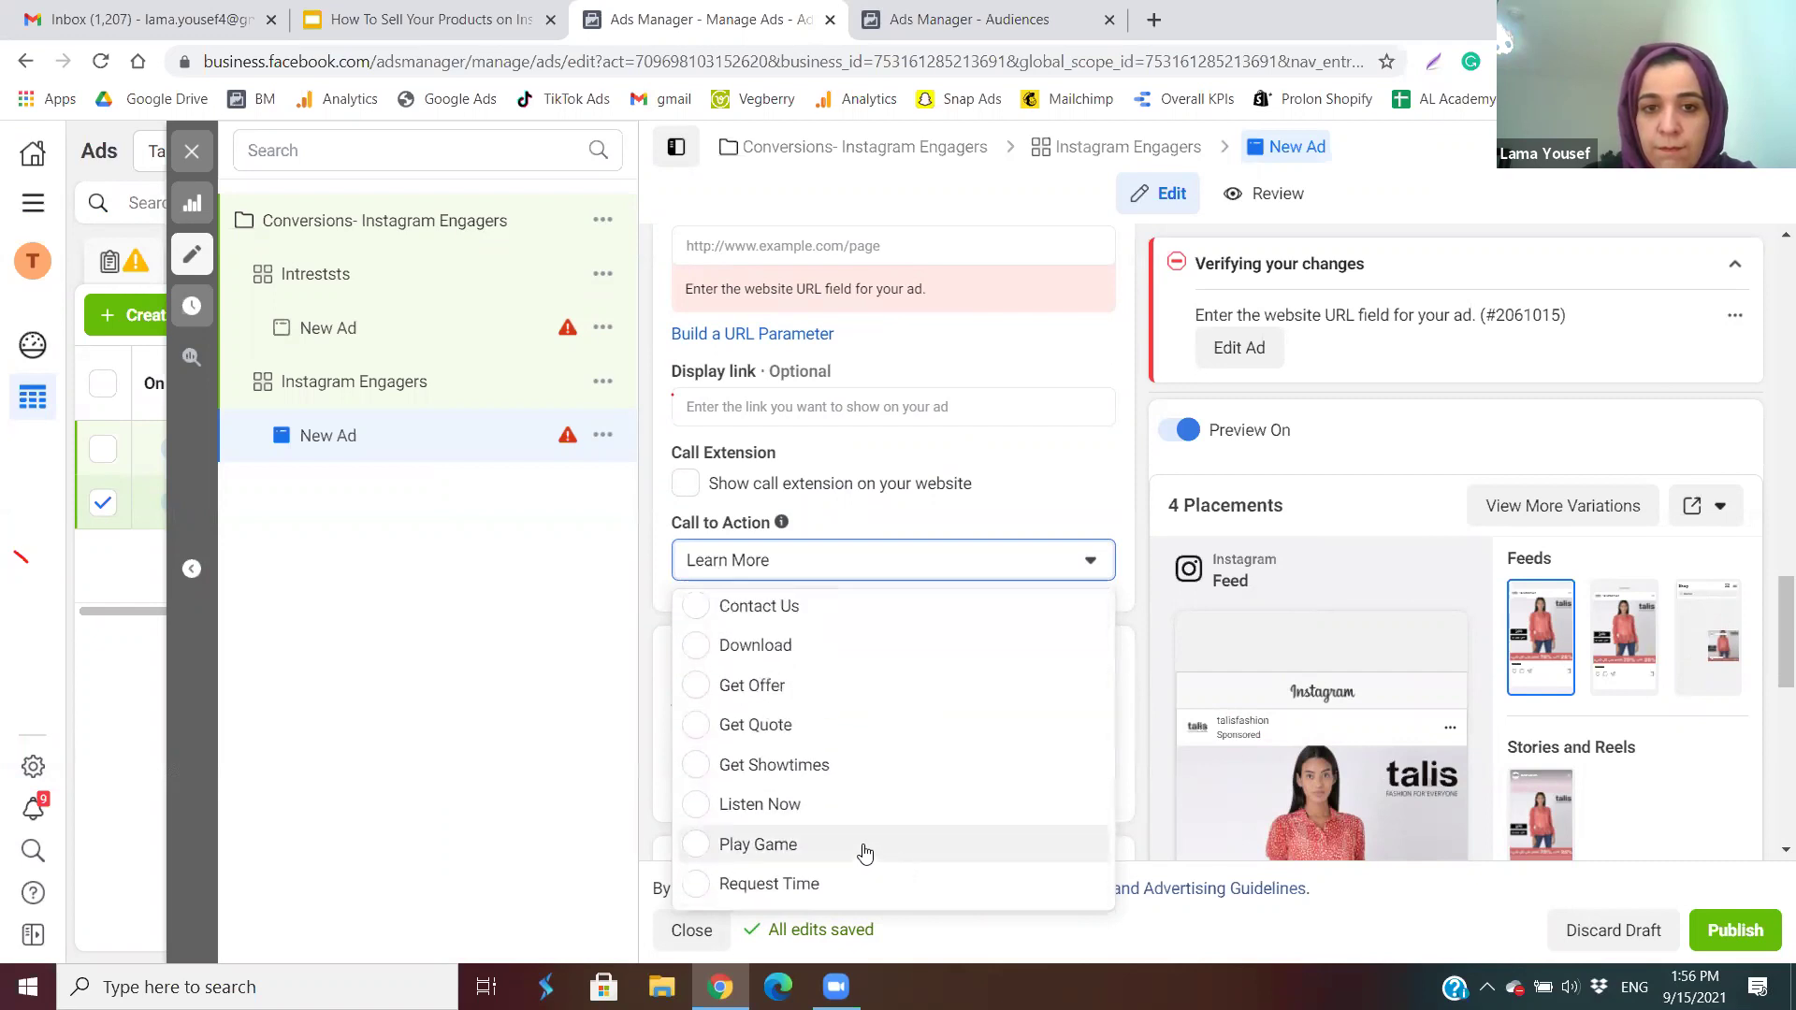
{"action": "scroll", "coordinate": [861, 853], "scroll_direction": "up", "scroll_amount": 1}
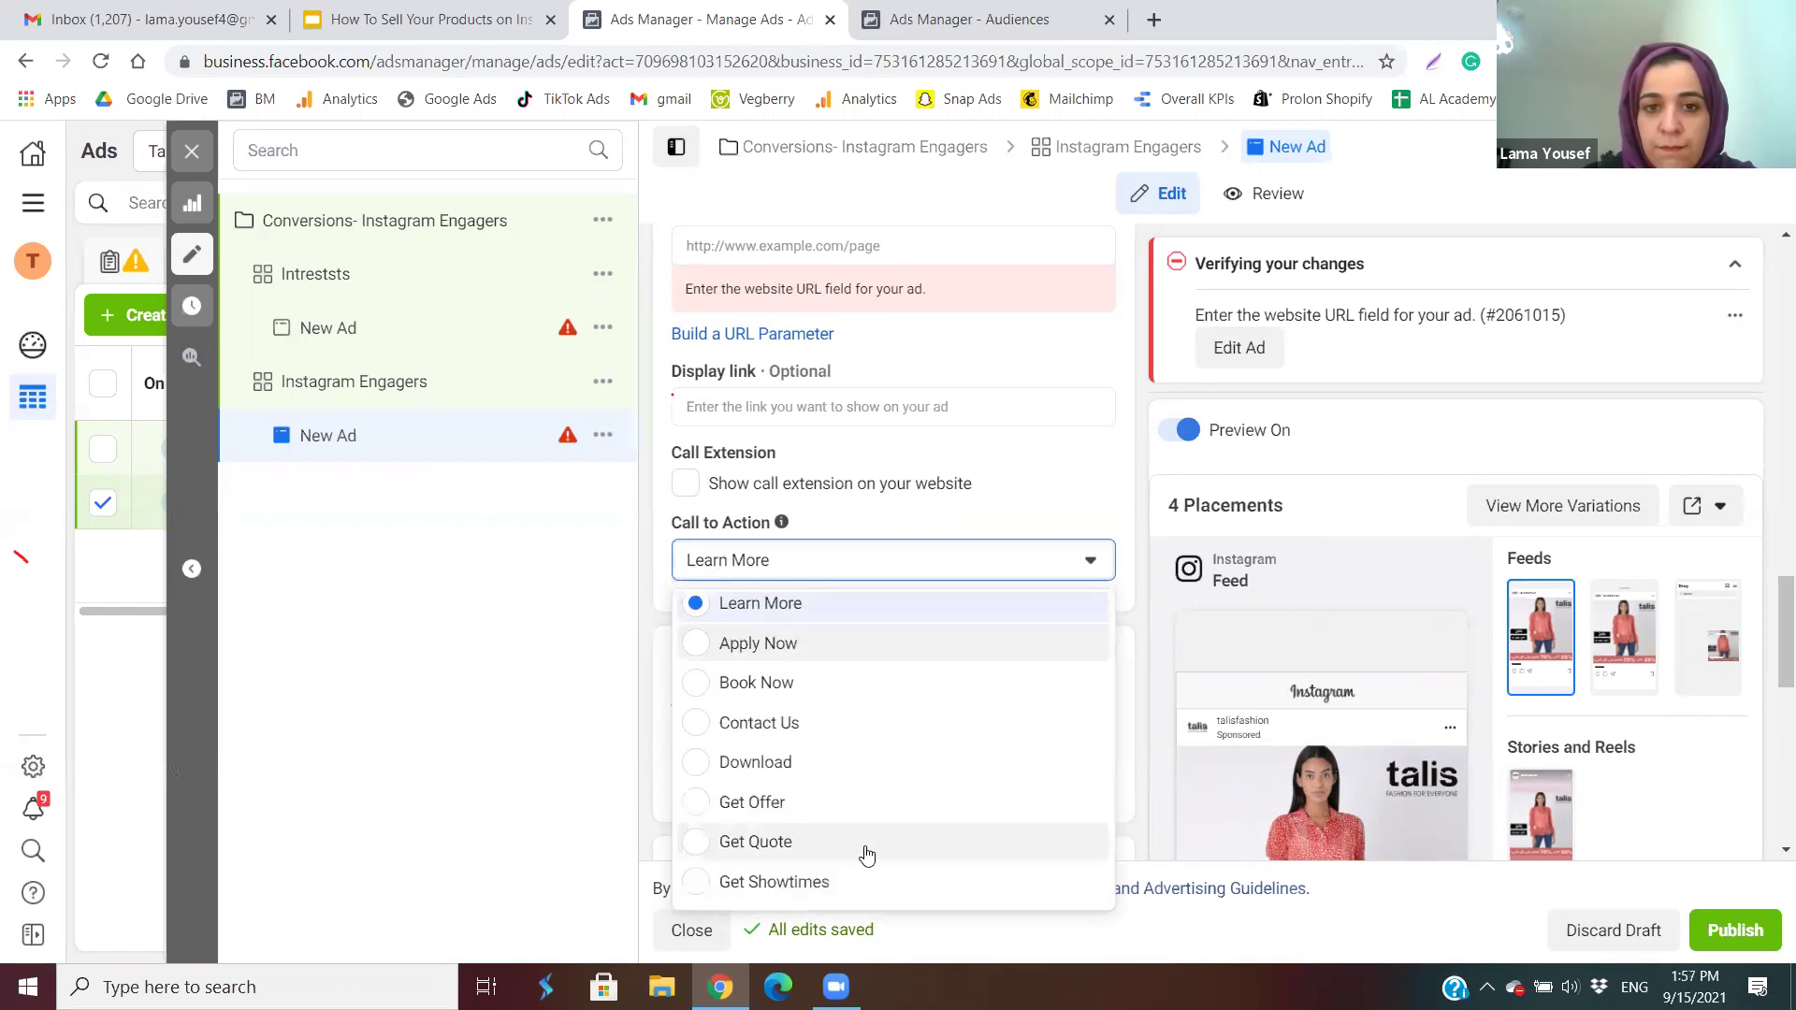
{"action": "scroll", "coordinate": [888, 832], "scroll_direction": "down", "scroll_amount": 2}
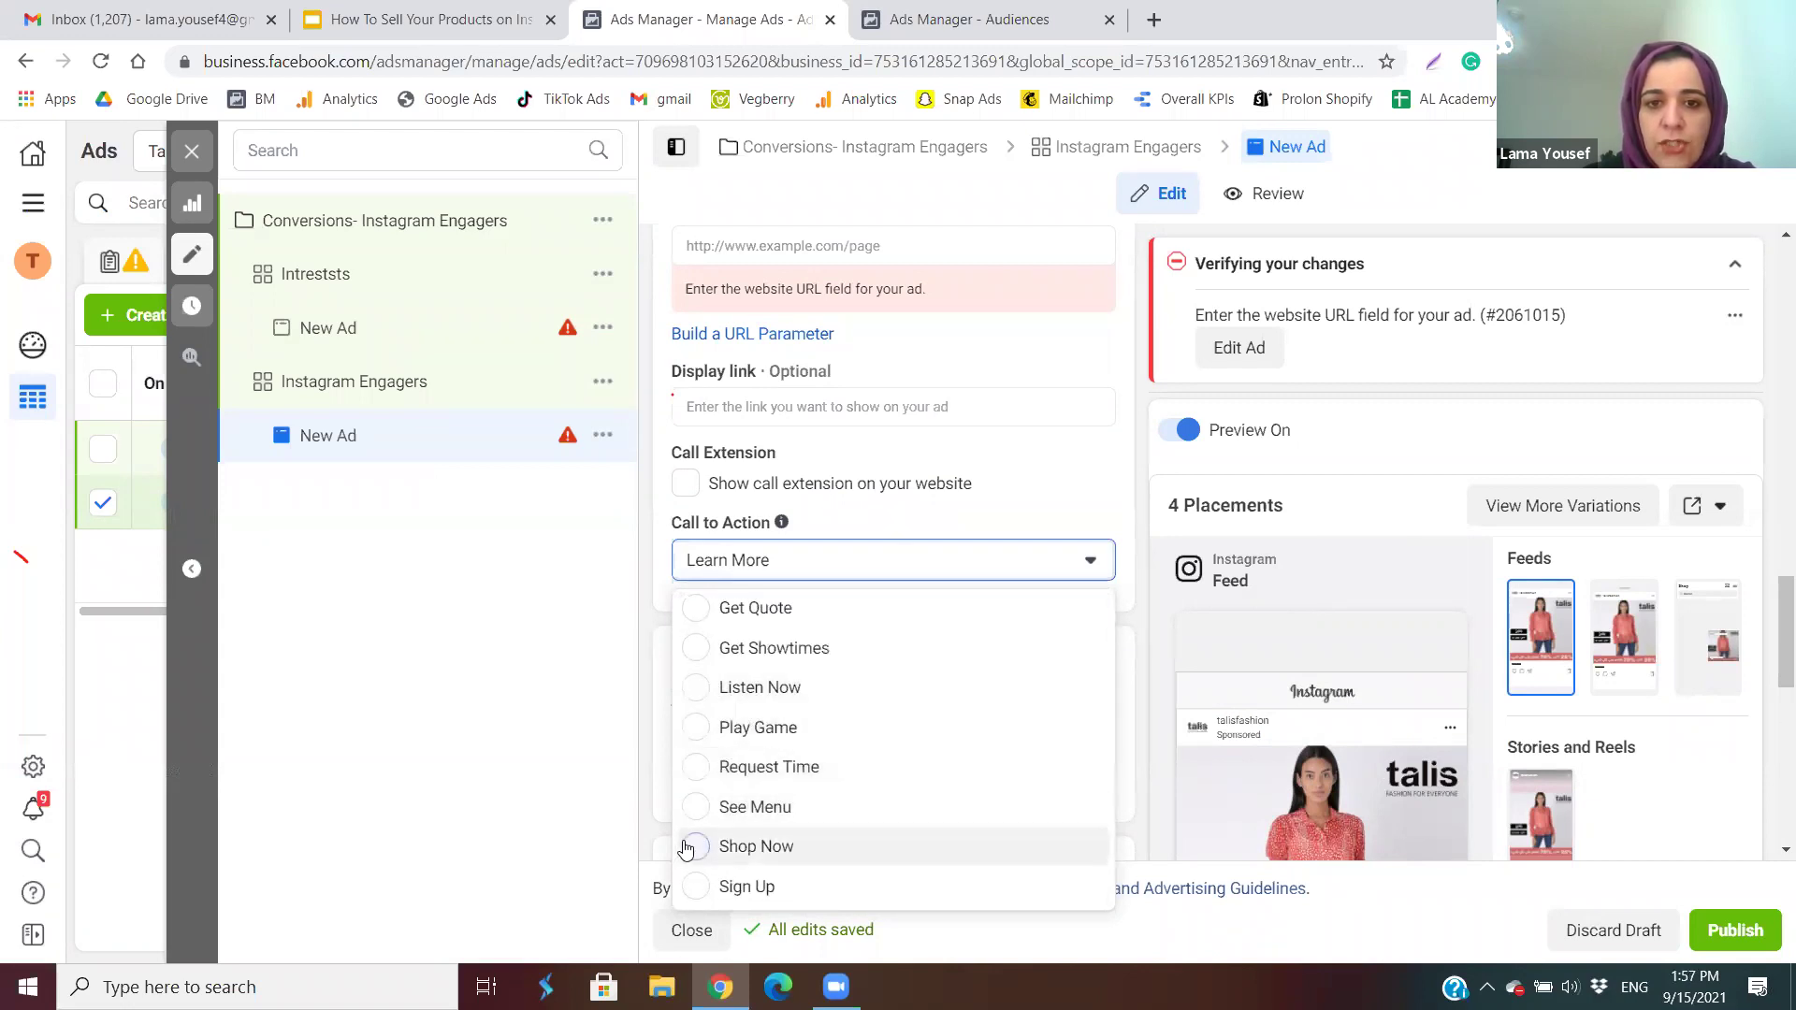
{"action": "left_click", "coordinate": [744, 846]}
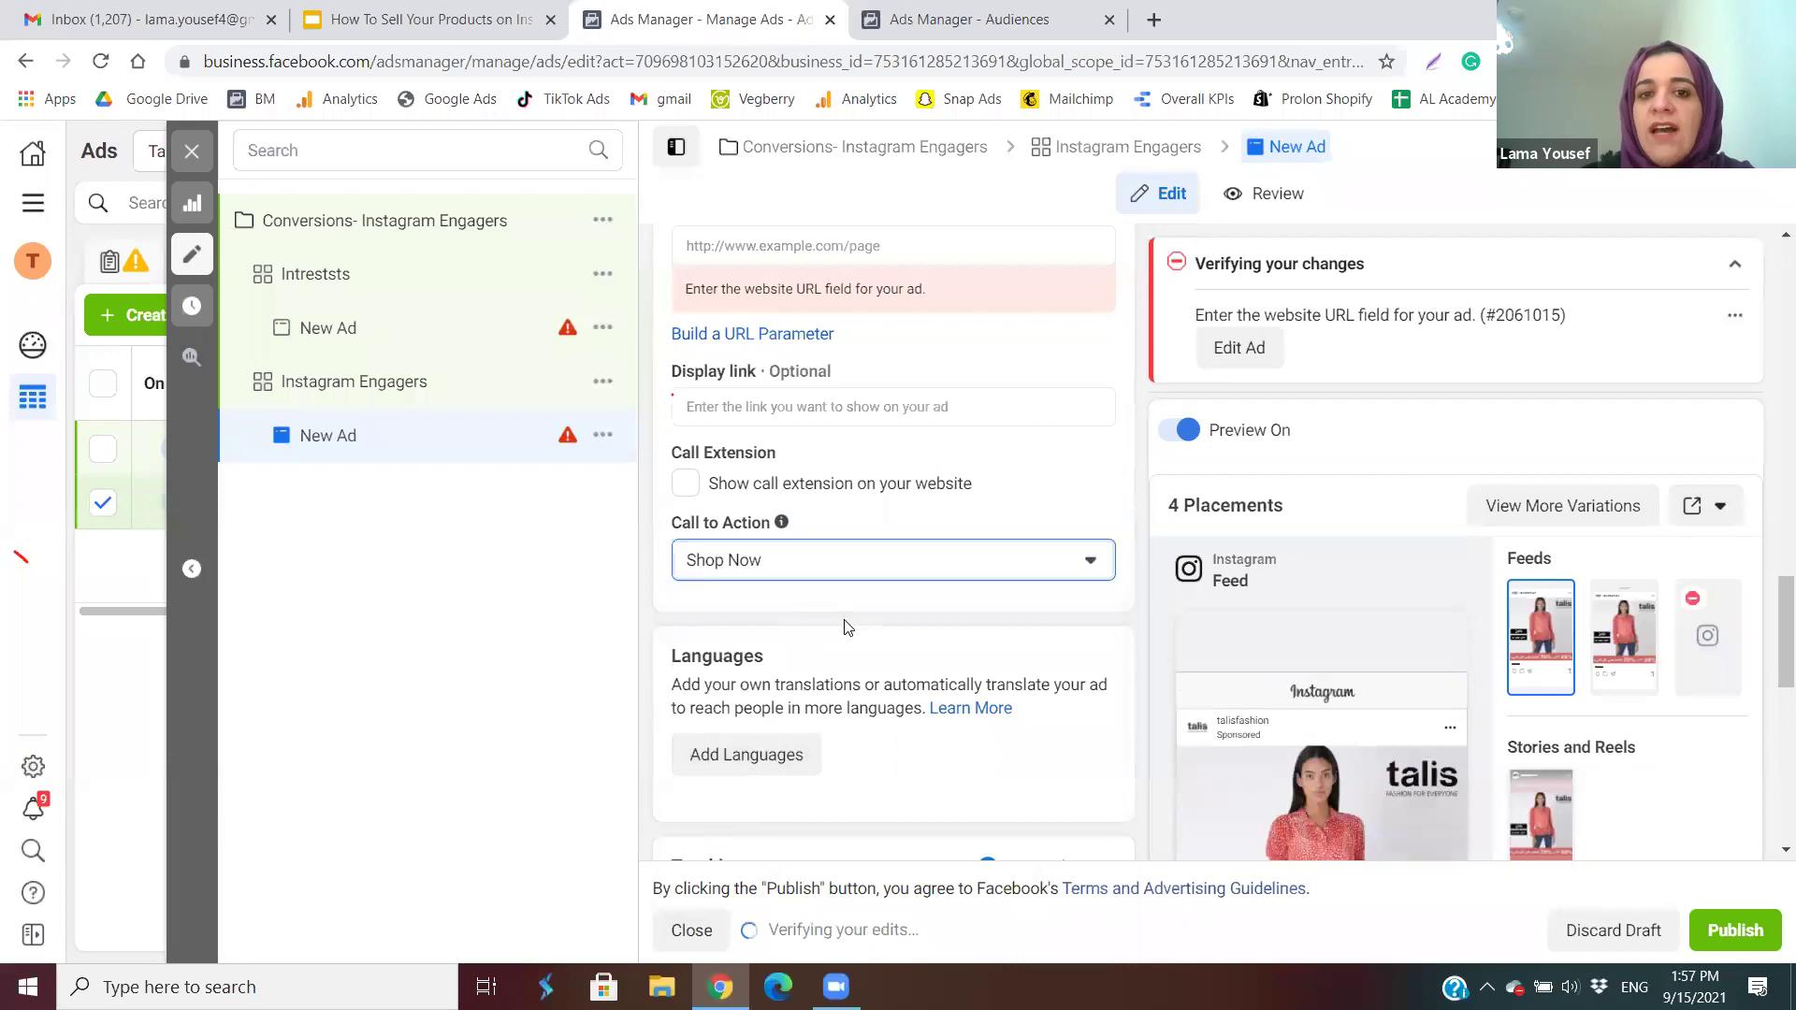
{"action": "left_click_drag", "start_coordinate": [1773, 599], "coordinate": [1768, 493]}
Put the cursor in the Website URL field, then switch to the 'How To Sell Your Products on Instagram' deck.
{"action": "left_click", "coordinate": [879, 437]}
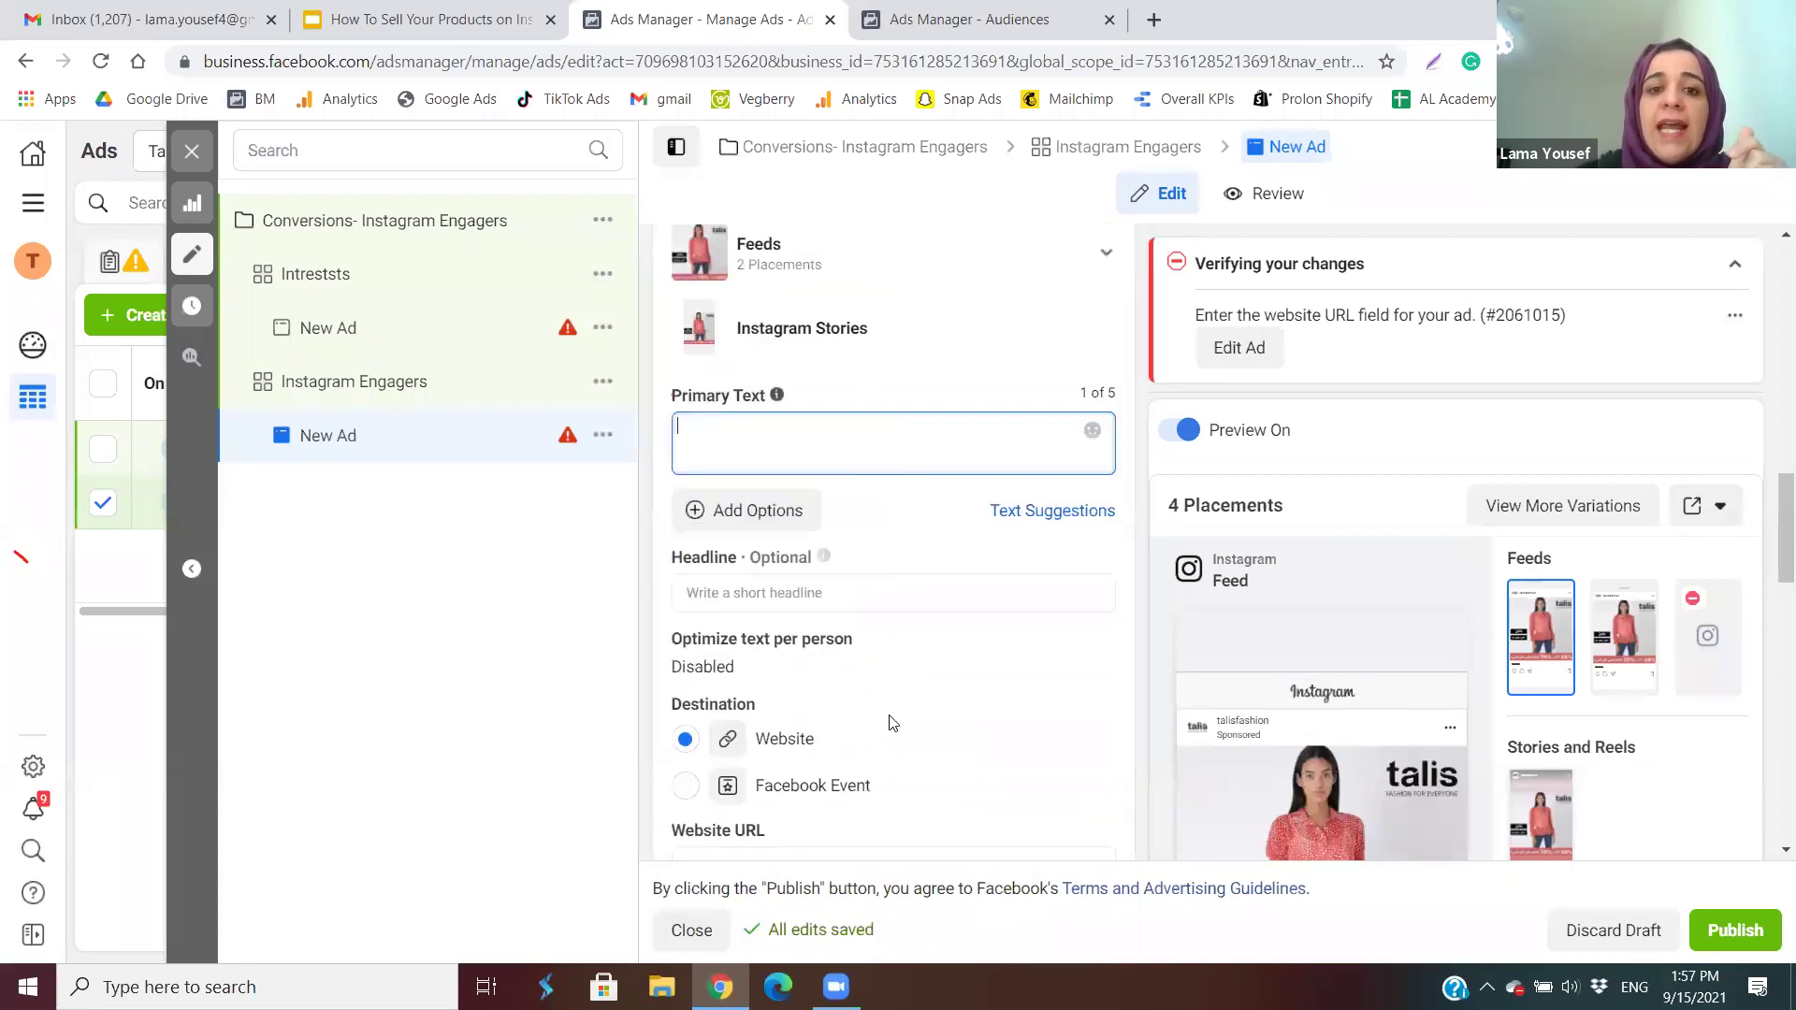
{"action": "scroll", "coordinate": [910, 636], "scroll_direction": "down", "scroll_amount": 3}
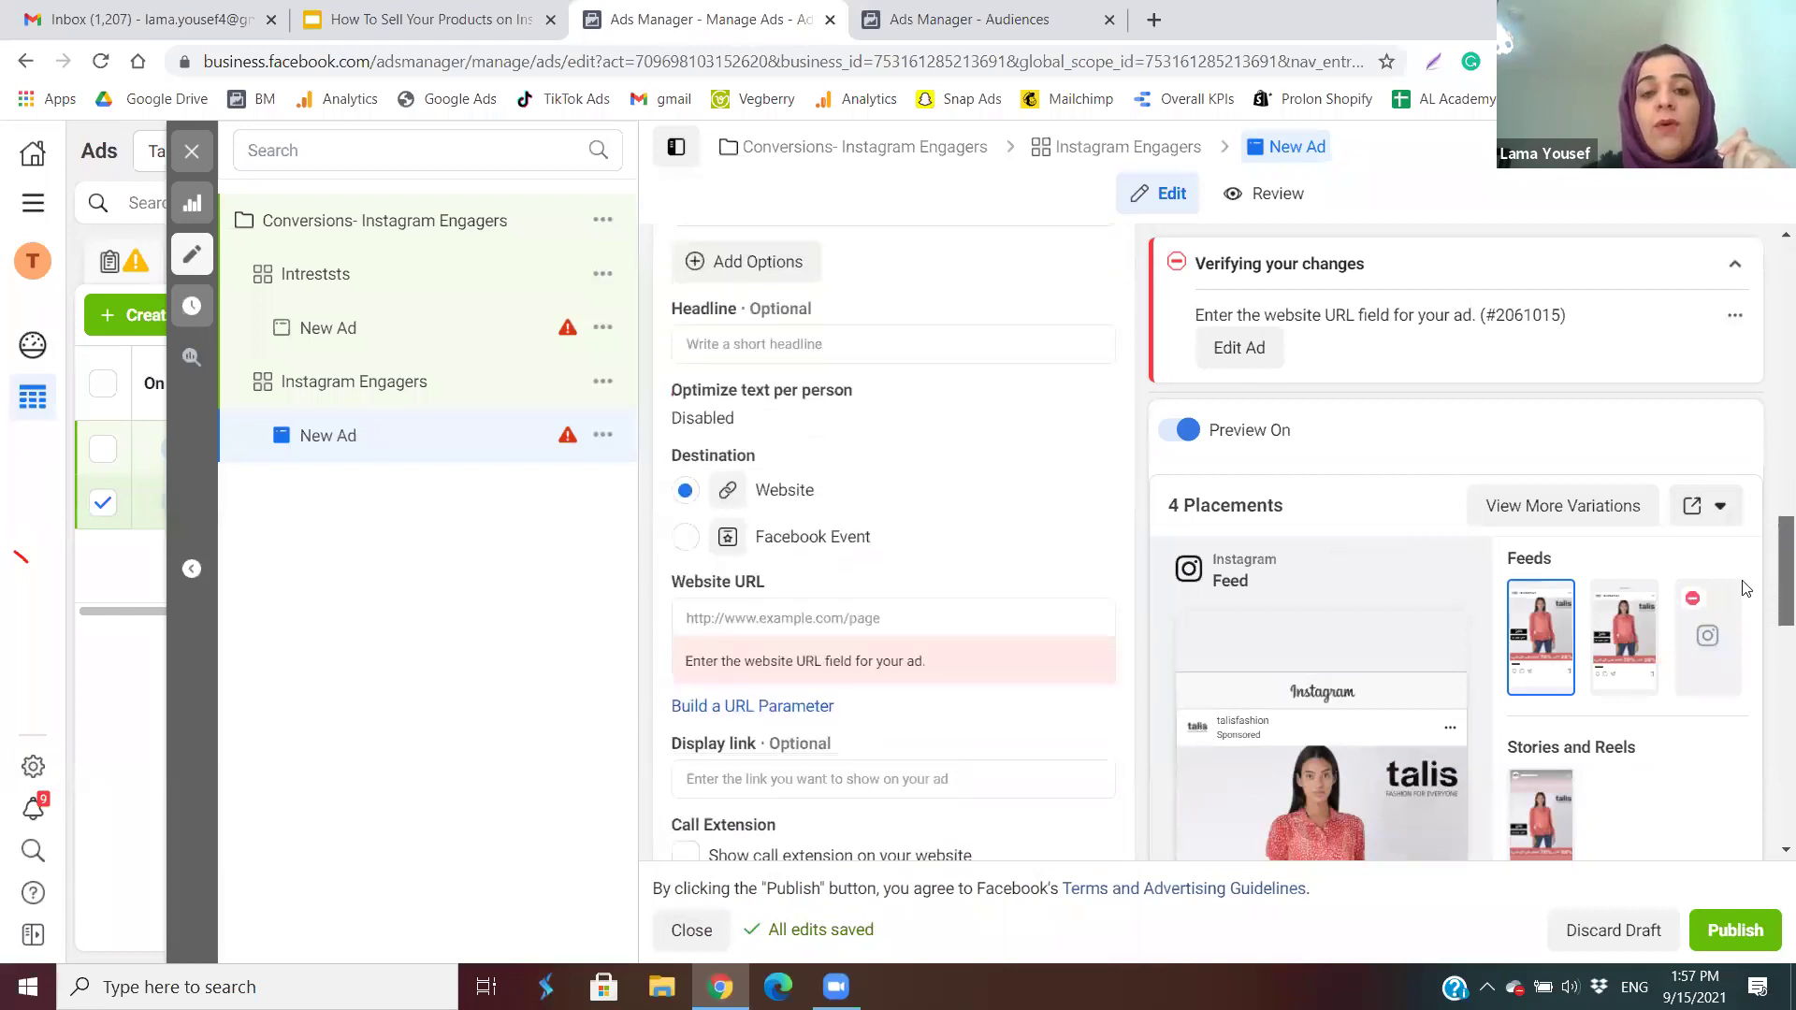
{"action": "left_click", "coordinate": [904, 621]}
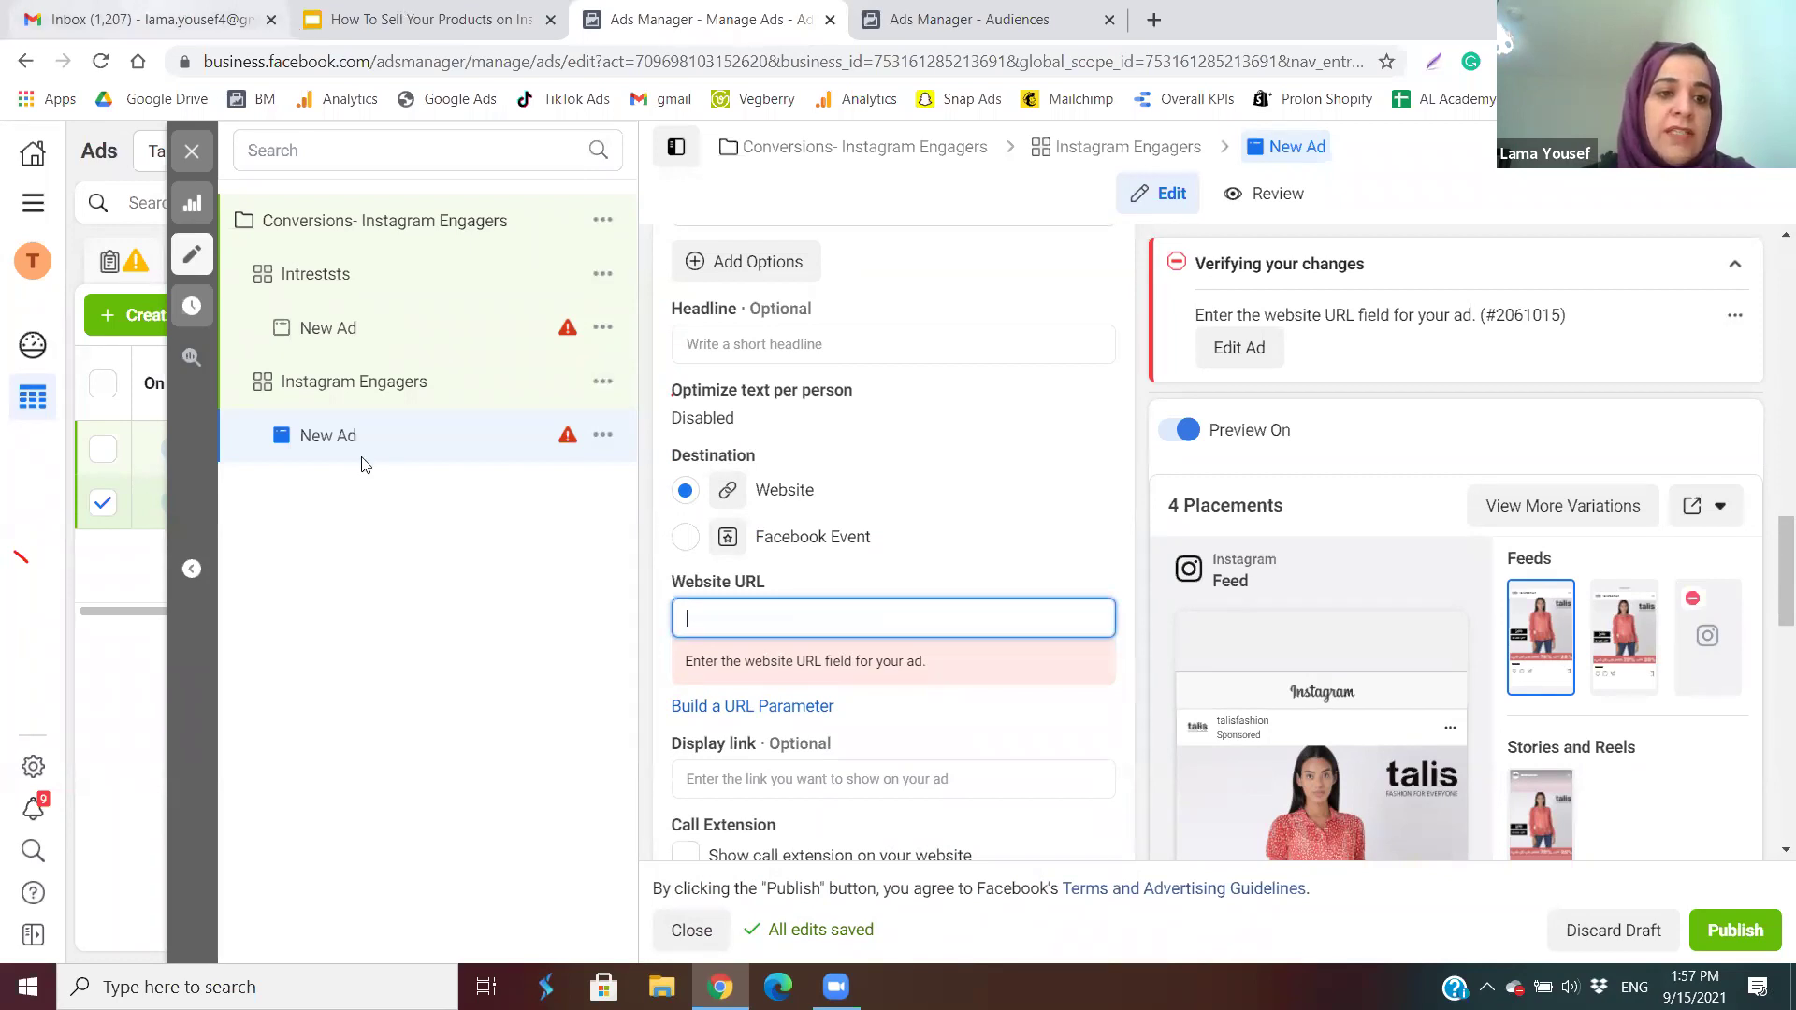
{"action": "key", "text": "ctrl+shift+Tab"}
{"action": "scroll", "coordinate": [285, 652], "scroll_direction": "down", "scroll_amount": 6}
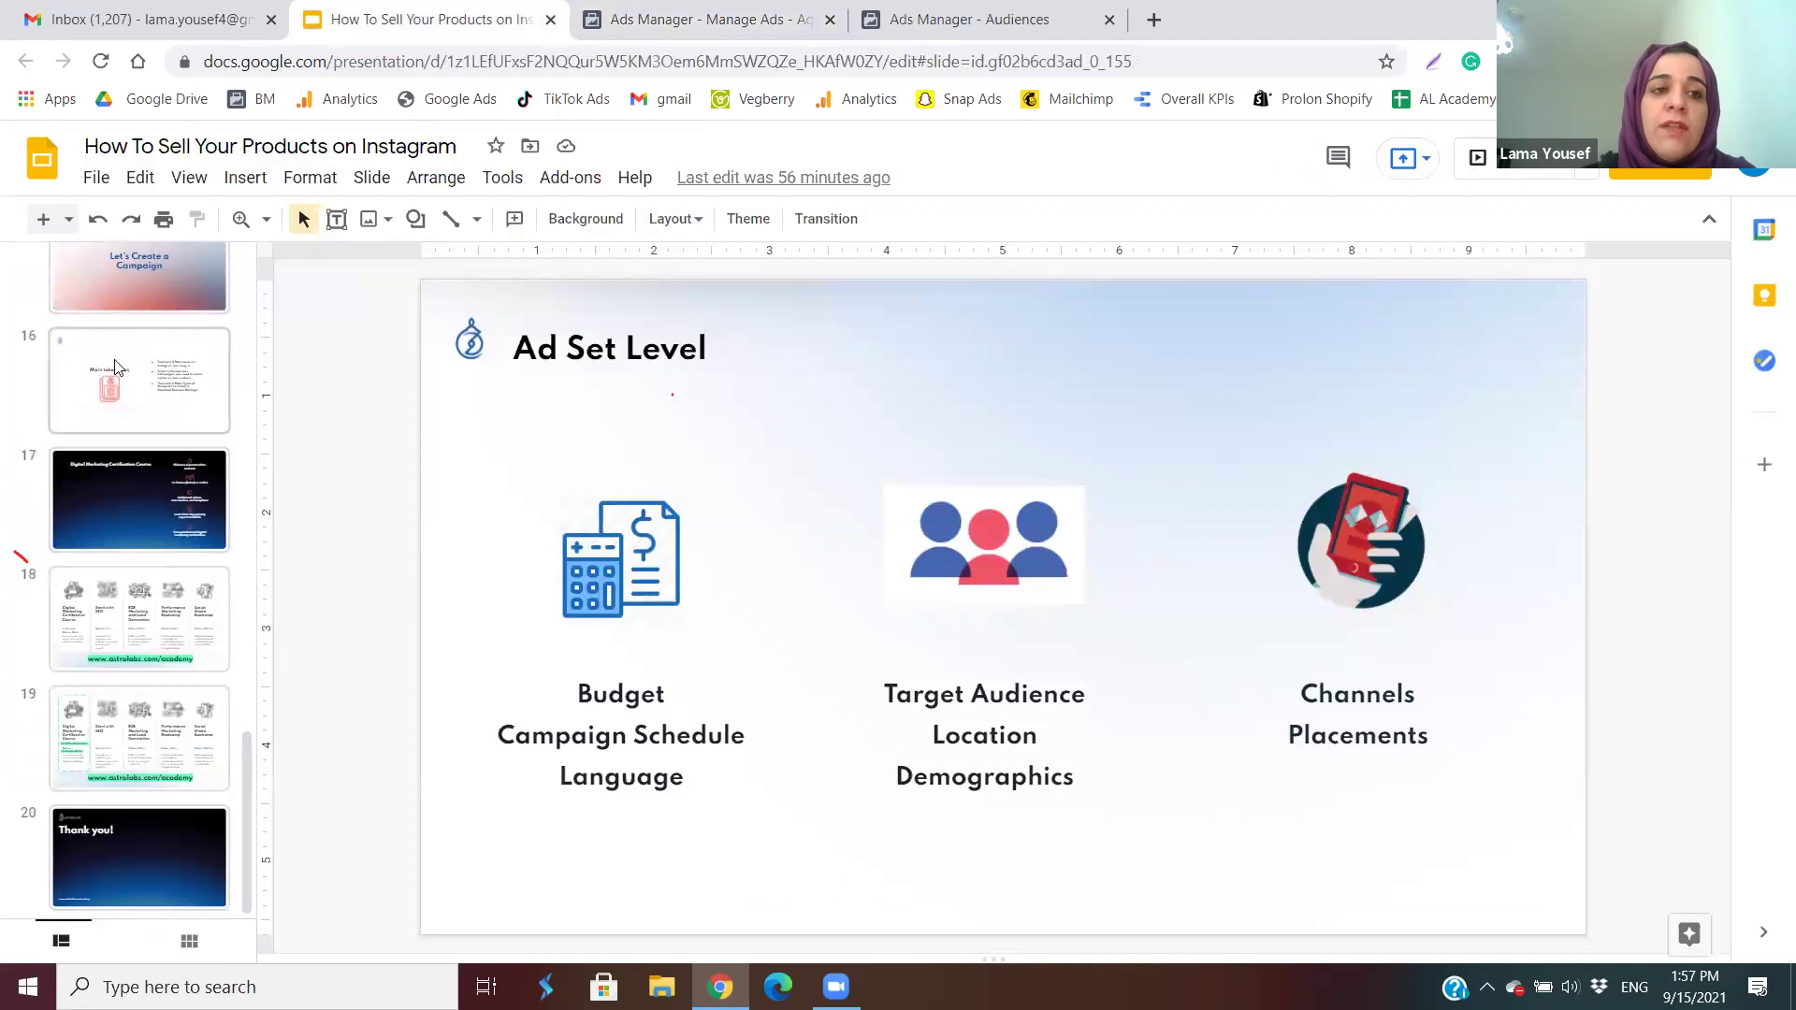
Move from the Main takeaways slide to slide 17, Digital Marketing Certification Course.
{"action": "left_click", "coordinate": [119, 377]}
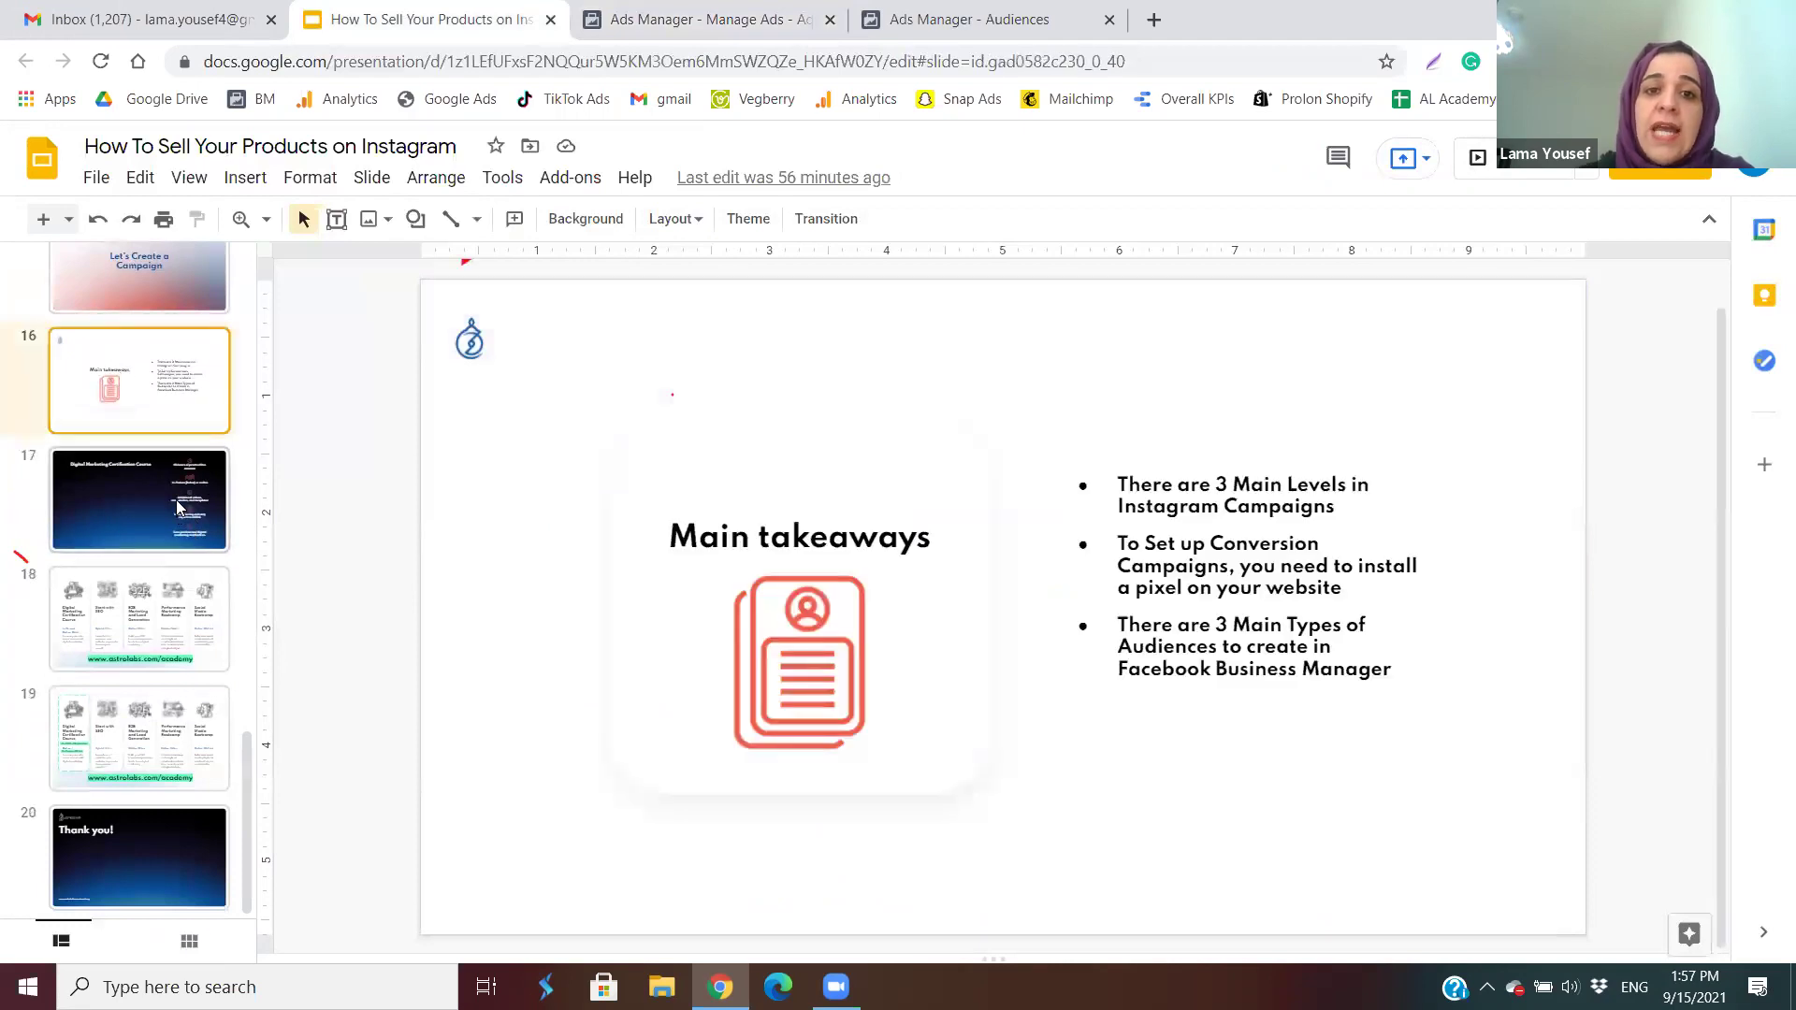
{"action": "left_click", "coordinate": [190, 493]}
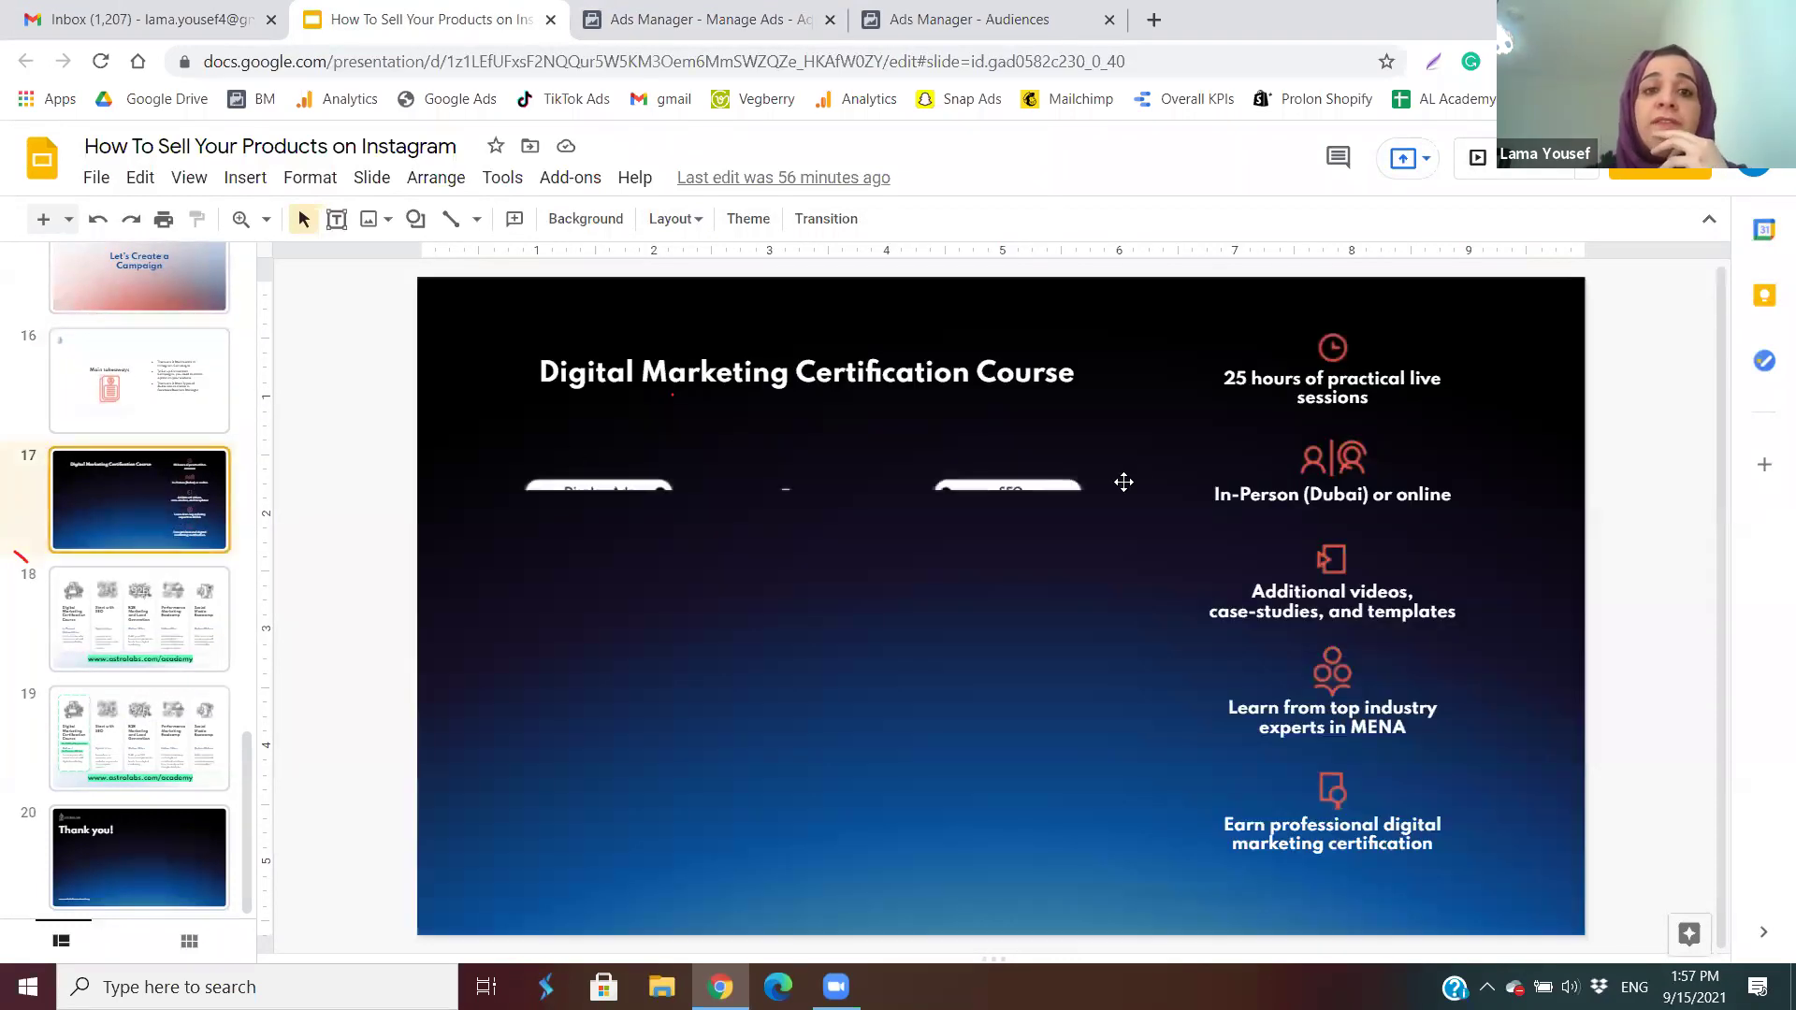